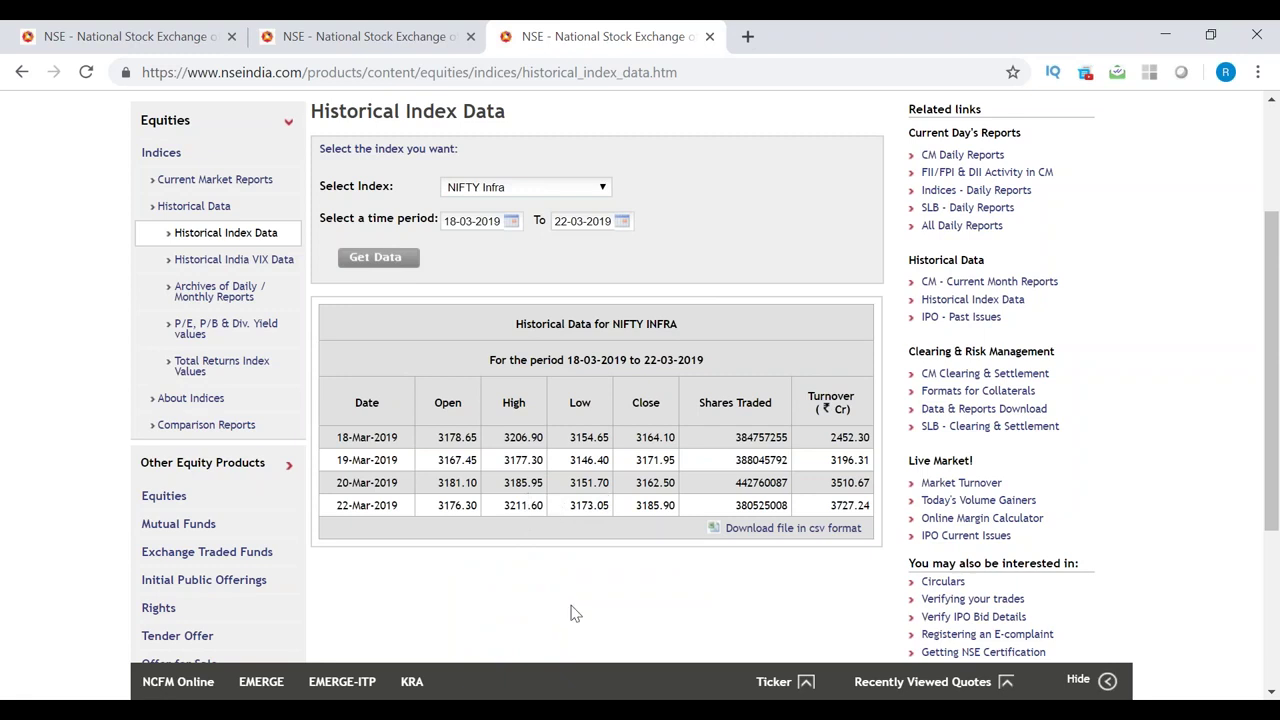
Retrieve the historical index data for NIFTY Metal for the period 18-03-2019 to 22-03-2019.
click(568, 190)
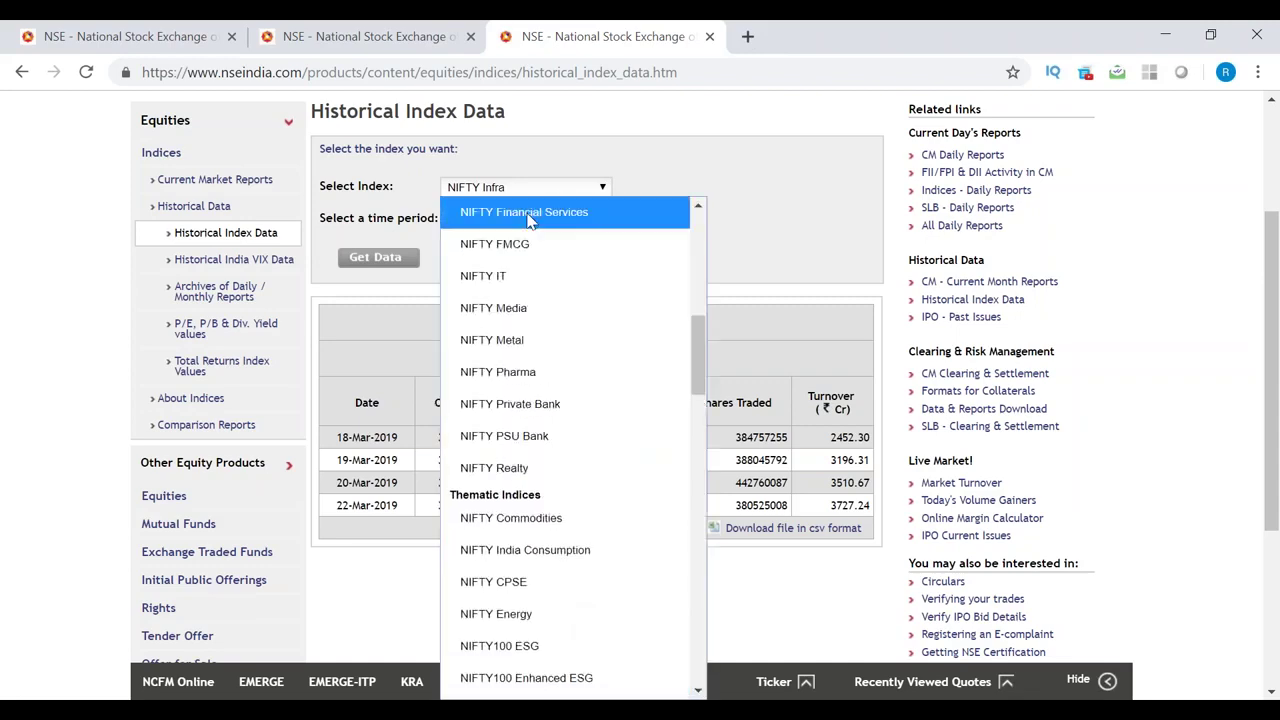
click(495, 340)
click(380, 260)
scroll(751, 300, down, 1)
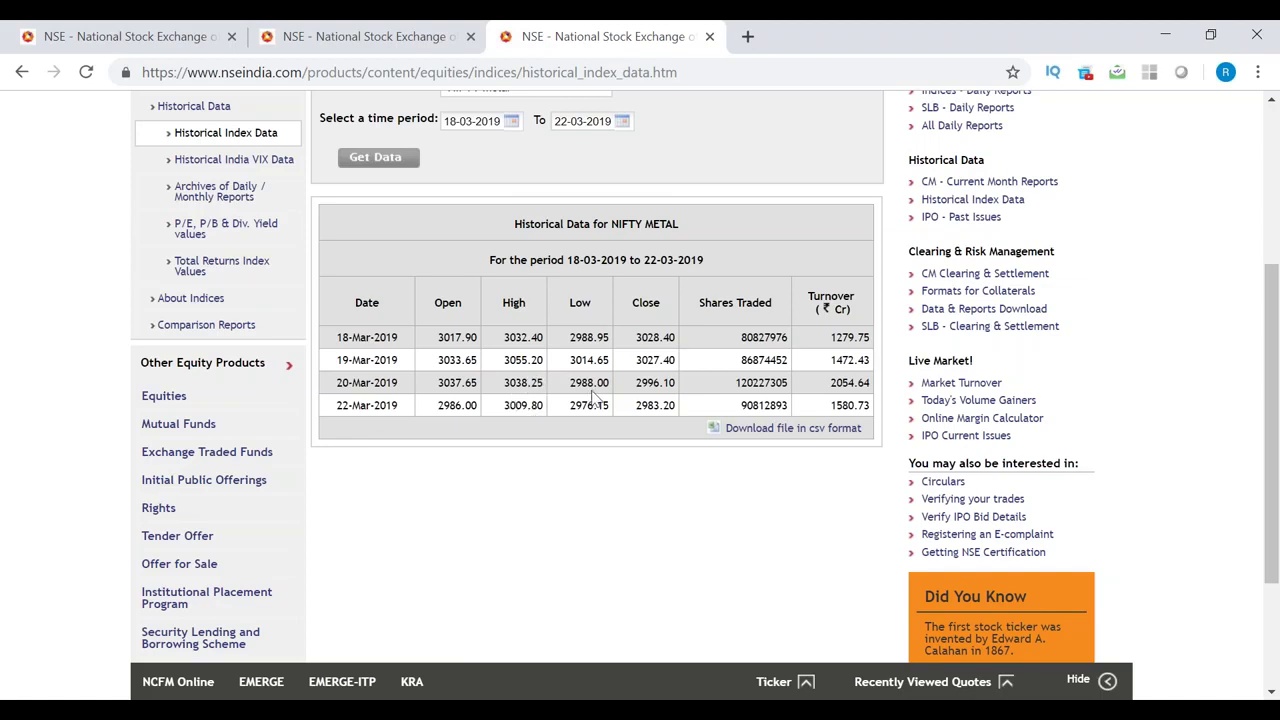
drag(736, 393, 790, 386)
Retrieve the security-wise price, volume and deliverable data for TATASTEEL, EQ series, for the past 2 weeks.
click(314, 36)
scroll(600, 400, down, 2)
double_click(585, 172)
text(TATASTEEL)
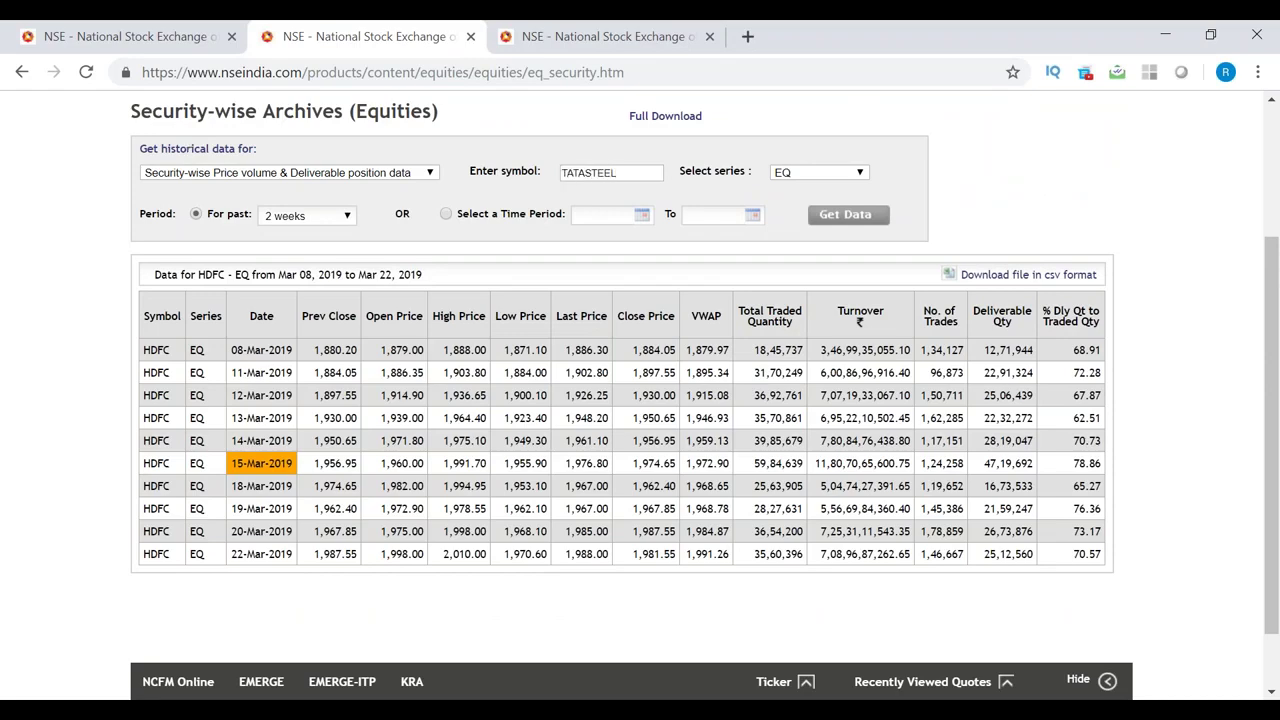
click(866, 218)
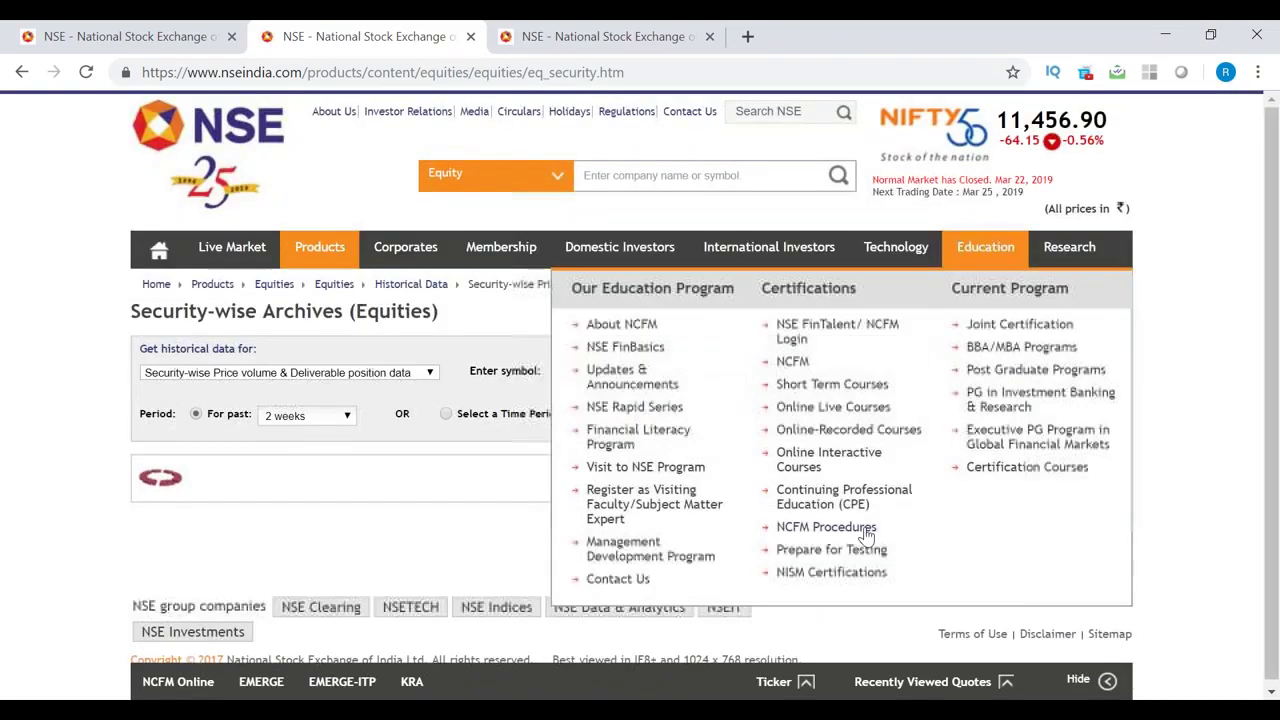
scroll(455, 555, down, 1)
scroll(455, 555, down, 2)
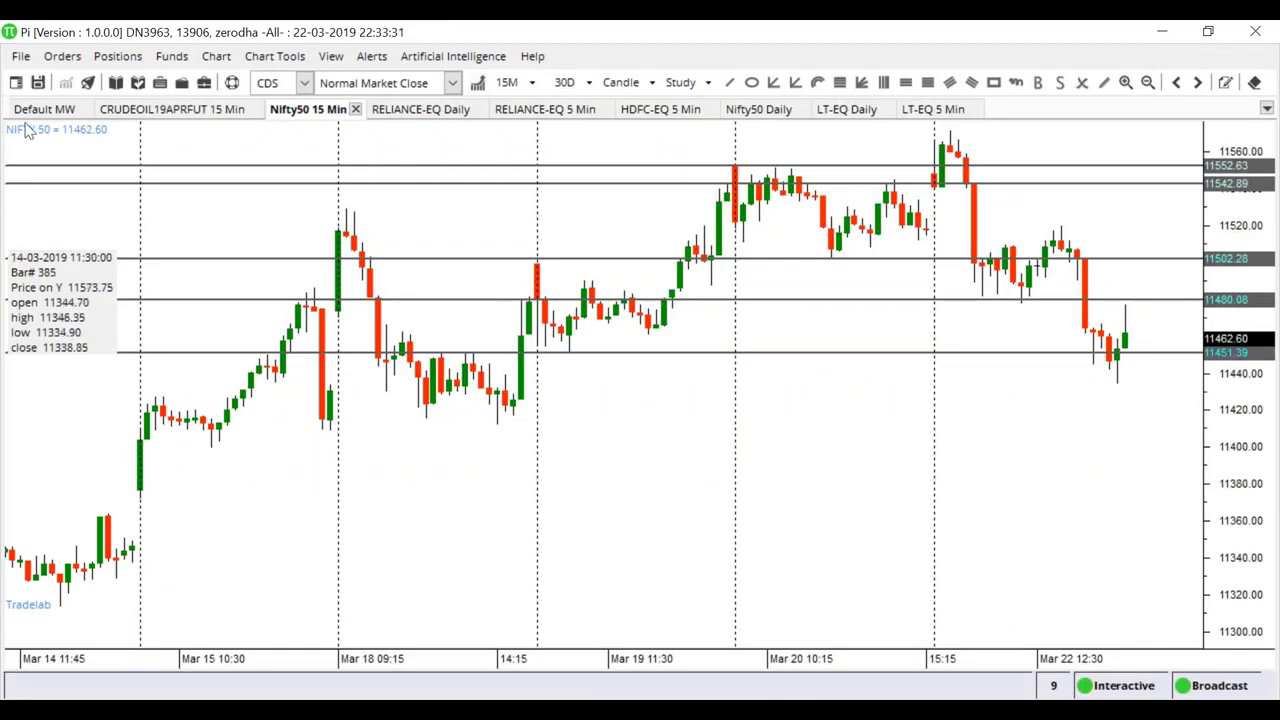
Switch to the Pi trading platform and open a 12-month daily chart of TATASTEEL-EQ to examine the latest candles.
click(42, 109)
click(87, 331)
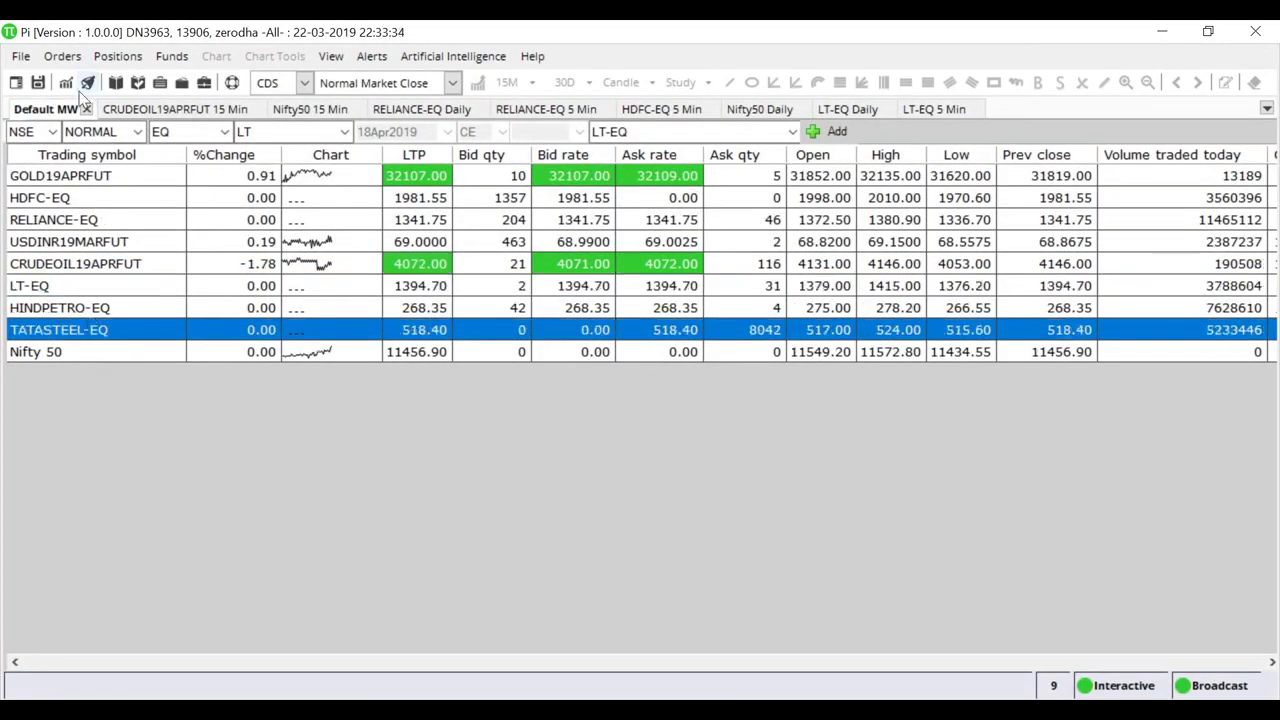
click(66, 83)
click(494, 408)
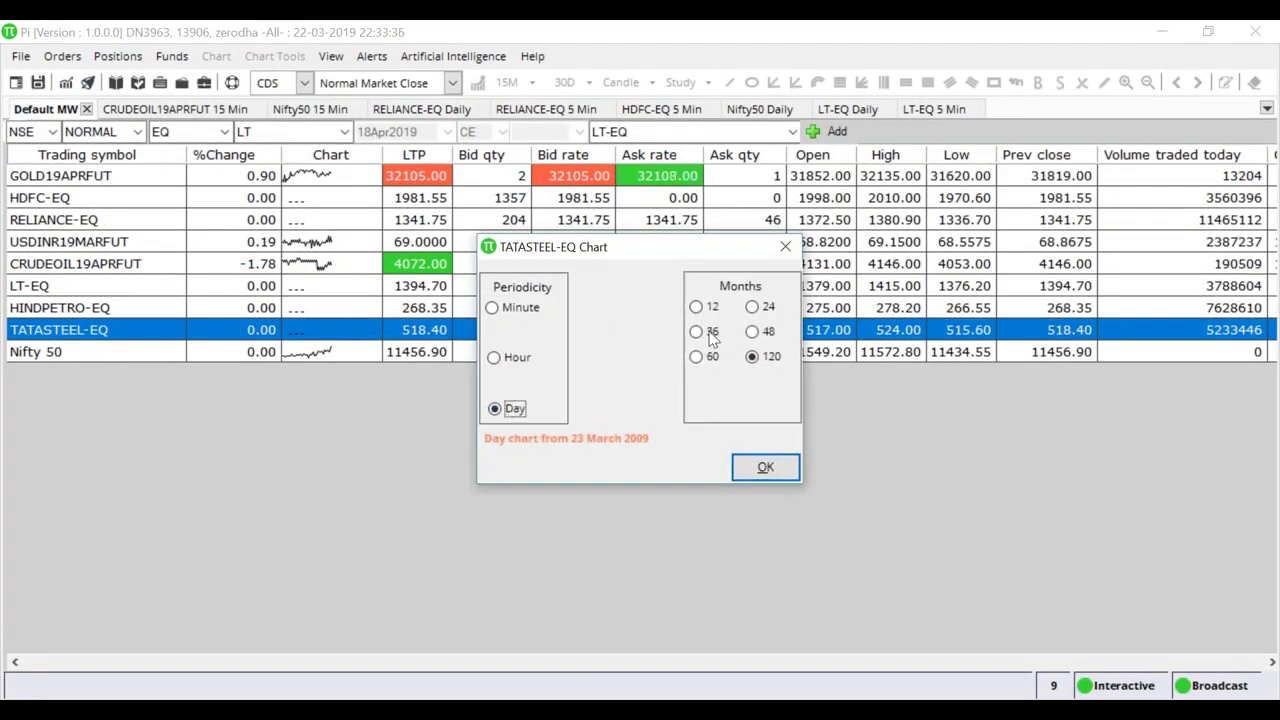
click(697, 308)
click(770, 469)
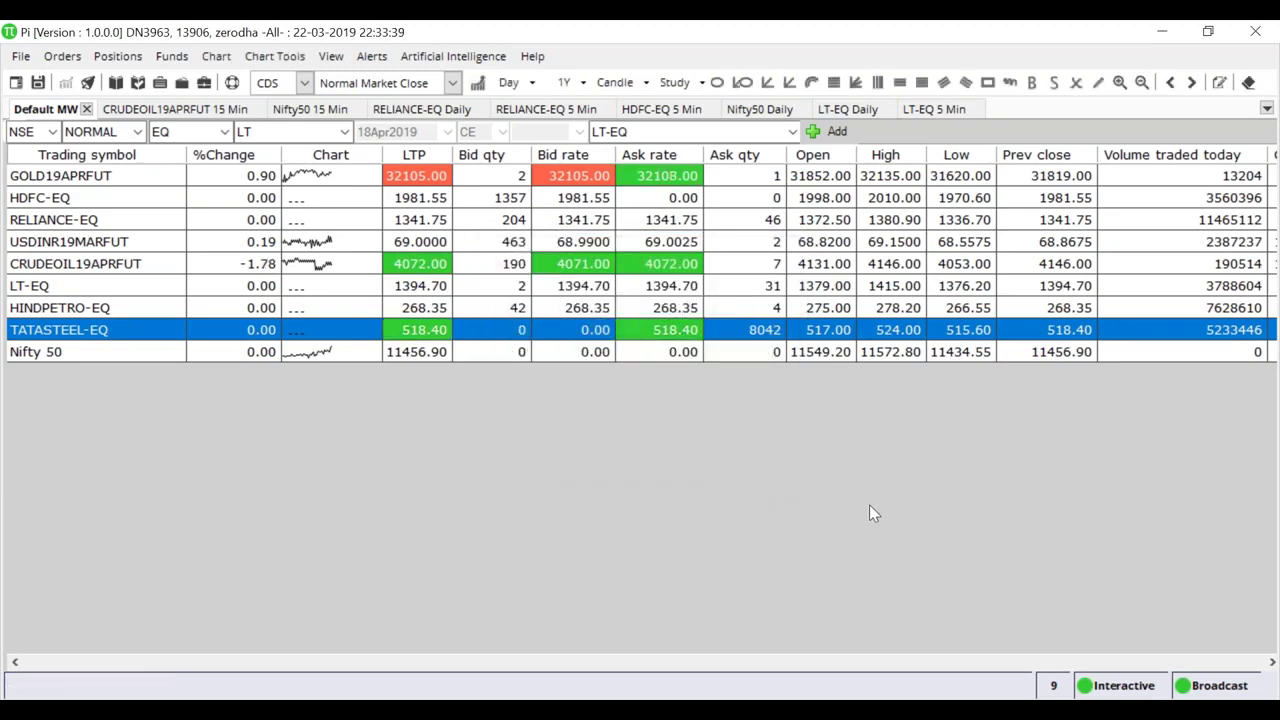
scroll(877, 512, up, 5)
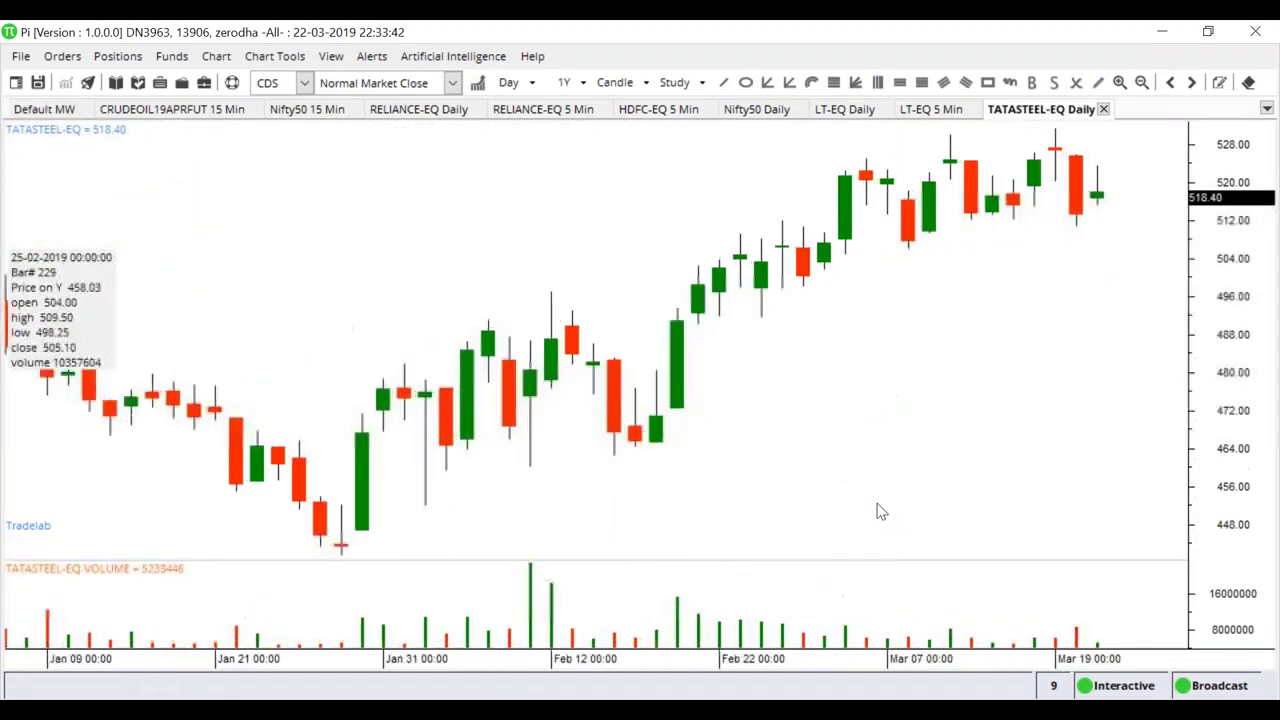
scroll(877, 512, up, 2)
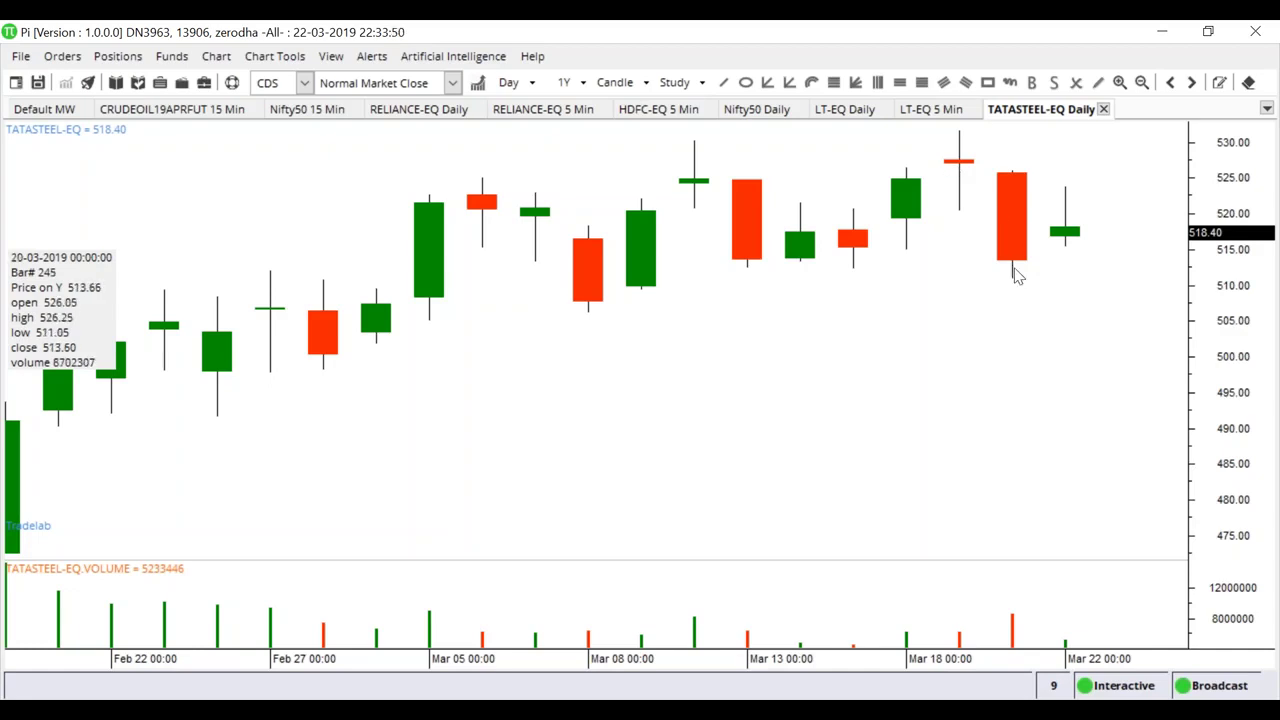
scroll(1006, 449, down, 2)
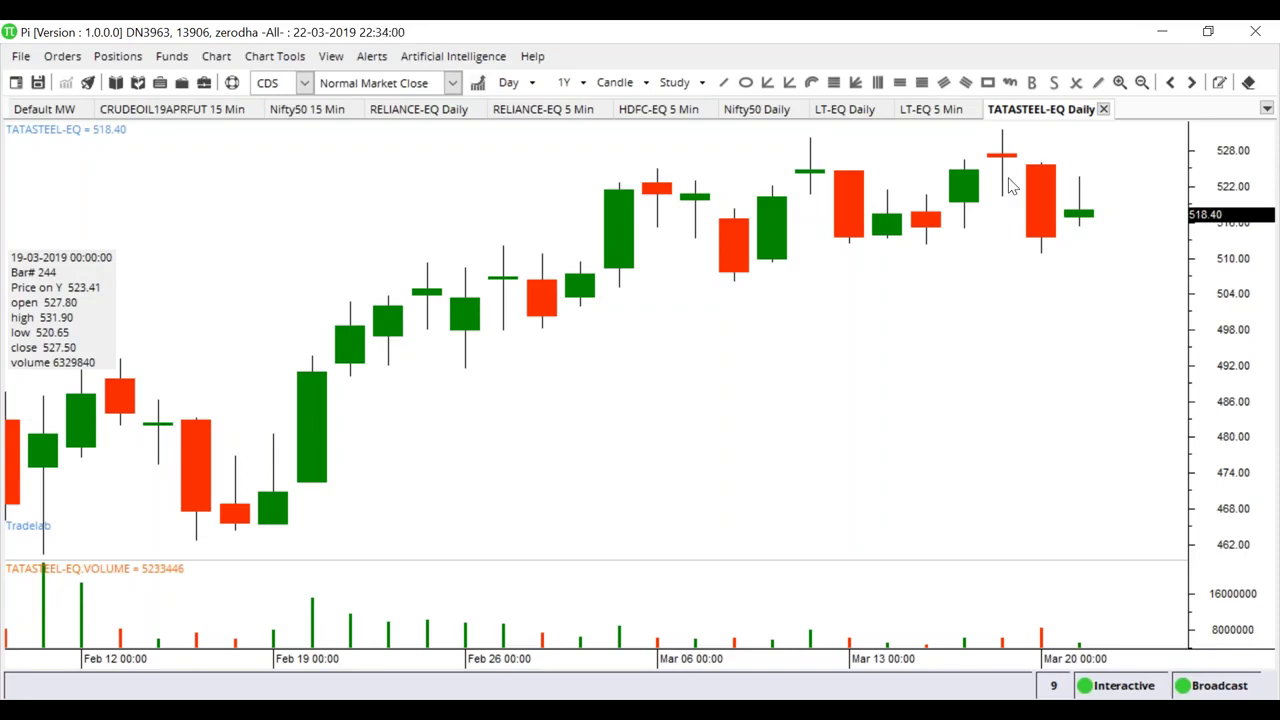
Open a 5-minute chart of TATASTEEL-EQ covering 30 days from the market watch.
click(38, 110)
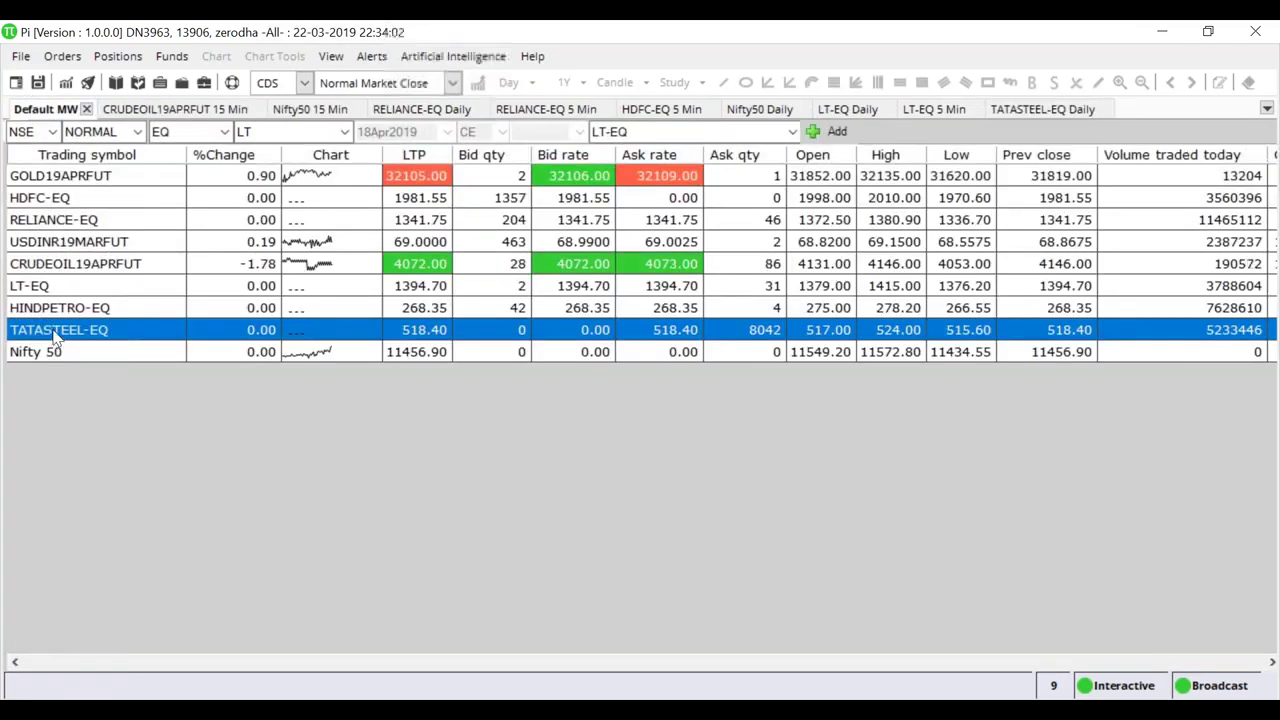
click(66, 82)
click(496, 309)
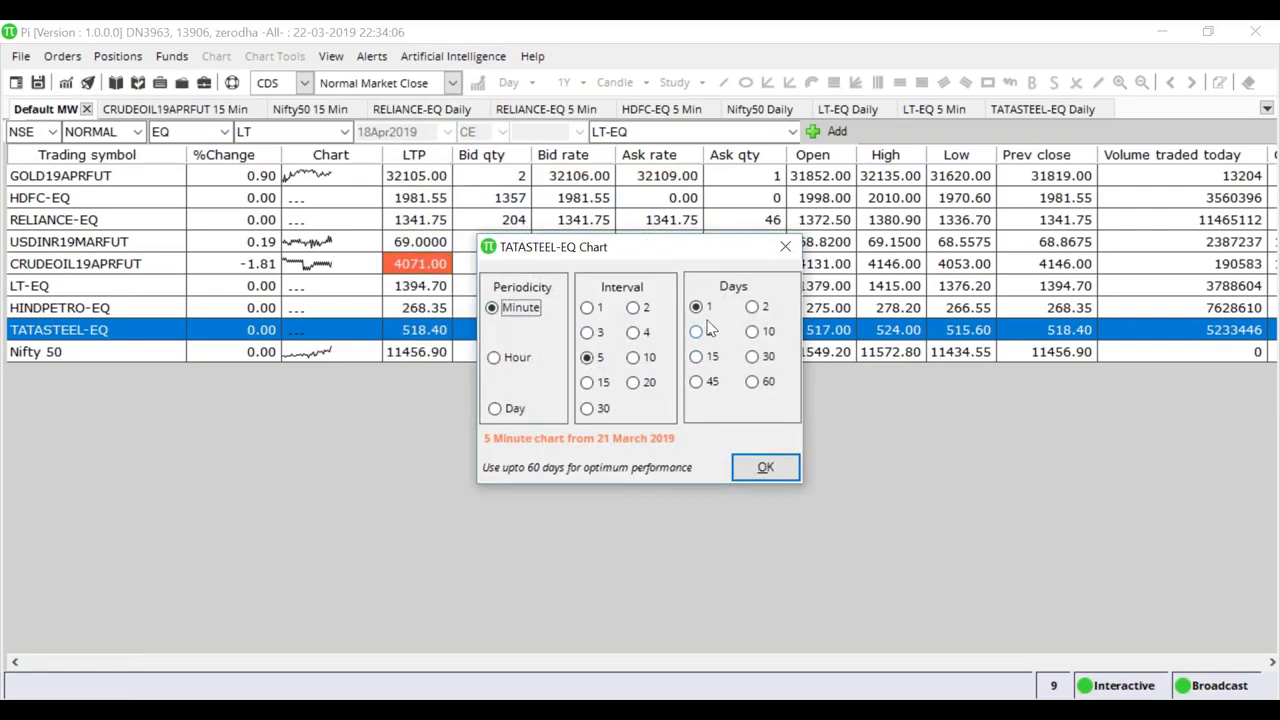
click(764, 358)
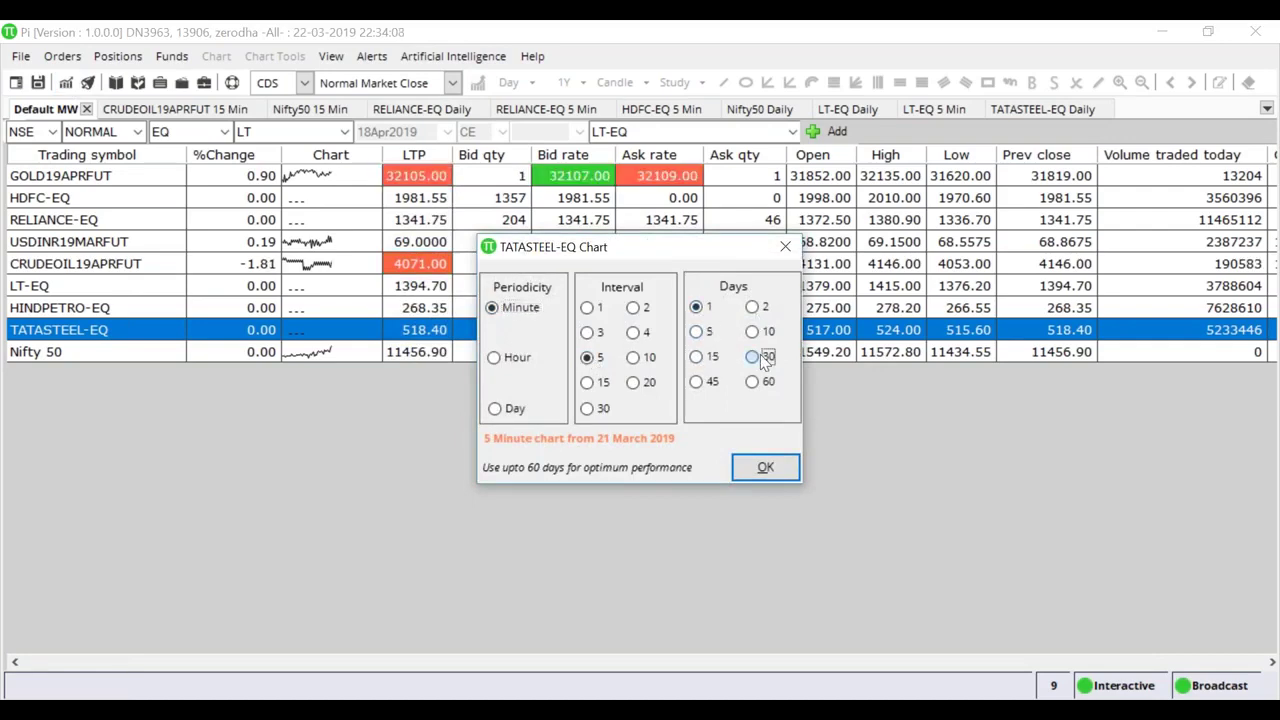
click(765, 467)
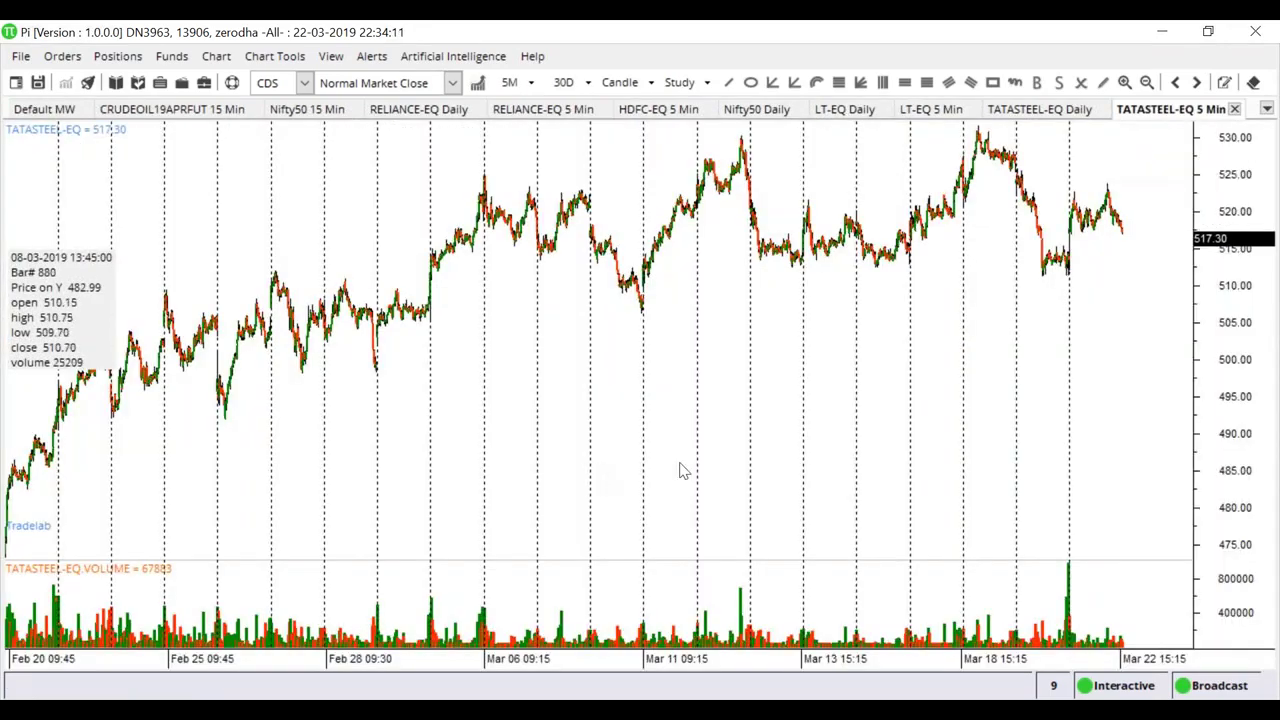
Draw a trend line between the morning low and the swing high of 19 March on the 5-minute chart.
scroll(1025, 340, up, 2)
scroll(1035, 348, up, 5)
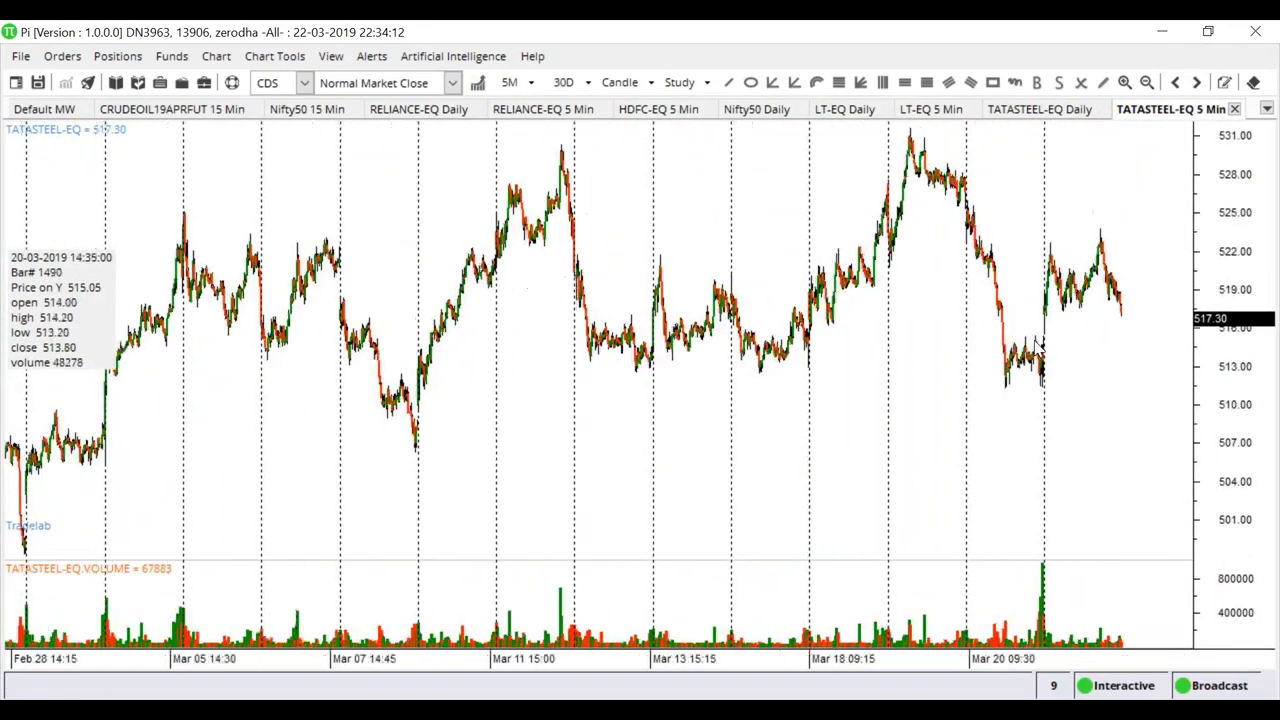
scroll(1052, 338, up, 2)
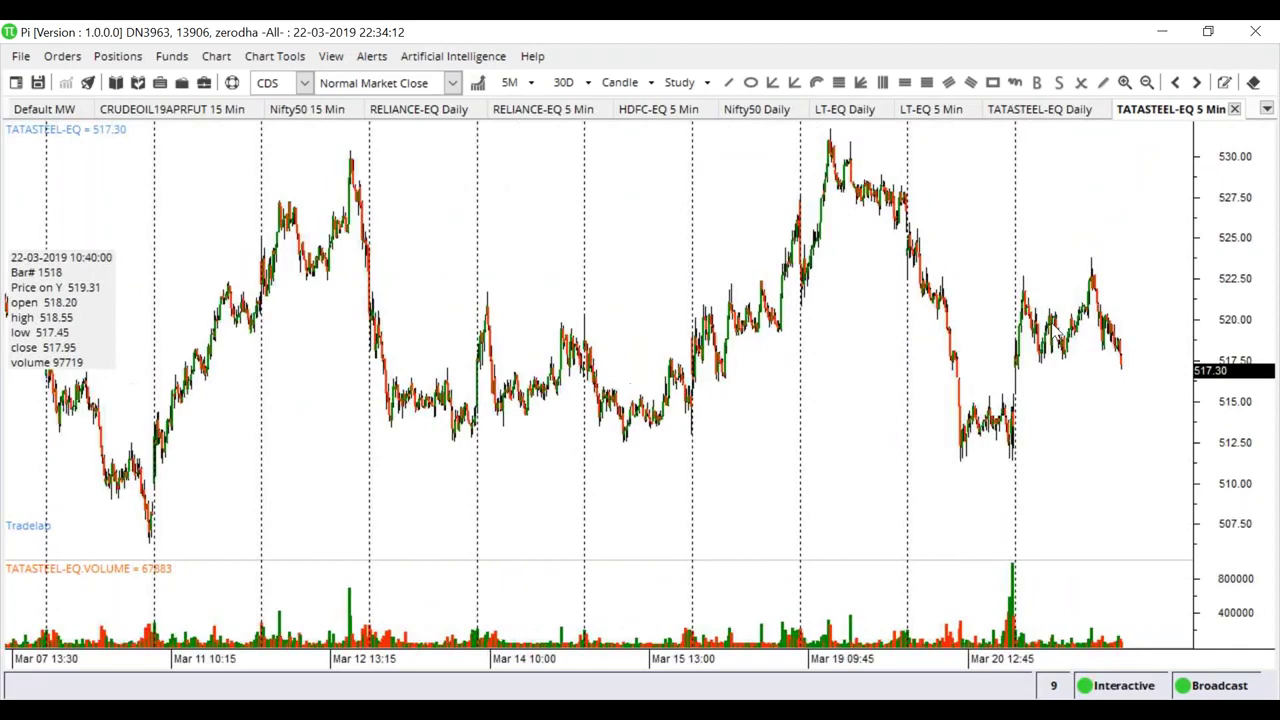
scroll(1057, 325, up, 5)
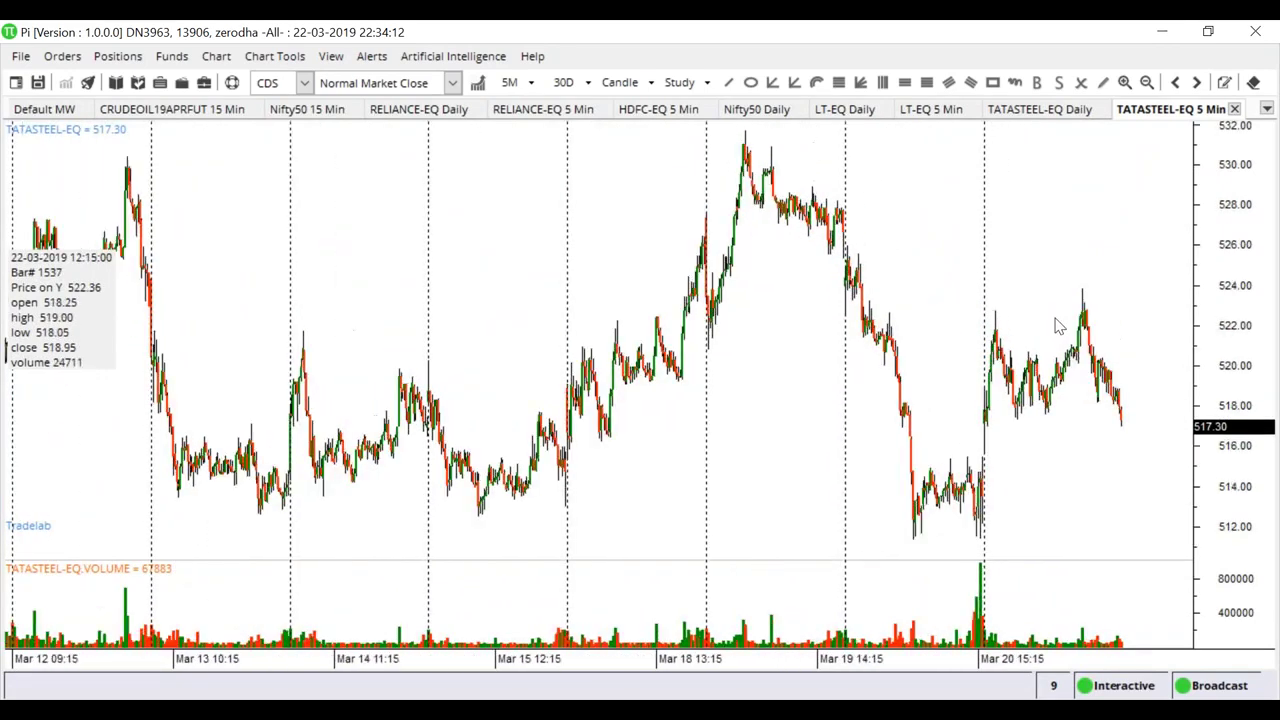
scroll(1057, 325, up, 4)
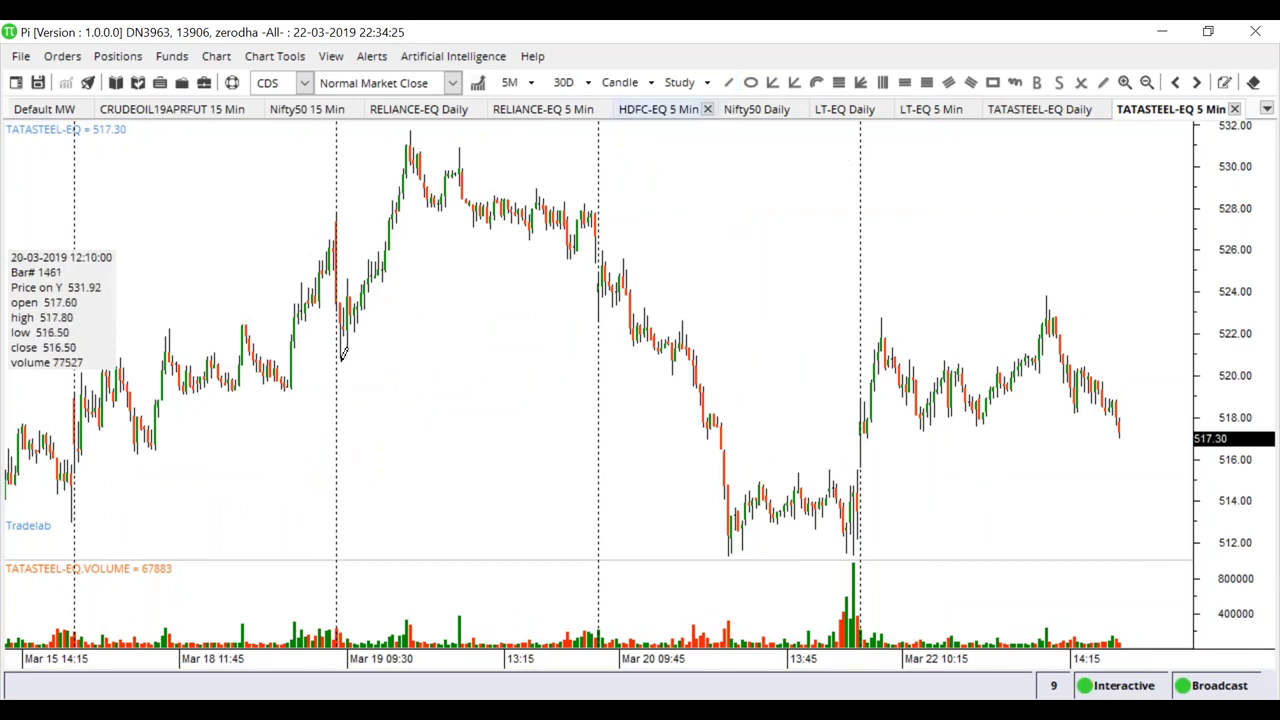
drag(410, 131, 340, 360)
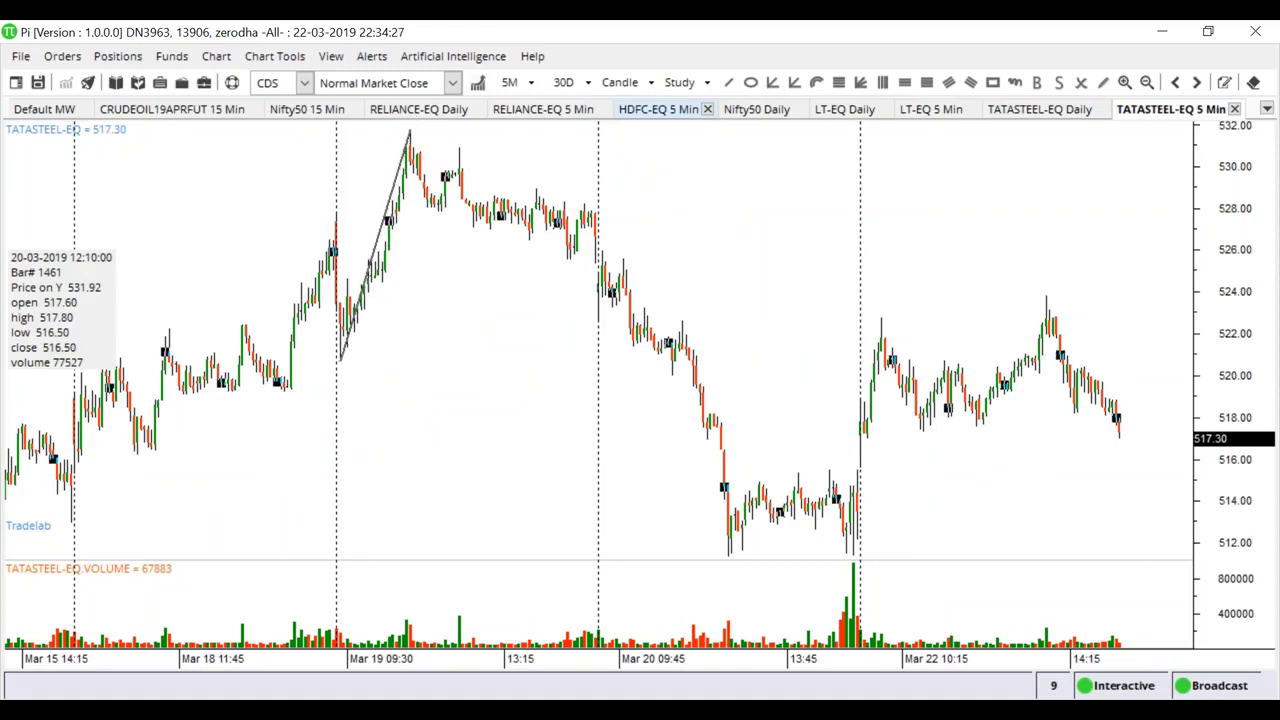
Insert vertical lines at the 19 March candles where the trend line ends at the swing high and starts at the morning low.
scroll(378, 431, up, 3)
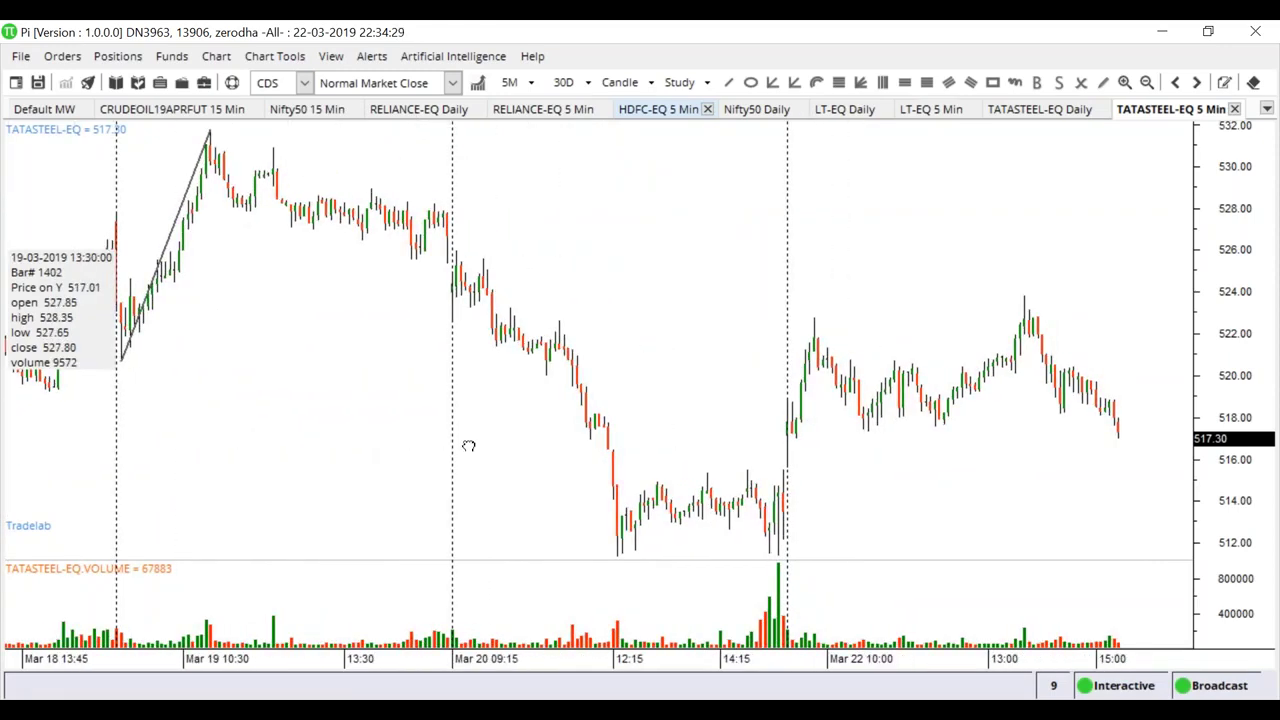
drag(466, 446, 588, 448)
key(Left)
key(Left)
key(Left)
key(Left)
key(Left)
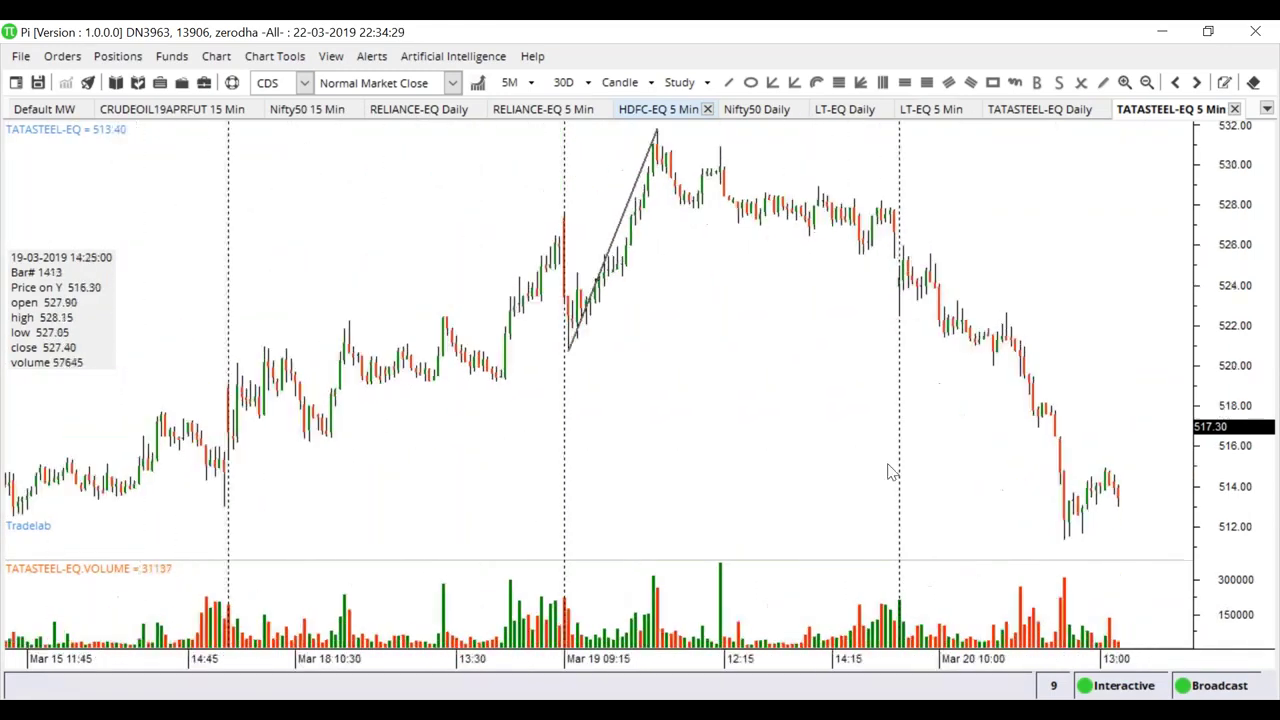
scroll(736, 464, up, 3)
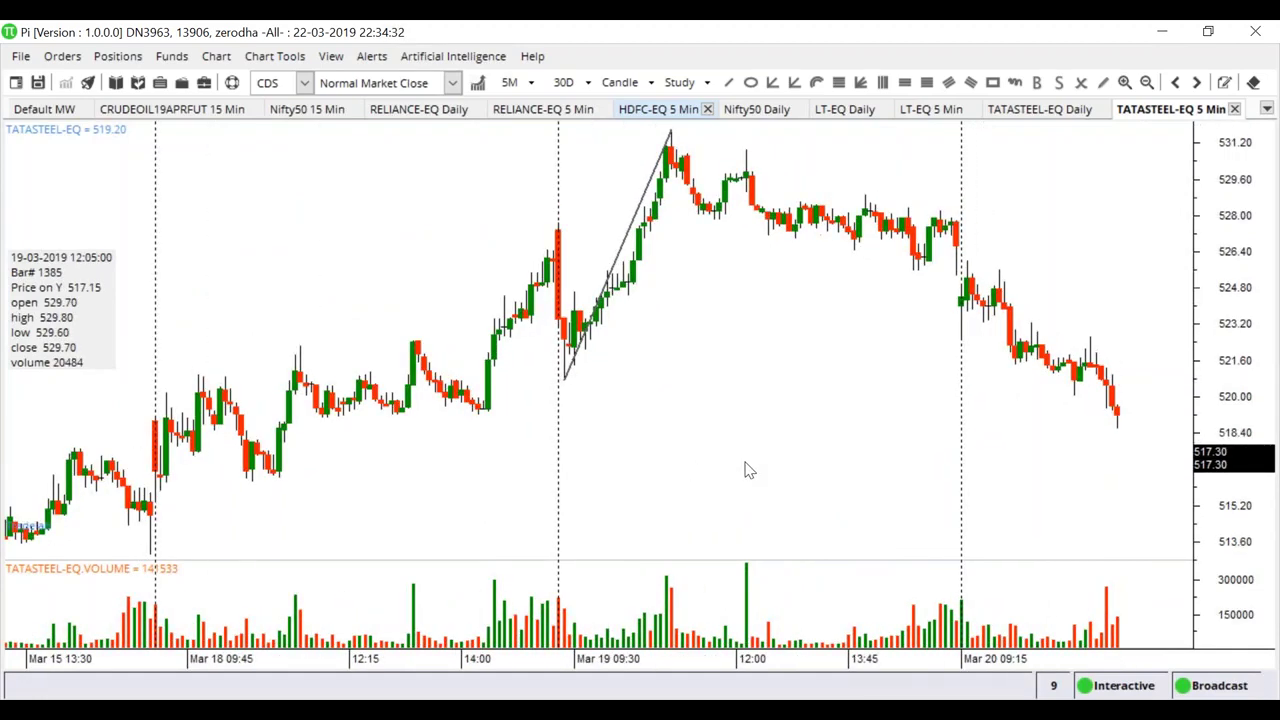
scroll(735, 463, up, 3)
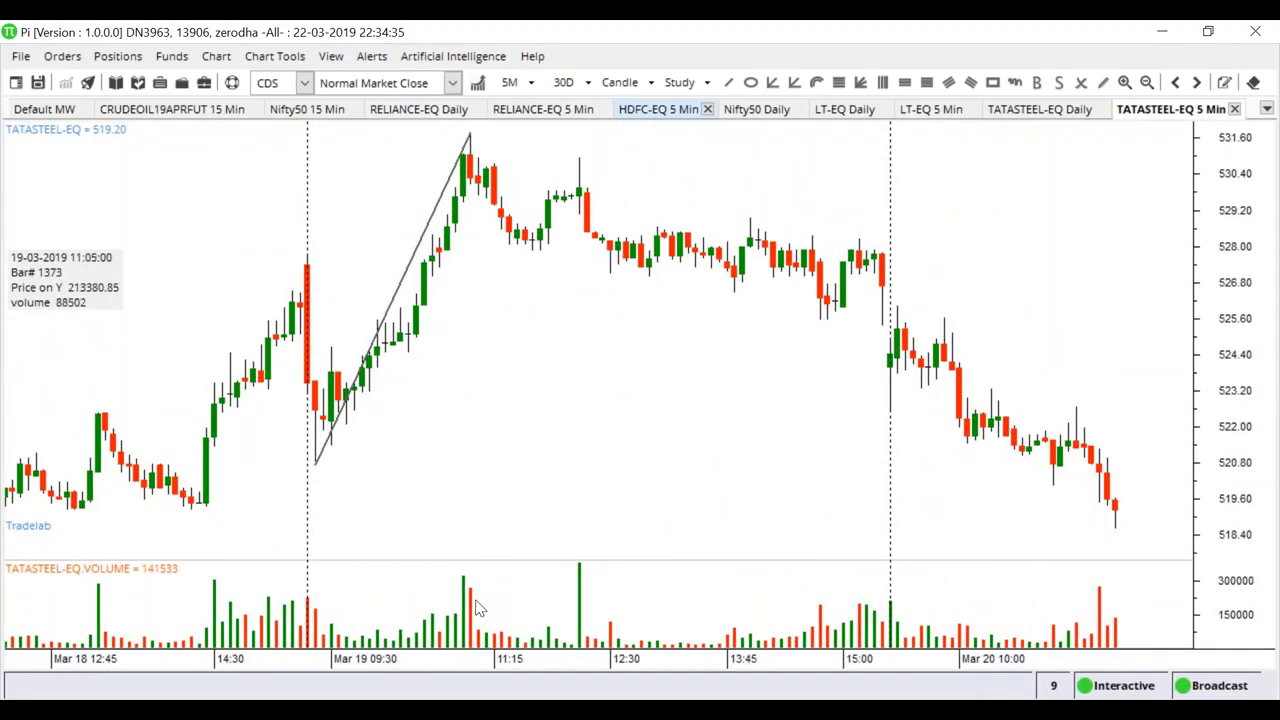
right_click(470, 604)
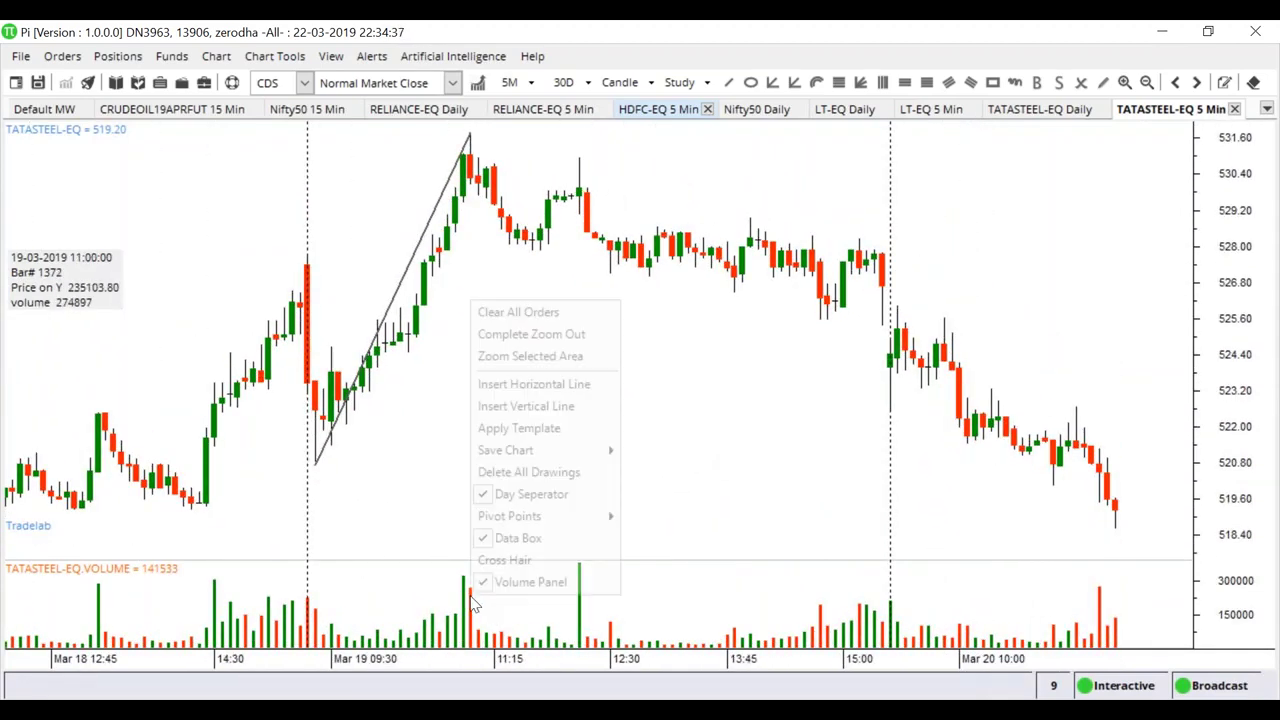
click(522, 432)
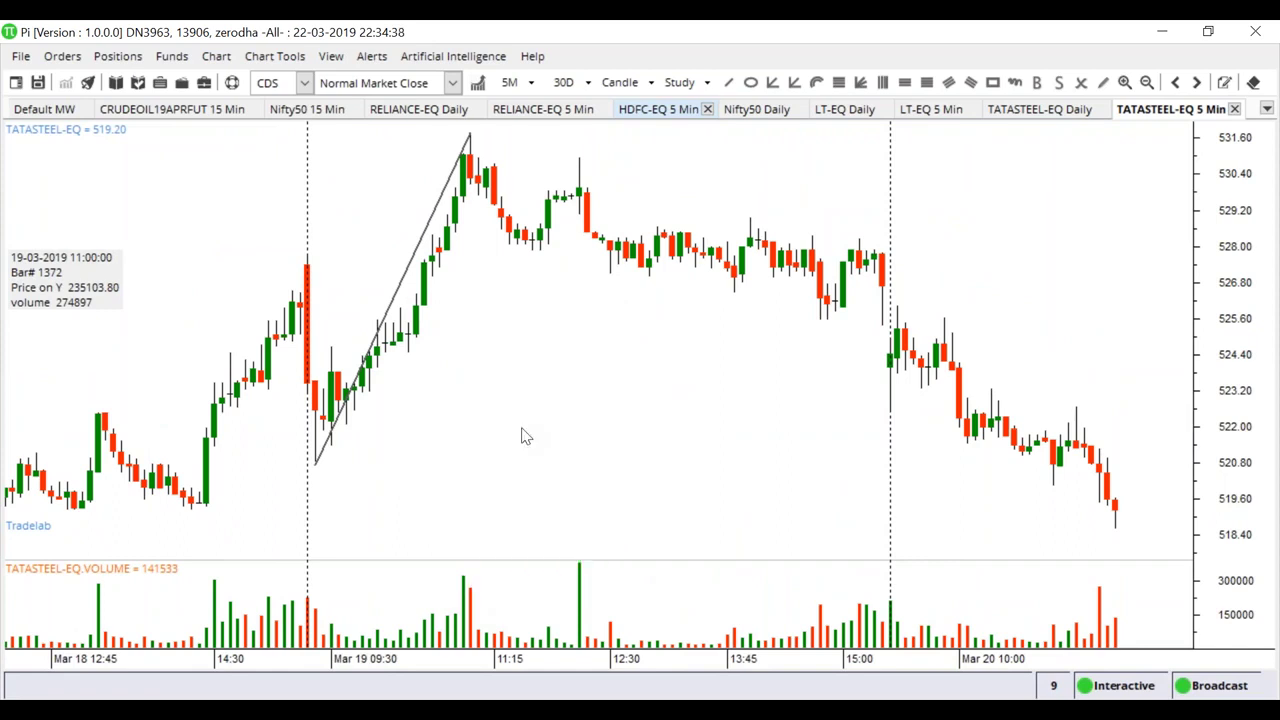
right_click(316, 630)
click(380, 438)
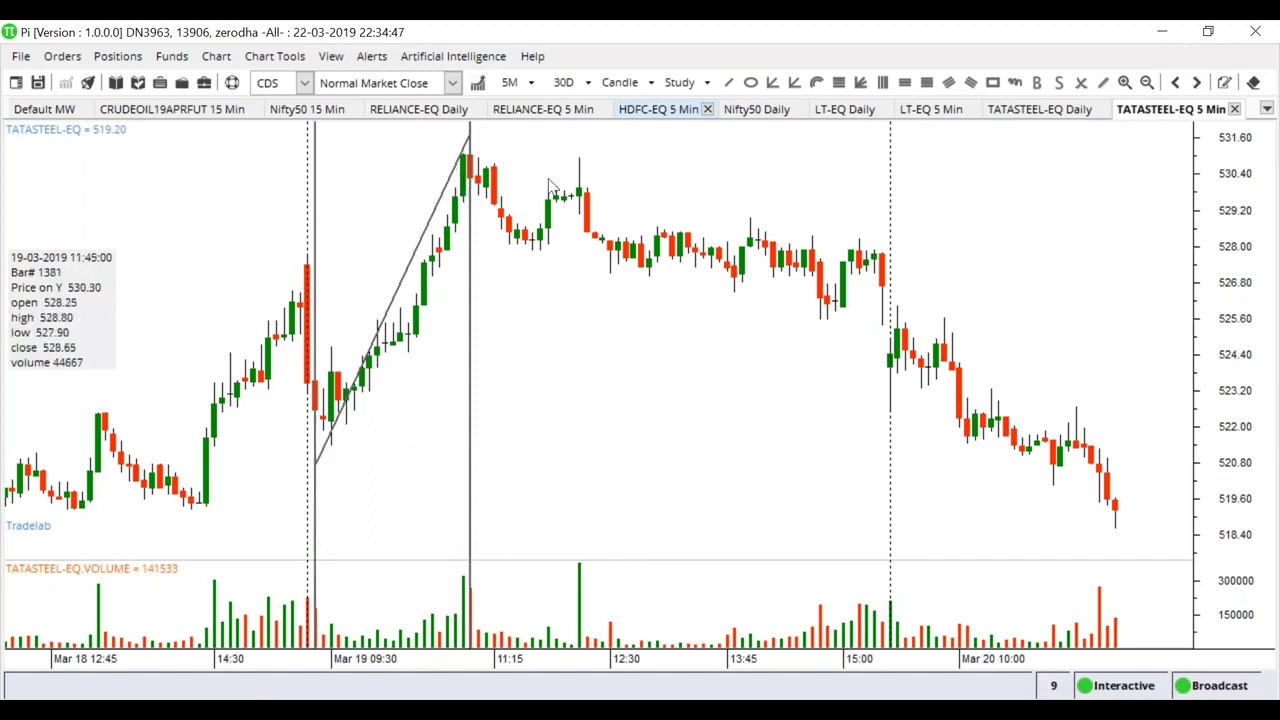
Draw a rectangle from the 19 March swing high across to 20 March, spanning about 529.5 to 531.1.
click(995, 85)
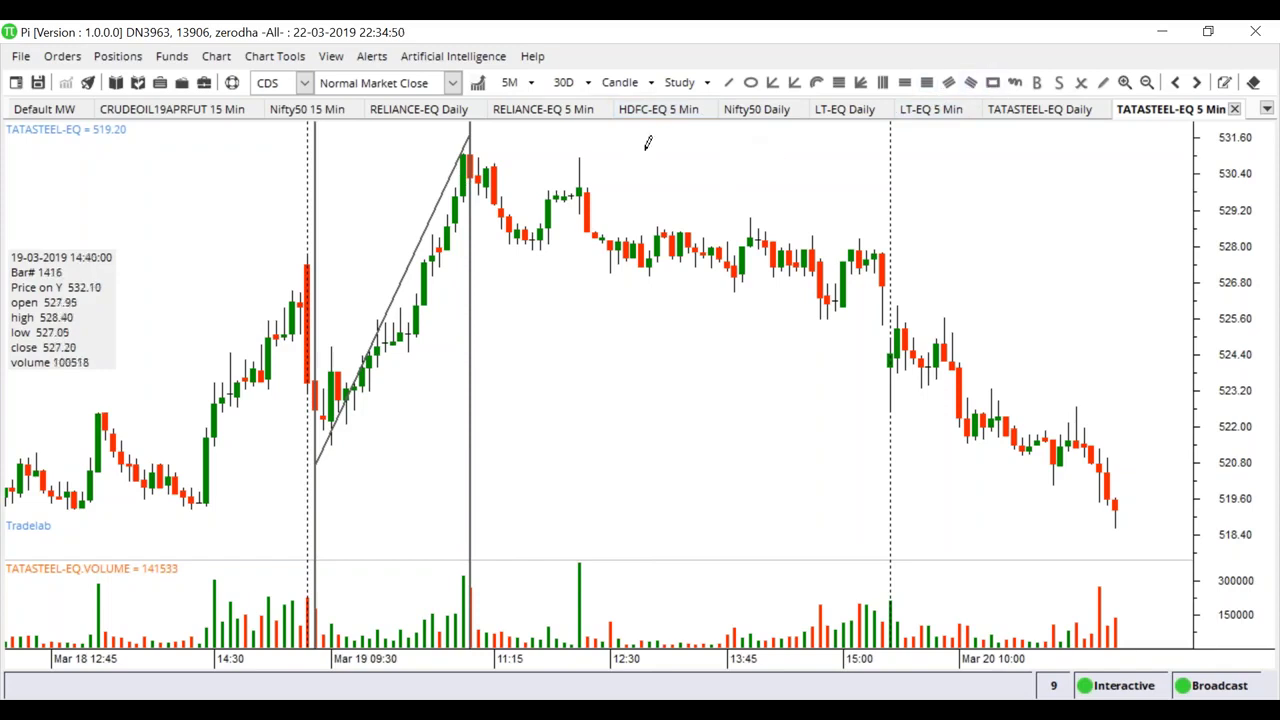
drag(464, 152, 1153, 200)
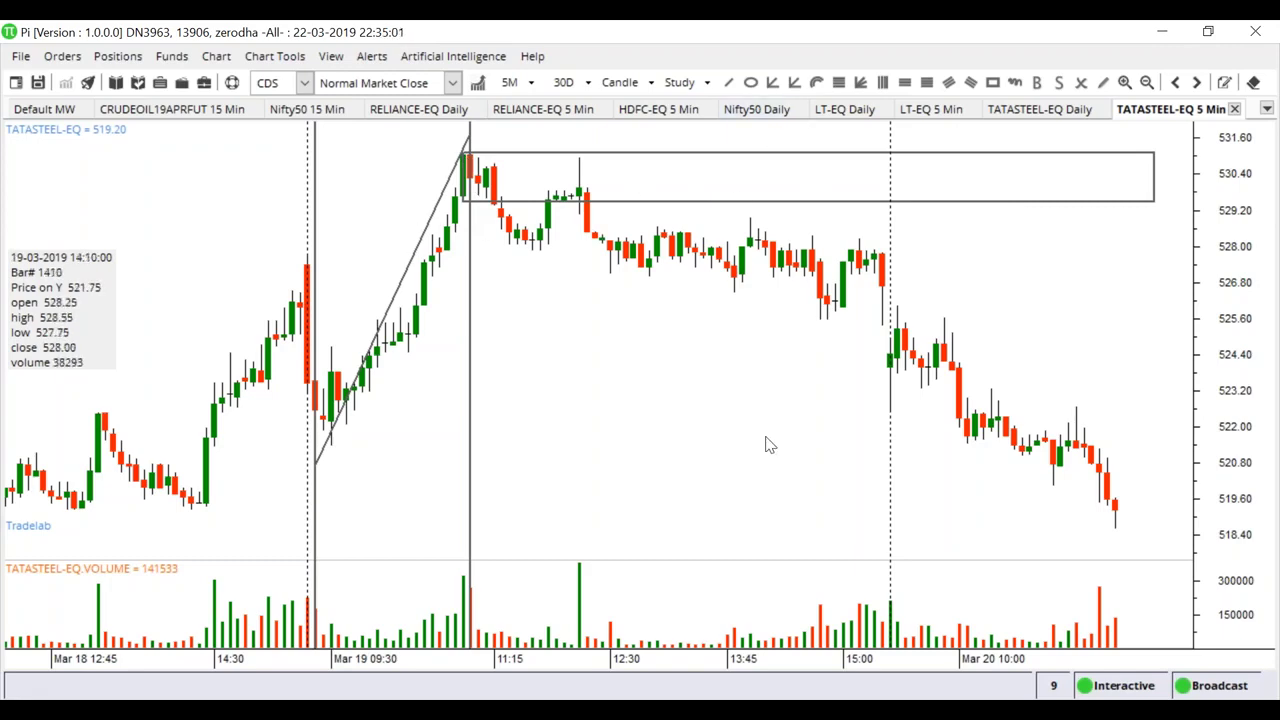
Examine how the price moves after the rectangle zone through 20 March, compared with the preceding 18 March candles.
scroll(775, 433, up, 2)
scroll(571, 426, down, 1)
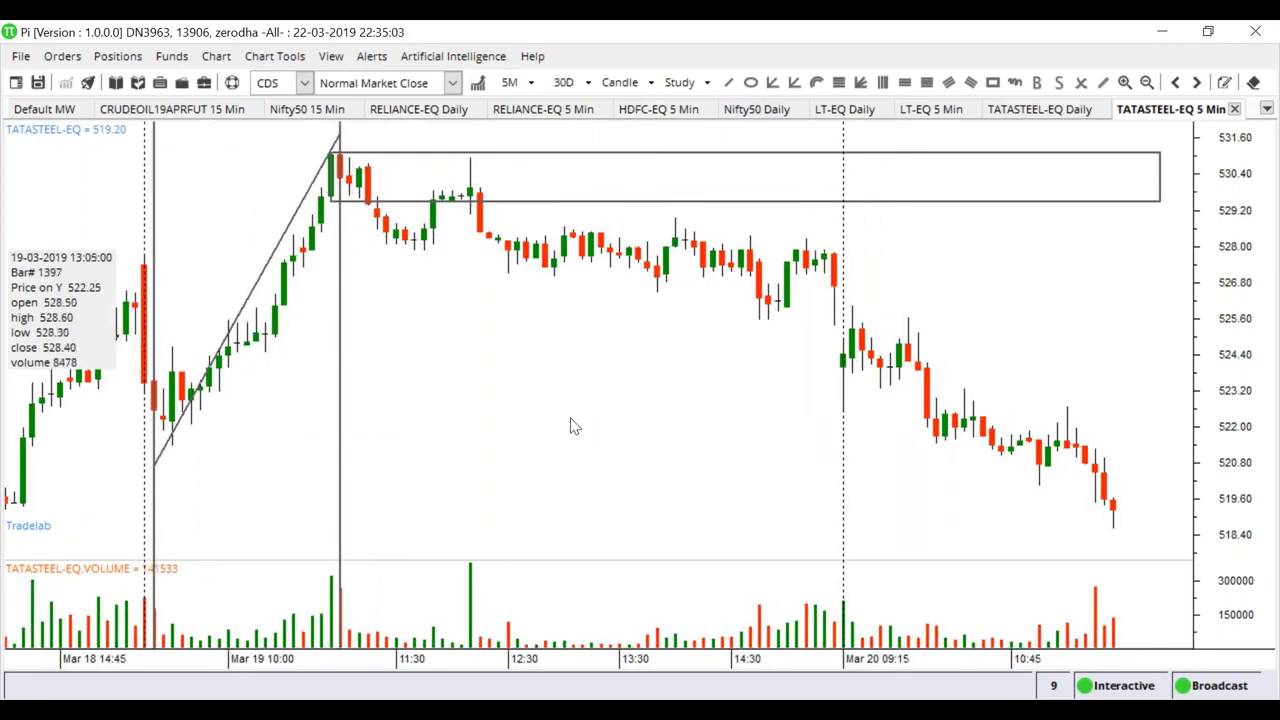
scroll(590, 420, down, 2)
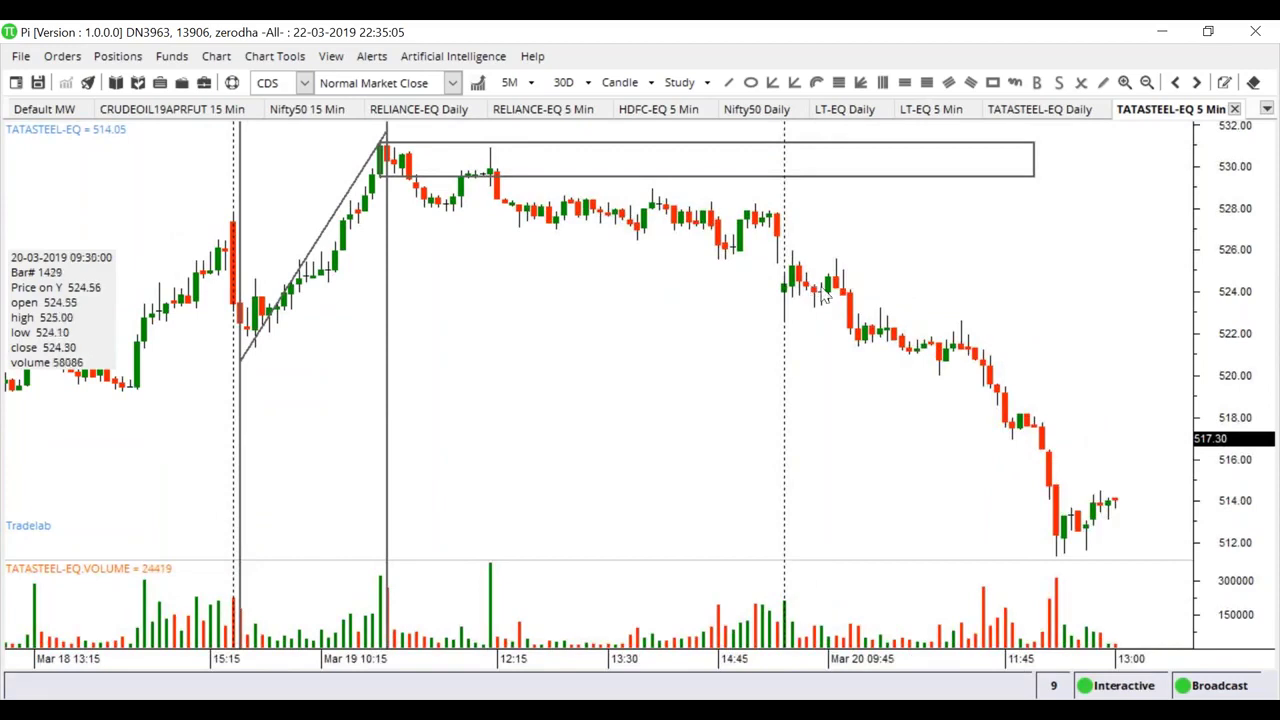
scroll(1034, 478, down, 2)
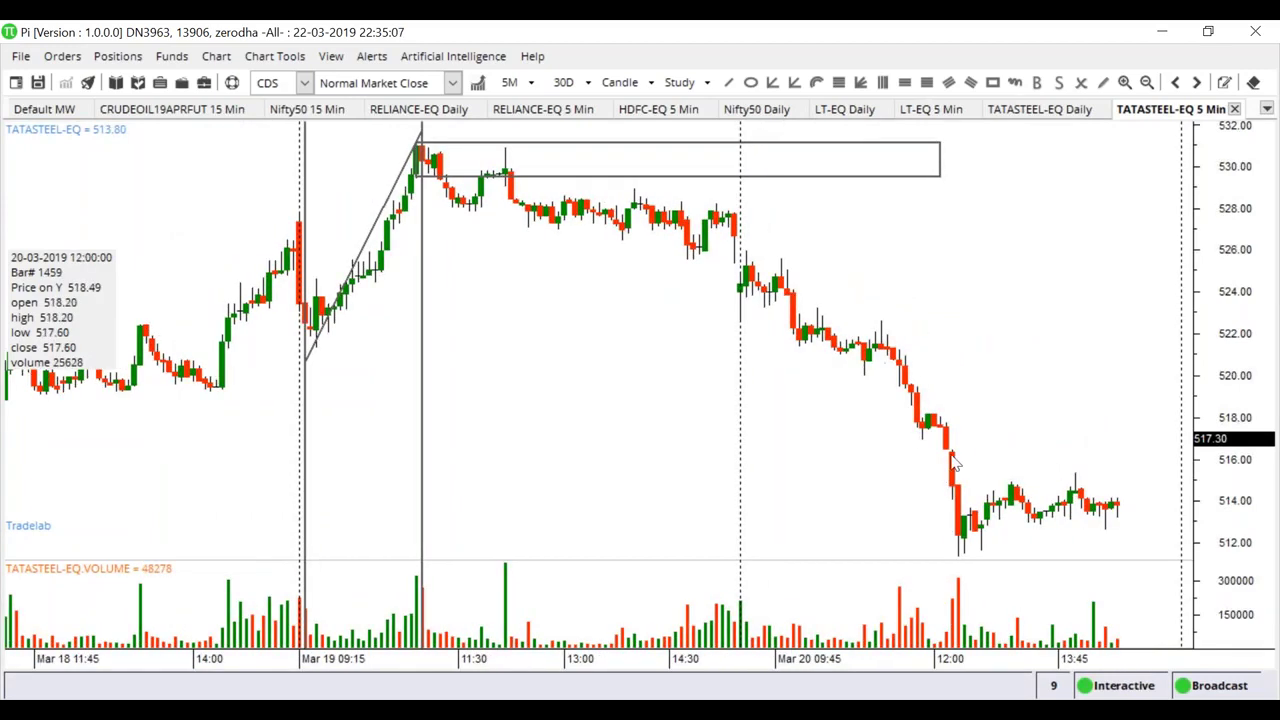
scroll(553, 326, up, 1)
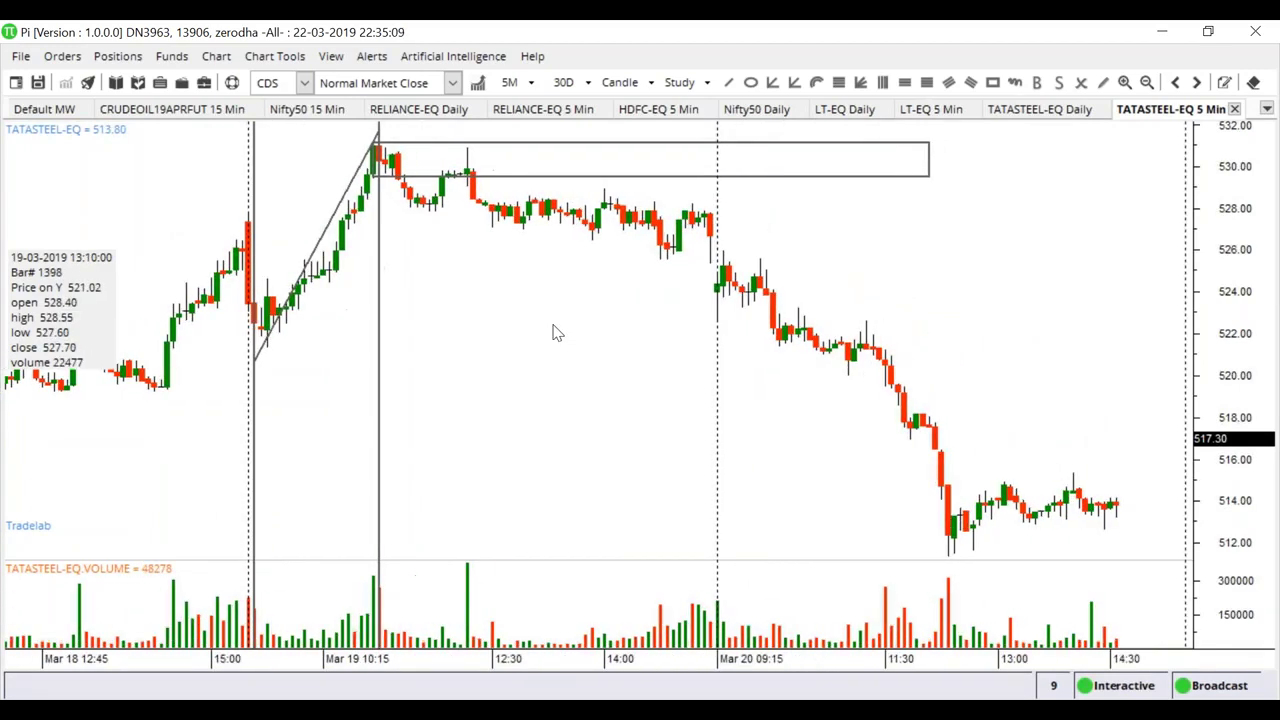
scroll(423, 170, up, 1)
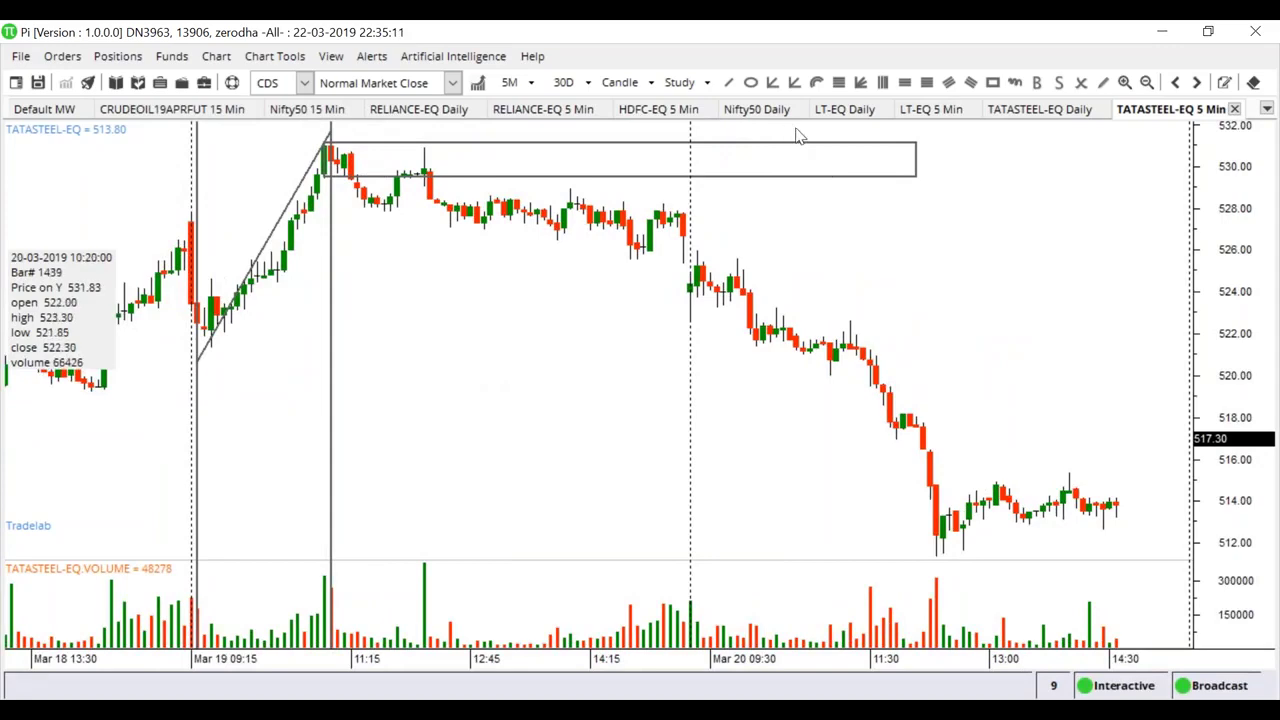
drag(566, 447, 936, 463)
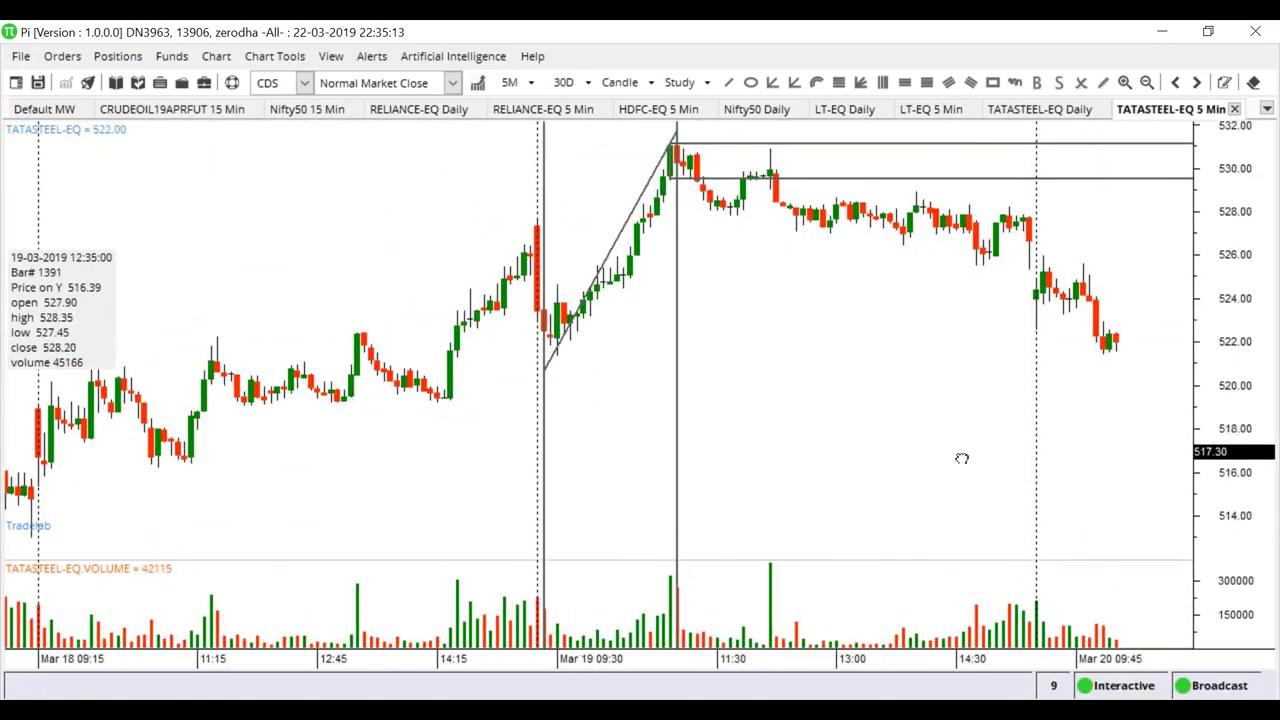
Insert a horizontal line at about 521.88, near the 19 March morning low on the Tata Steel 5-minute chart.
scroll(945, 460, up, 3)
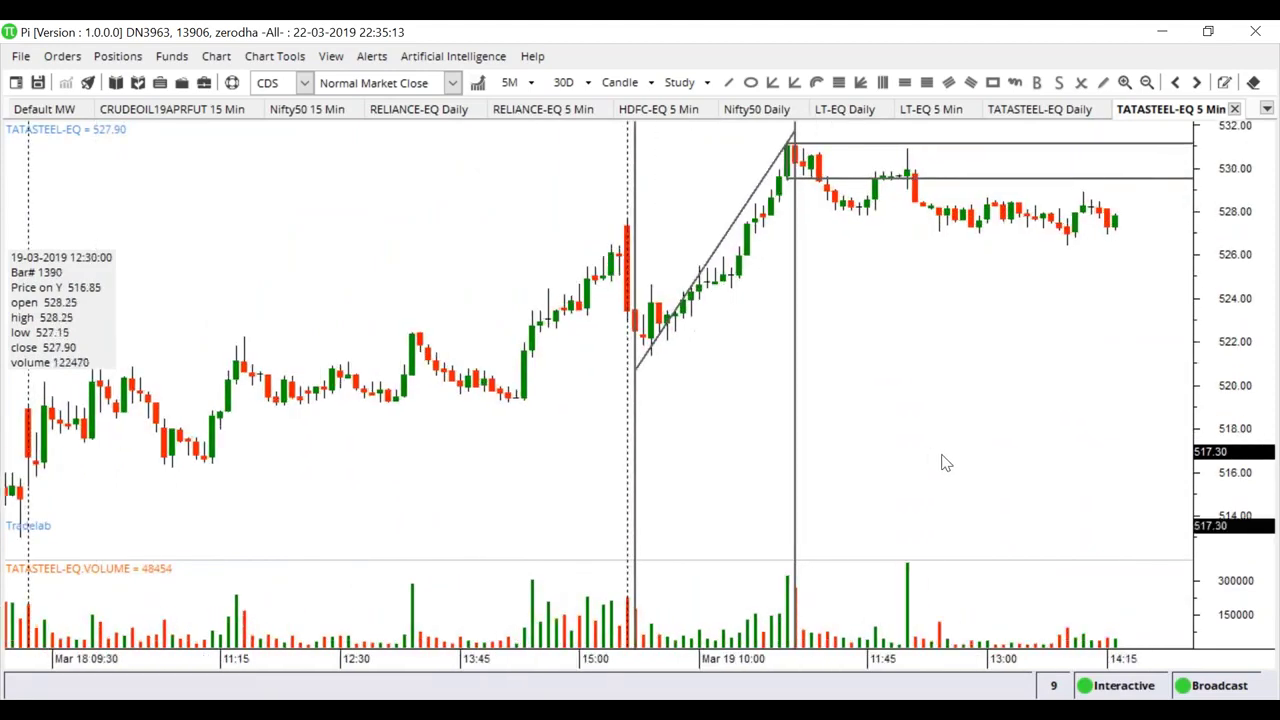
scroll(945, 460, up, 4)
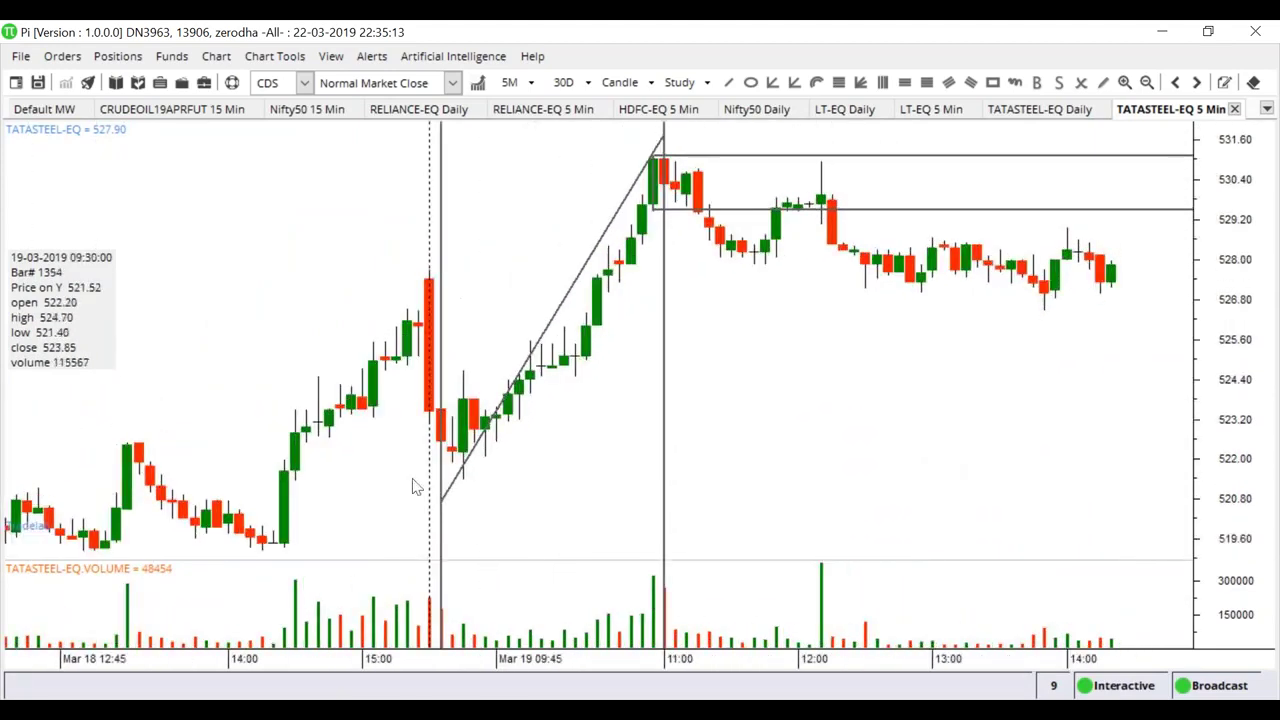
scroll(425, 497, up, 1)
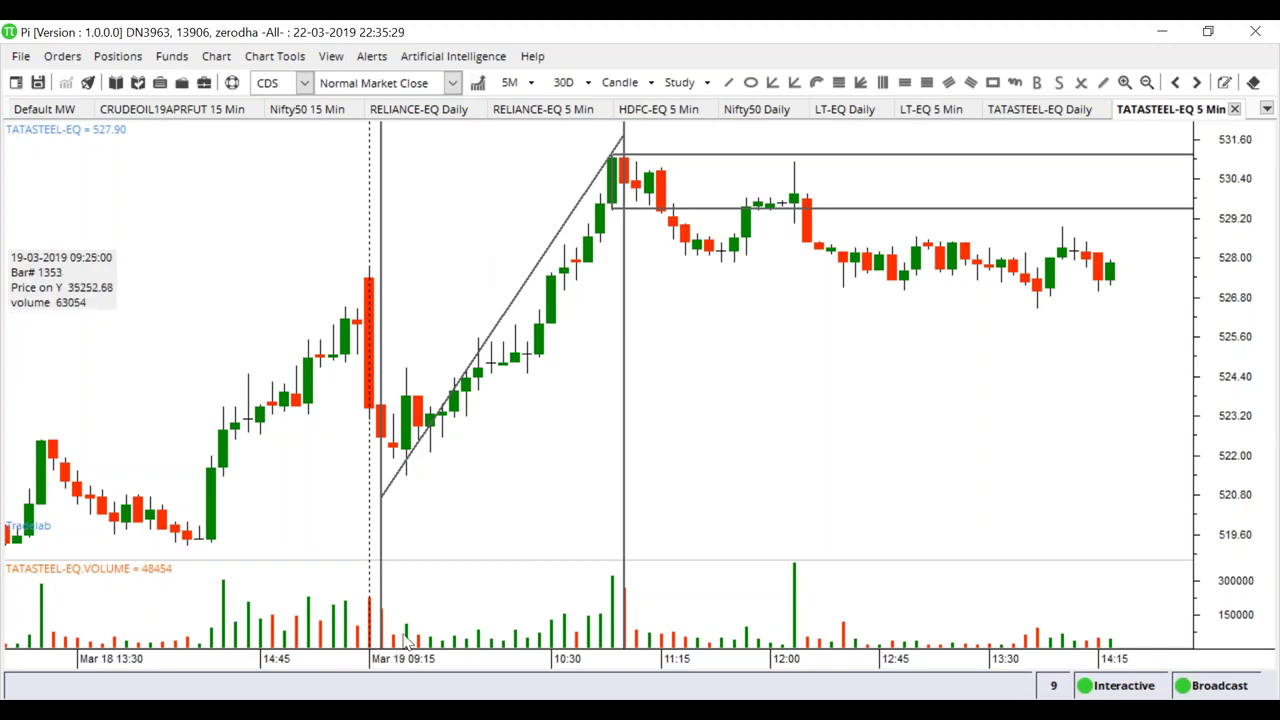
right_click(399, 466)
click(470, 250)
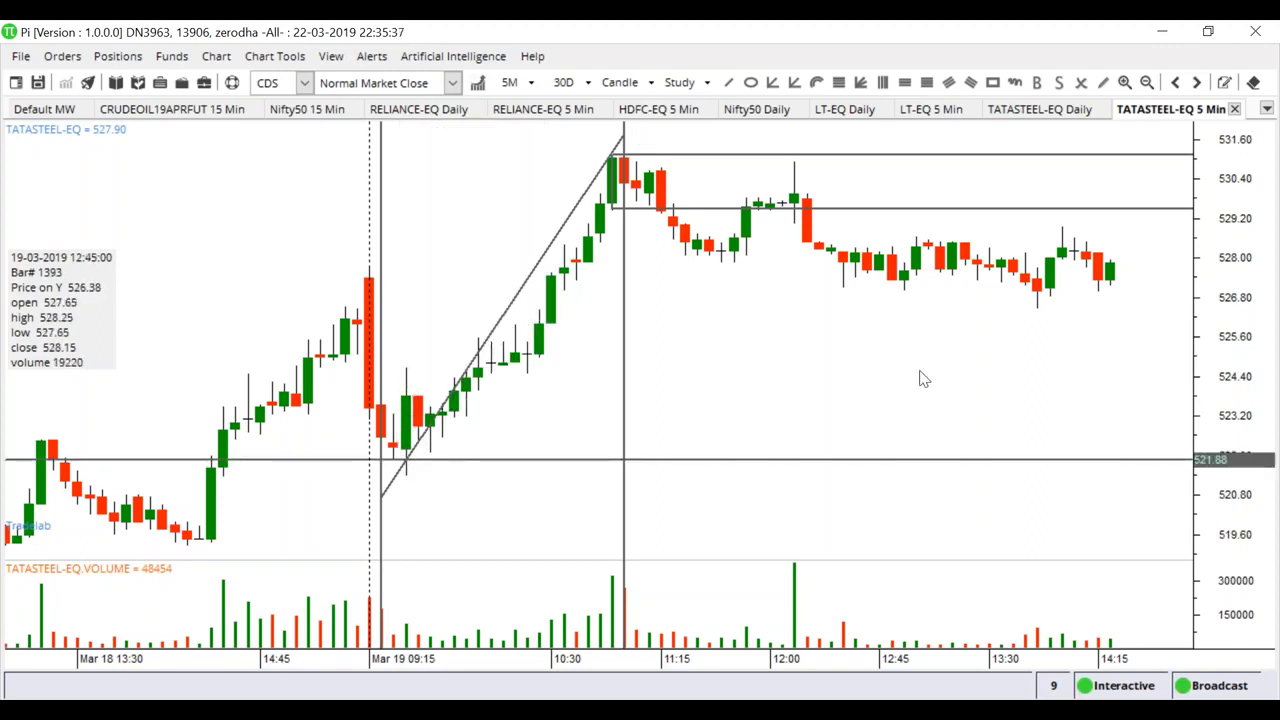
Set the horizontal line's thickness to 5 and its color to teal.
double_click(922, 461)
click(588, 363)
click(560, 467)
click(640, 363)
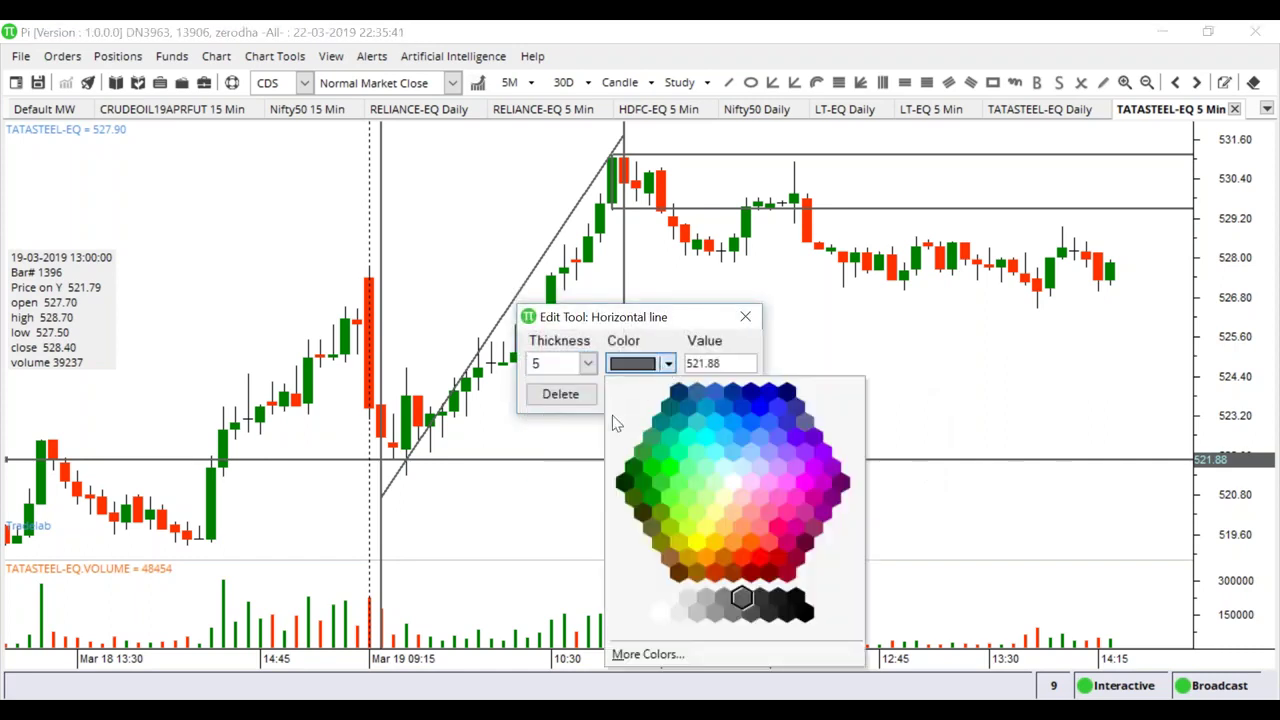
click(658, 425)
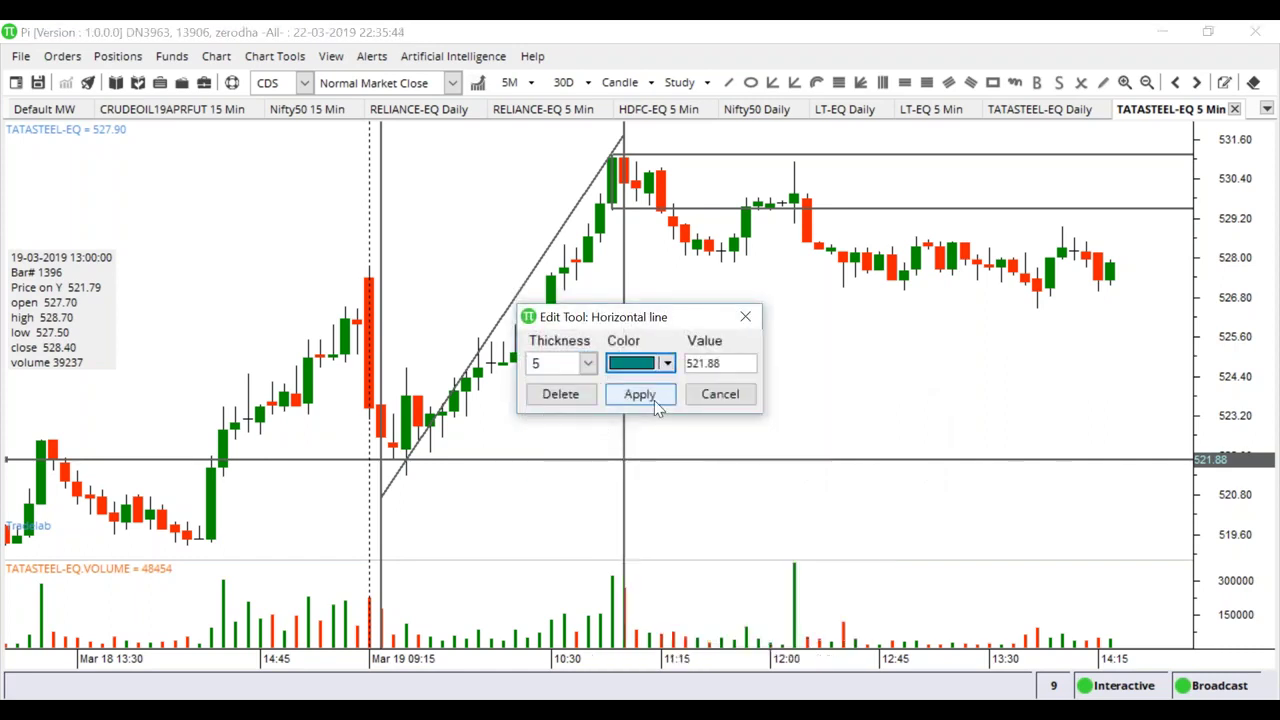
click(641, 395)
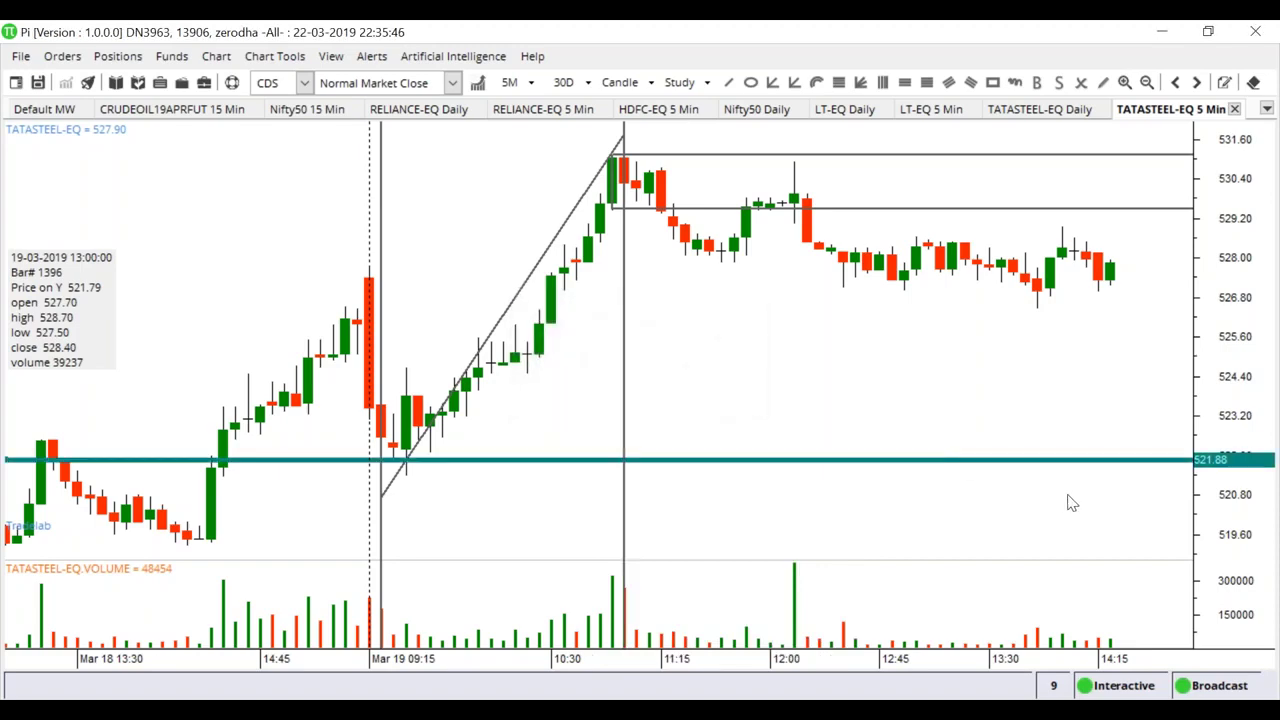
Draw a rectangle around the 22 March price peaks at the teal line, spanning about 521.1 to 525.1.
scroll(945, 509, down, 4)
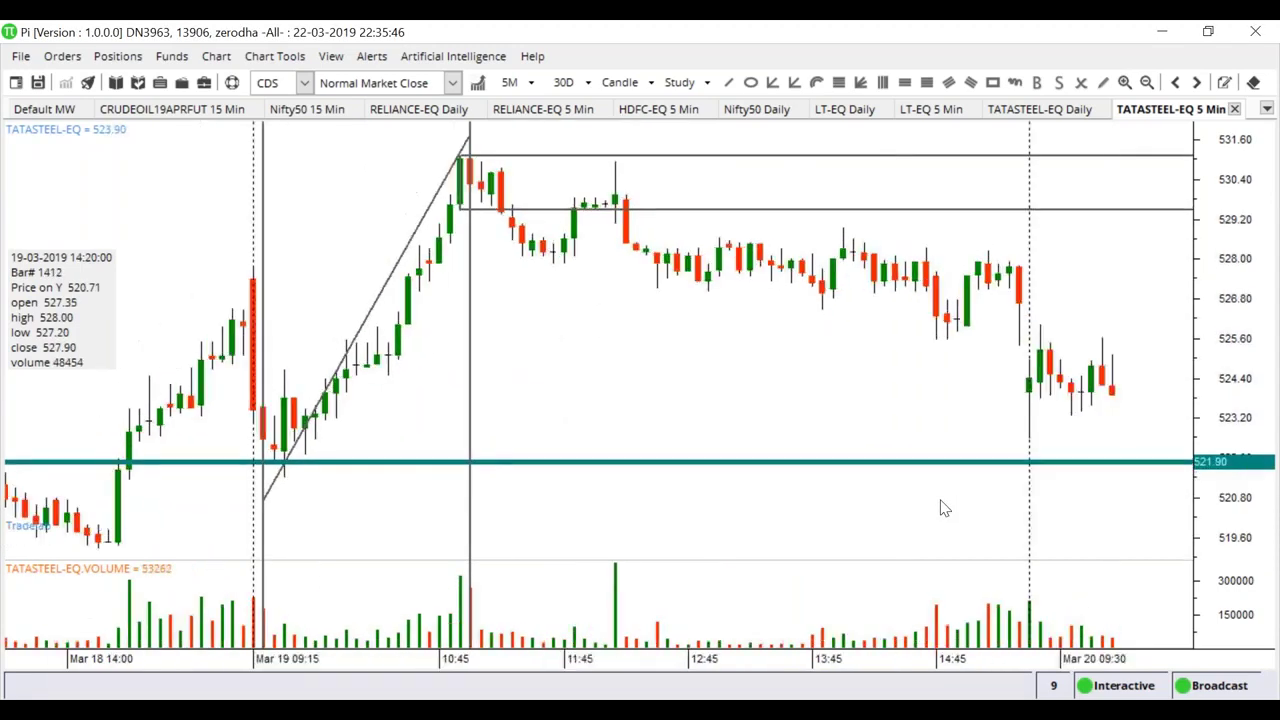
scroll(945, 509, down, 5)
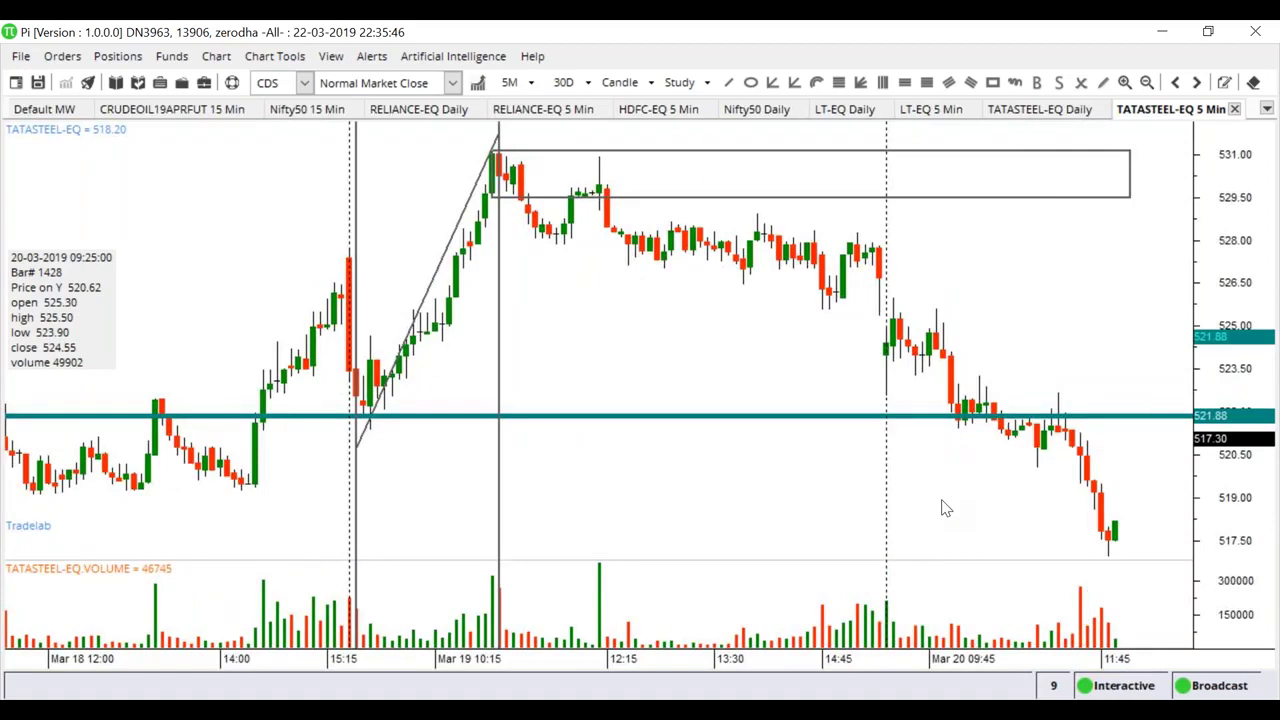
scroll(944, 508, down, 4)
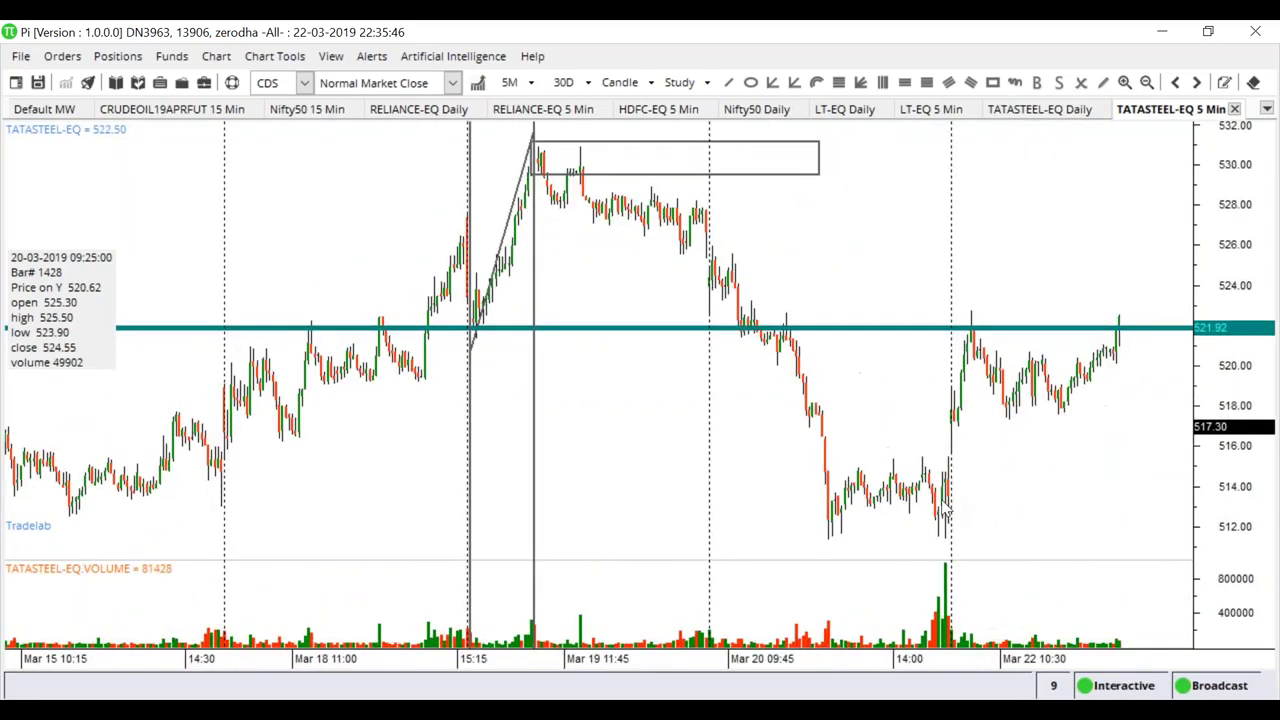
scroll(945, 509, down, 1)
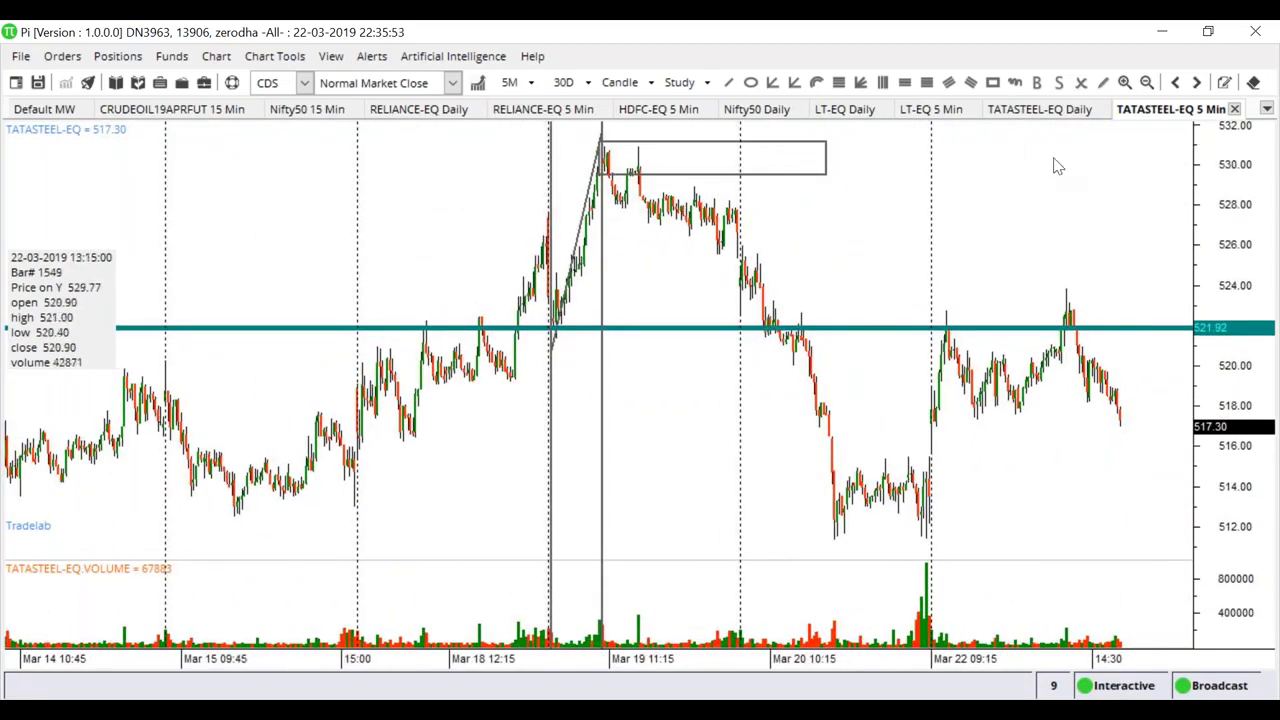
mouse_move(898, 263)
mouse_down()
mouse_move(1014, 329)
mouse_move(1135, 344)
mouse_up()
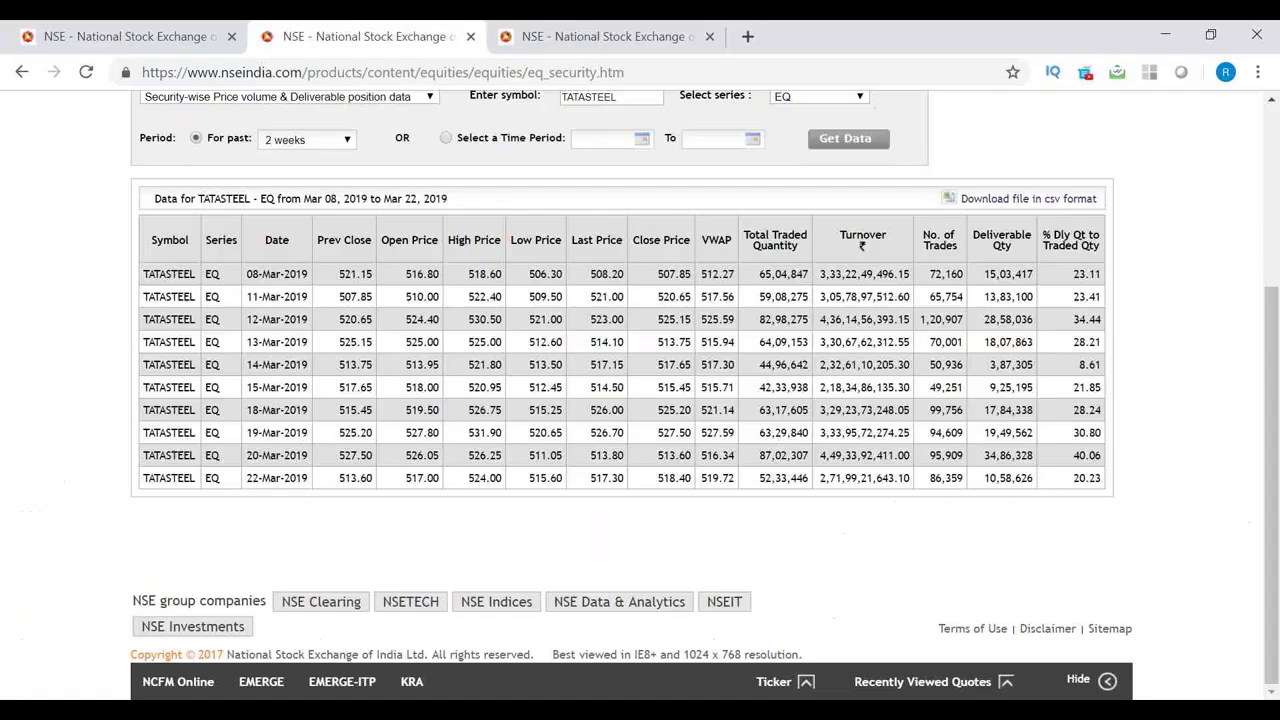
In the NSE security-wise archives, retrieve the price volume and deliverable data for HINDALCO, EQ series, for the past 7 days.
scroll(640, 350, up, 2)
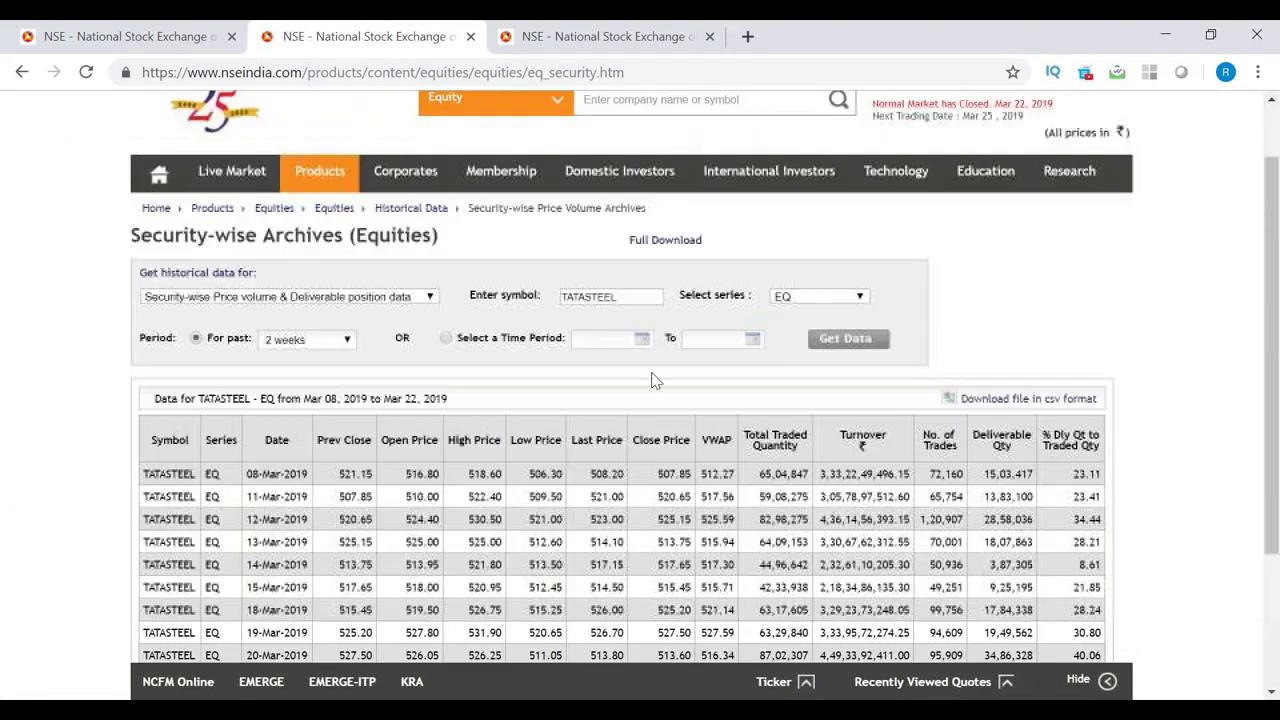
double_click(608, 297)
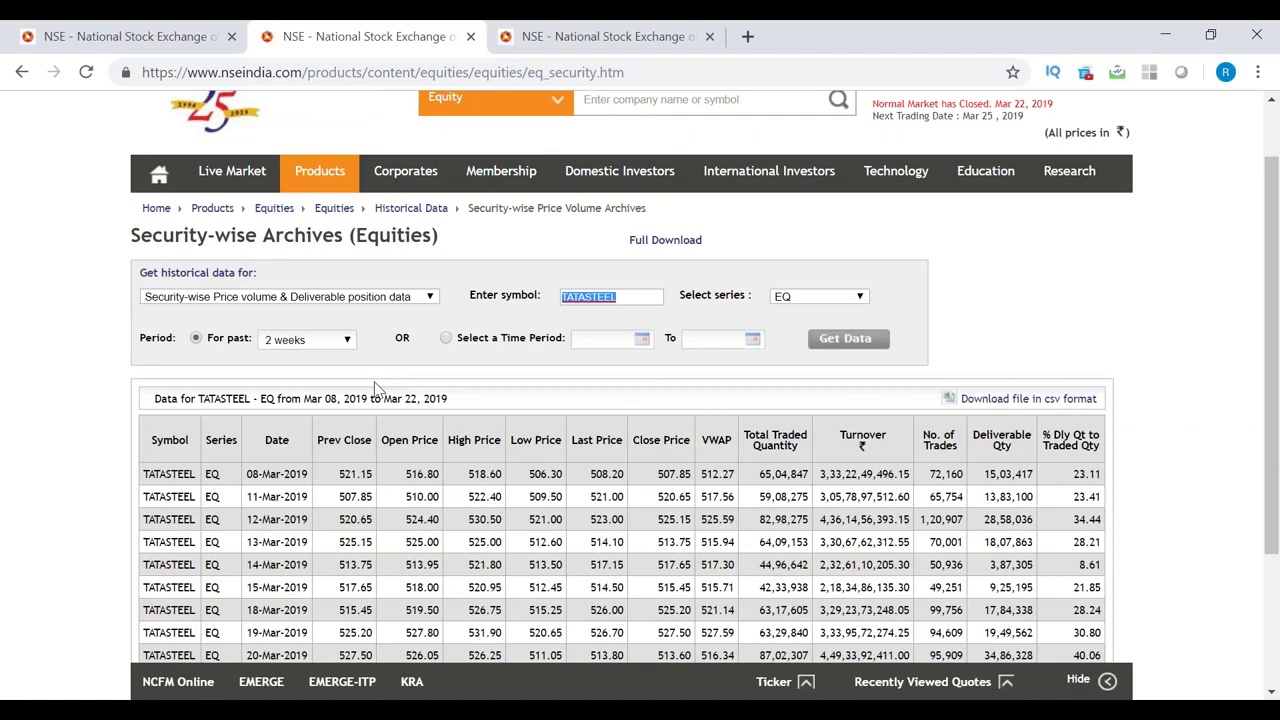
text(HINDALCO)
click(318, 344)
click(303, 430)
click(866, 343)
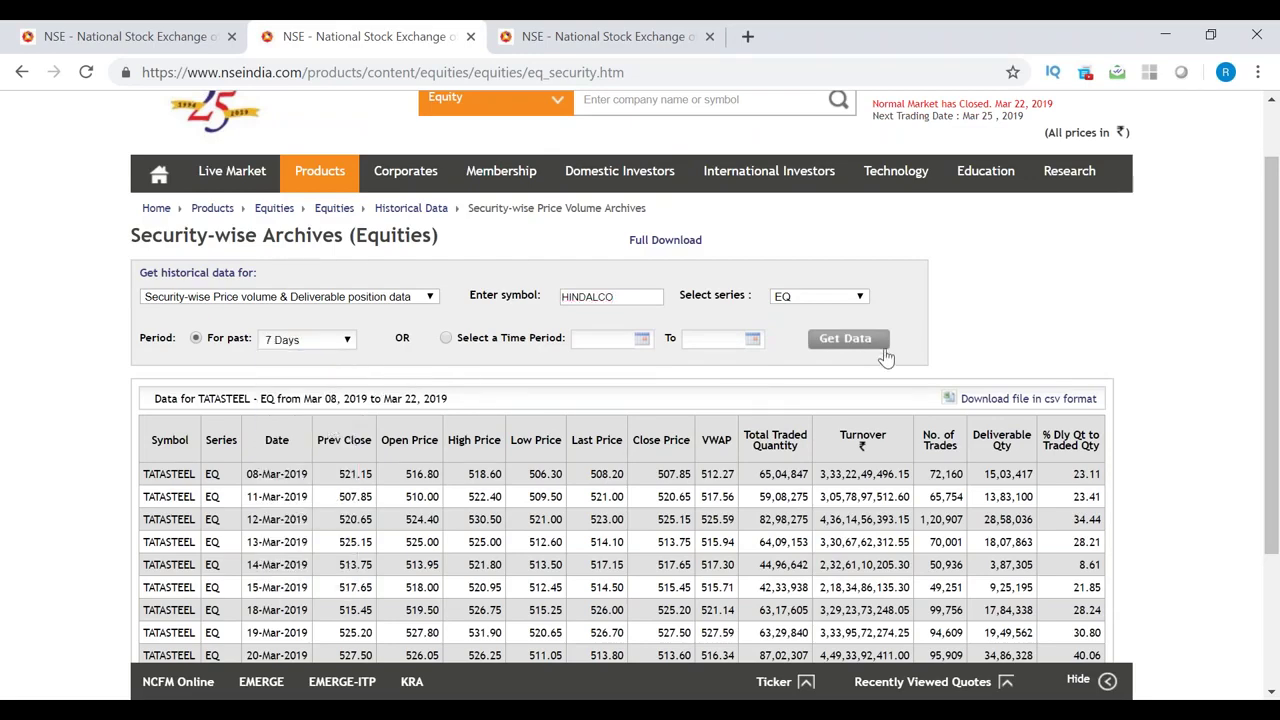
scroll(955, 513, down, 3)
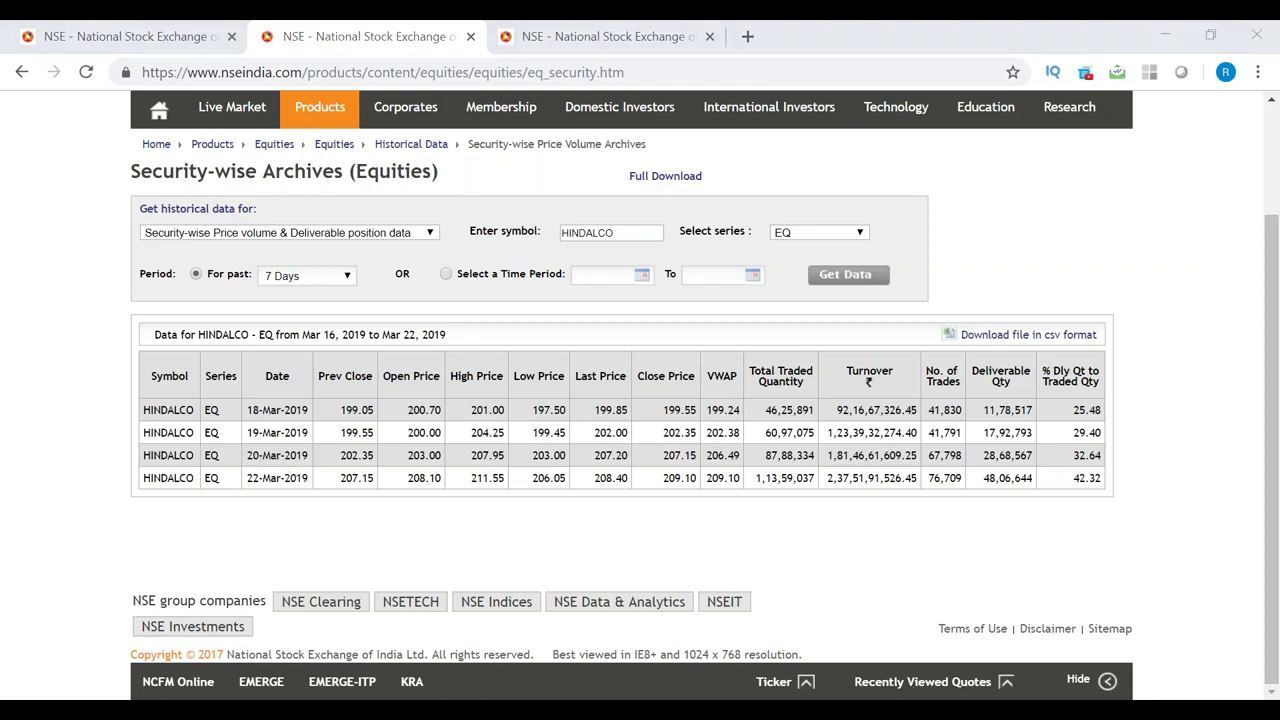
Switch back to Pi and close the TATASTEEL-EQ 5-minute and daily charts.
key(alt+Tab)
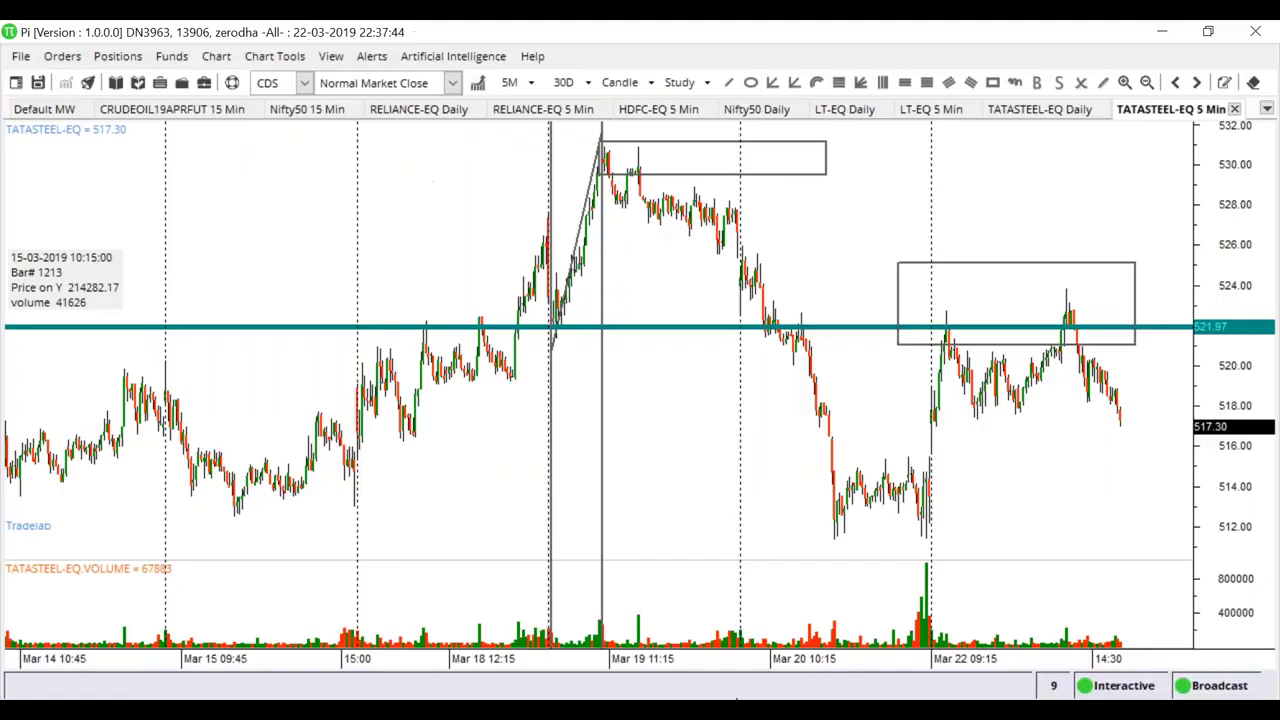
click(1235, 109)
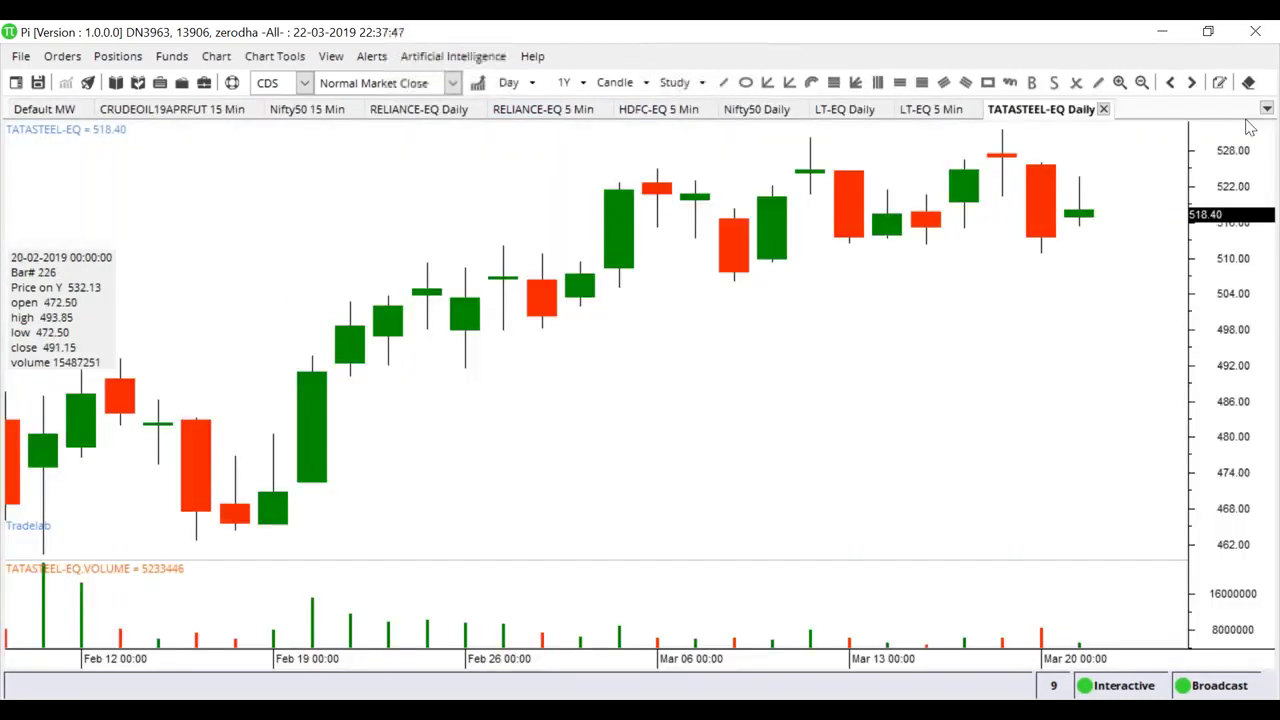
click(1103, 109)
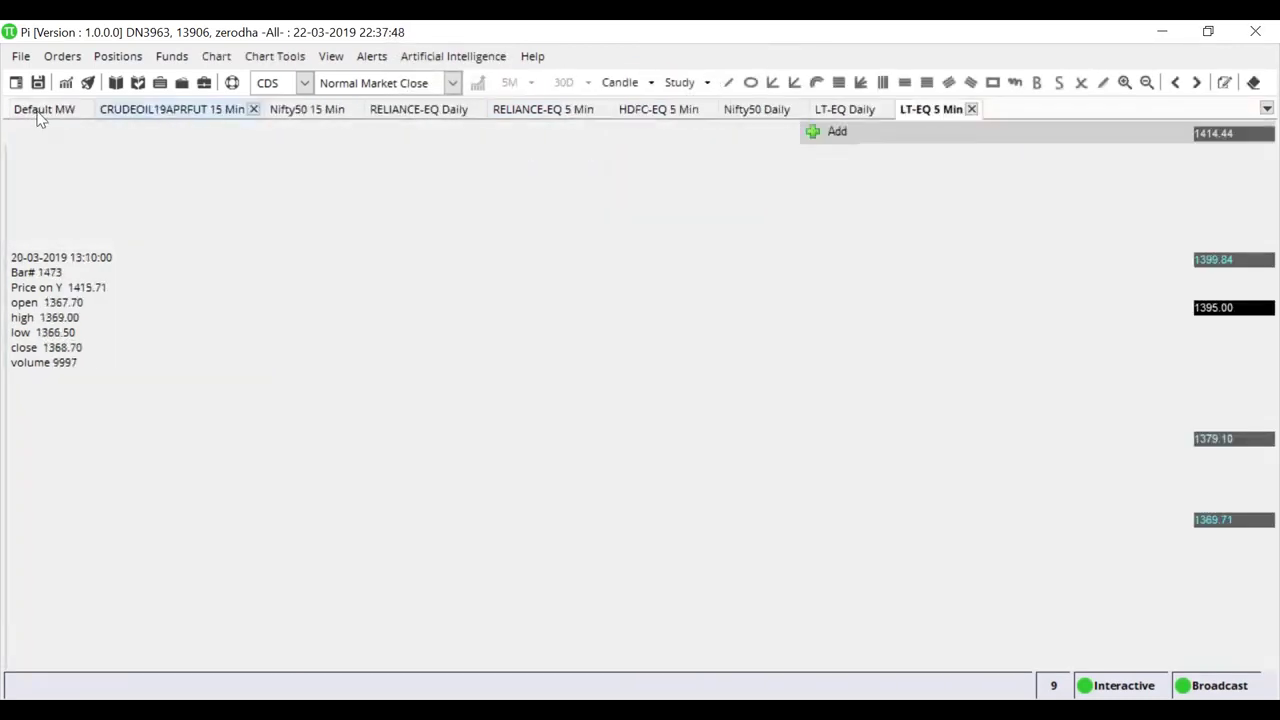
Add HINDALCO-EQ from NSE to the default market watch.
click(40, 122)
click(272, 130)
text(HINDALCO)
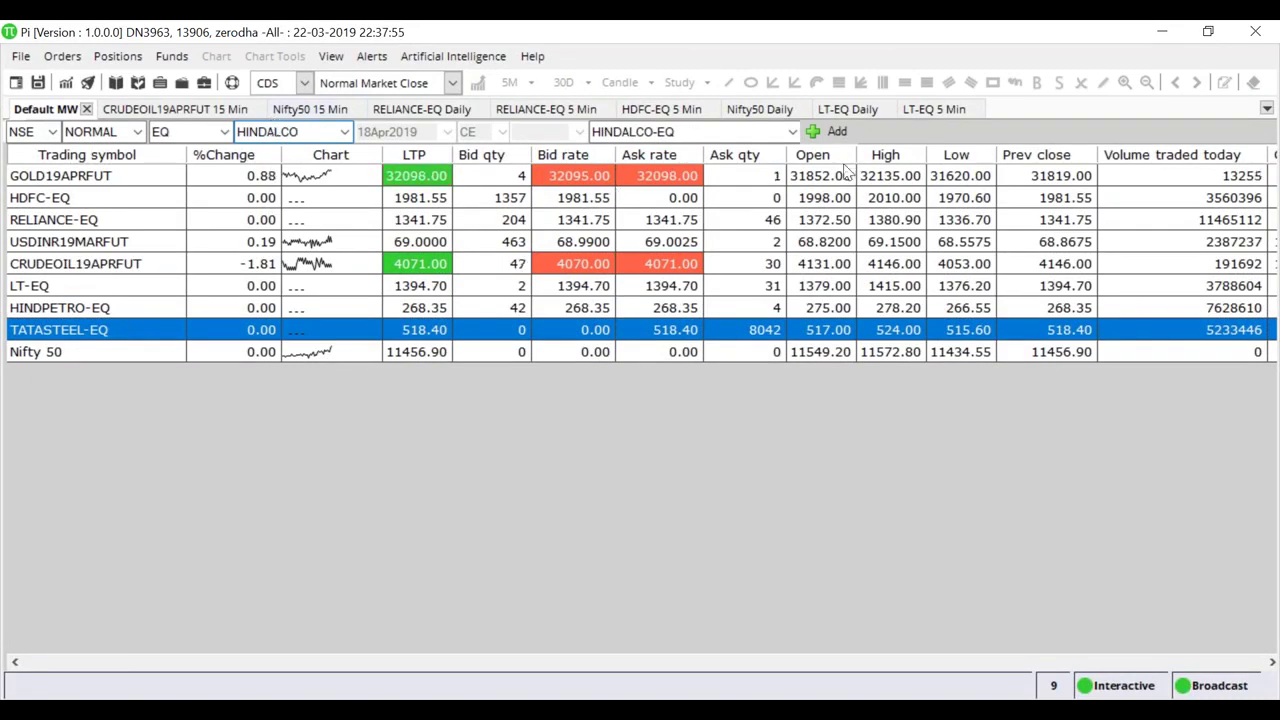
click(830, 131)
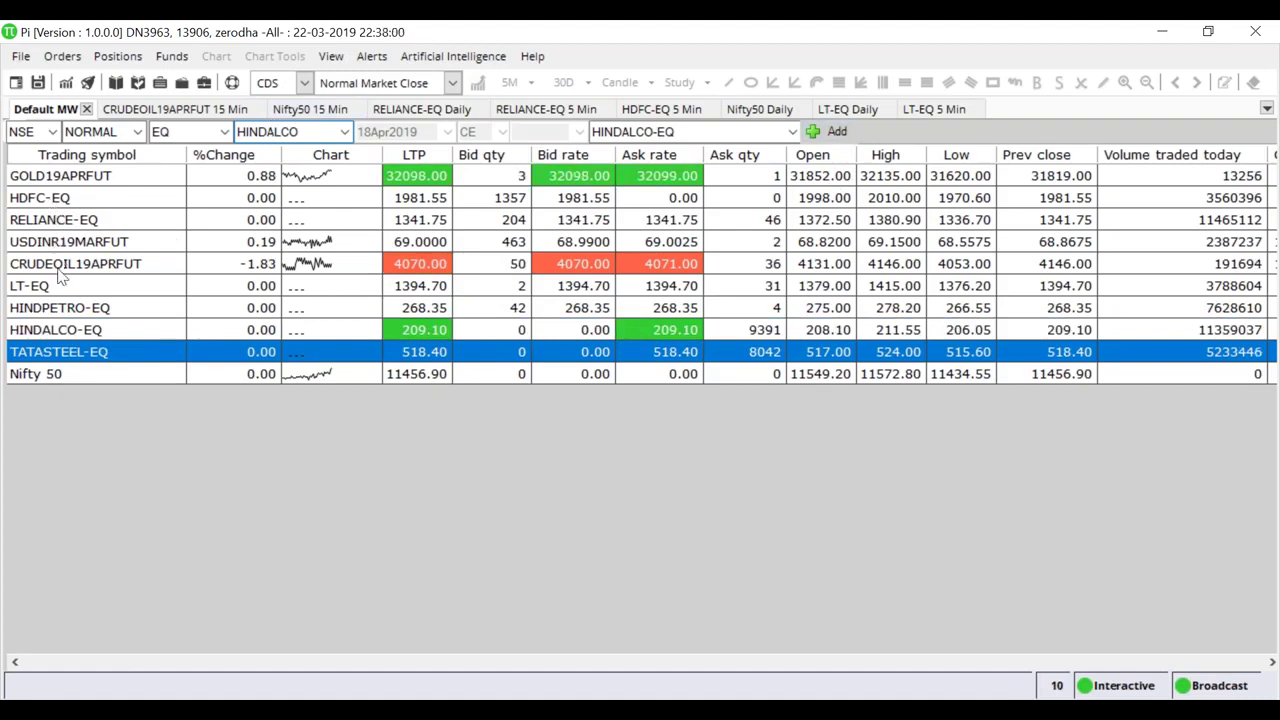
Open a 5-minute chart of HINDALCO-EQ covering 30 days.
click(66, 330)
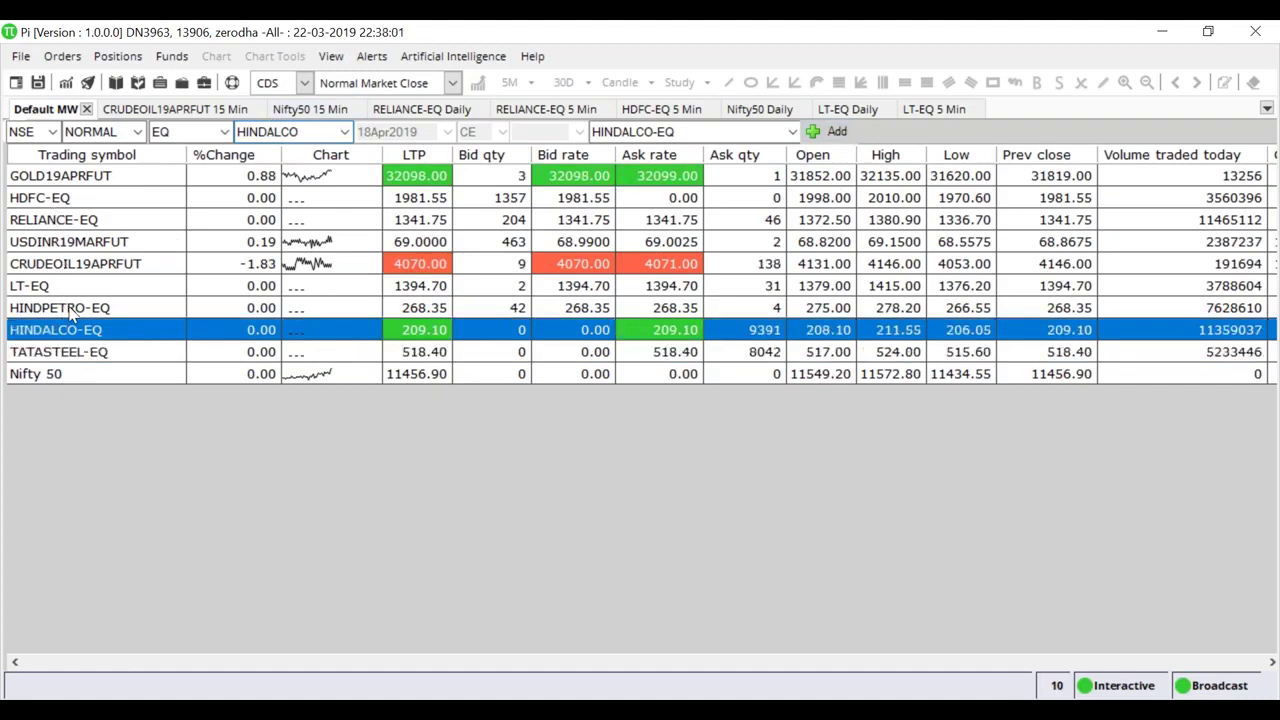
click(66, 85)
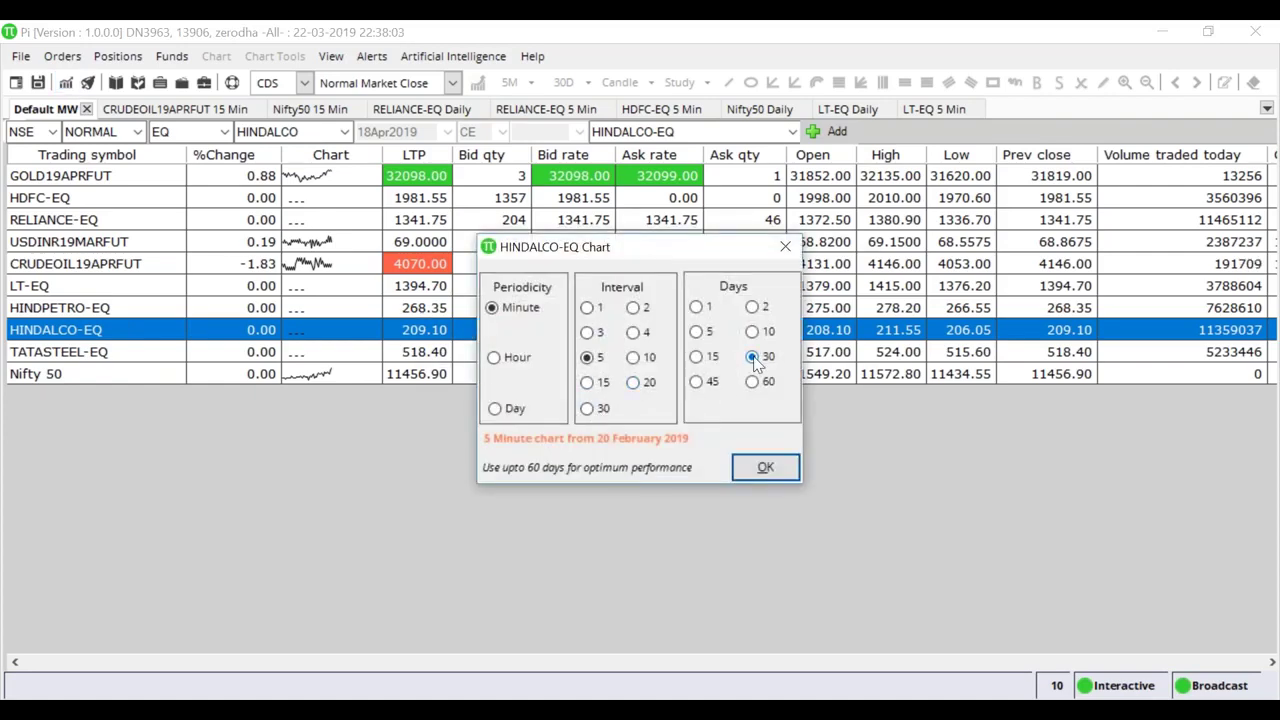
click(766, 467)
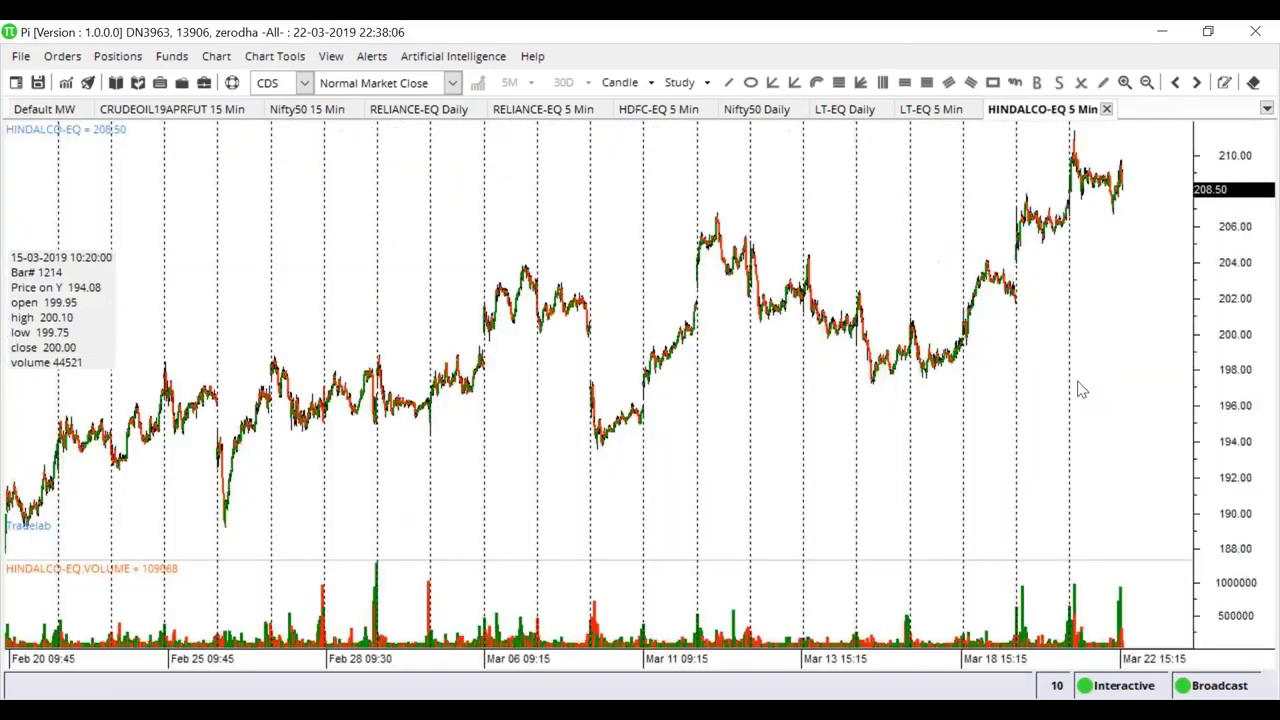
Draw a rectangle from the 09:45 candle of 20 March across 22 March, spanning about 205.15 to 206.5.
scroll(1097, 375, up, 4)
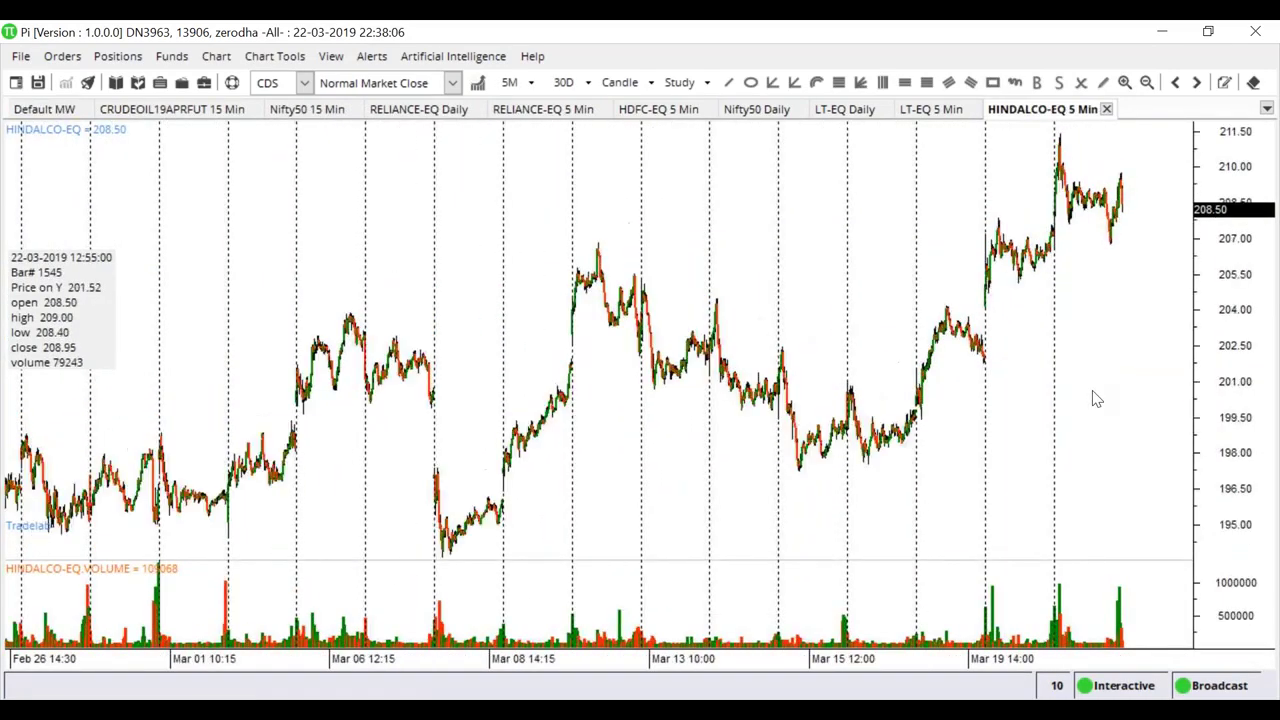
scroll(1093, 400, up, 4)
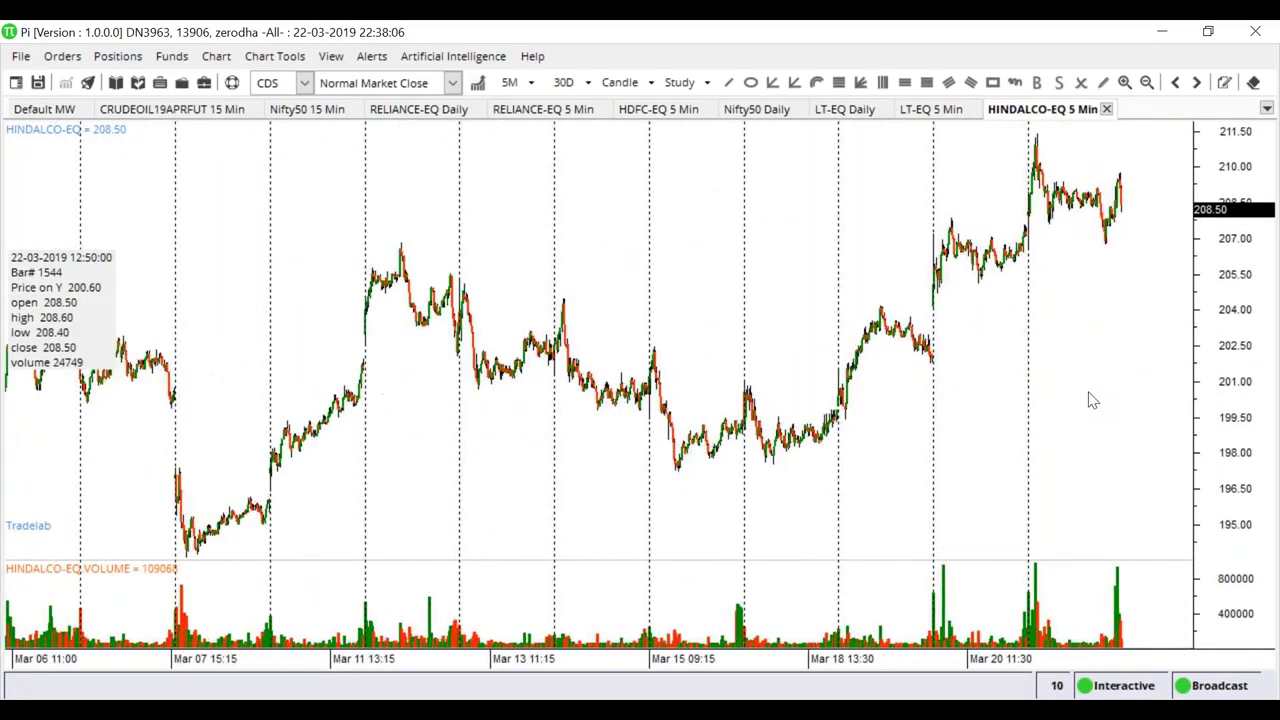
scroll(1093, 400, up, 4)
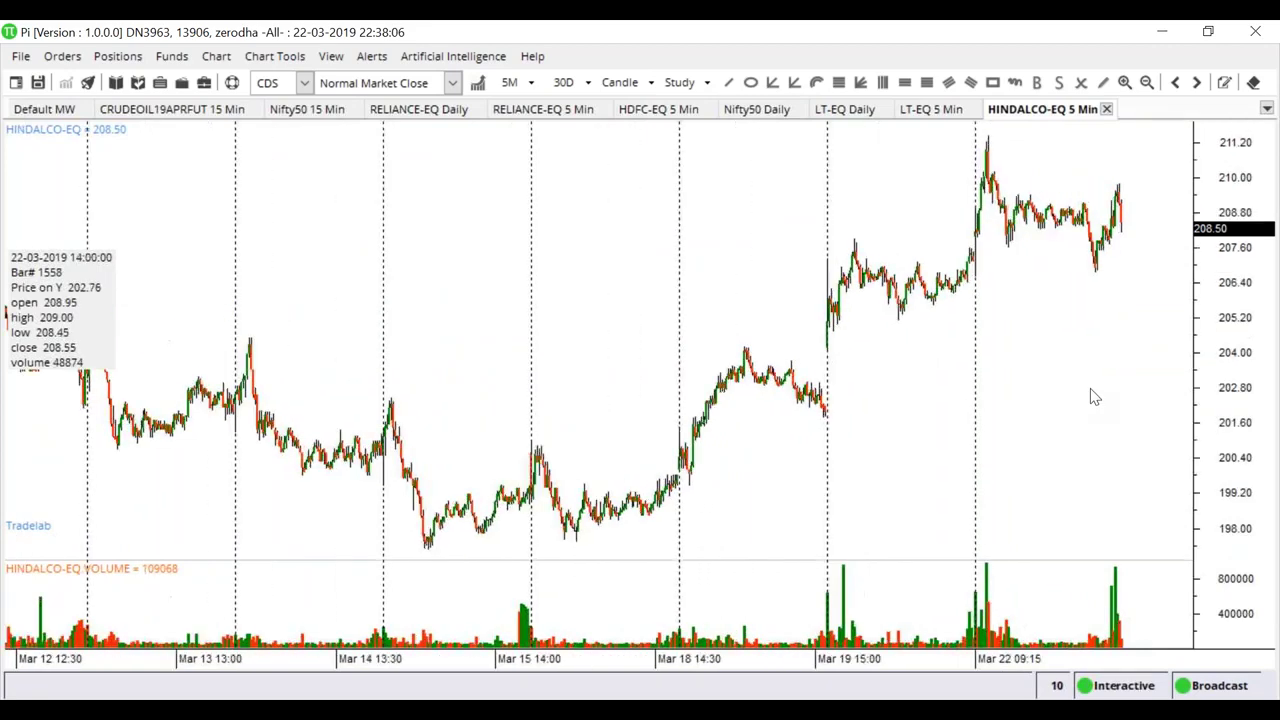
scroll(1092, 392, up, 4)
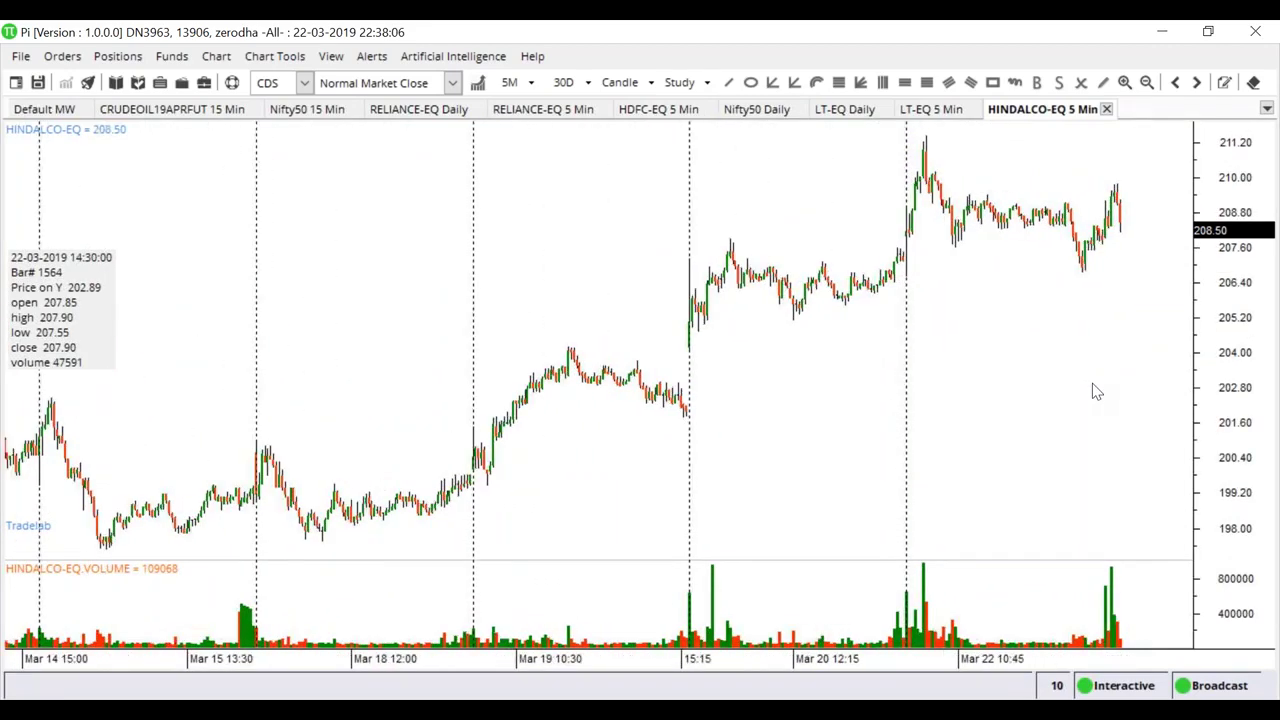
scroll(1092, 392, up, 4)
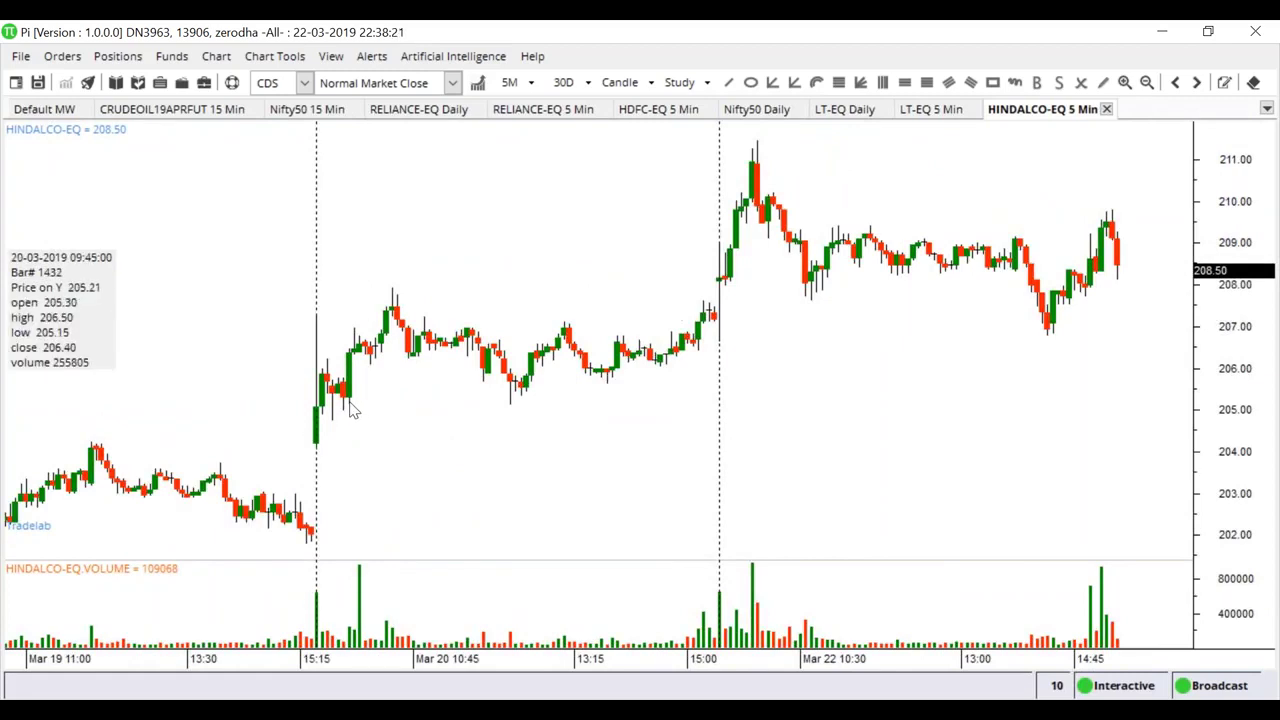
click(992, 82)
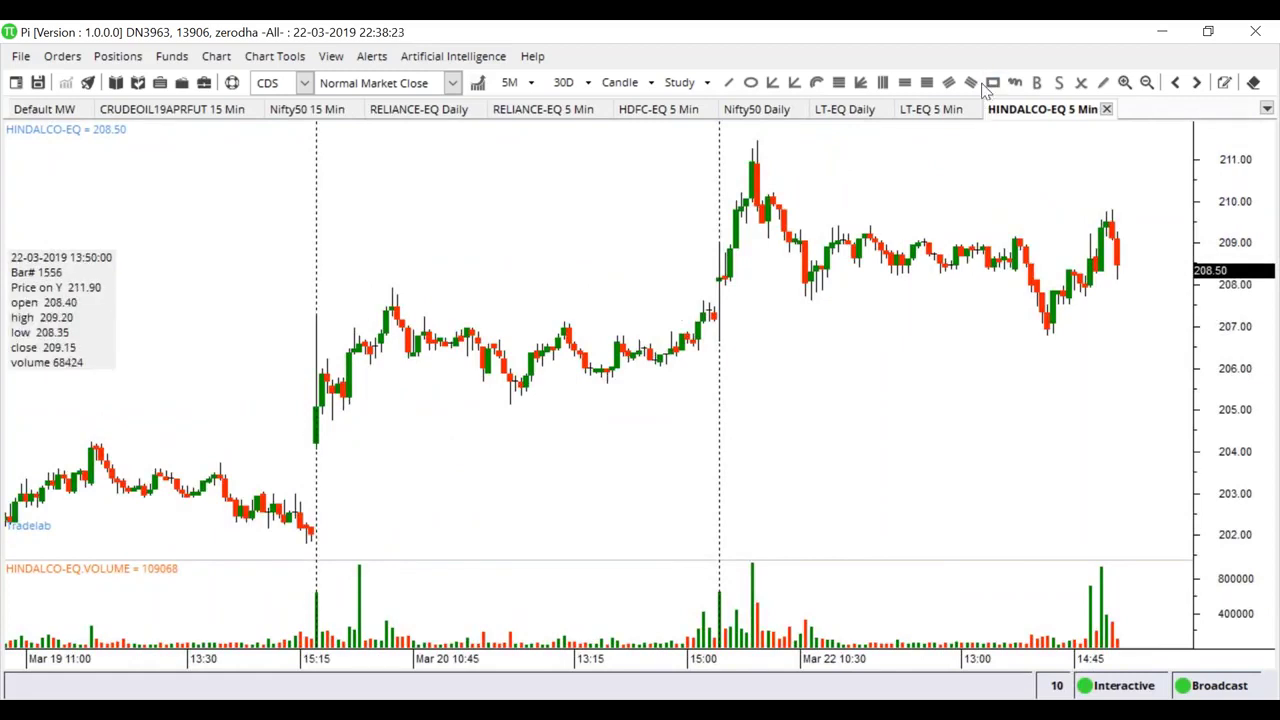
mouse_move(351, 348)
mouse_down()
mouse_move(1138, 368)
mouse_move(1224, 401)
mouse_up()
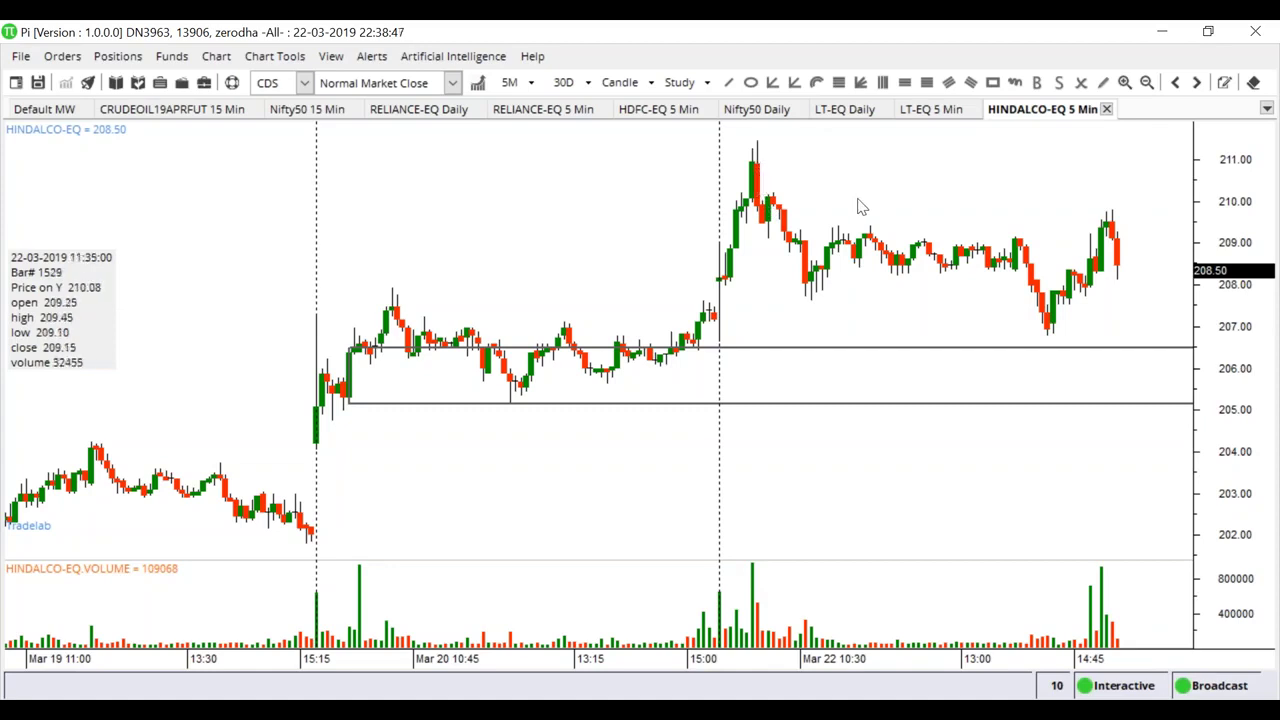
Draw a second rectangle from the 22 March swing high past the last candle, spanning about 210.0 to 211.3.
scroll(857, 203, up, 1)
click(994, 84)
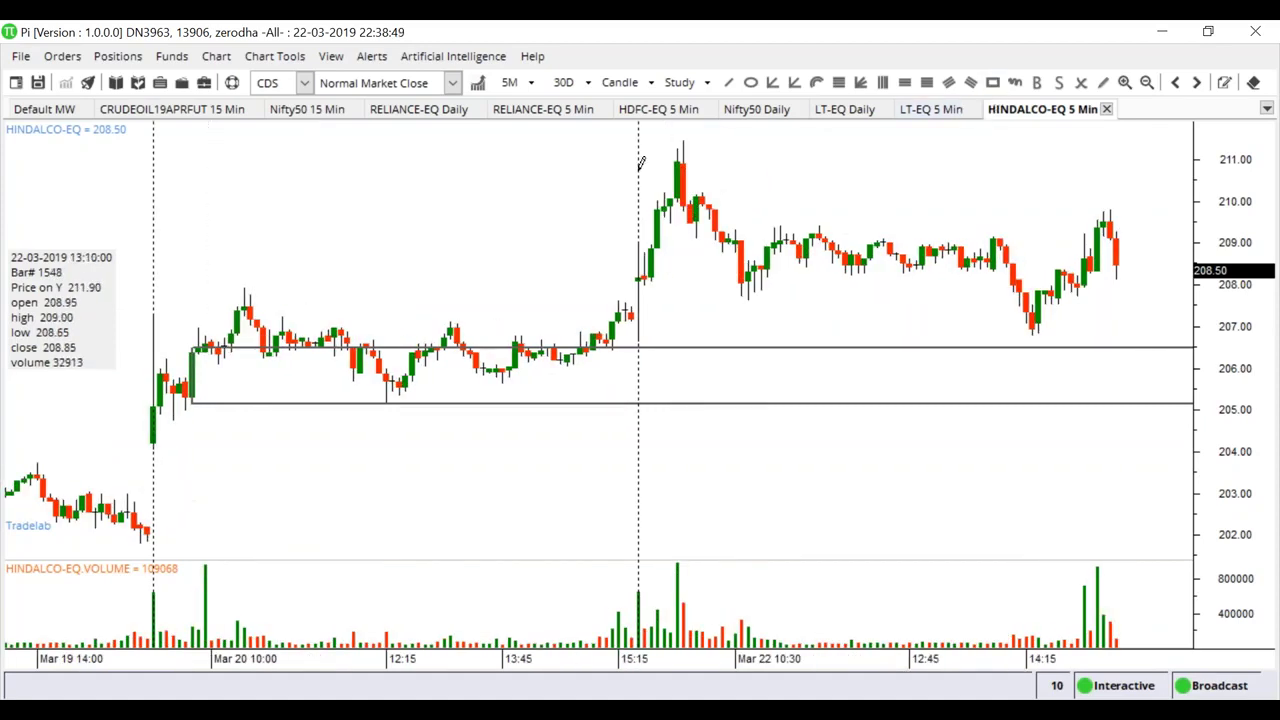
drag(679, 149, 1220, 200)
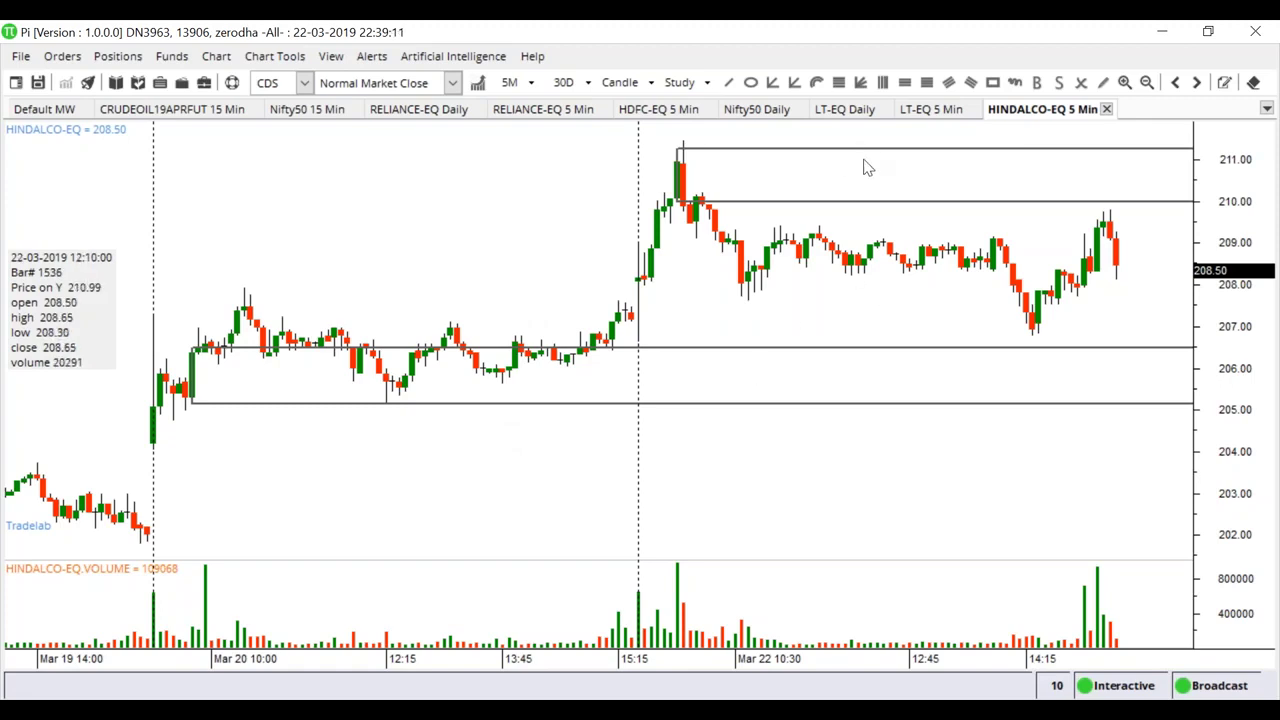
scroll(740, 489, down, 3)
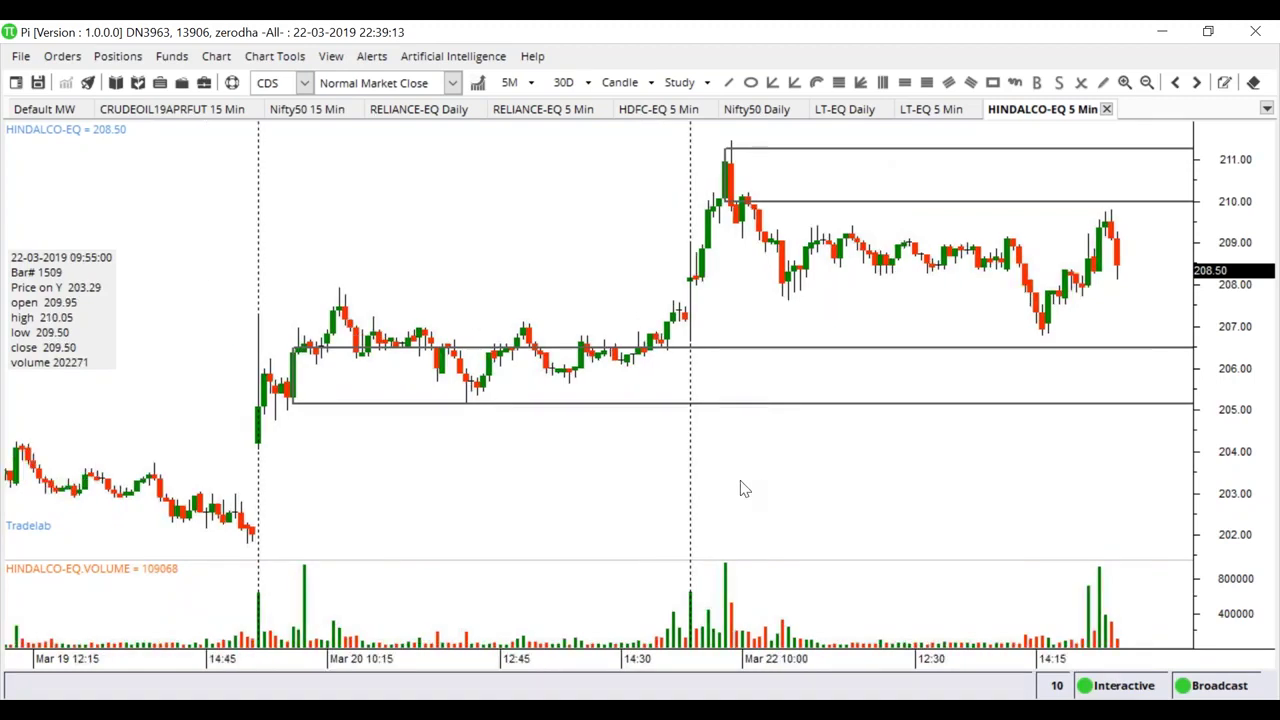
scroll(742, 489, down, 5)
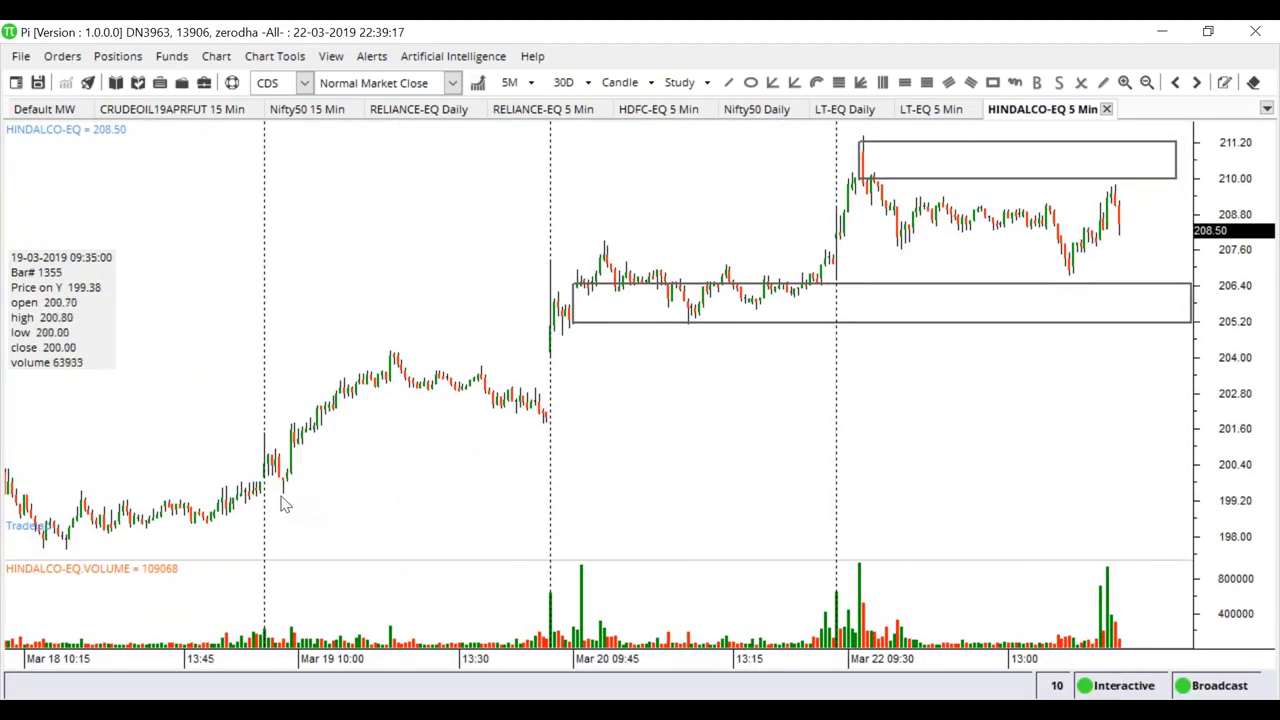
Insert a horizontal line at about 202.30 on the HINDALCO-EQ 5-minute chart.
right_click(324, 409)
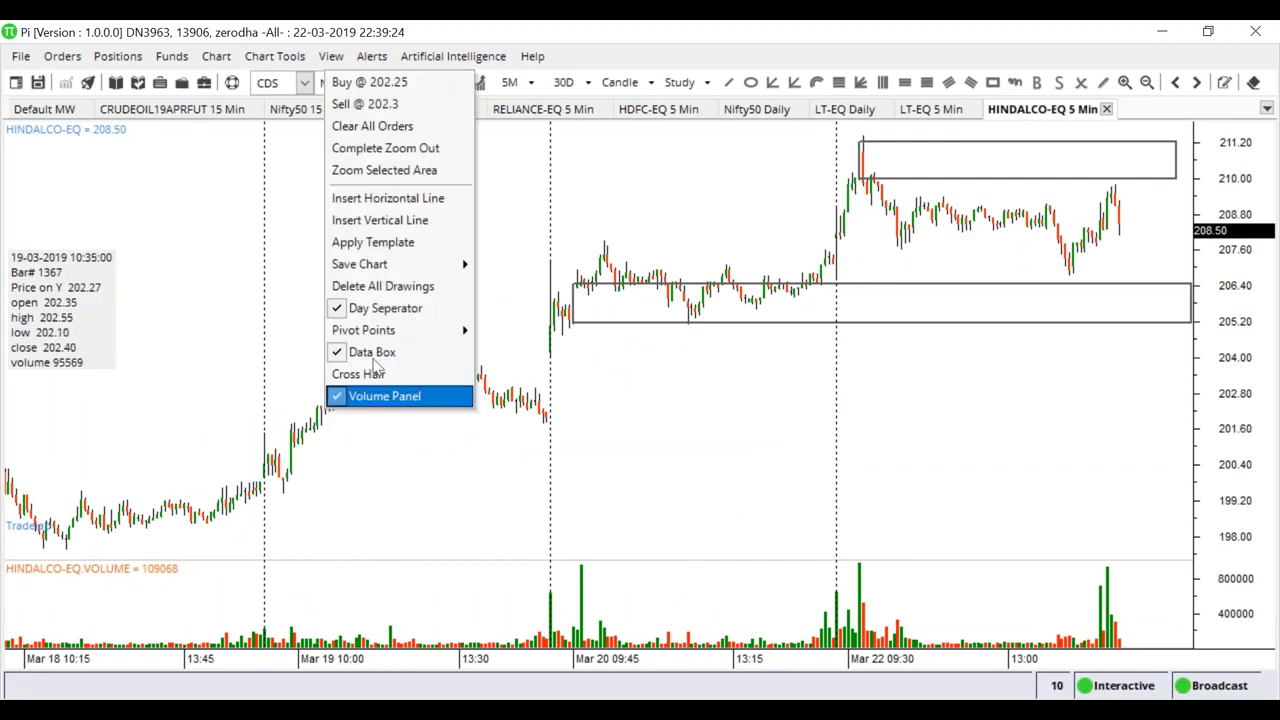
click(400, 198)
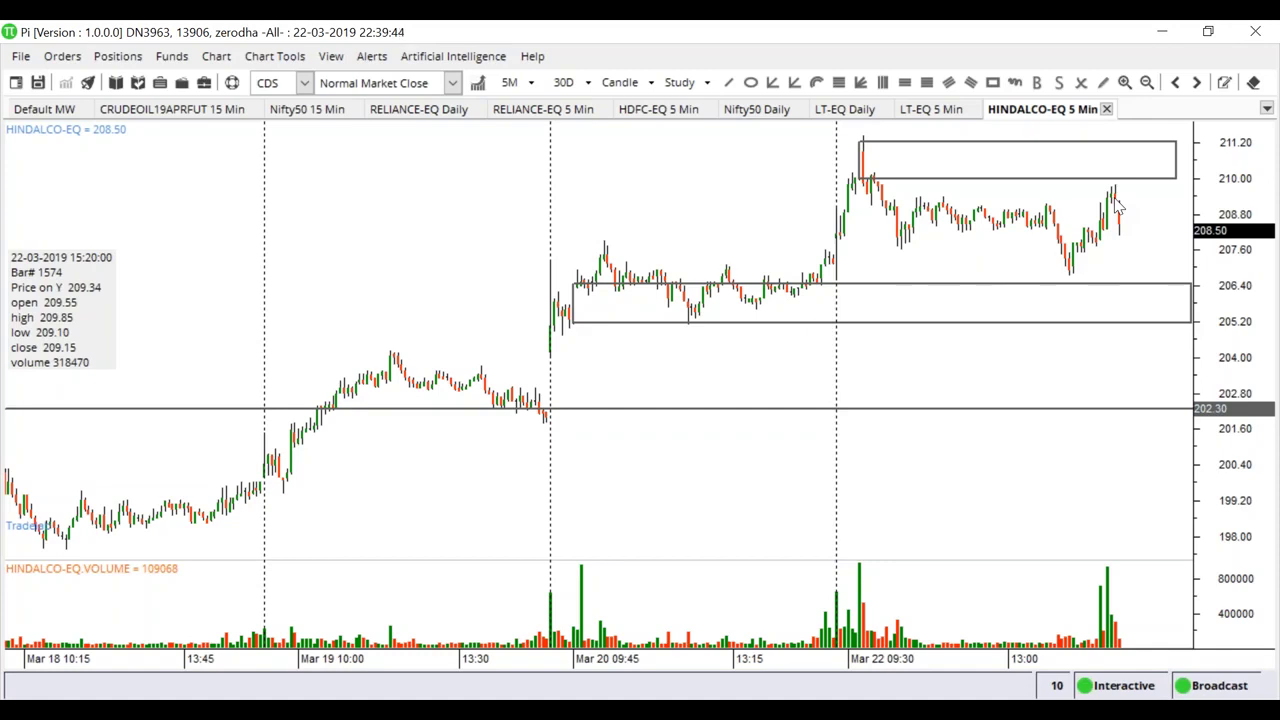
Switch to the browser and get the 7-day security-wise price, volume and deliverable data for JSWSTEEL, series EQ.
key(alt+Tab)
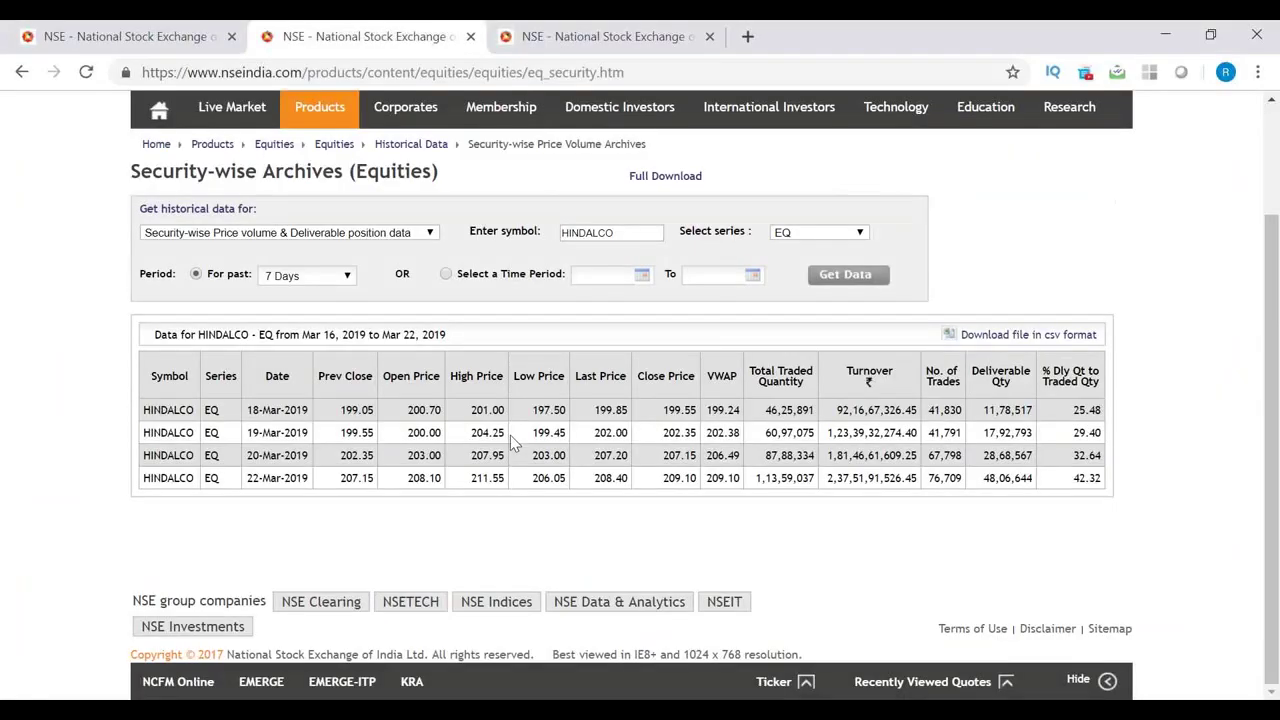
drag(630, 224, 393, 235)
text(JSWST)
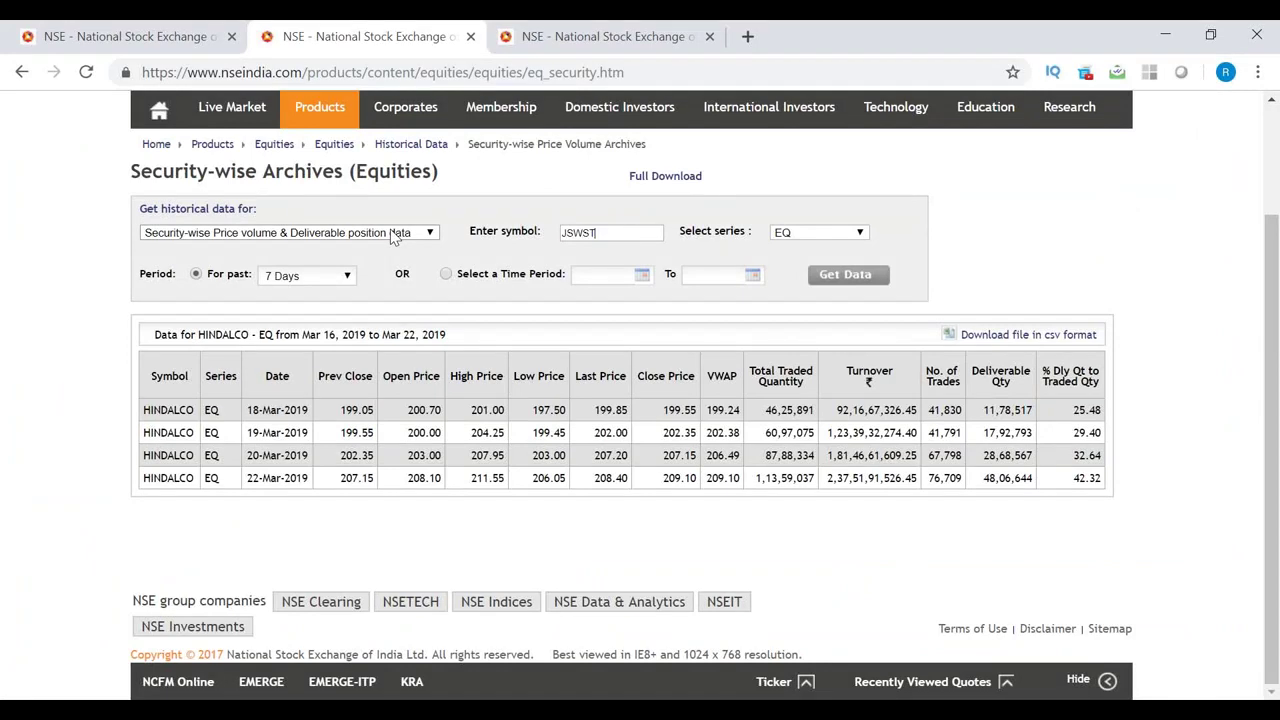
text(EEL)
click(847, 278)
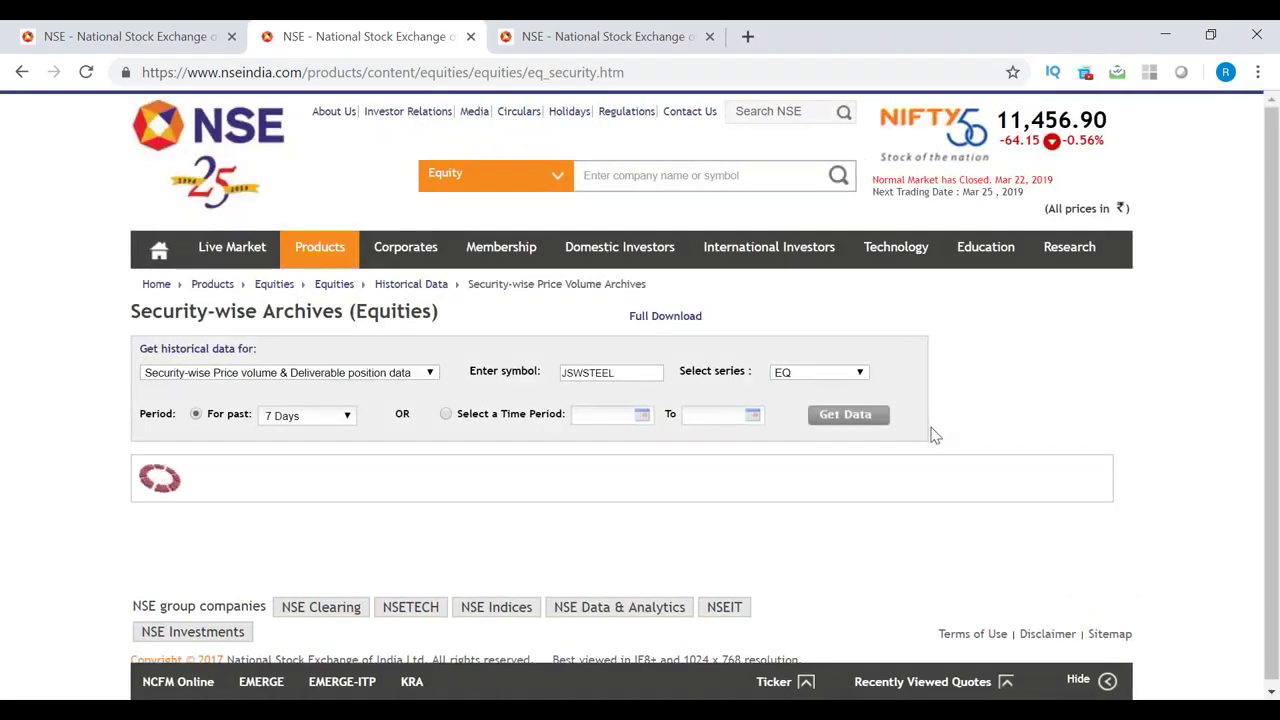
scroll(967, 431, down, 2)
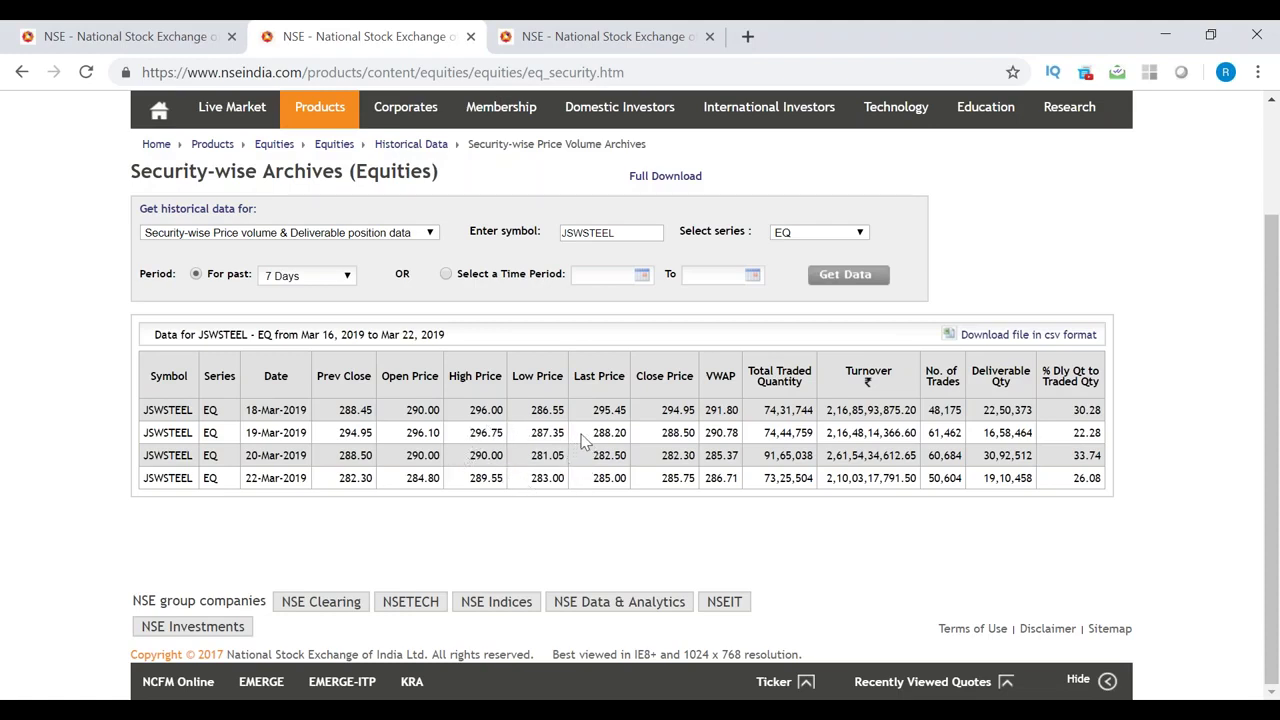
Go to the NSE home page and open the Live Indices Watch down to the sectoral indices.
scroll(583, 440, up, 3)
click(204, 42)
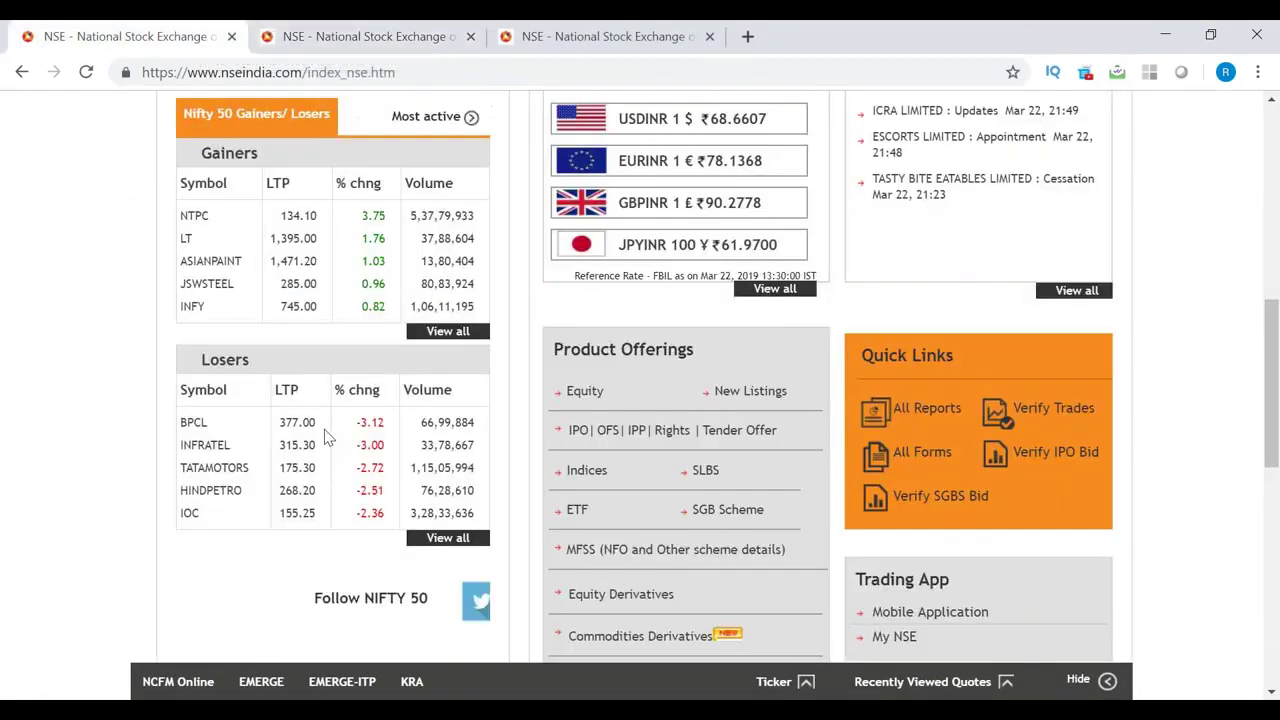
scroll(257, 108, up, 3)
scroll(257, 108, up, 3)
mouse_move(232, 247)
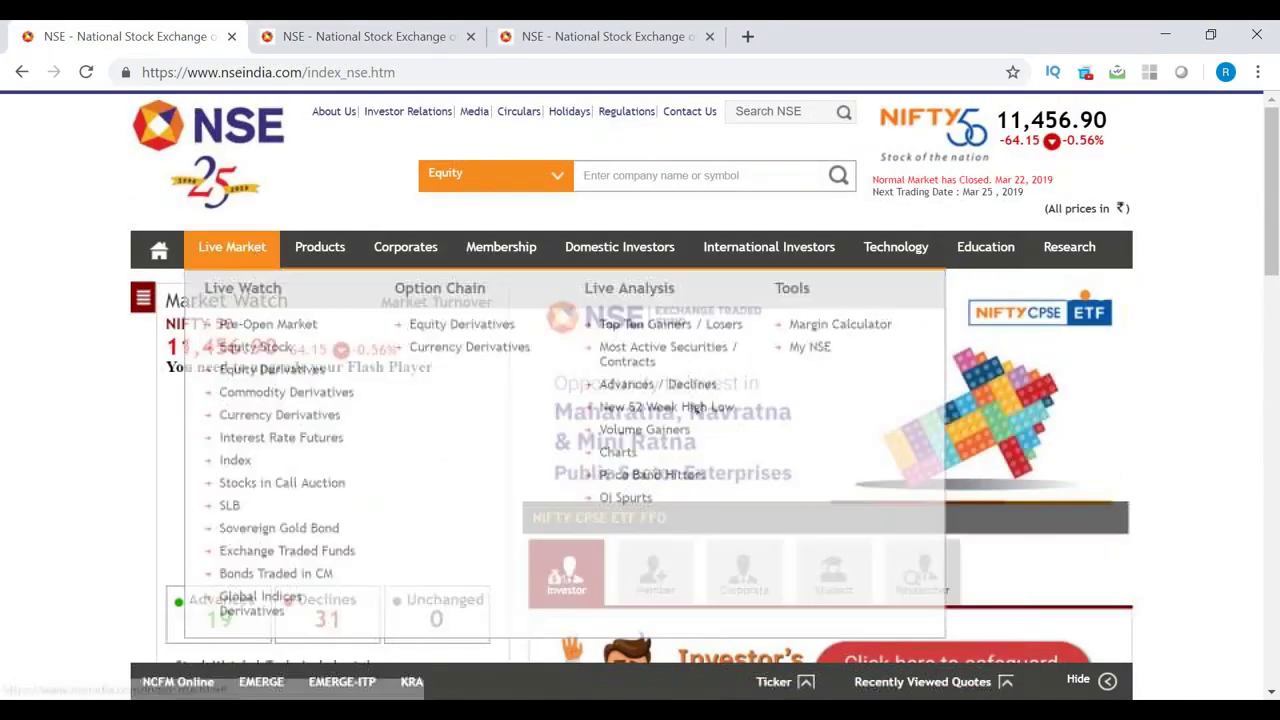
click(236, 461)
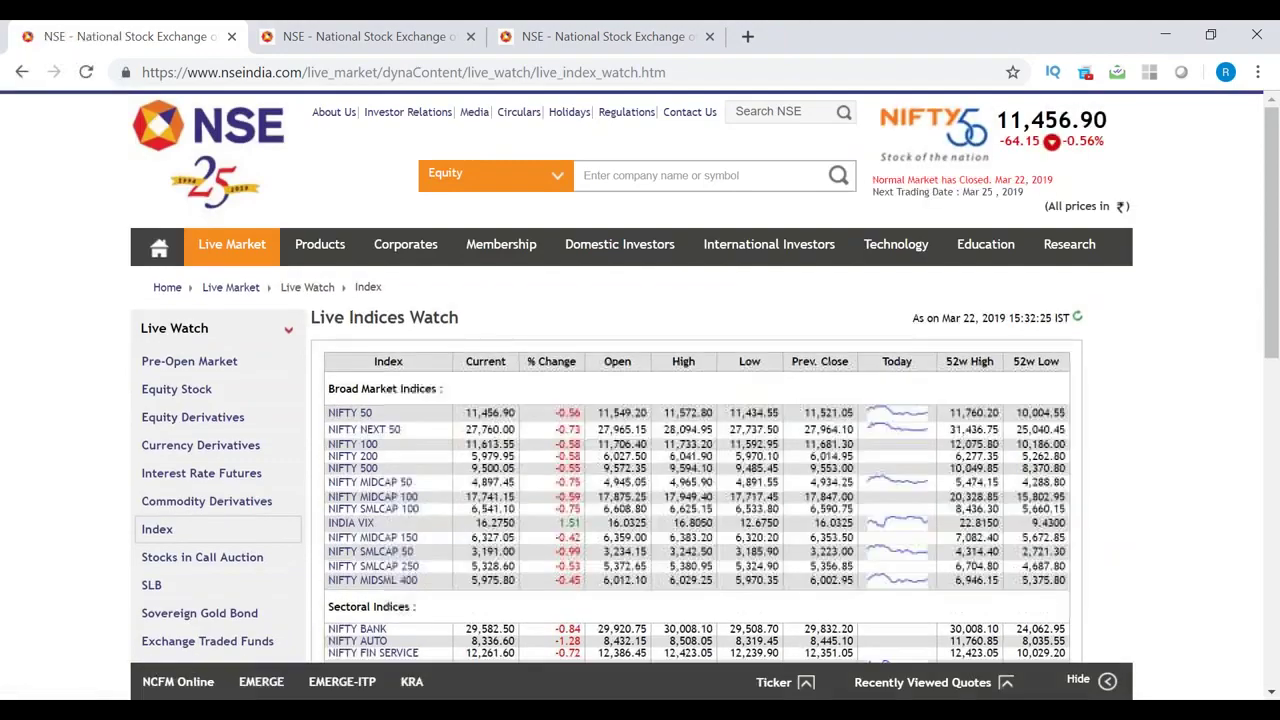
scroll(439, 505, down, 1)
scroll(439, 505, down, 2)
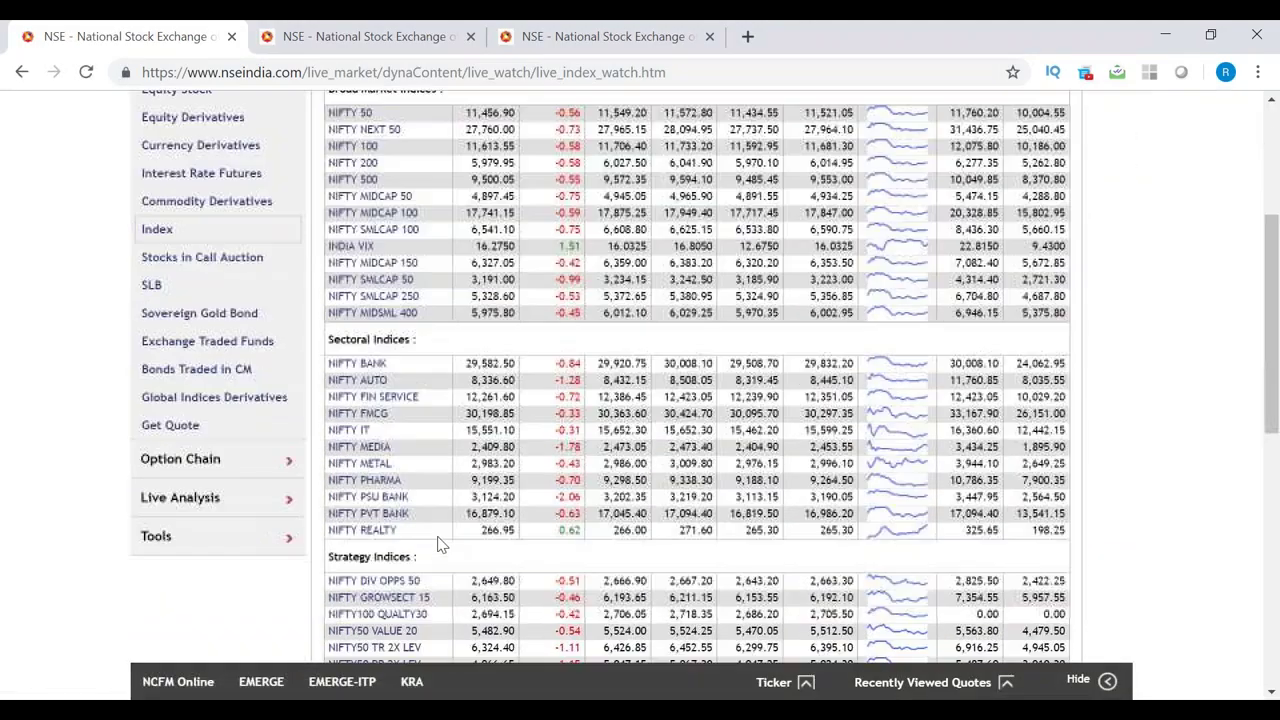
Open the Nifty Metal stock watch and review its constituent stocks.
click(372, 465)
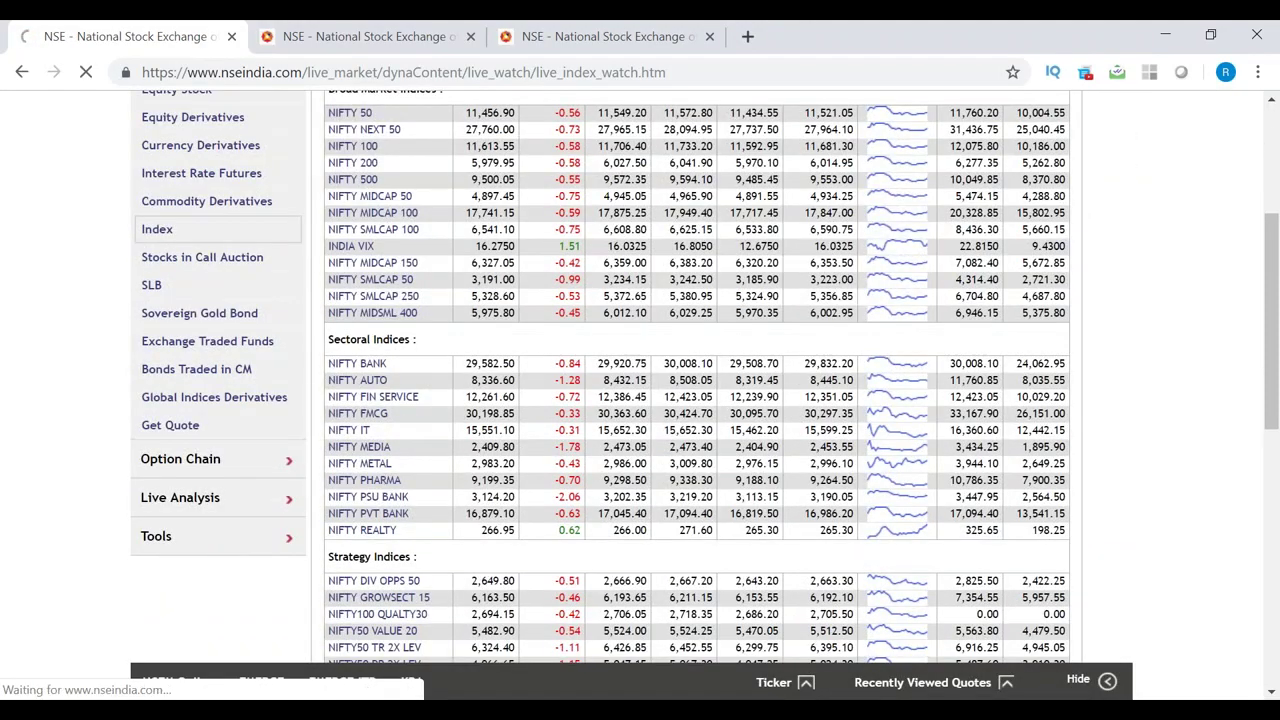
scroll(332, 508, down, 1)
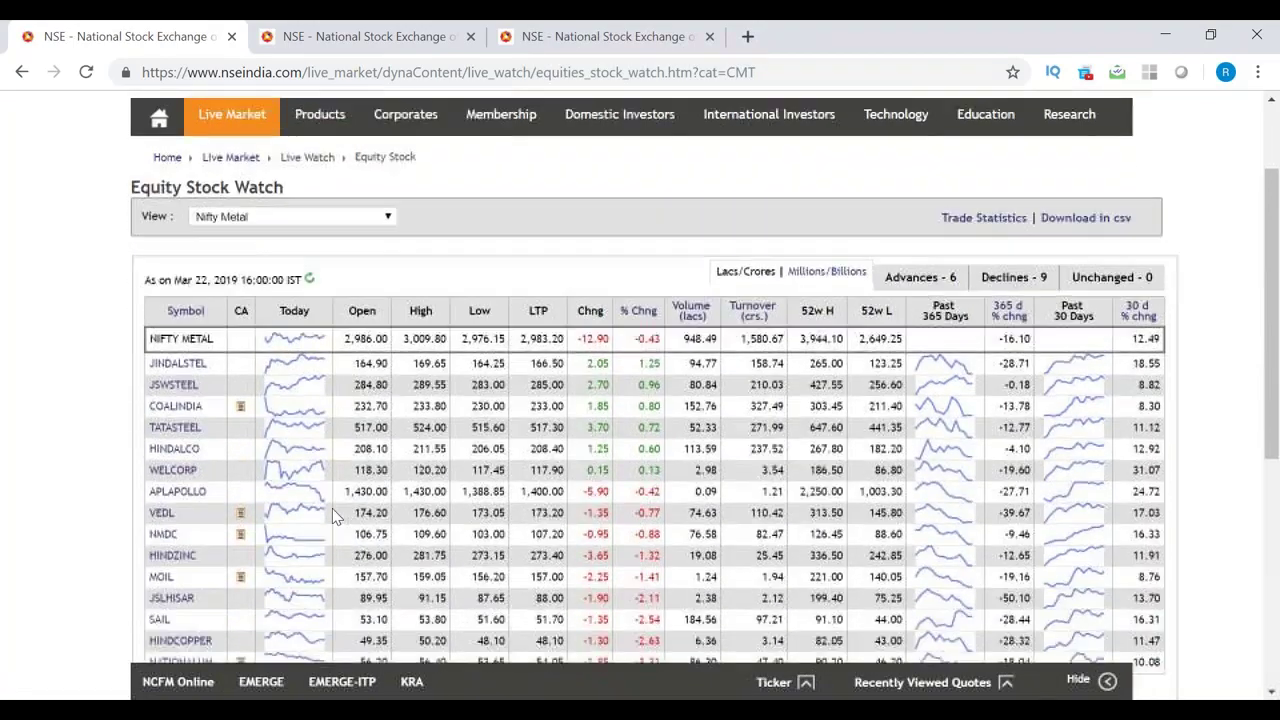
scroll(332, 508, down, 2)
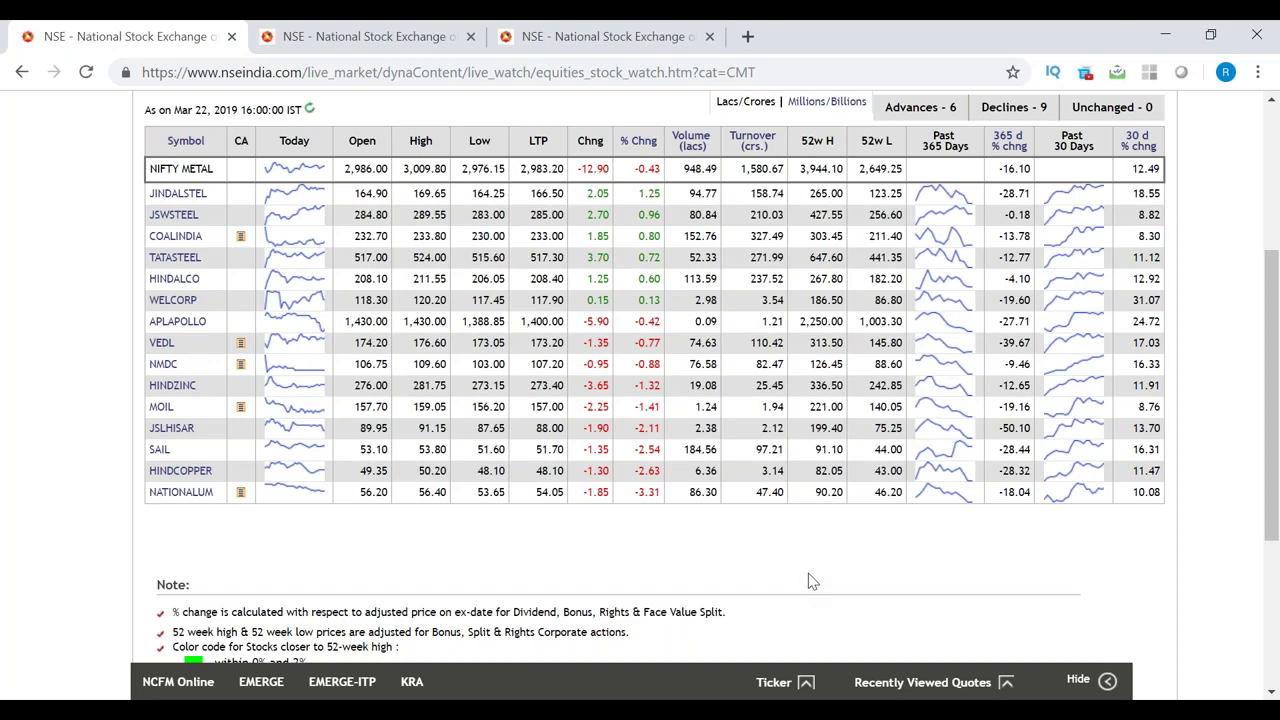
key(alt+Tab)
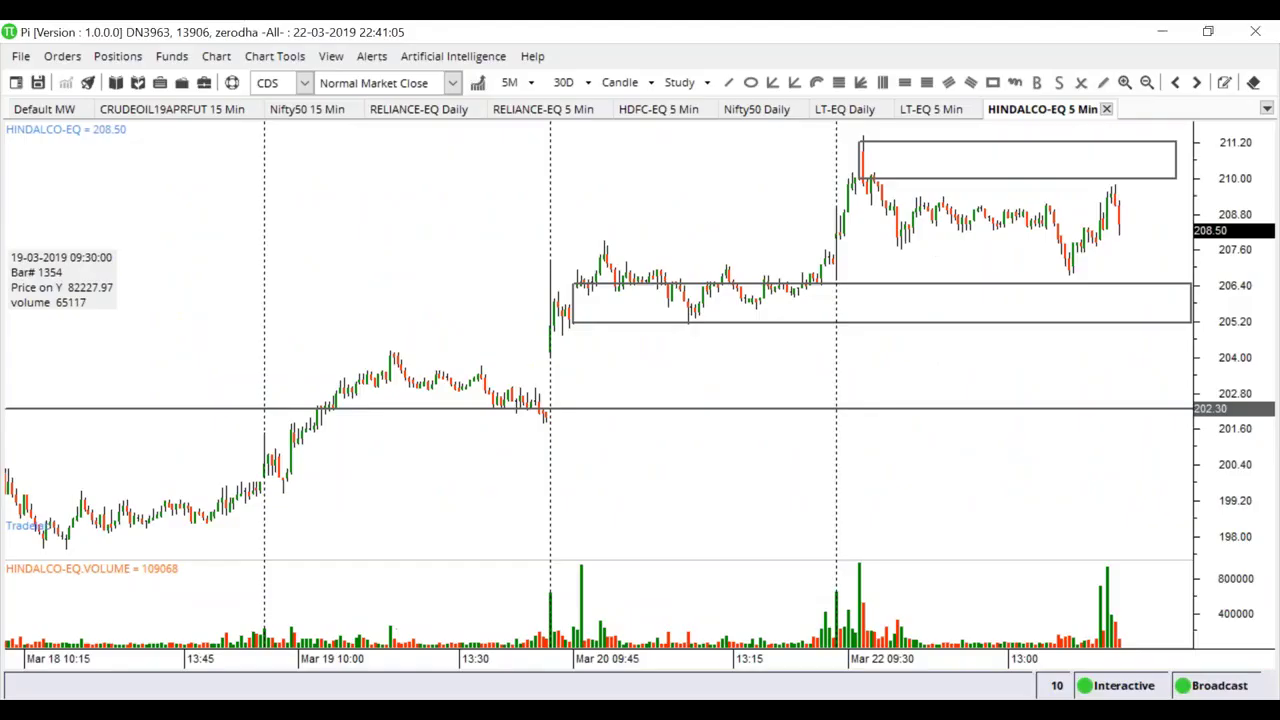
key(alt+Tab)
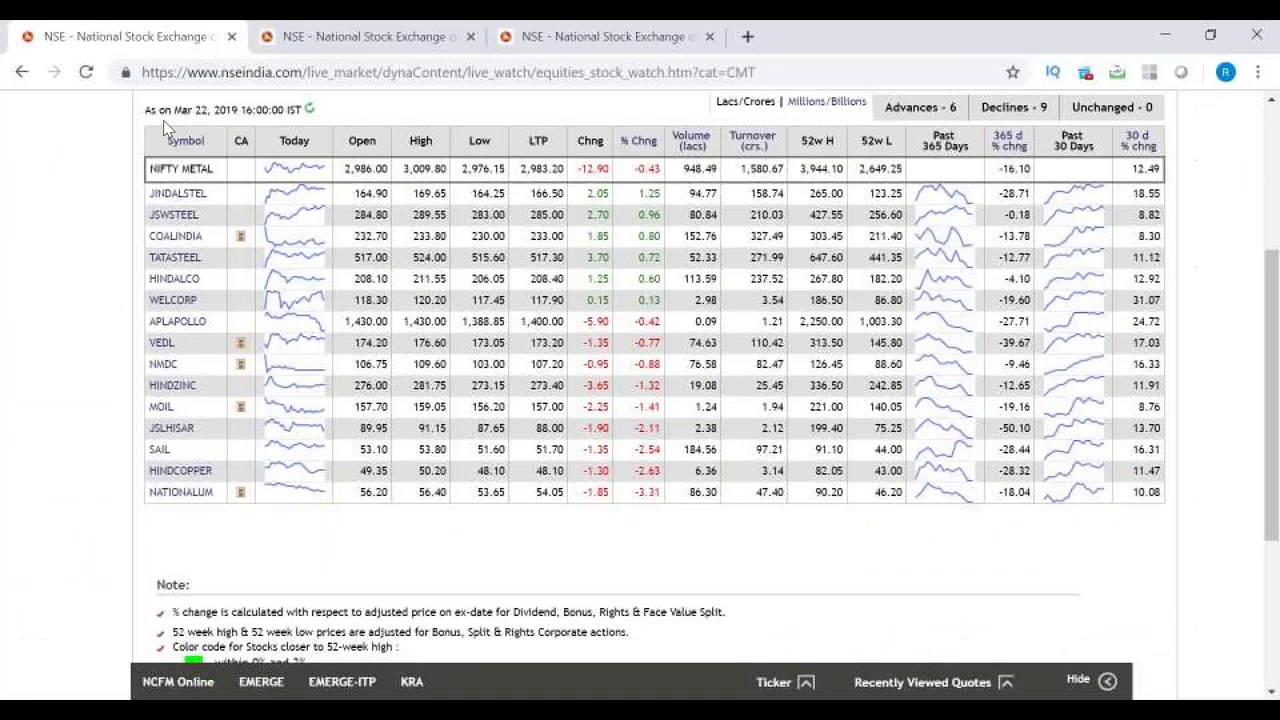
Return to the NSE home page and check the Nifty 50 gainers and losers.
scroll(163, 283, up, 3)
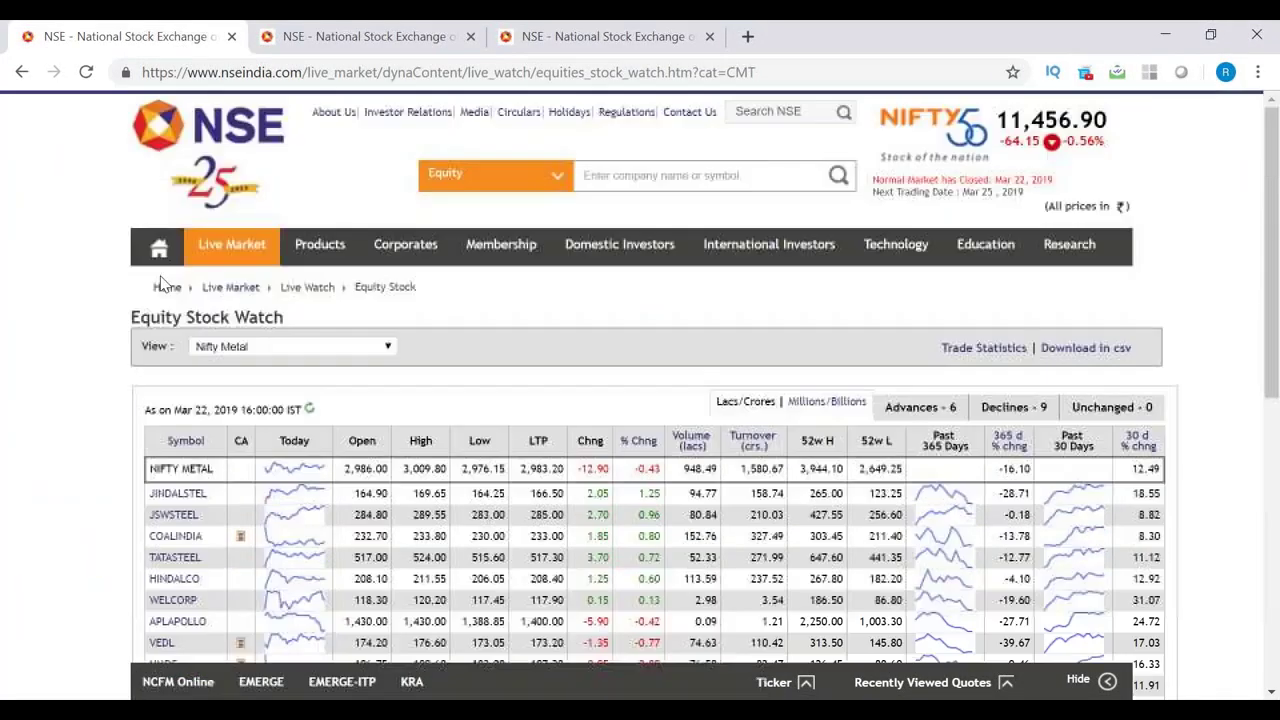
click(250, 160)
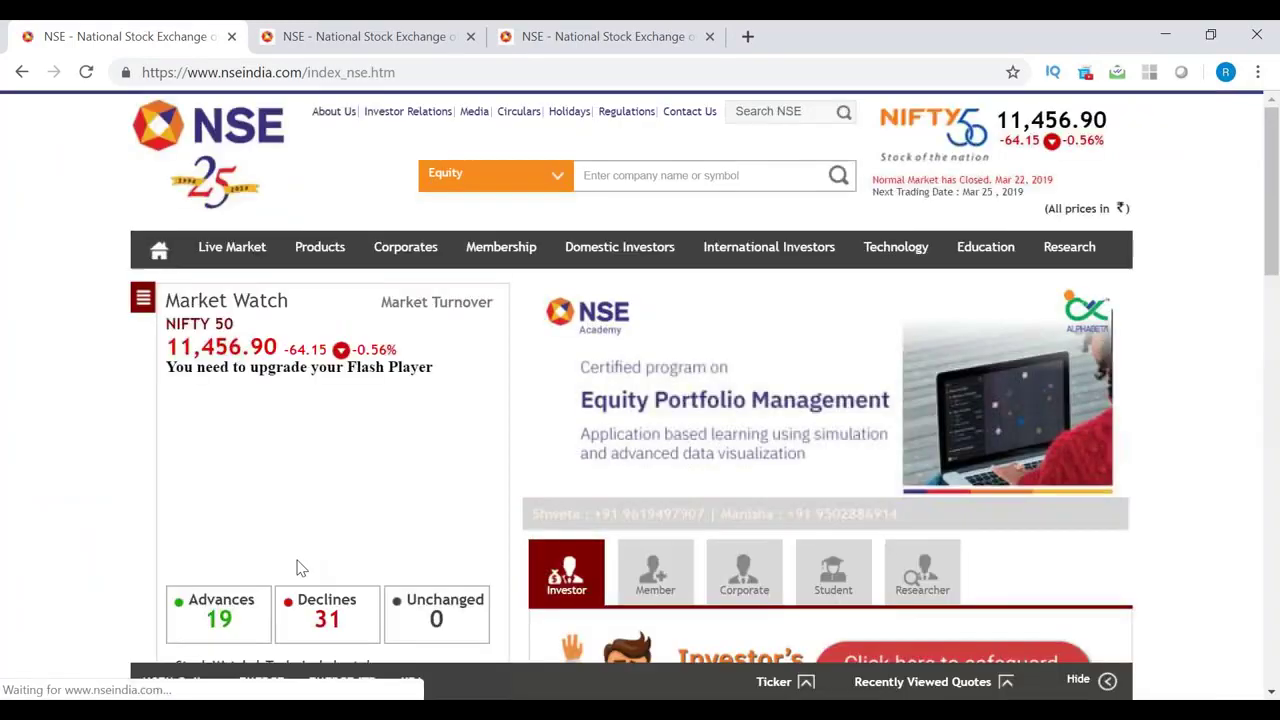
scroll(297, 566, down, 1)
scroll(297, 566, down, 5)
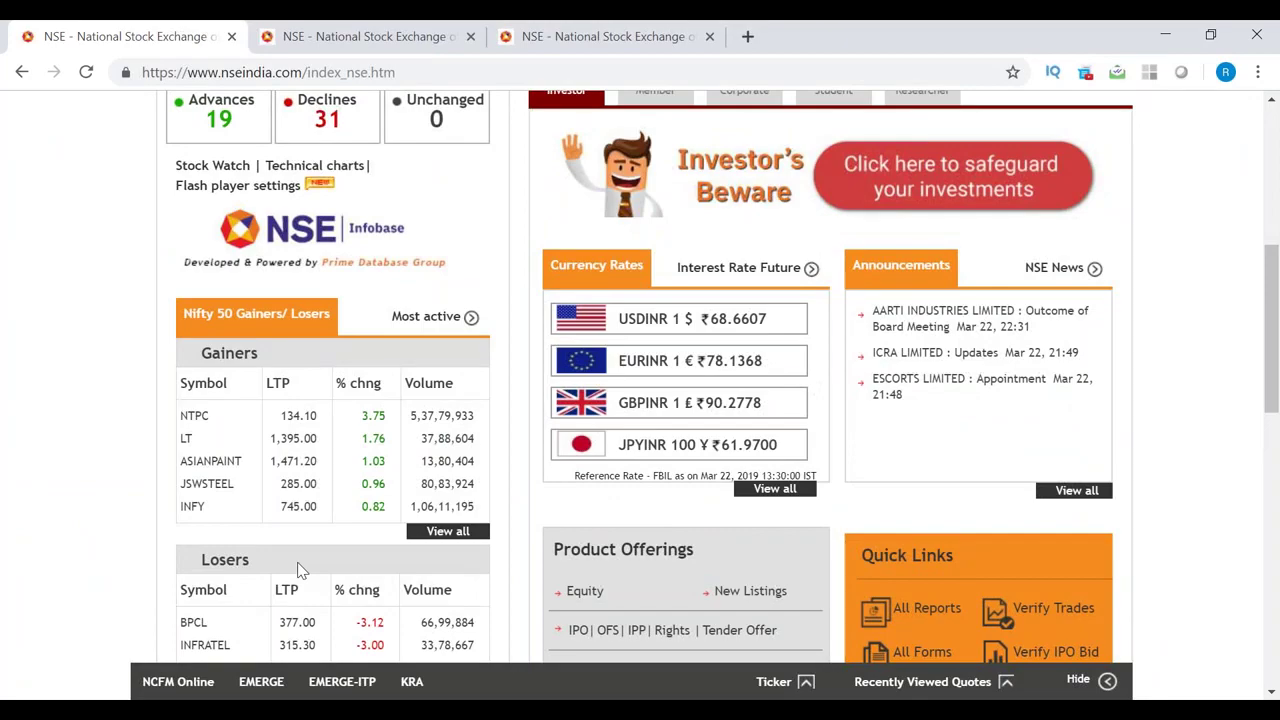
scroll(297, 566, down, 4)
Reopen the Live Indices Watch and view the broad market and sectoral indices.
scroll(297, 566, up, 7)
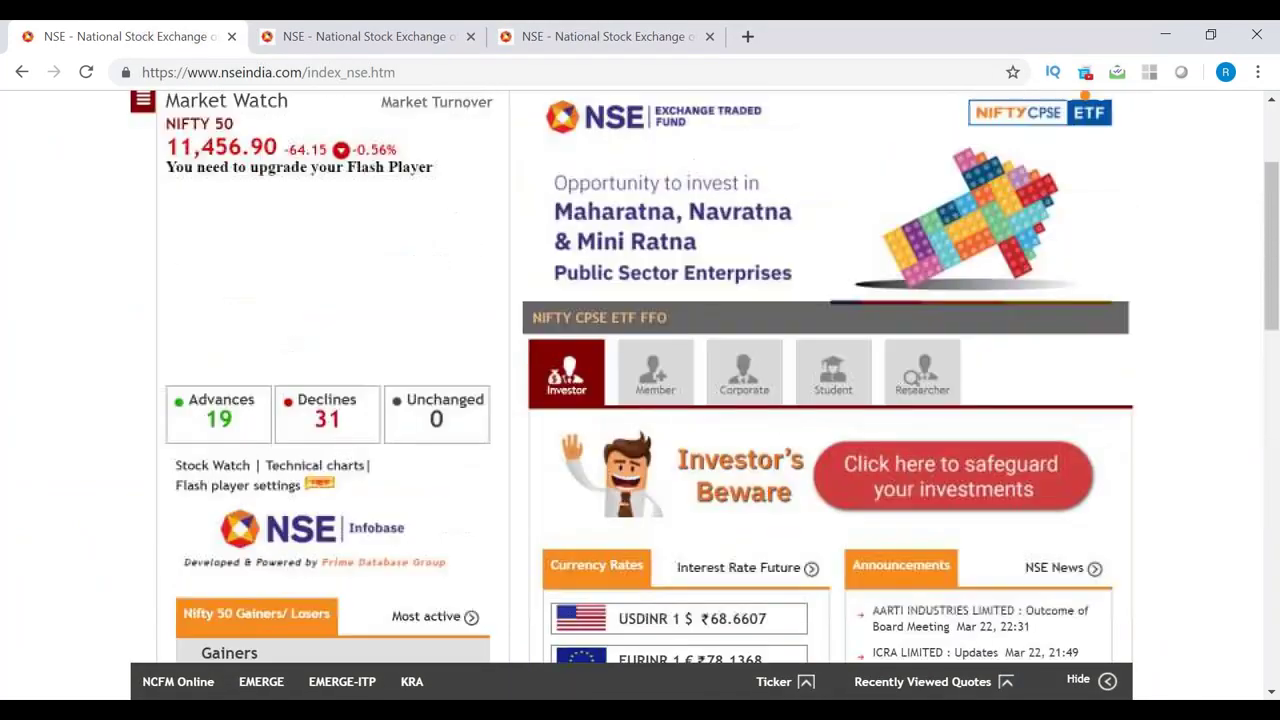
scroll(330, 566, up, 2)
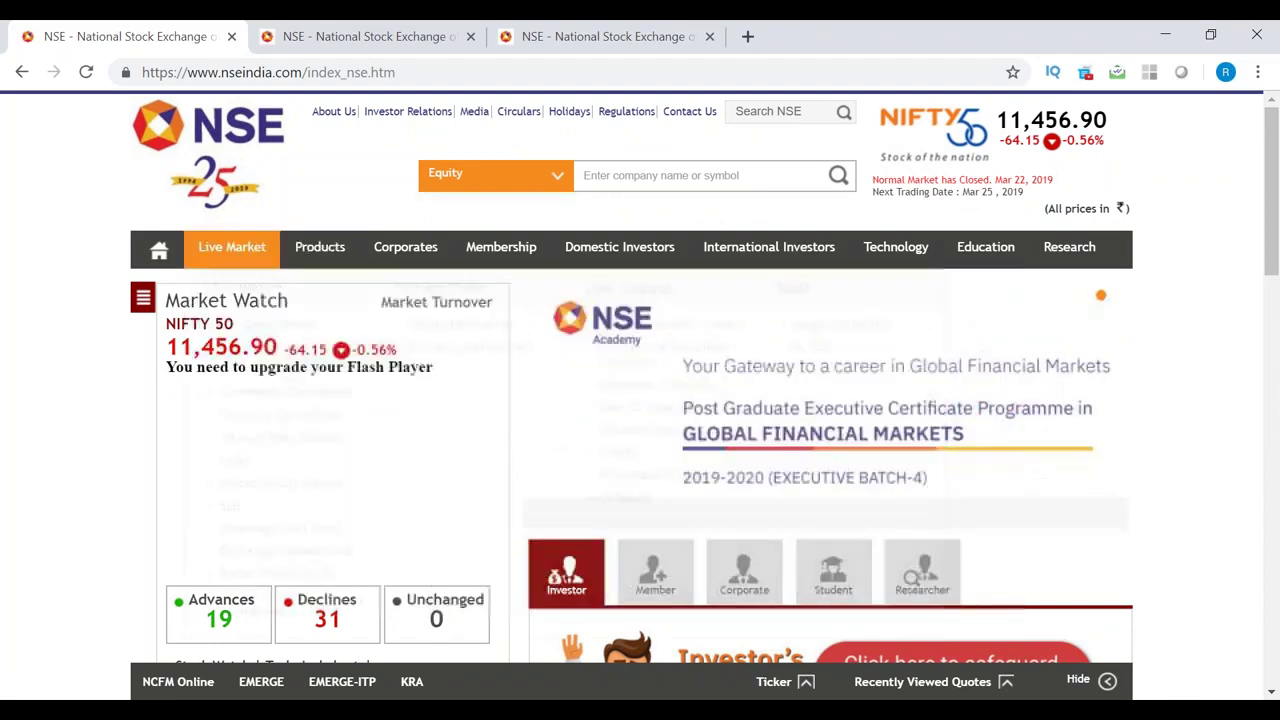
click(238, 460)
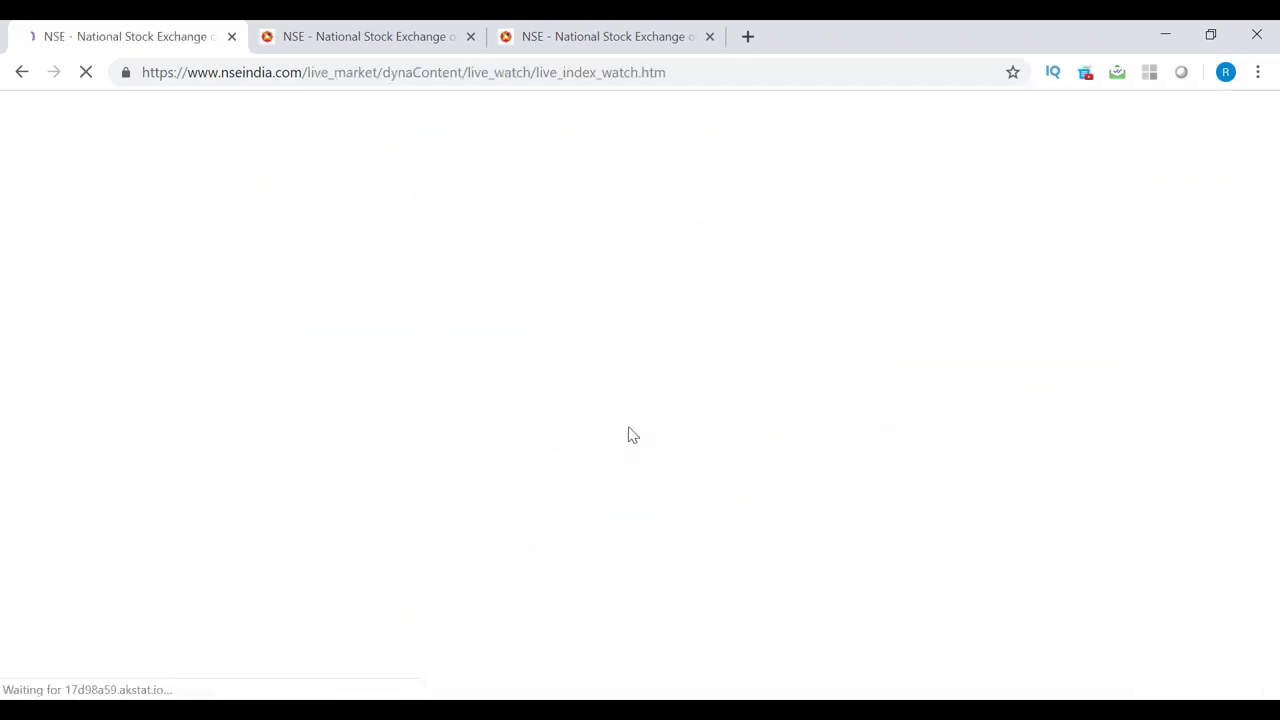
scroll(632, 435, down, 1)
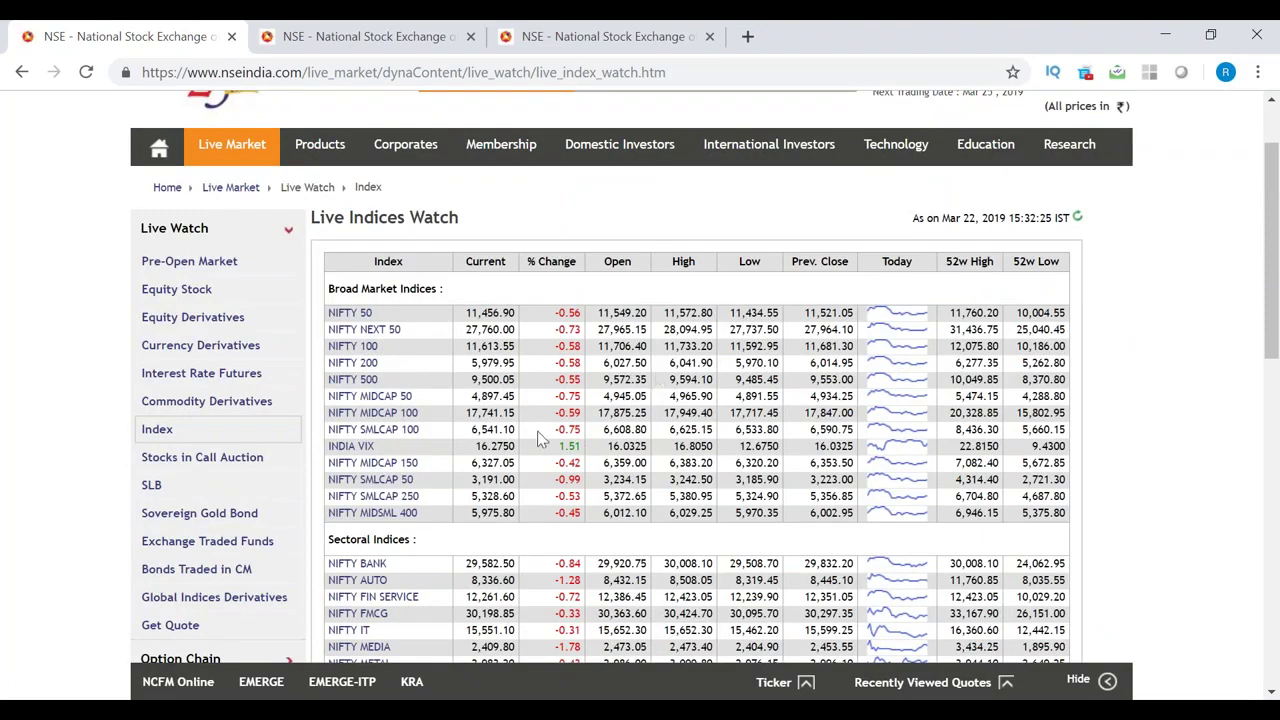
scroll(686, 540, down, 2)
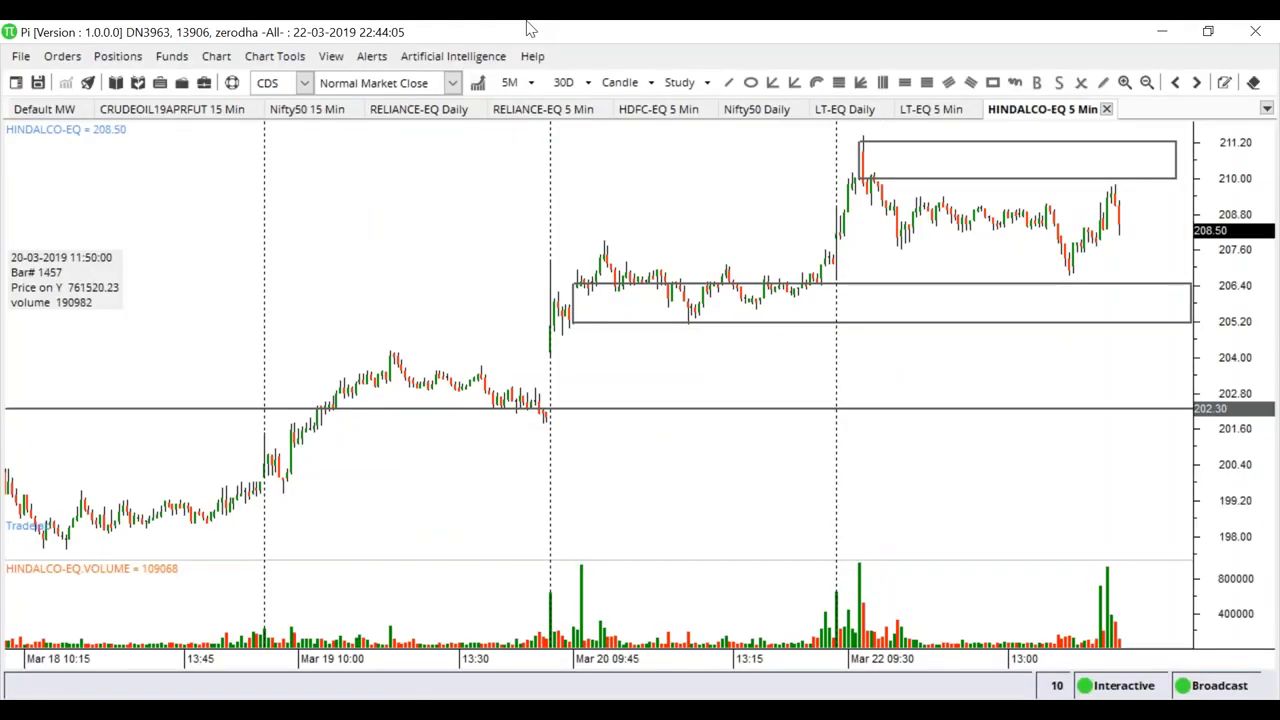
Switch to the Pi trading terminal and delete all drawings from the Nifty50 daily chart.
click(745, 113)
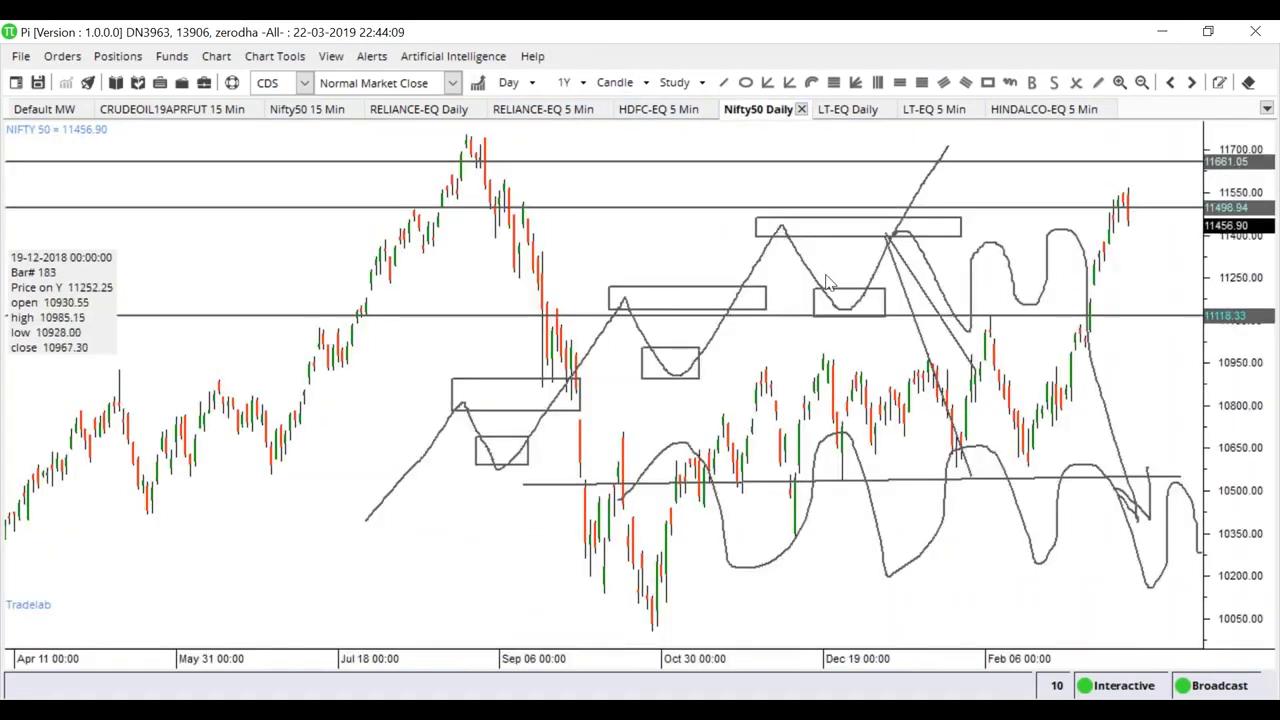
scroll(785, 540, up, 2)
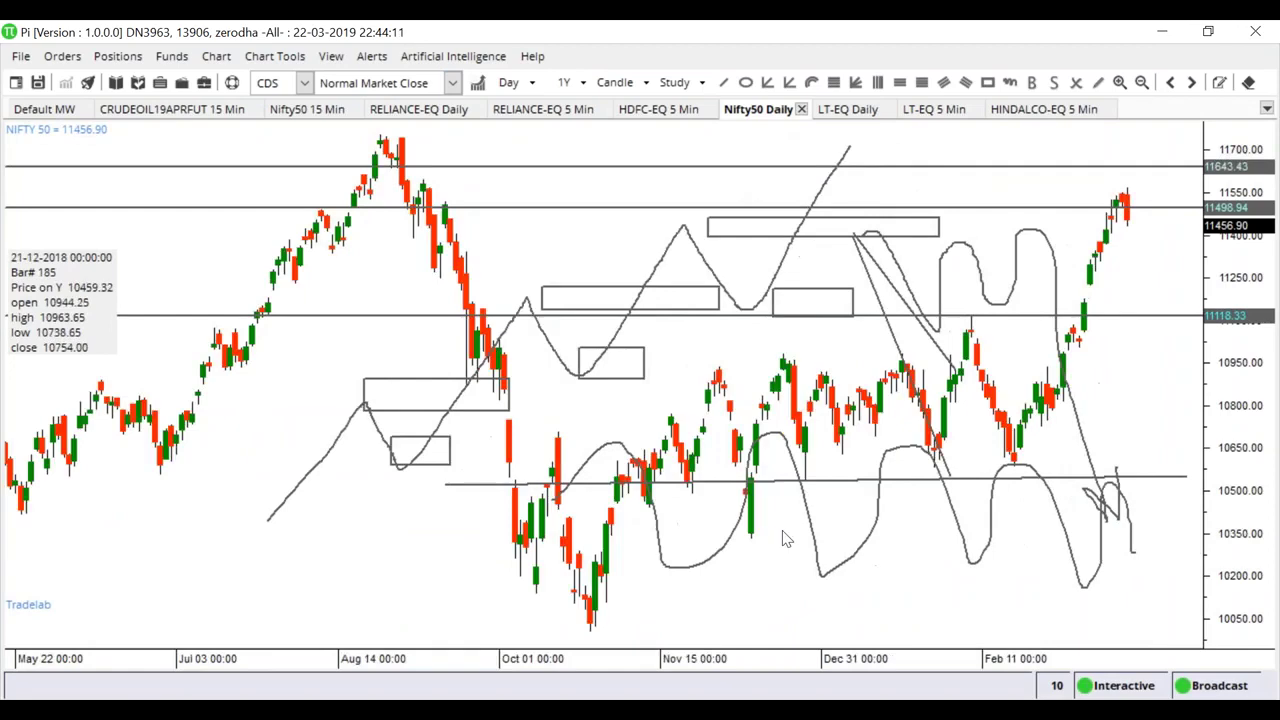
right_click(754, 585)
click(850, 544)
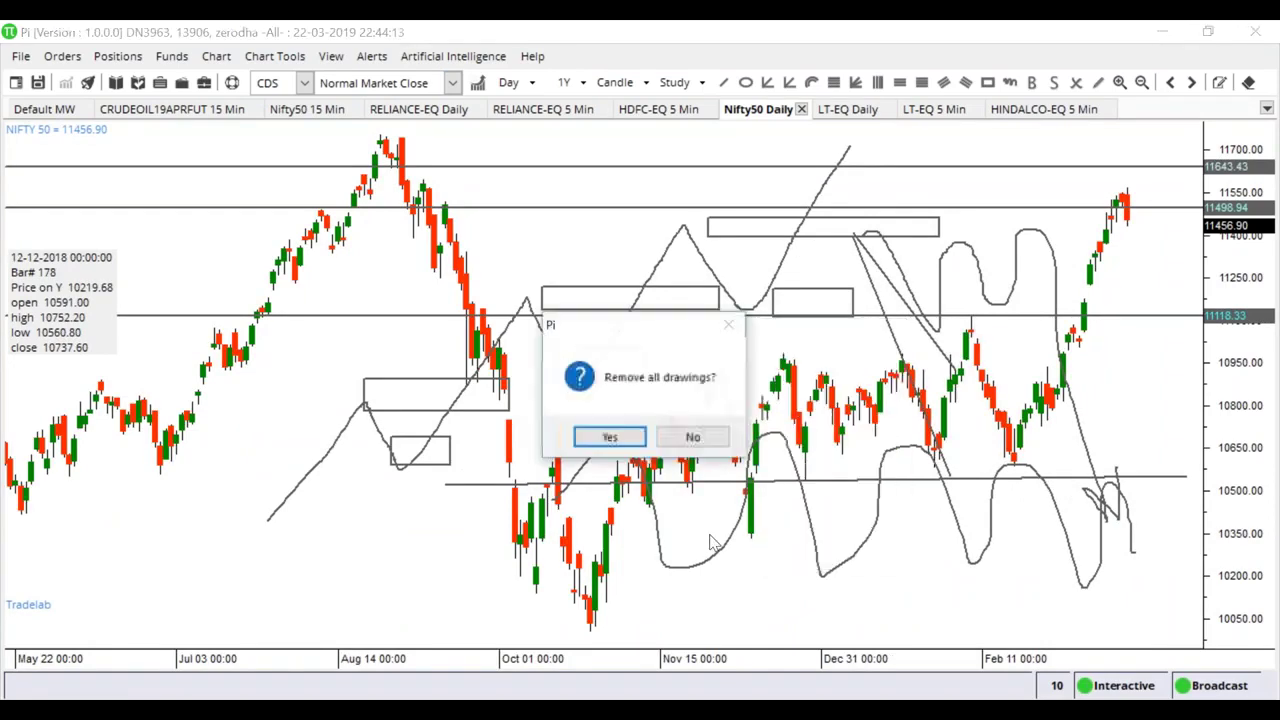
click(609, 437)
Insert horizontal lines at the 15 March candle's high, about 11484.98, and near the 19 March candle's high, about 11536.
scroll(975, 388, up, 3)
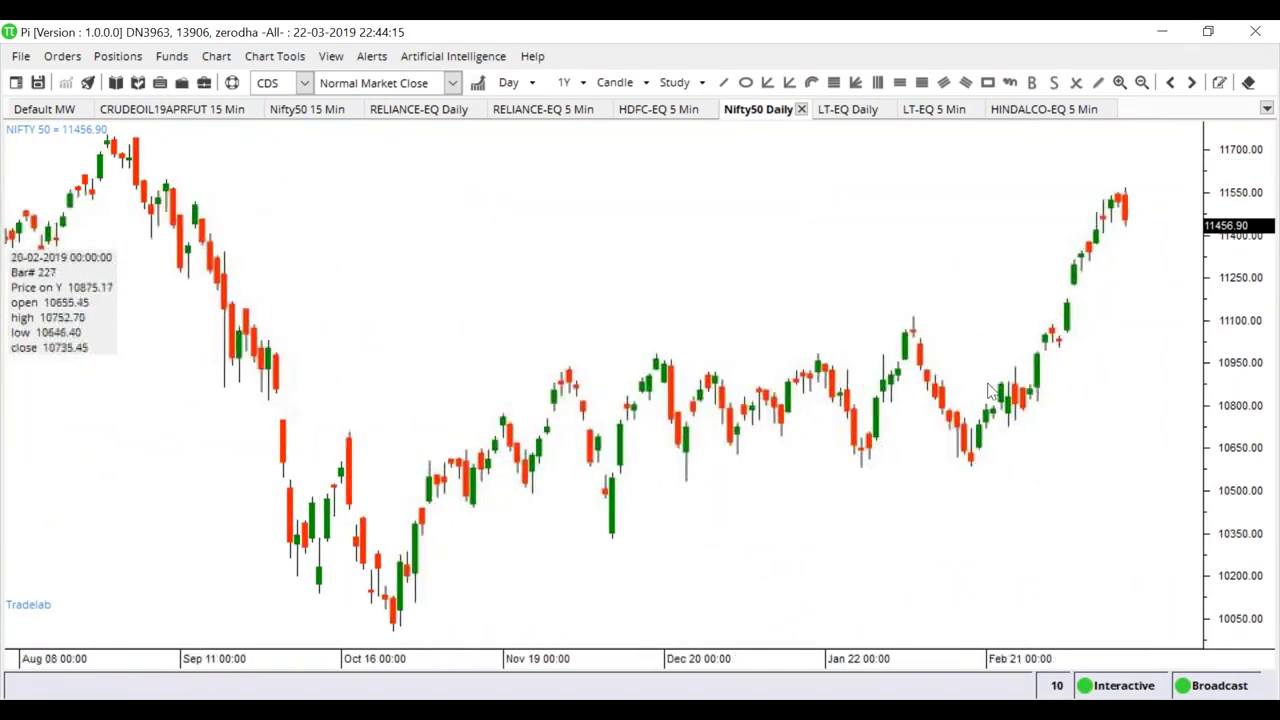
scroll(990, 388, up, 4)
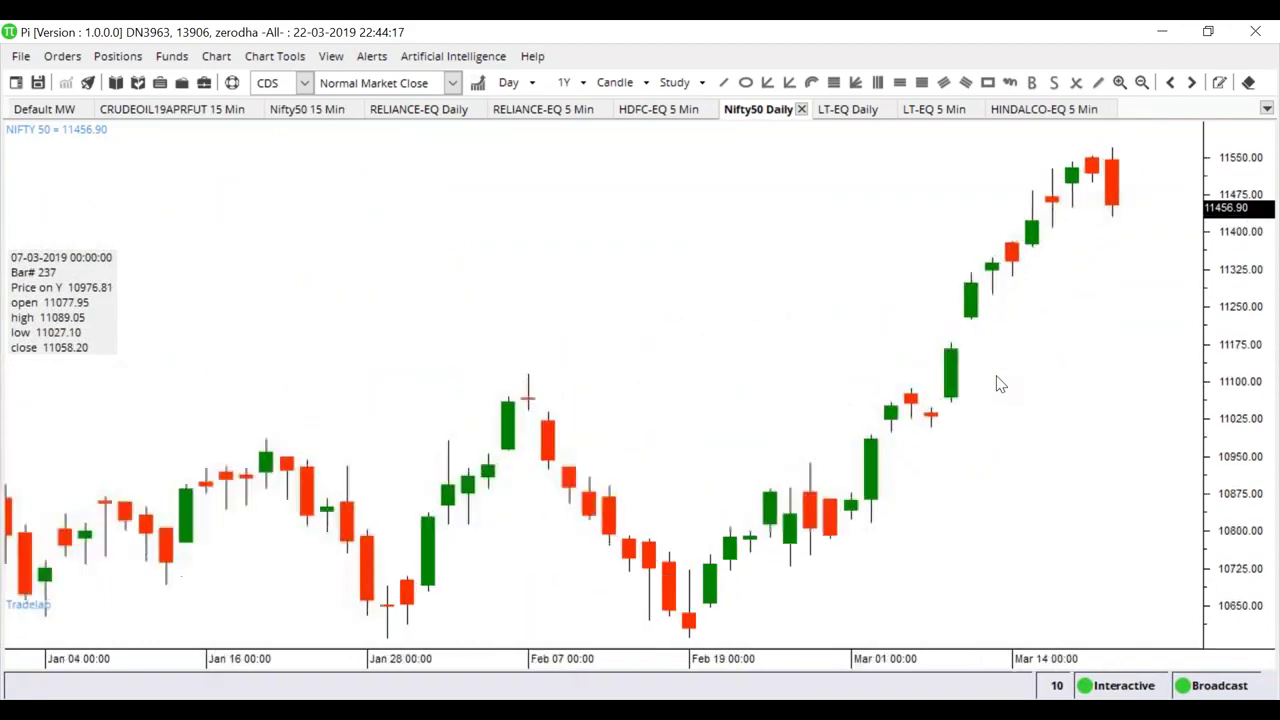
scroll(1000, 370, up, 3)
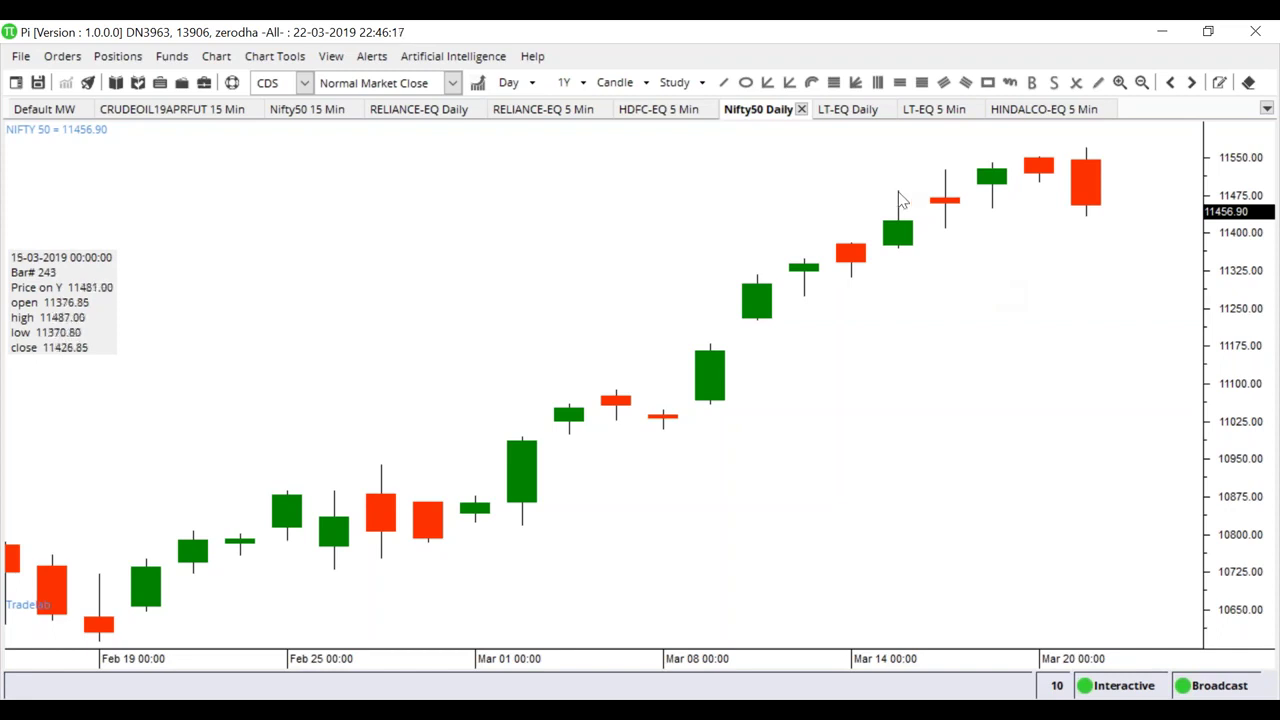
right_click(898, 195)
click(994, 251)
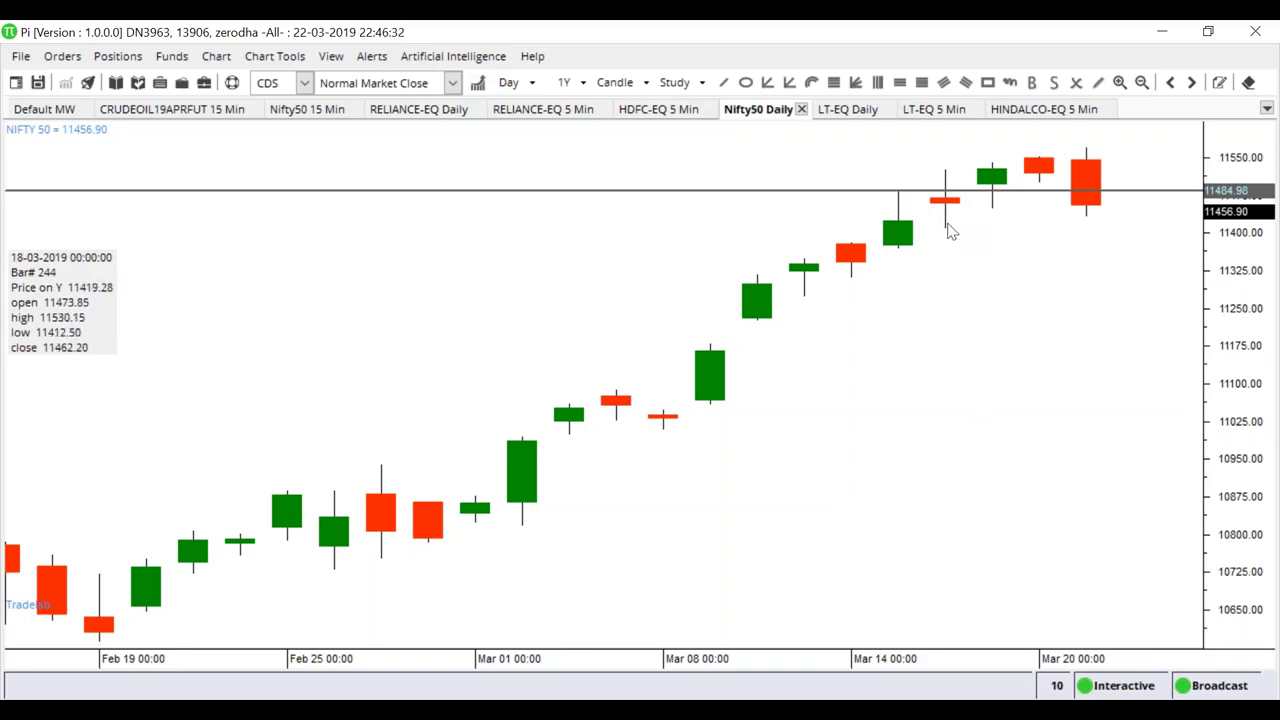
right_click(994, 167)
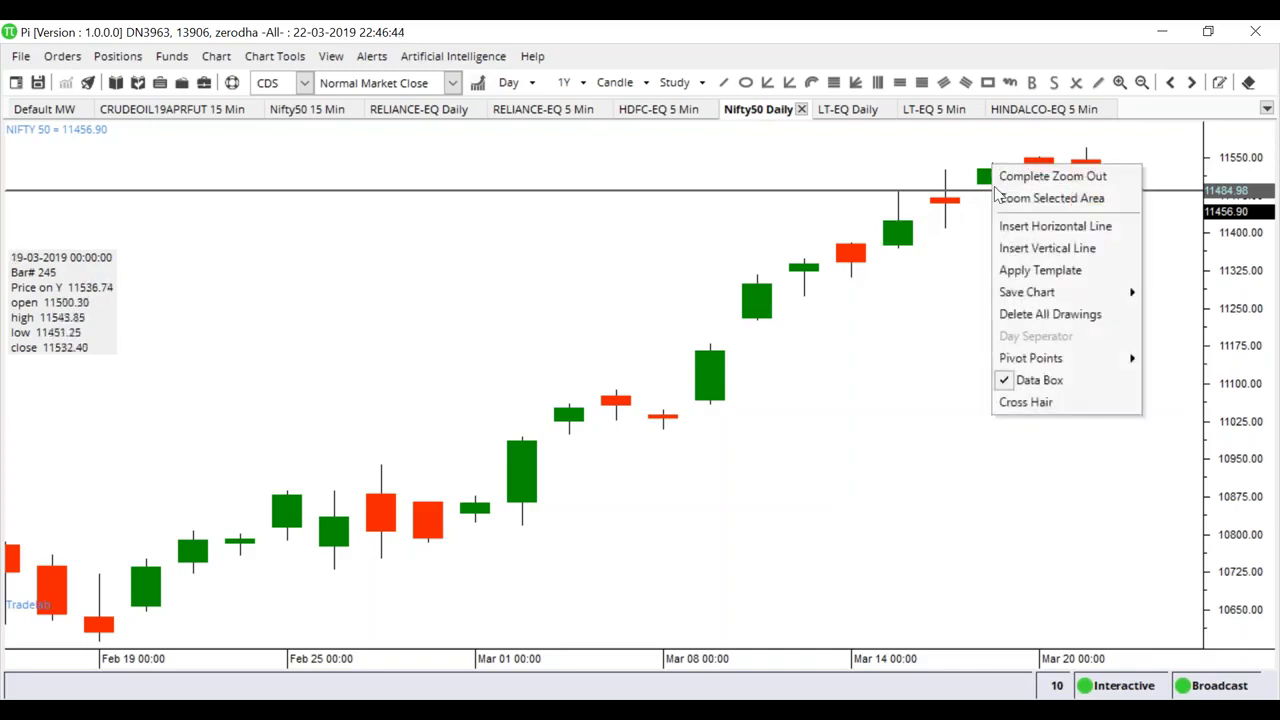
click(1066, 230)
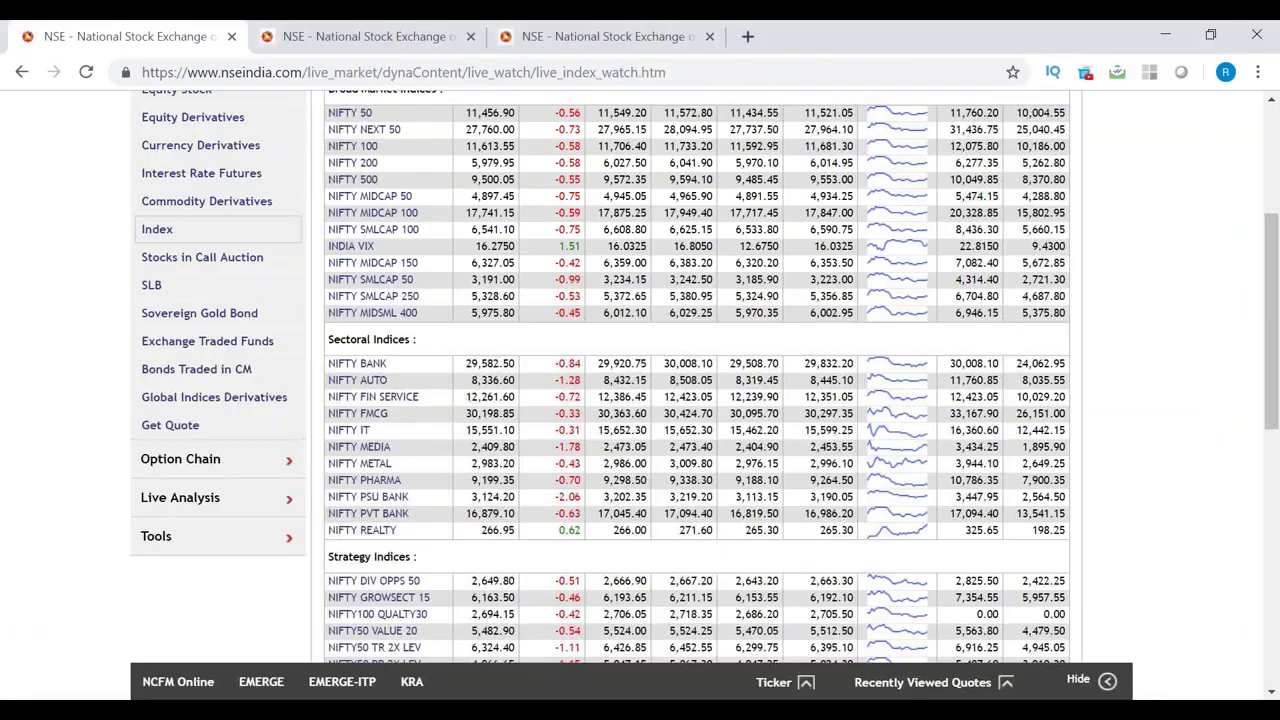
Switch to the browser and look over the broad market and sectoral lists in the Live Indices Watch.
scroll(426, 230, up, 3)
mouse_move(320, 244)
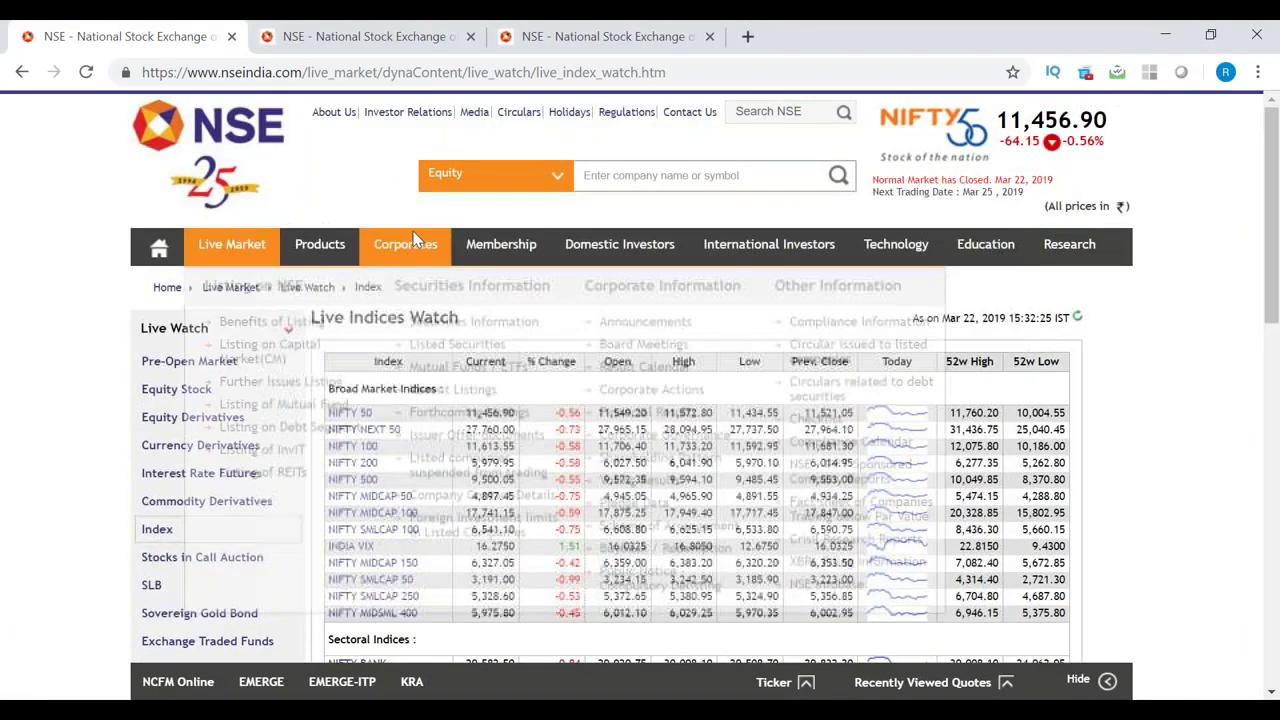
scroll(1125, 478, down, 1)
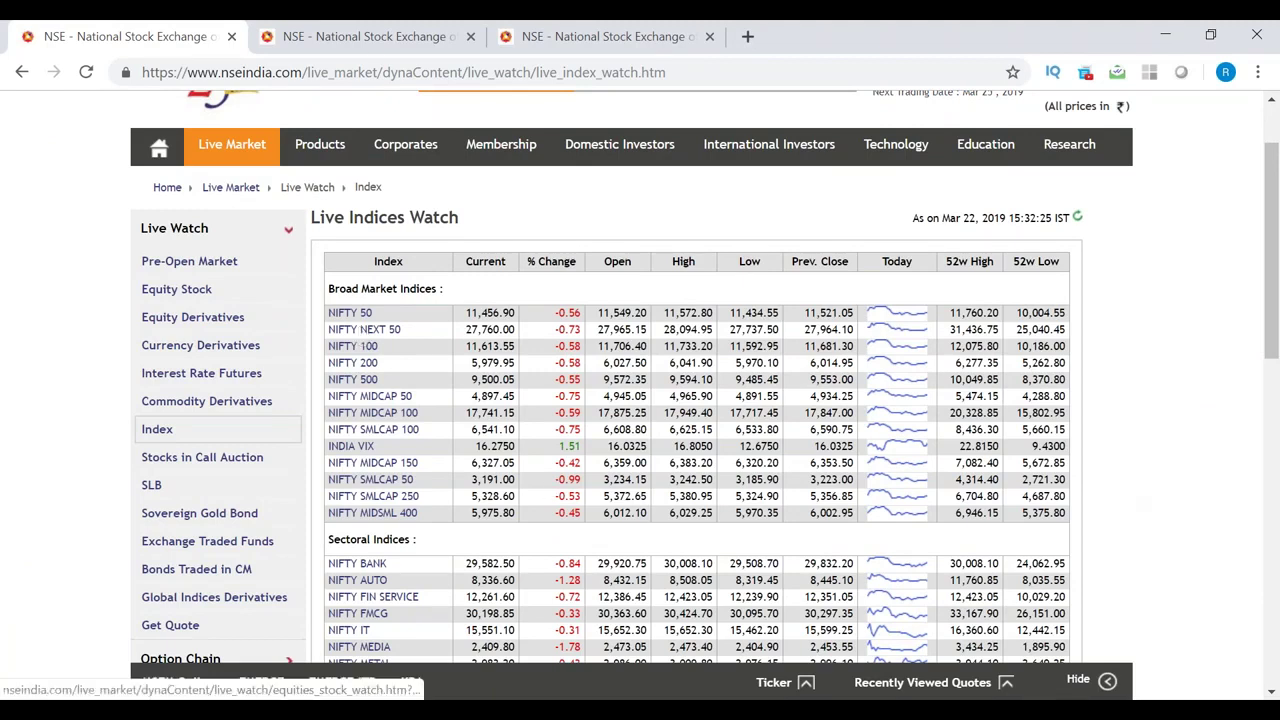
scroll(383, 513, down, 1)
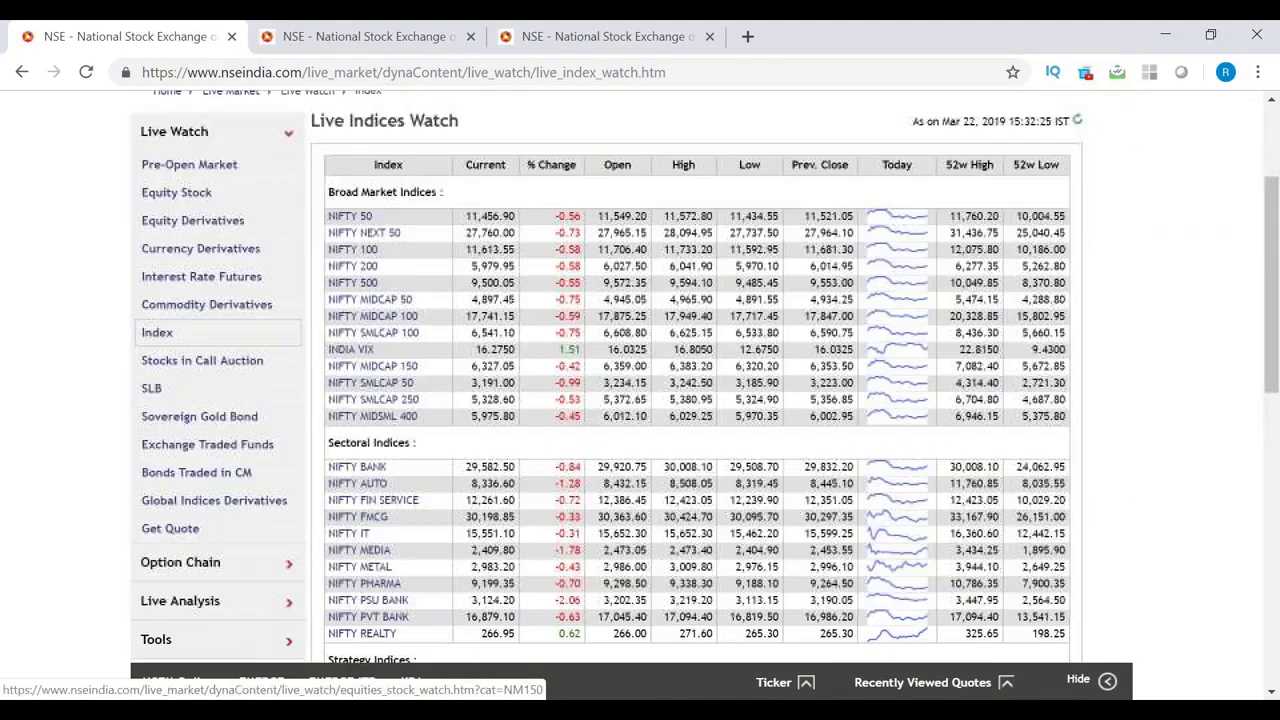
Open the Historical Index Data page and retrieve NIFTY Energy data for 18-03-2019 to 22-03-2019.
scroll(418, 445, up, 2)
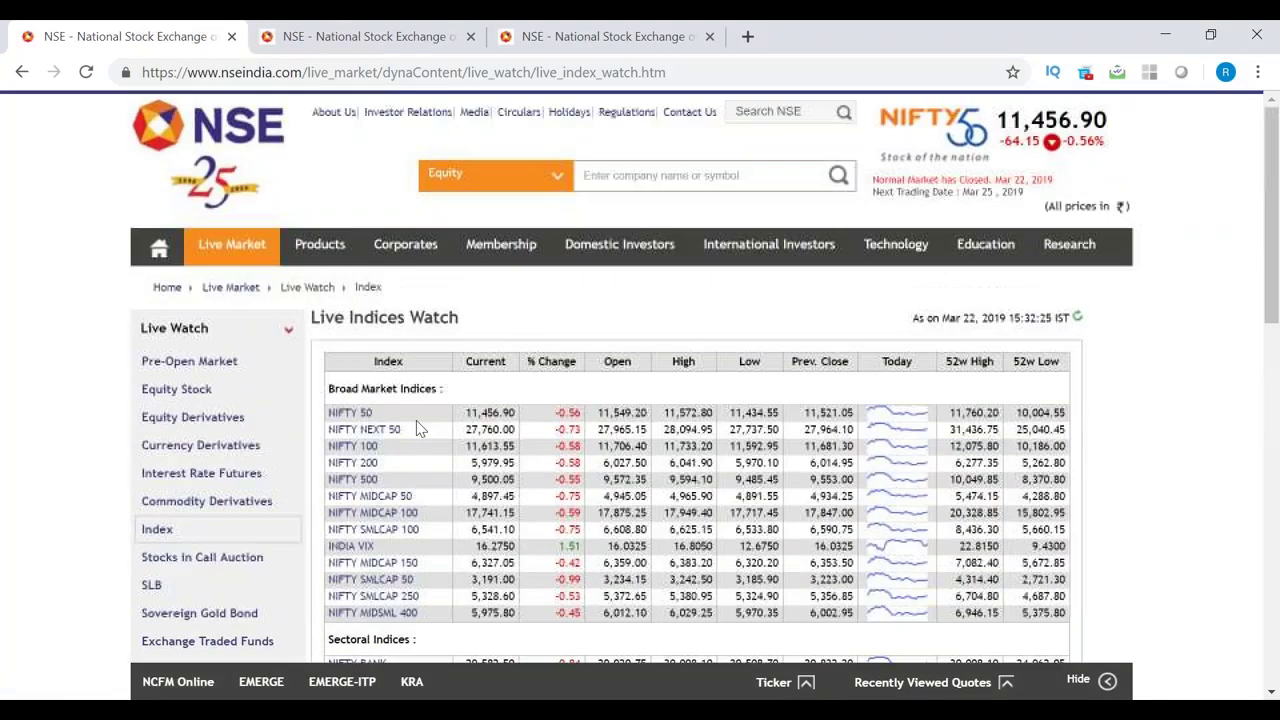
click(405, 34)
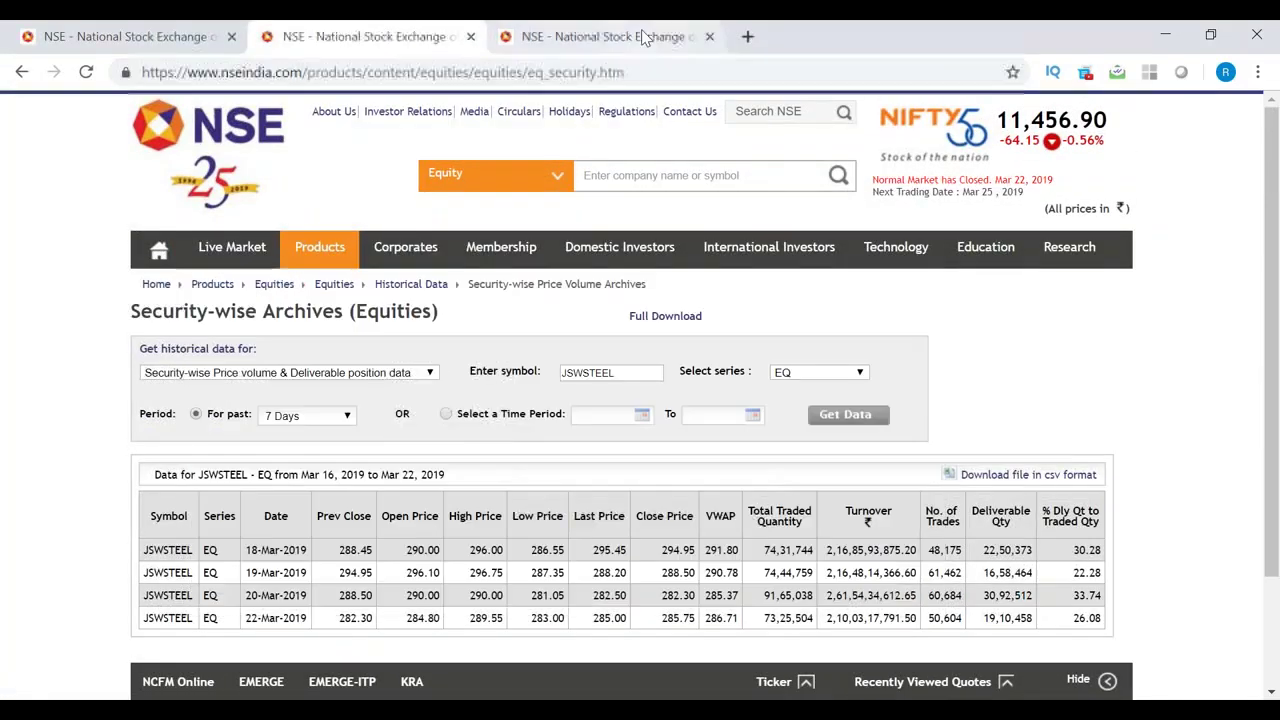
click(641, 30)
scroll(545, 347, up, 3)
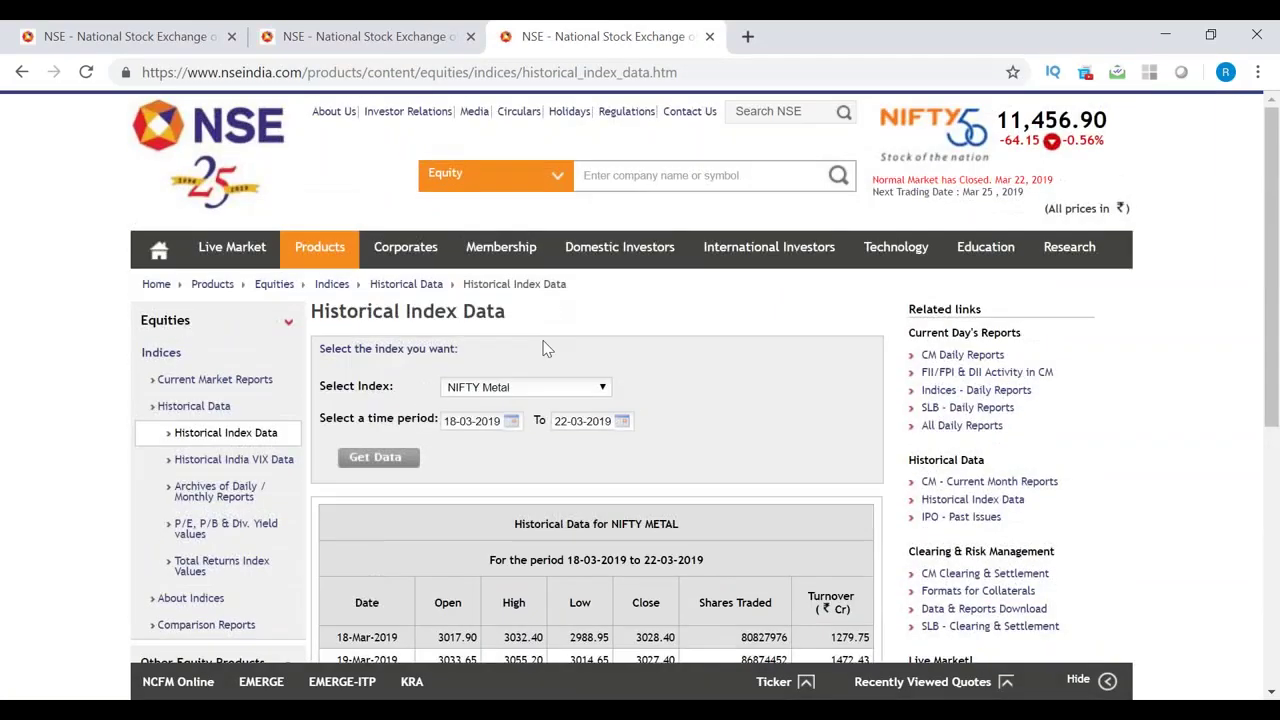
click(531, 393)
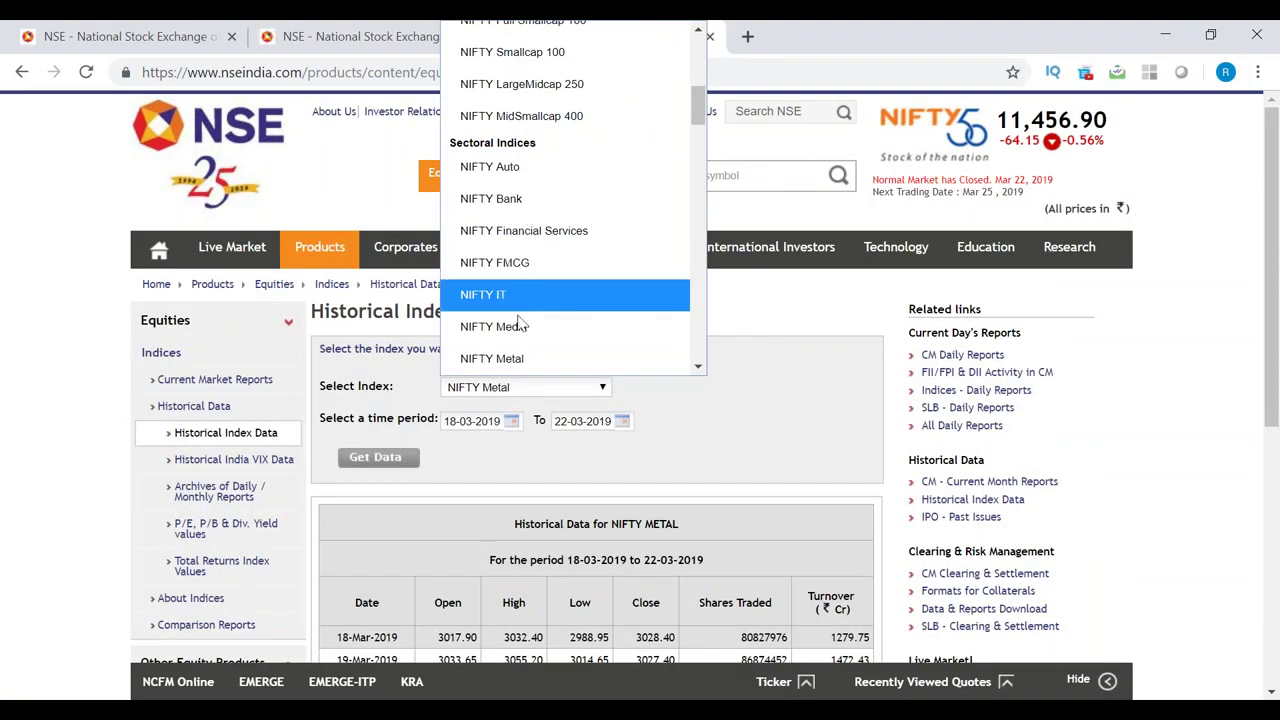
scroll(530, 328, down, 2)
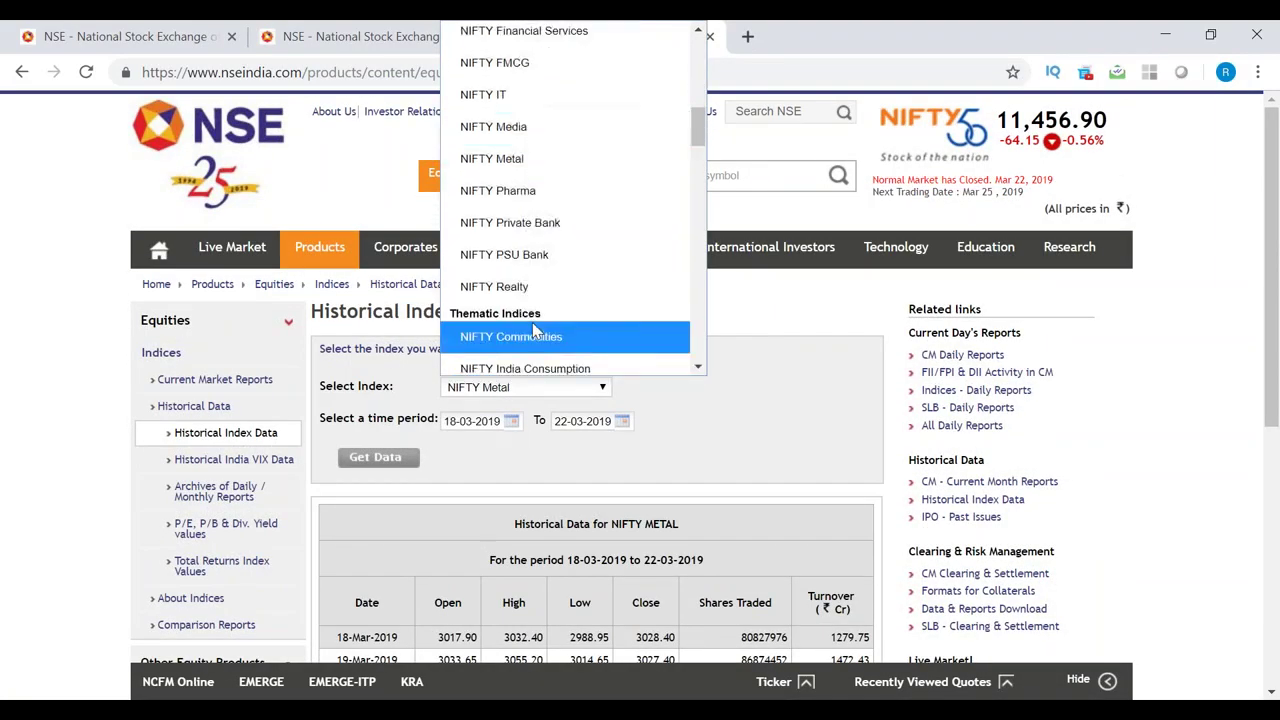
scroll(540, 337, down, 2)
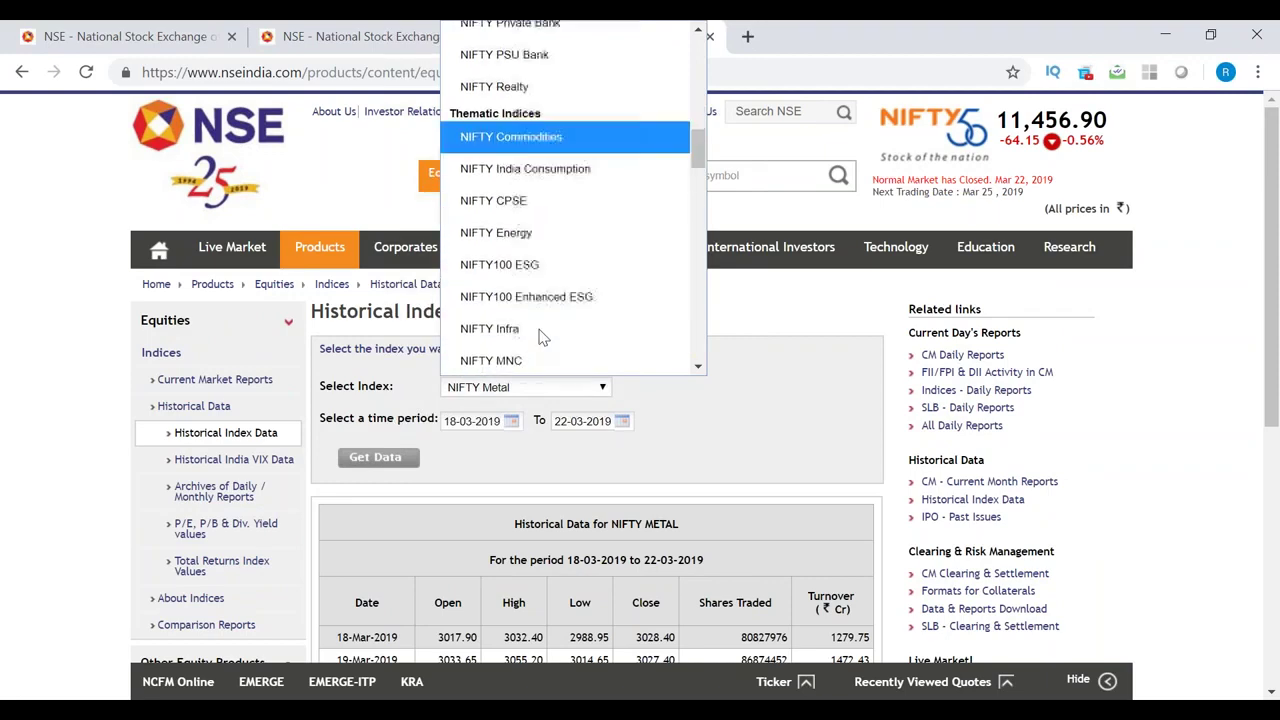
click(522, 232)
click(377, 457)
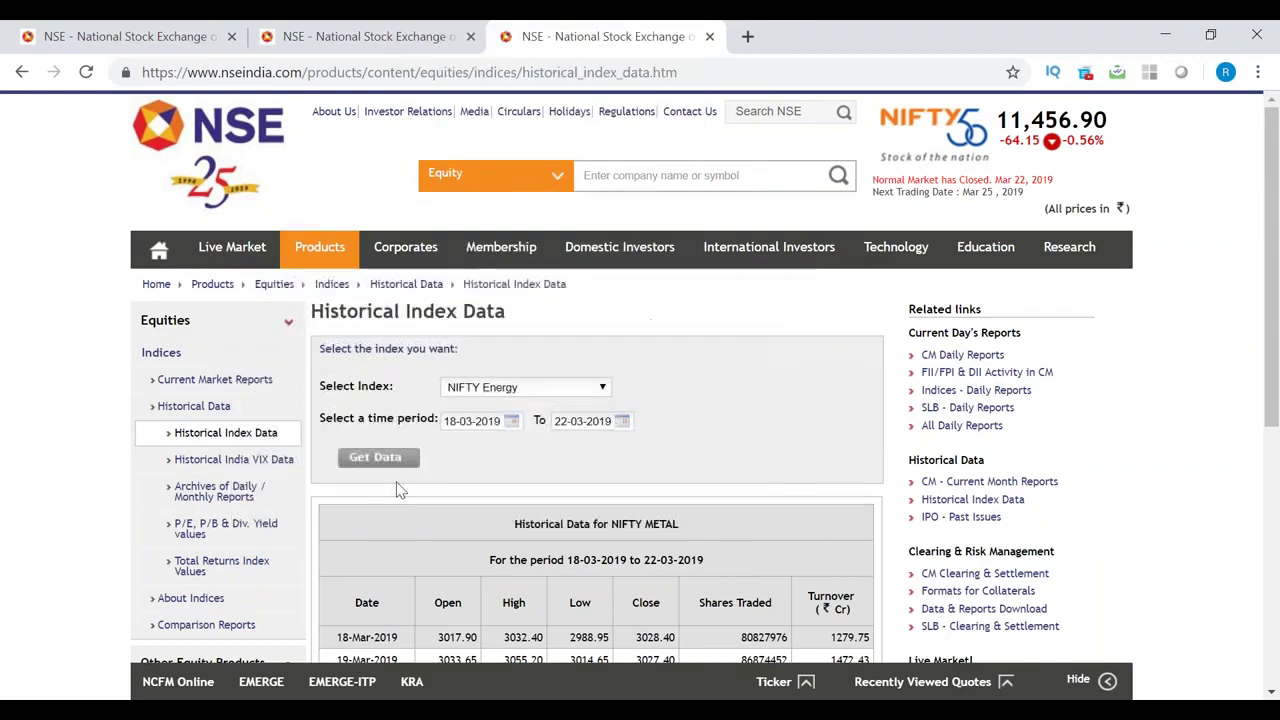
scroll(794, 451, down, 3)
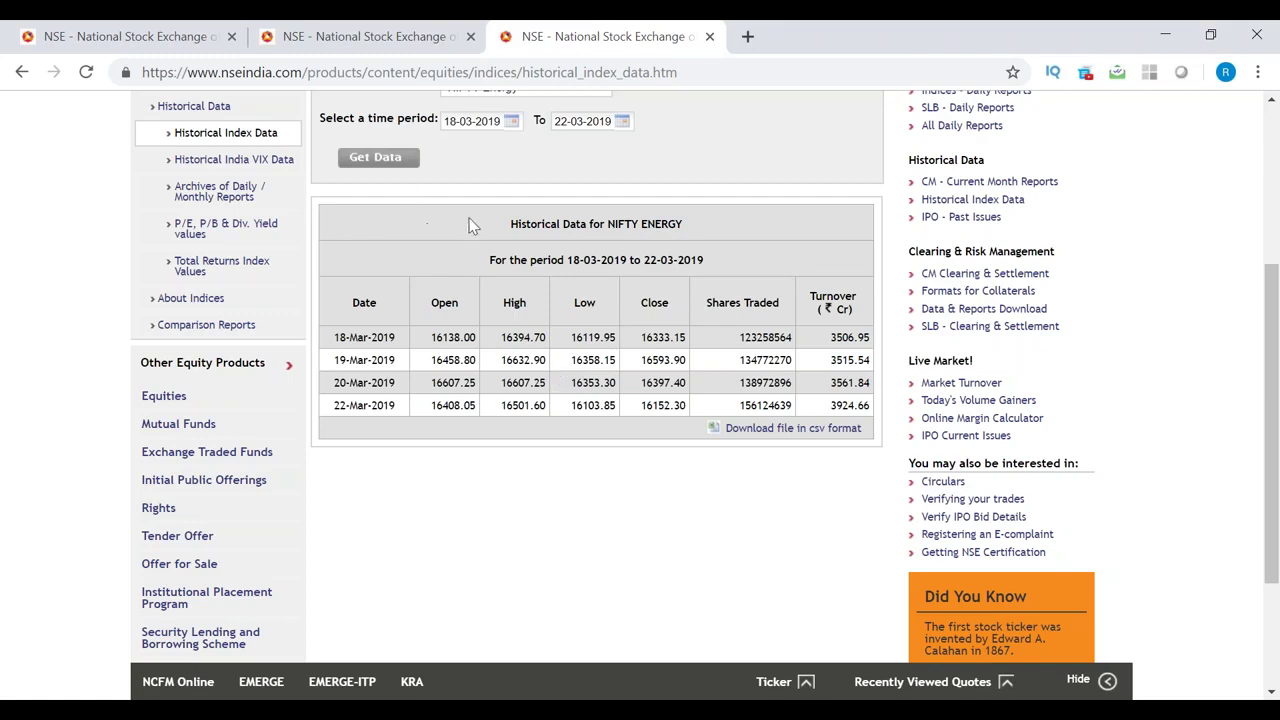
Set the start date to 11-03-2019 and retrieve the NIFTY Energy history again.
click(484, 120)
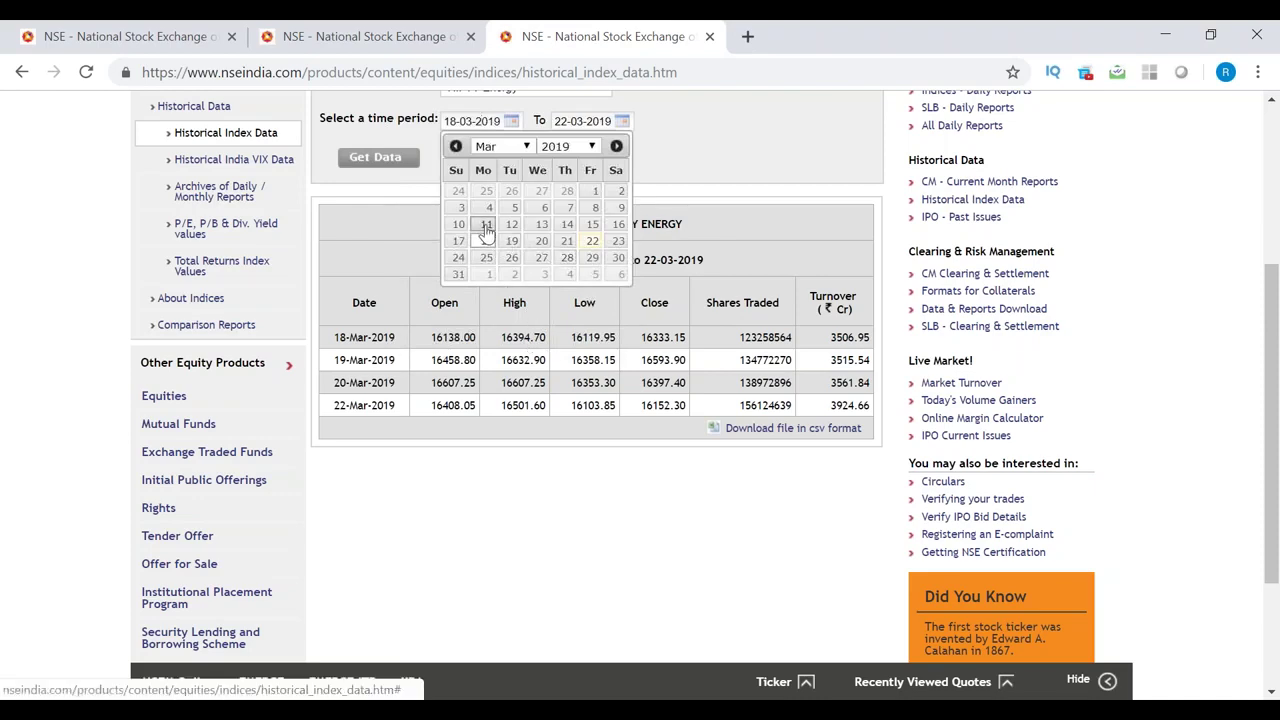
click(484, 227)
click(376, 160)
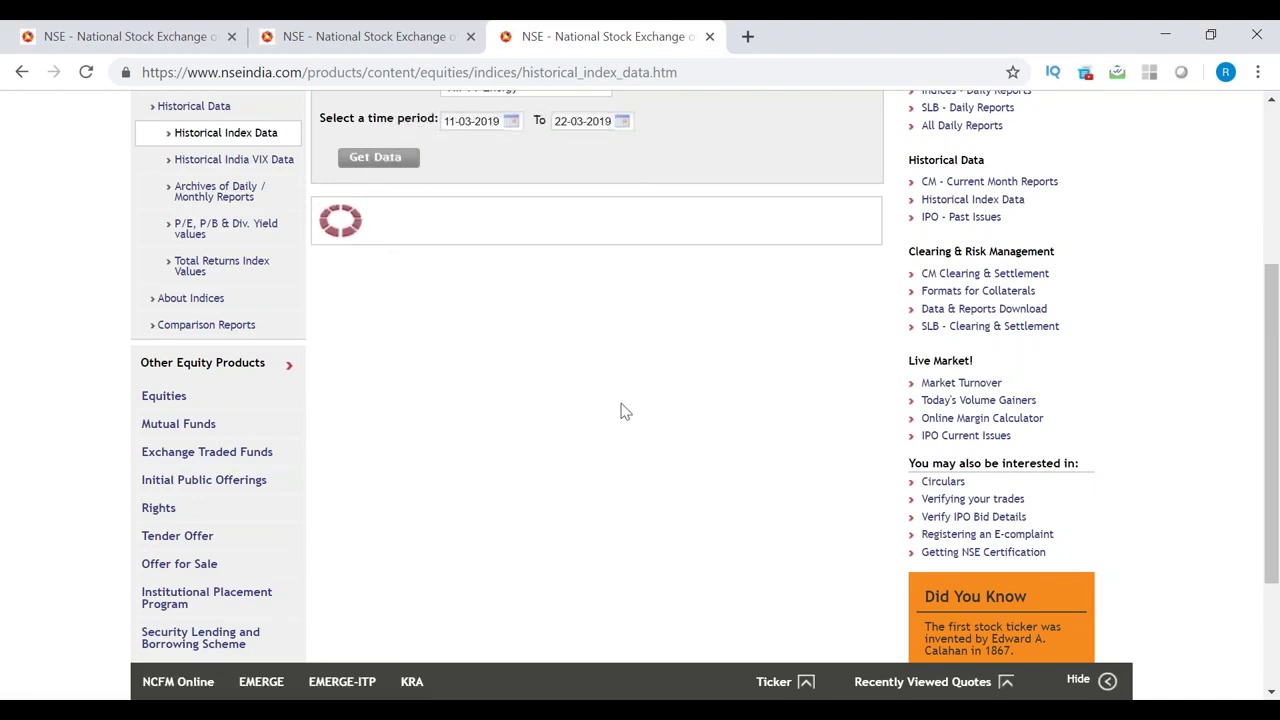
scroll(622, 420, down, 1)
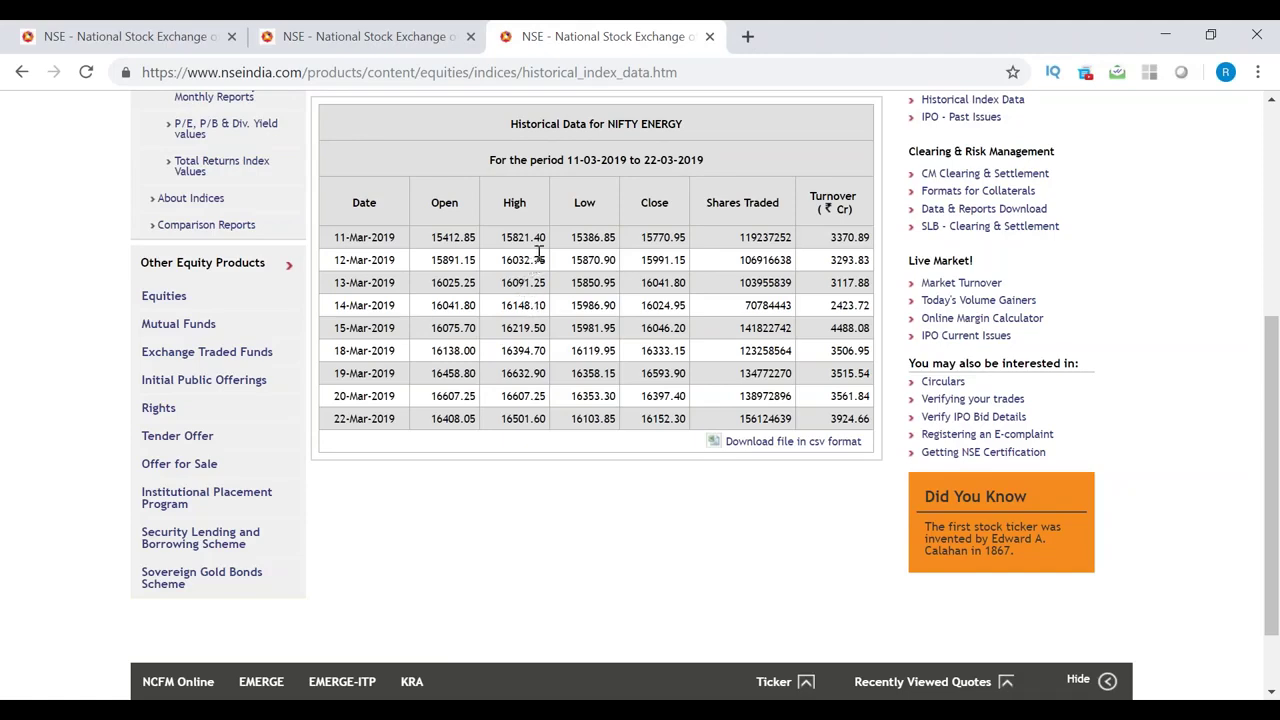
Set the start date to 04-03-2019, retrieve the NIFTY Energy history, and trace the 8 March row.
scroll(558, 316, up, 1)
scroll(558, 311, up, 1)
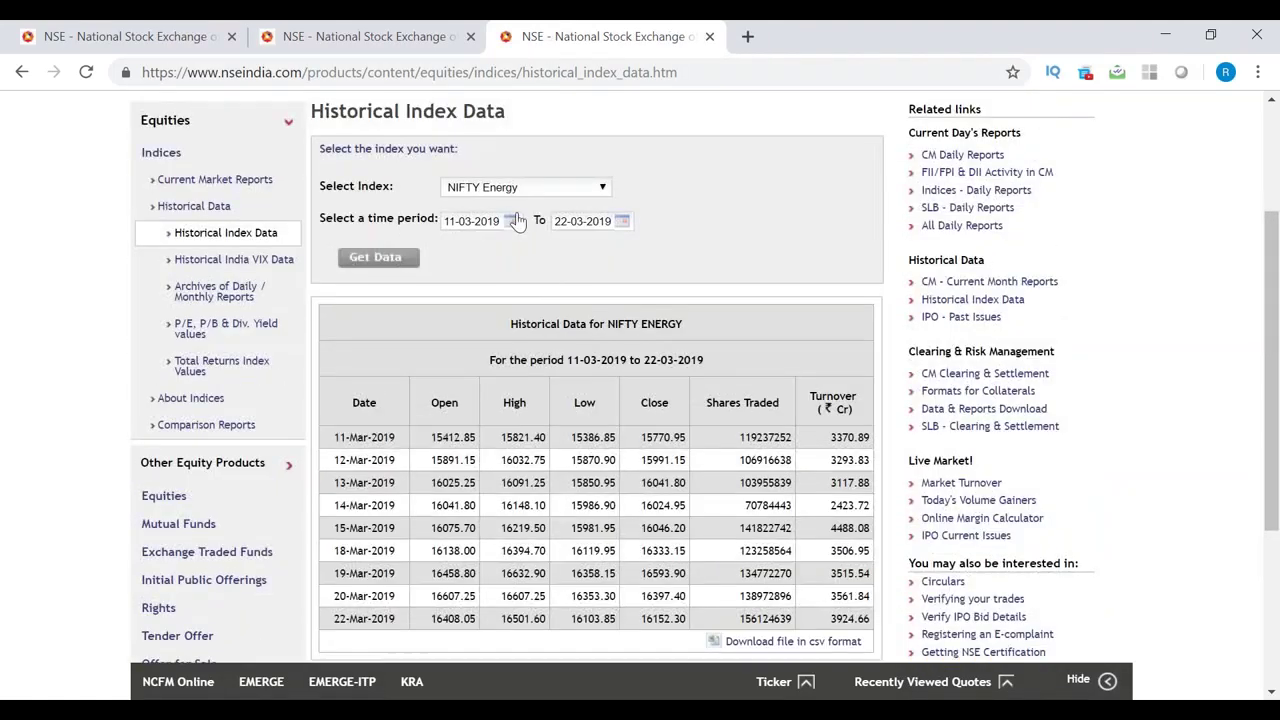
click(466, 220)
click(488, 308)
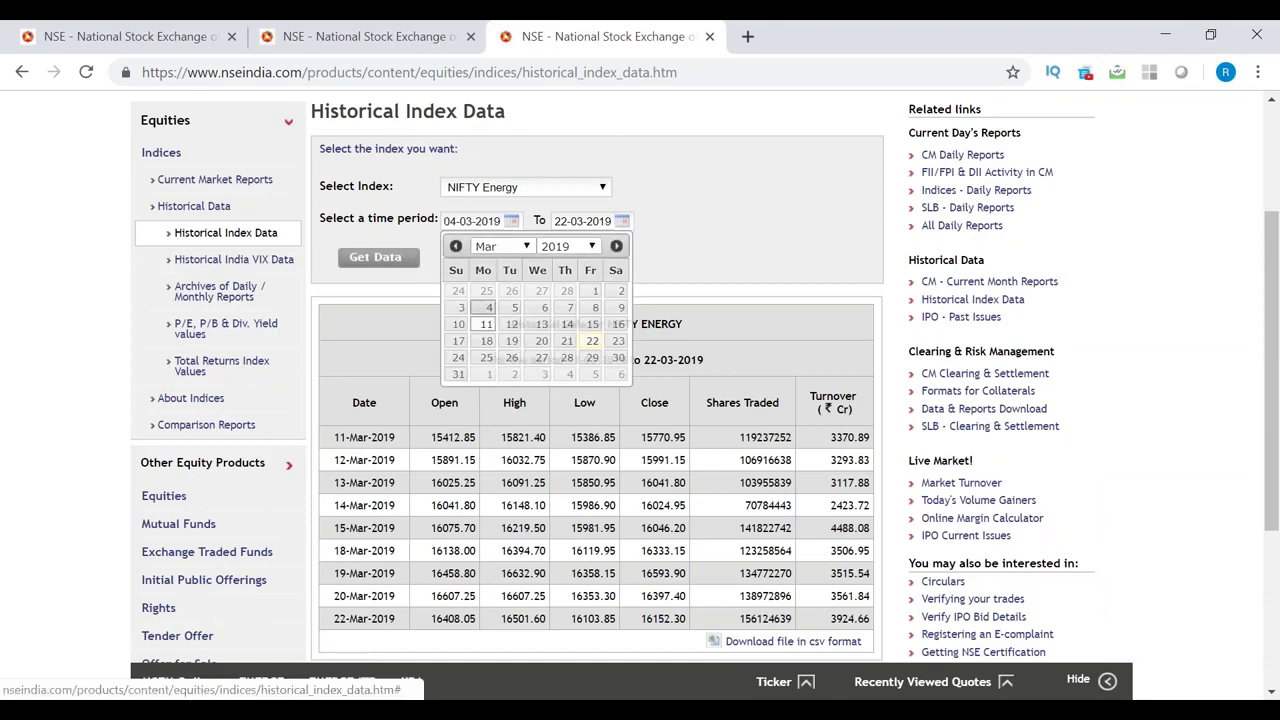
click(378, 262)
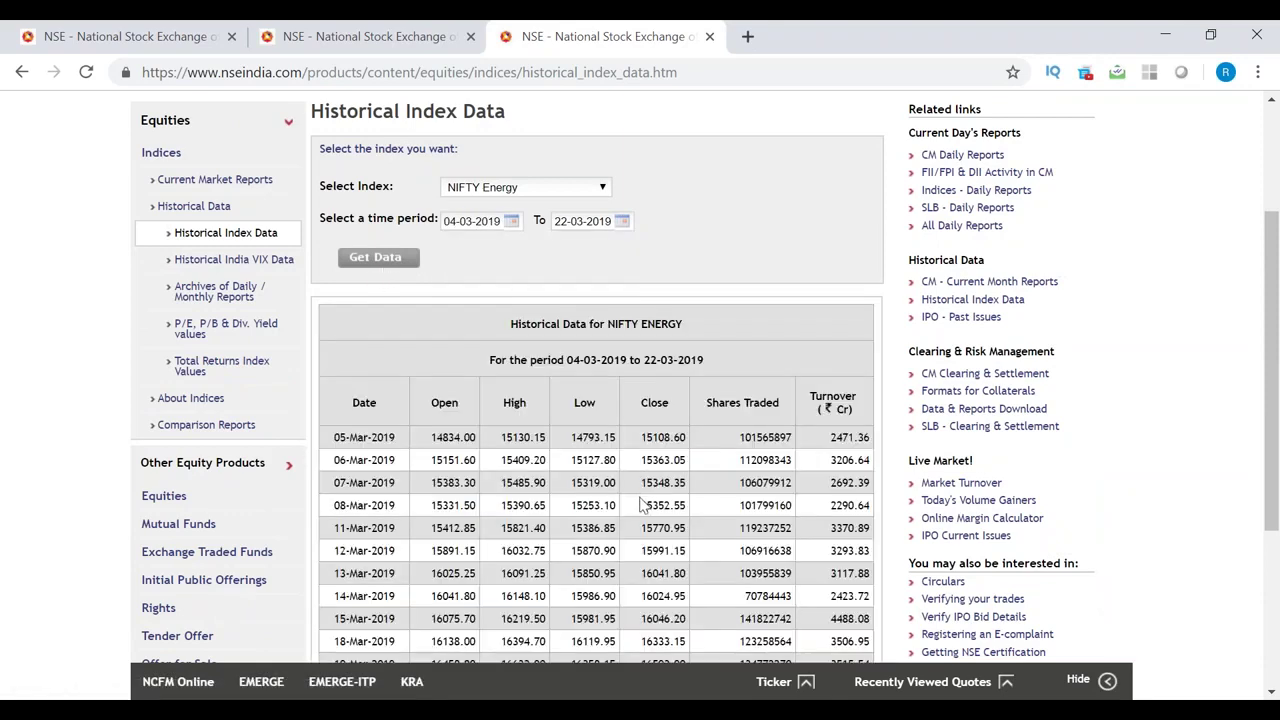
scroll(500, 420, down, 2)
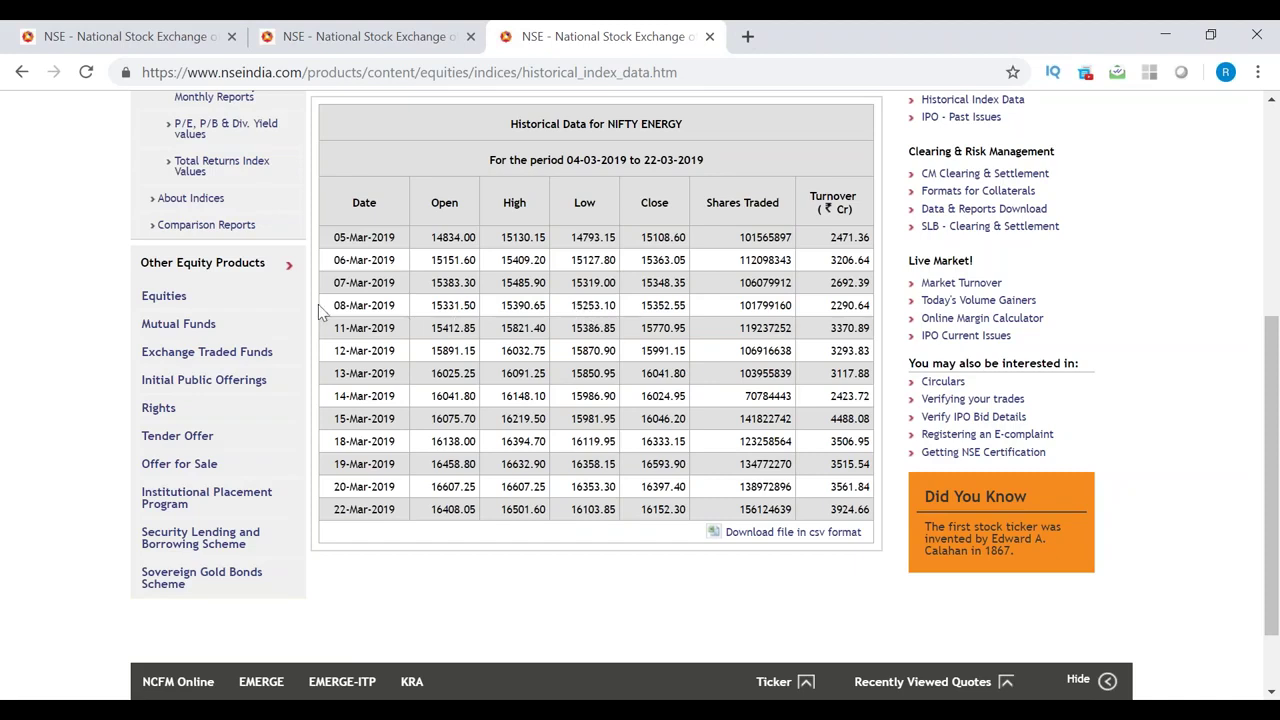
drag(337, 305, 879, 316)
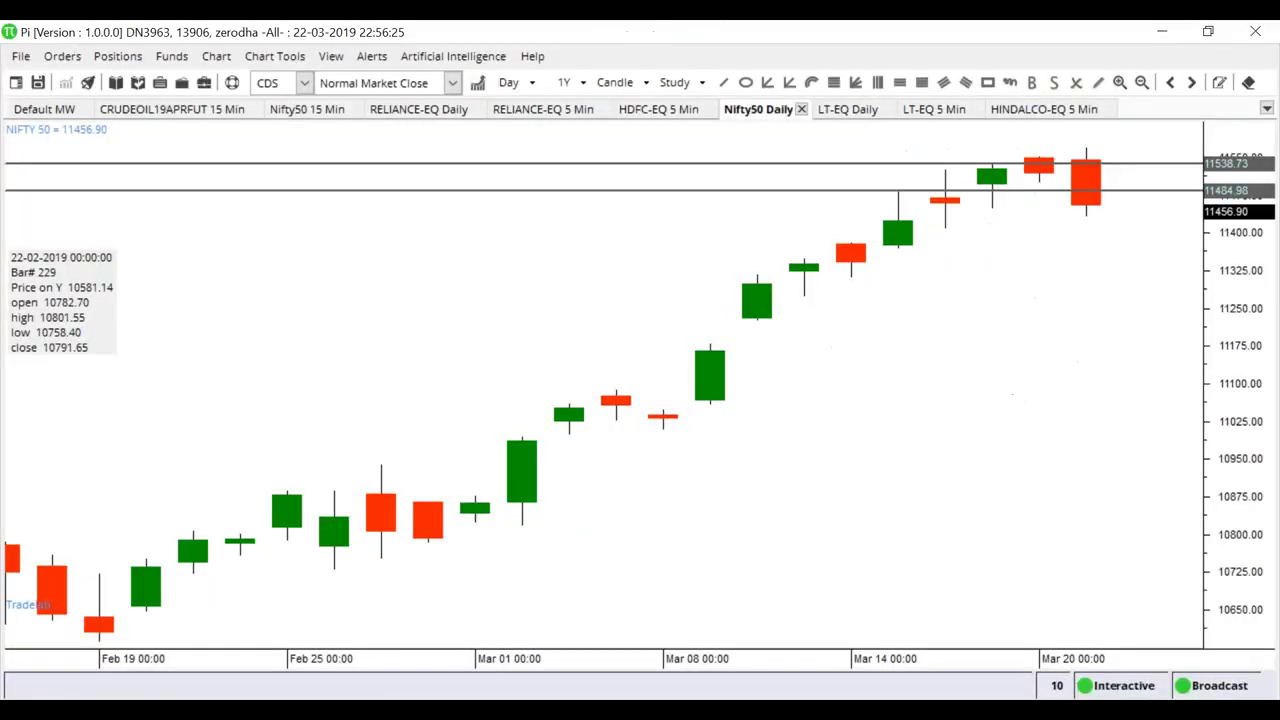
In the Pi trading terminal, add the NSE stock BPCL-EQ to the default market watch.
click(46, 109)
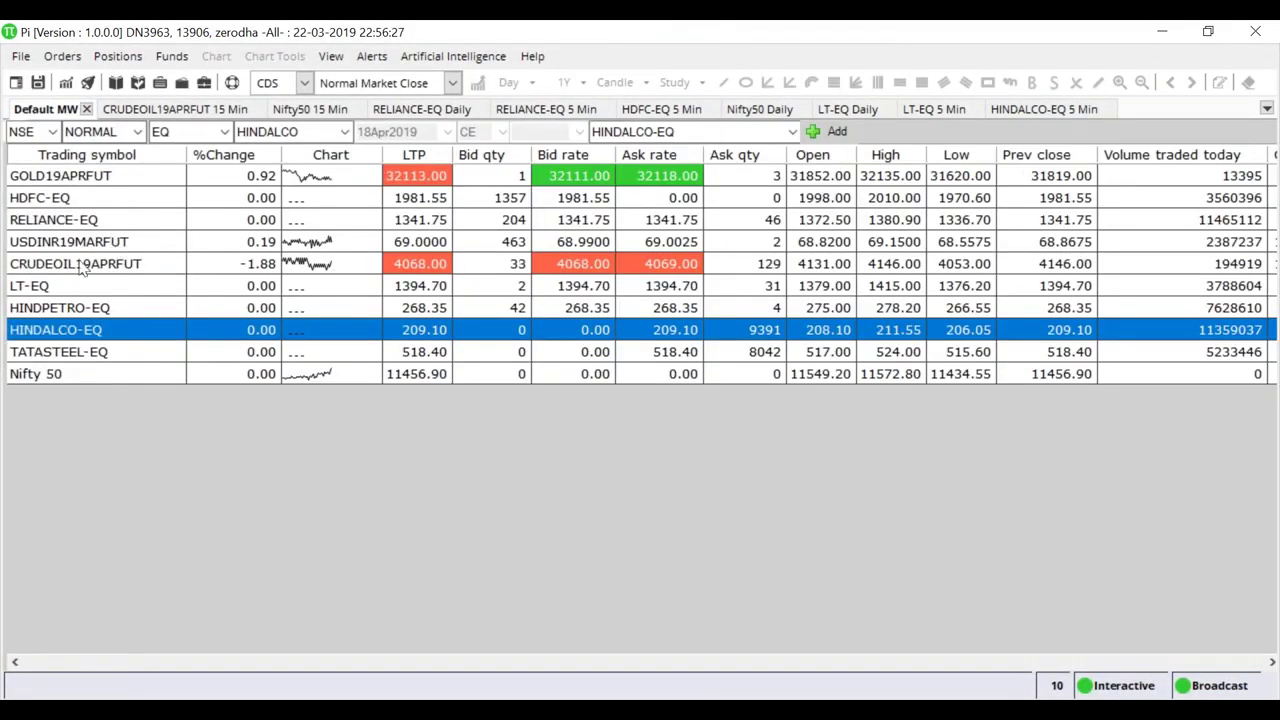
click(307, 131)
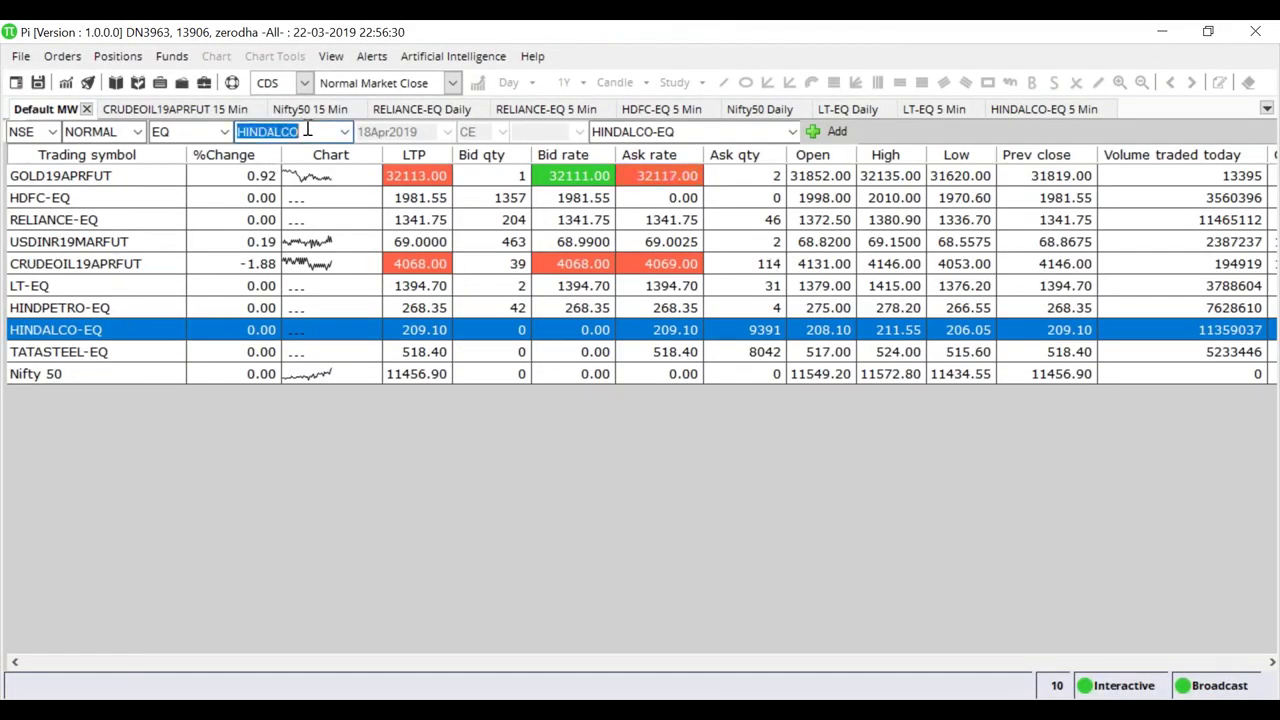
text(B)
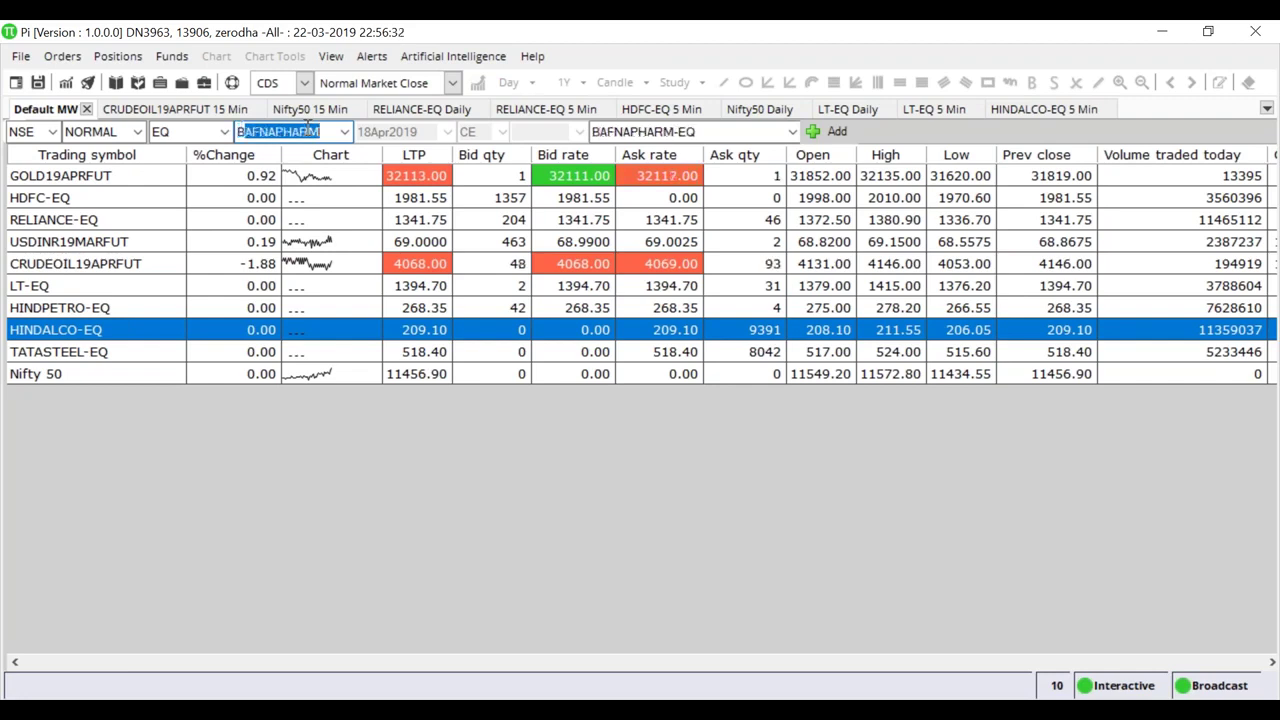
text(PCL)
key(Return)
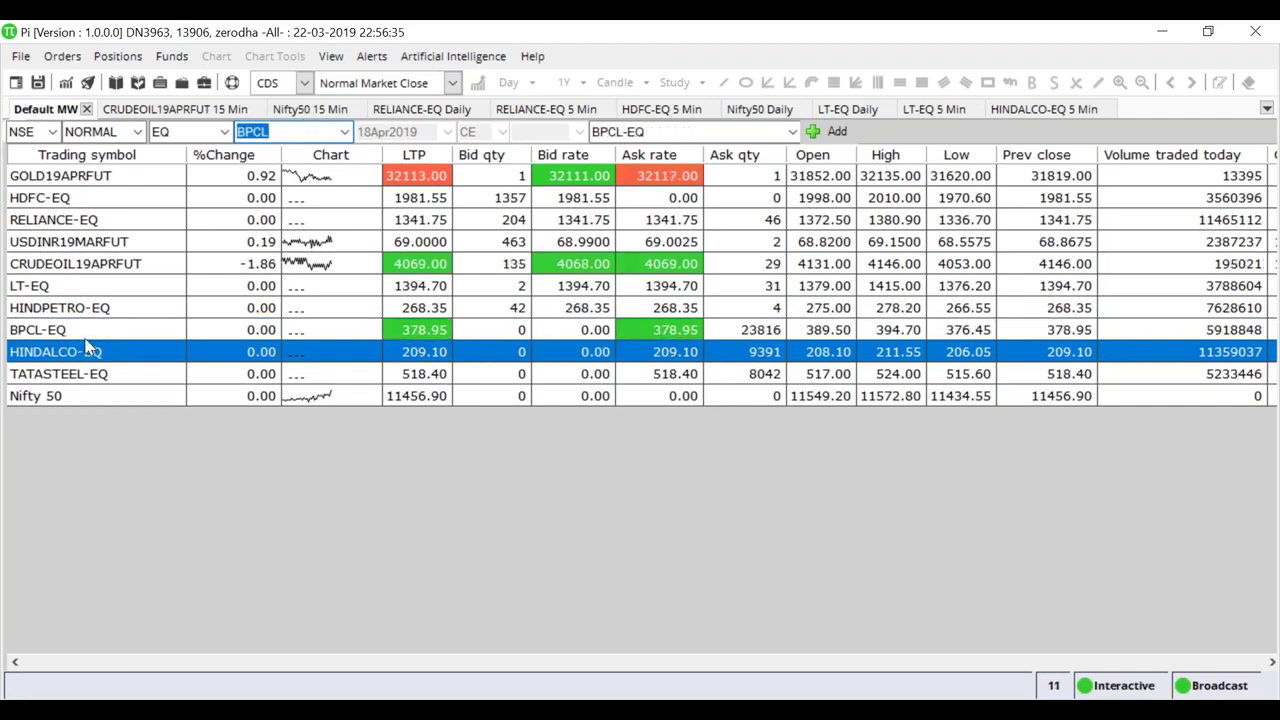
Open a 5-minute BPCL-EQ chart covering 30 days.
click(87, 335)
click(66, 83)
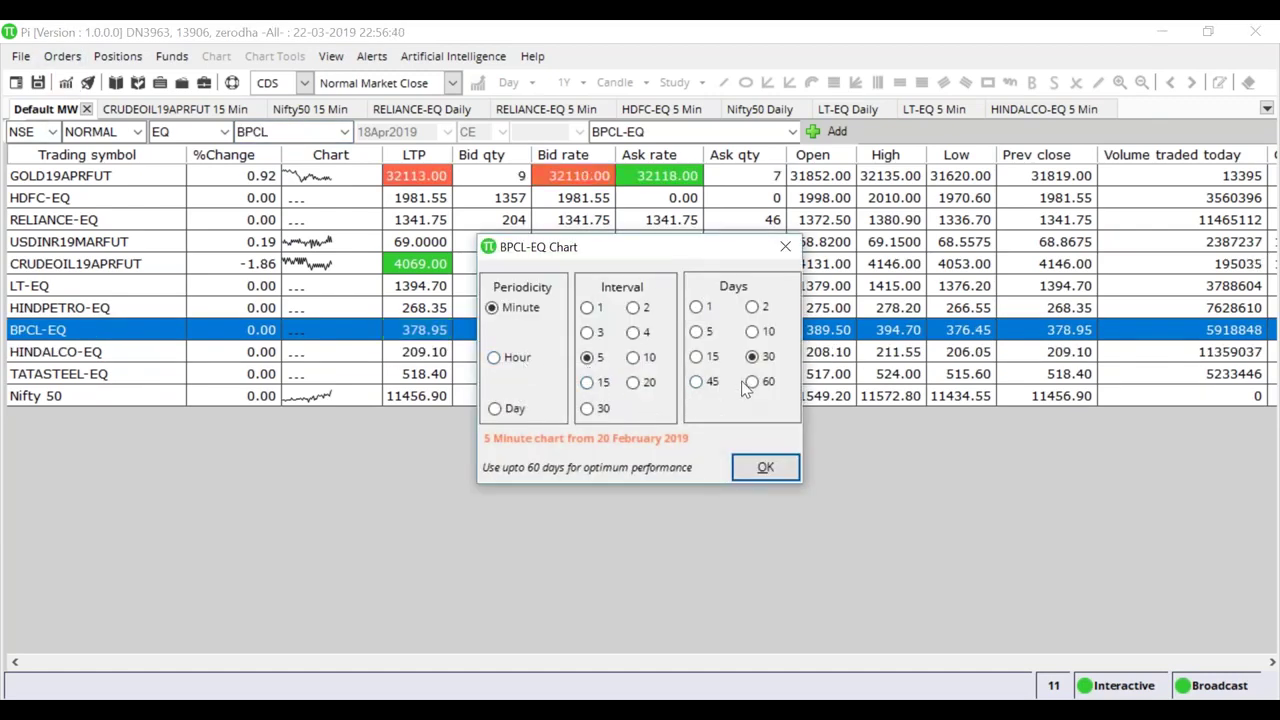
click(766, 469)
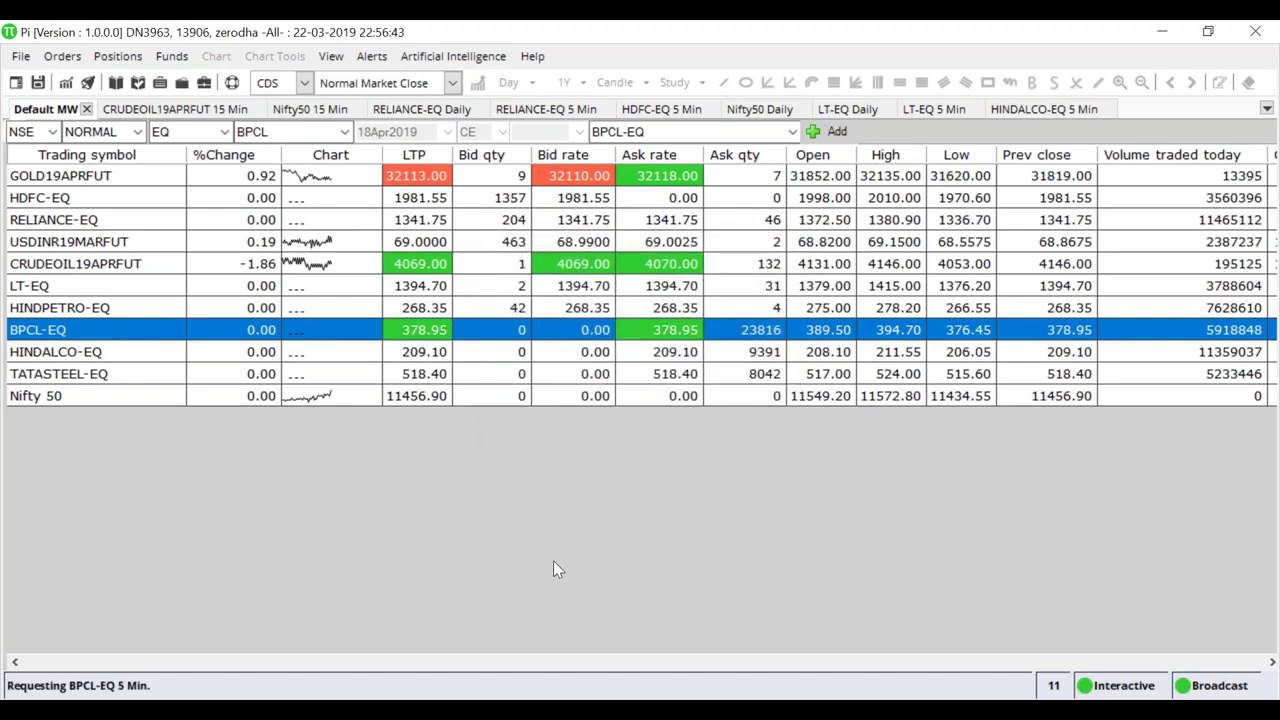
Insert a horizontal line at about 402.42, just beneath the 19 March lows on the BPCL chart.
scroll(870, 462, up, 5)
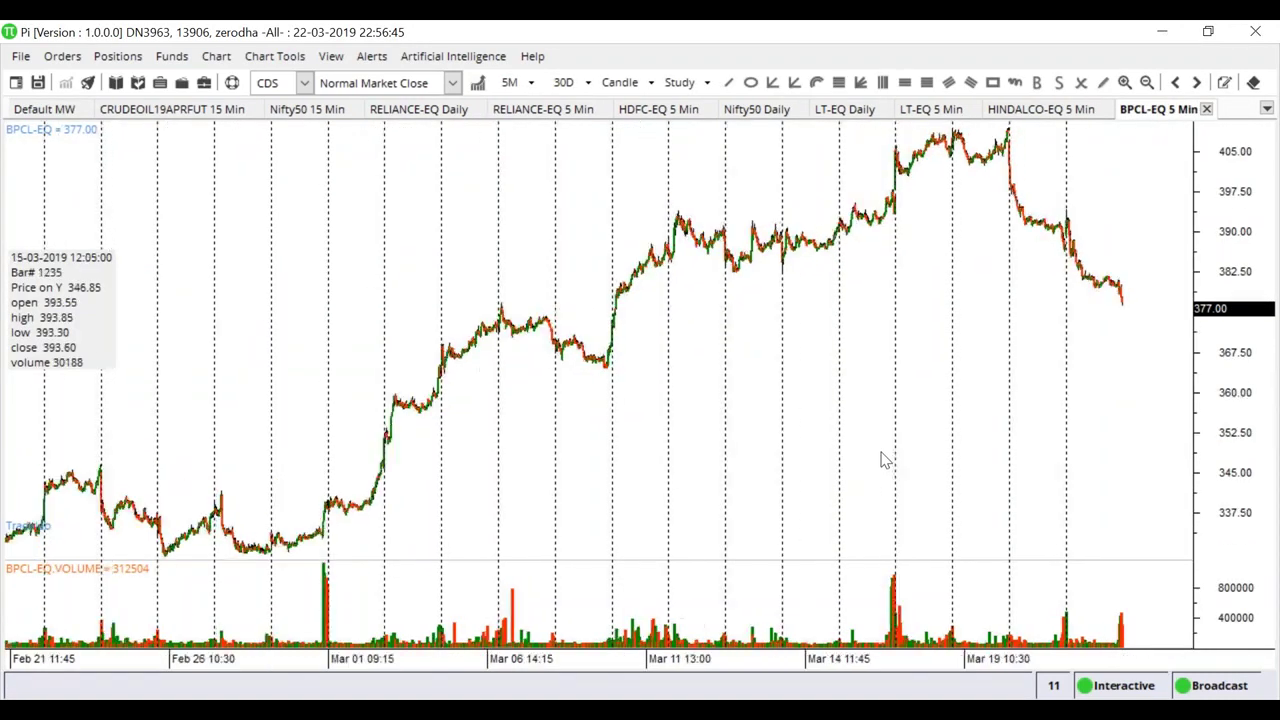
scroll(884, 460, up, 5)
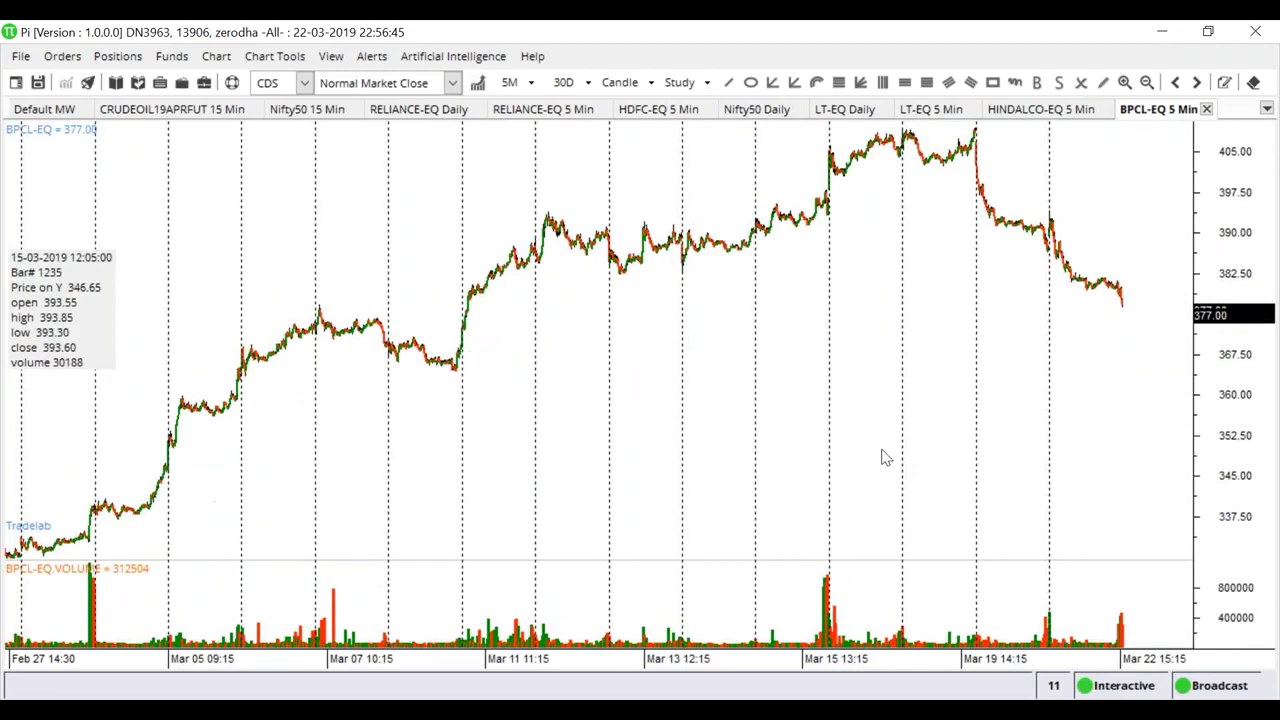
scroll(884, 456, up, 5)
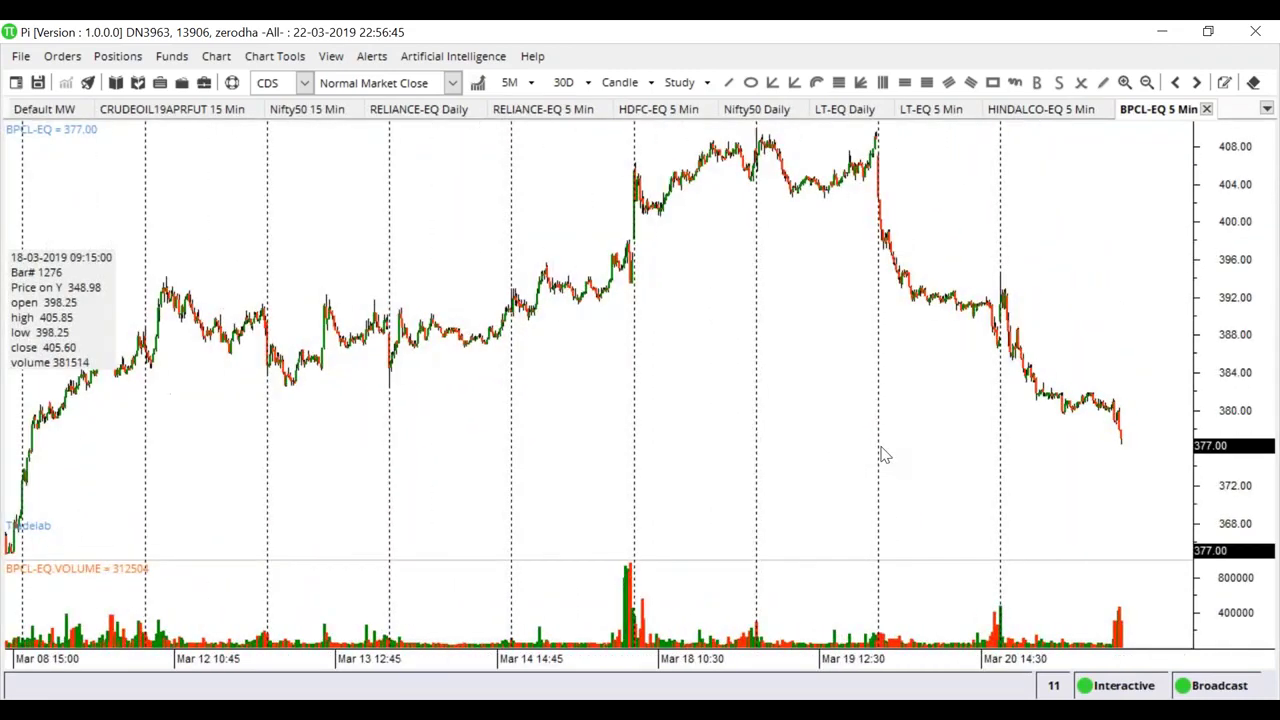
scroll(884, 453, up, 3)
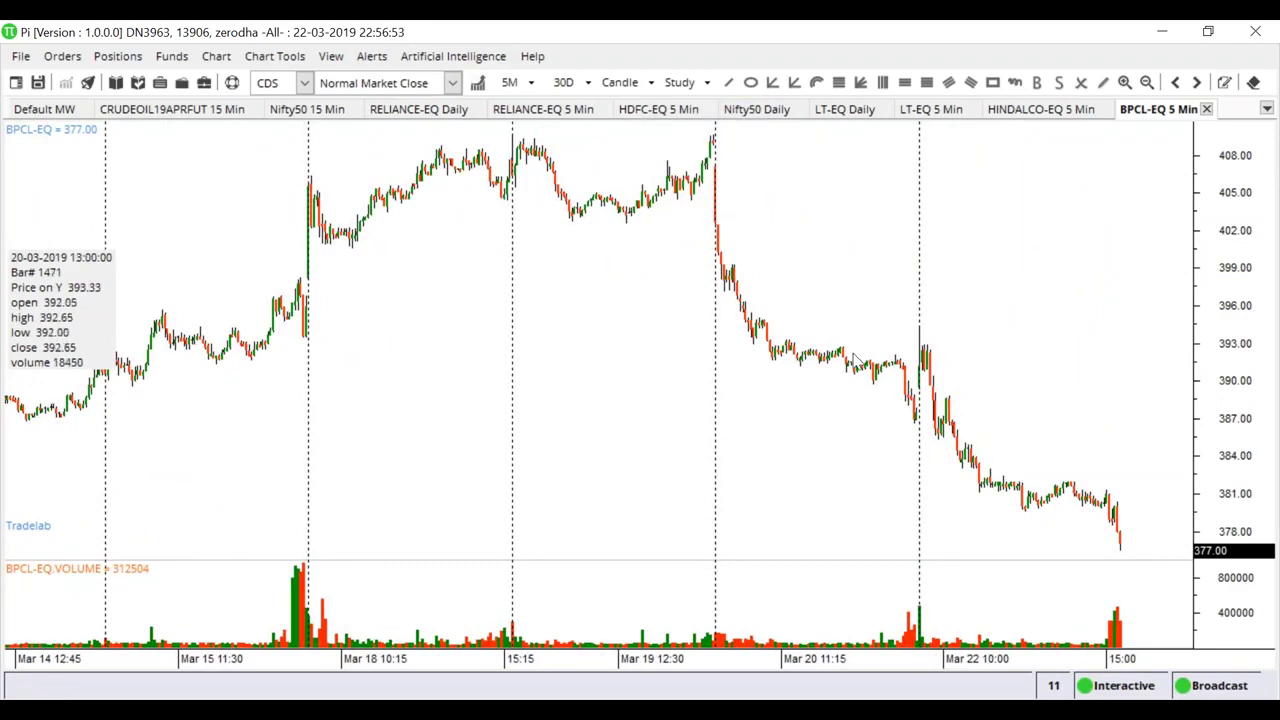
right_click(573, 226)
click(615, 354)
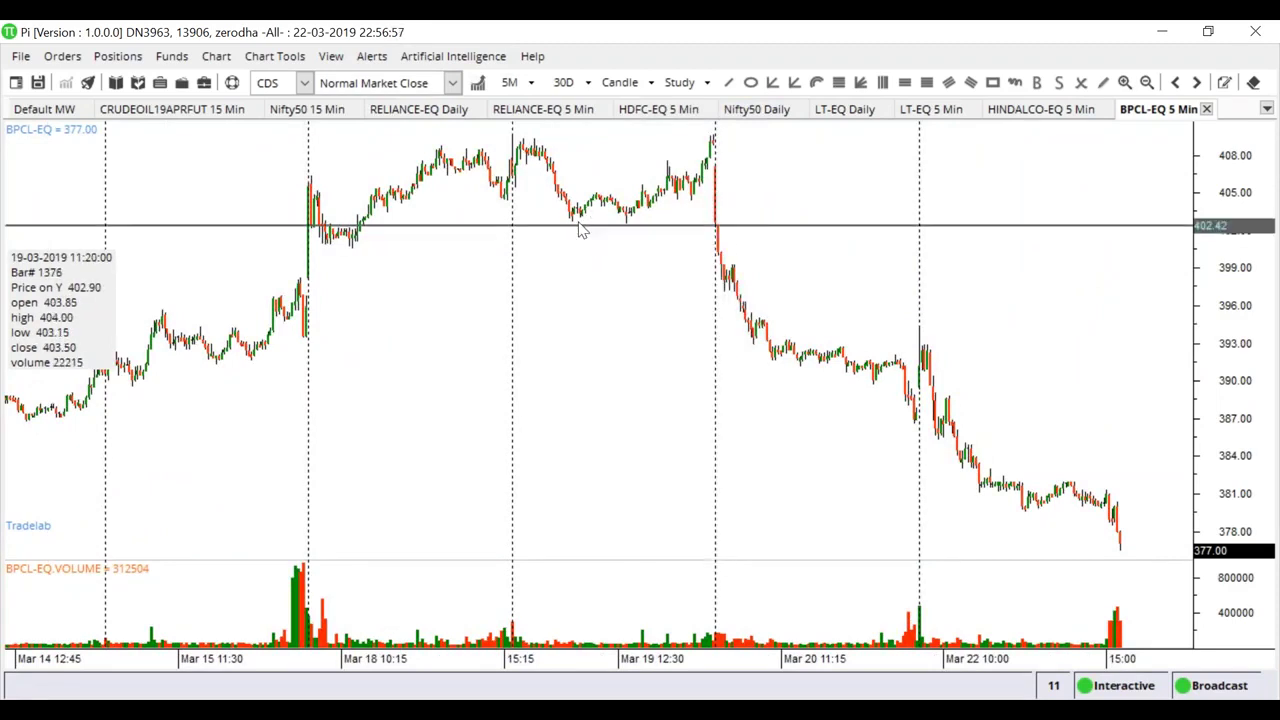
click(584, 222)
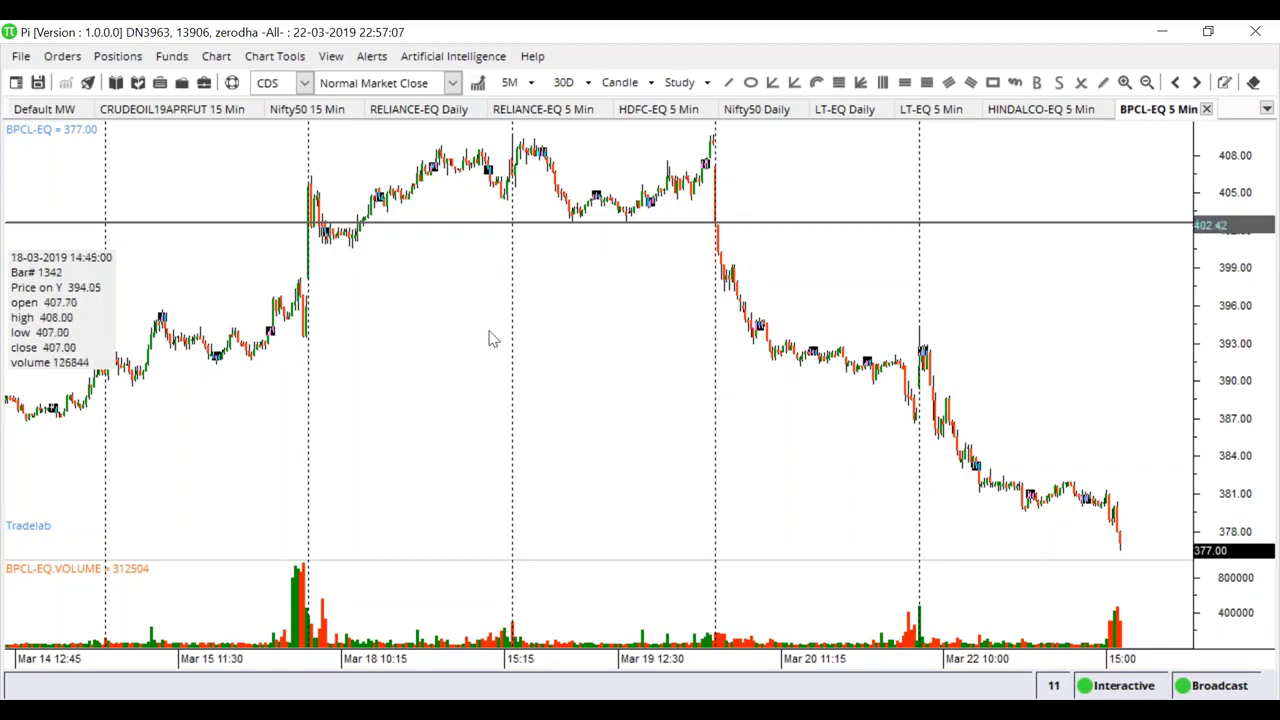
Insert a horizontal line at about 398.19, at the high reached just before the 15 March close.
scroll(490, 338, up, 10)
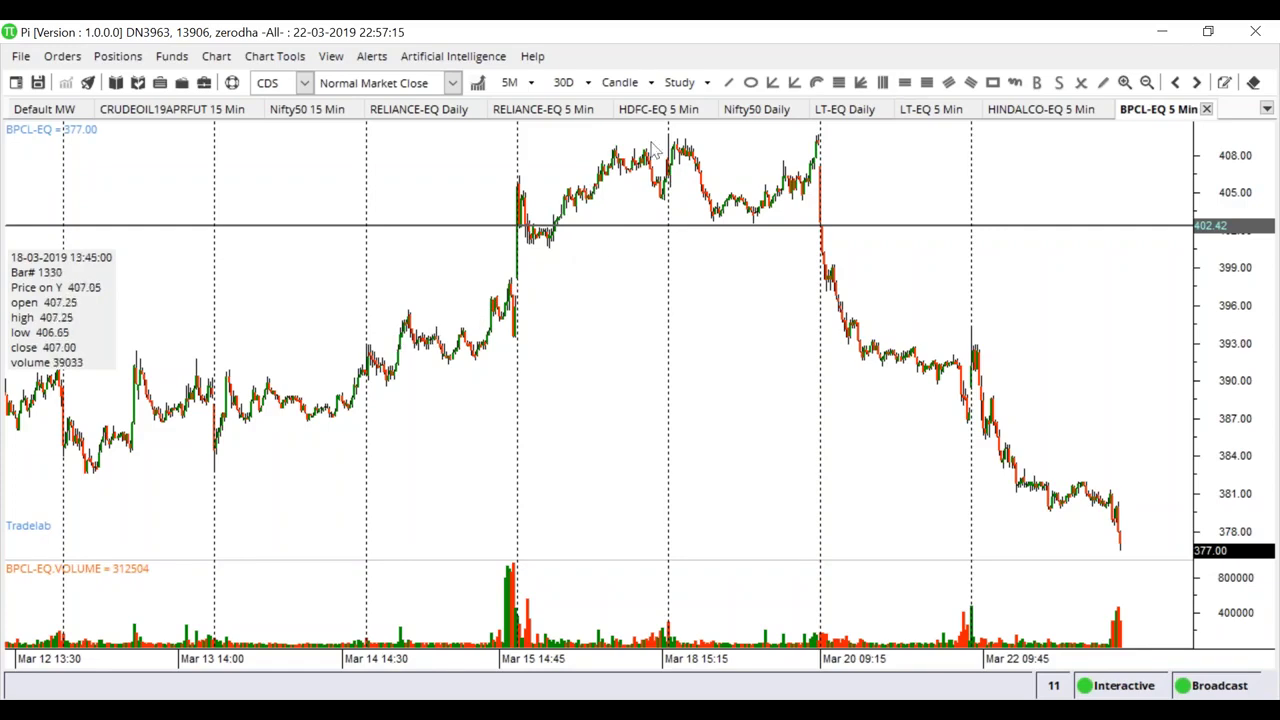
right_click(515, 282)
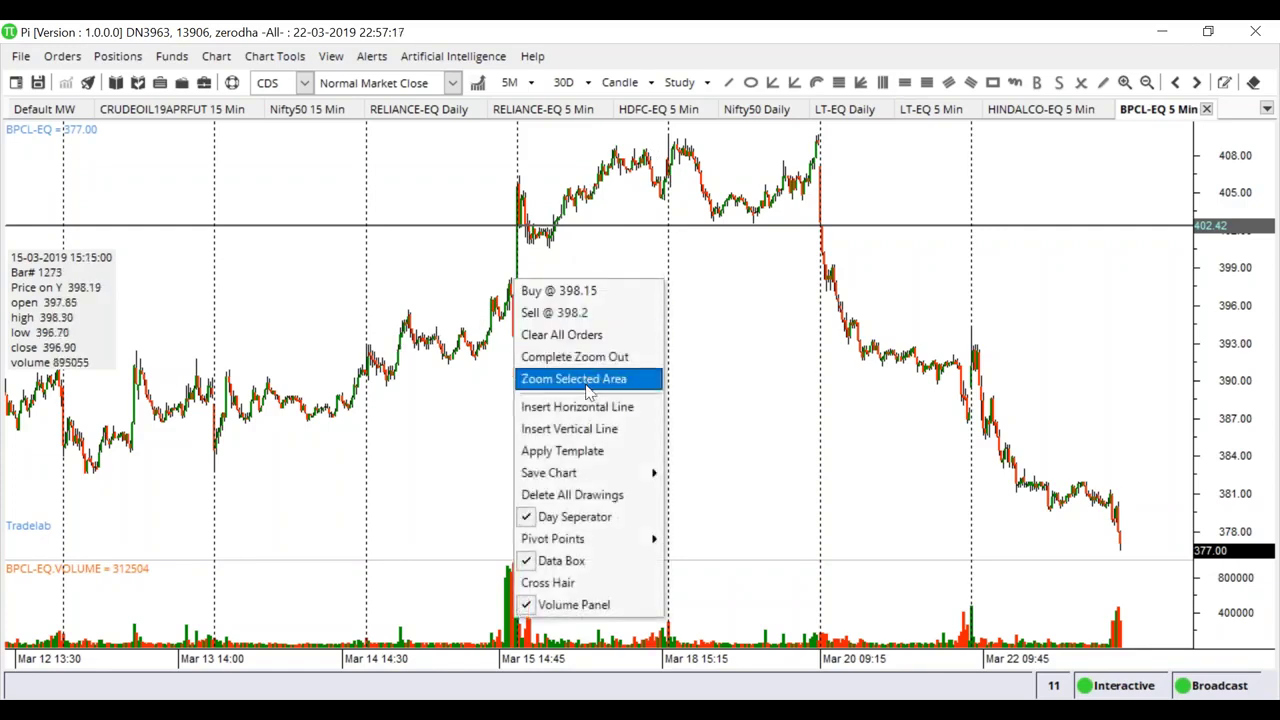
click(590, 407)
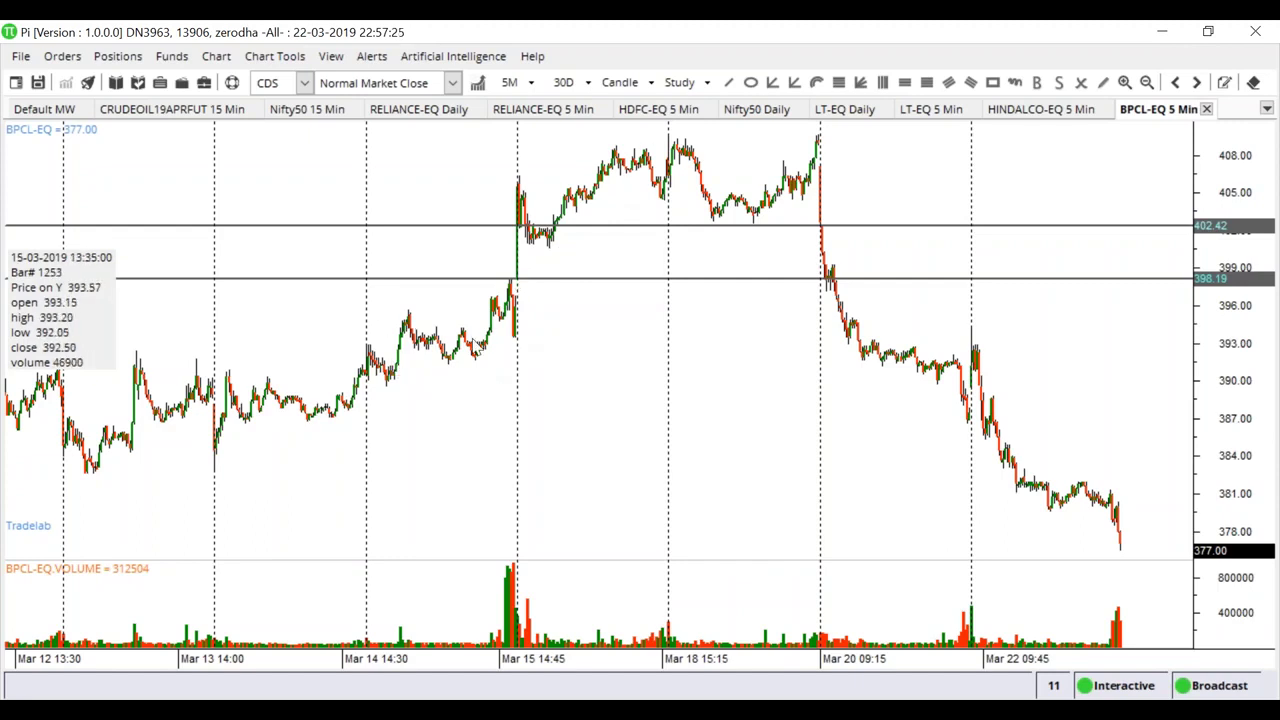
Examine the BPCL price gap and volume spike between 15 and 18 March more closely.
scroll(480, 345, down, 10)
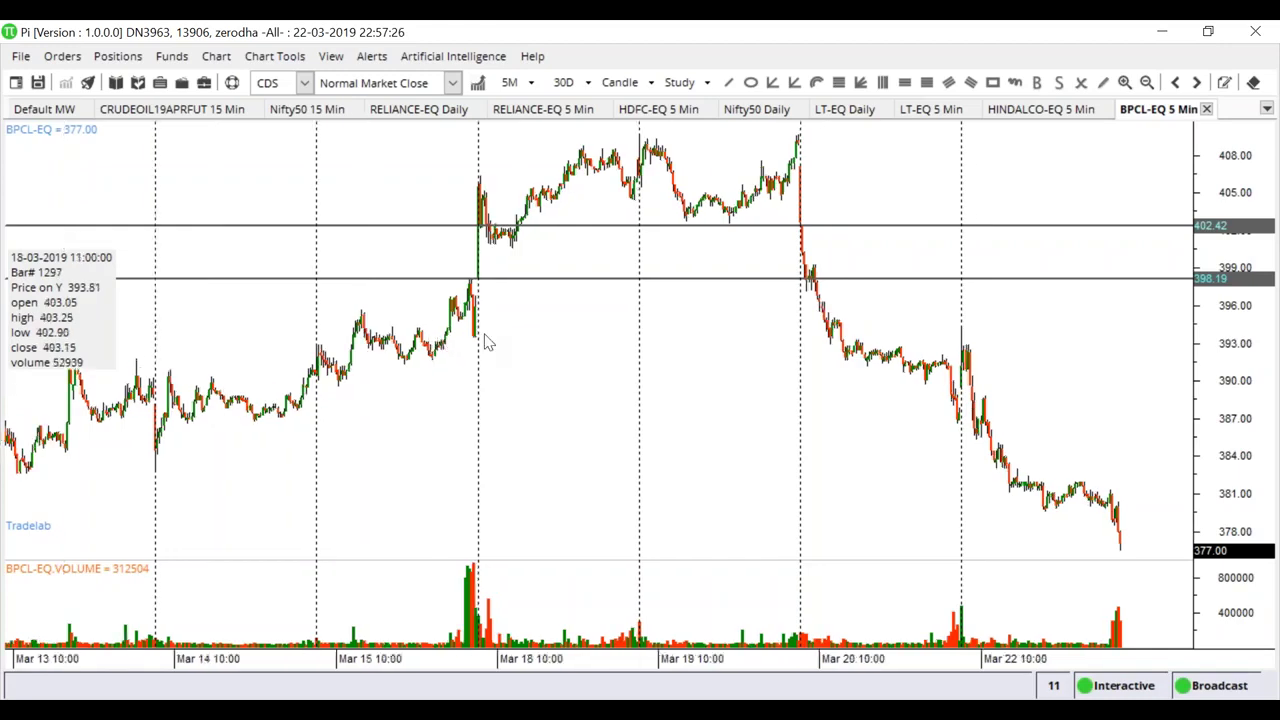
drag(466, 409, 830, 422)
scroll(830, 422, up, 3)
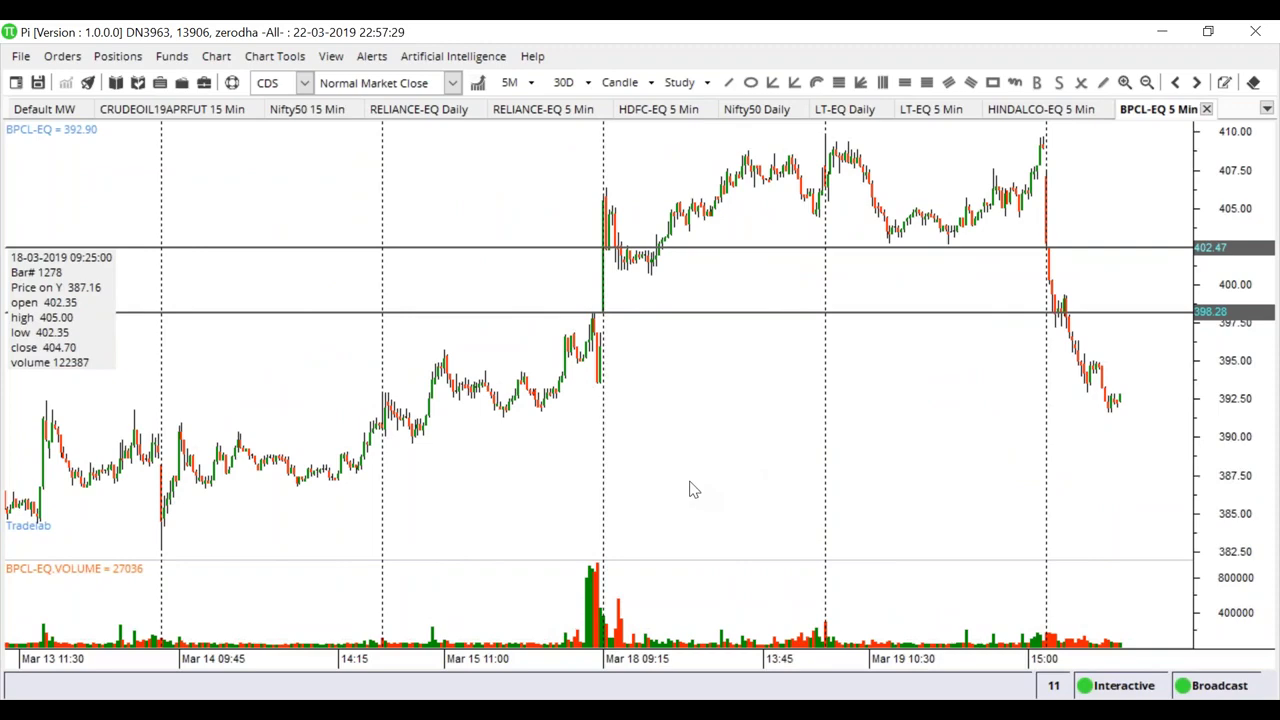
scroll(820, 460, up, 4)
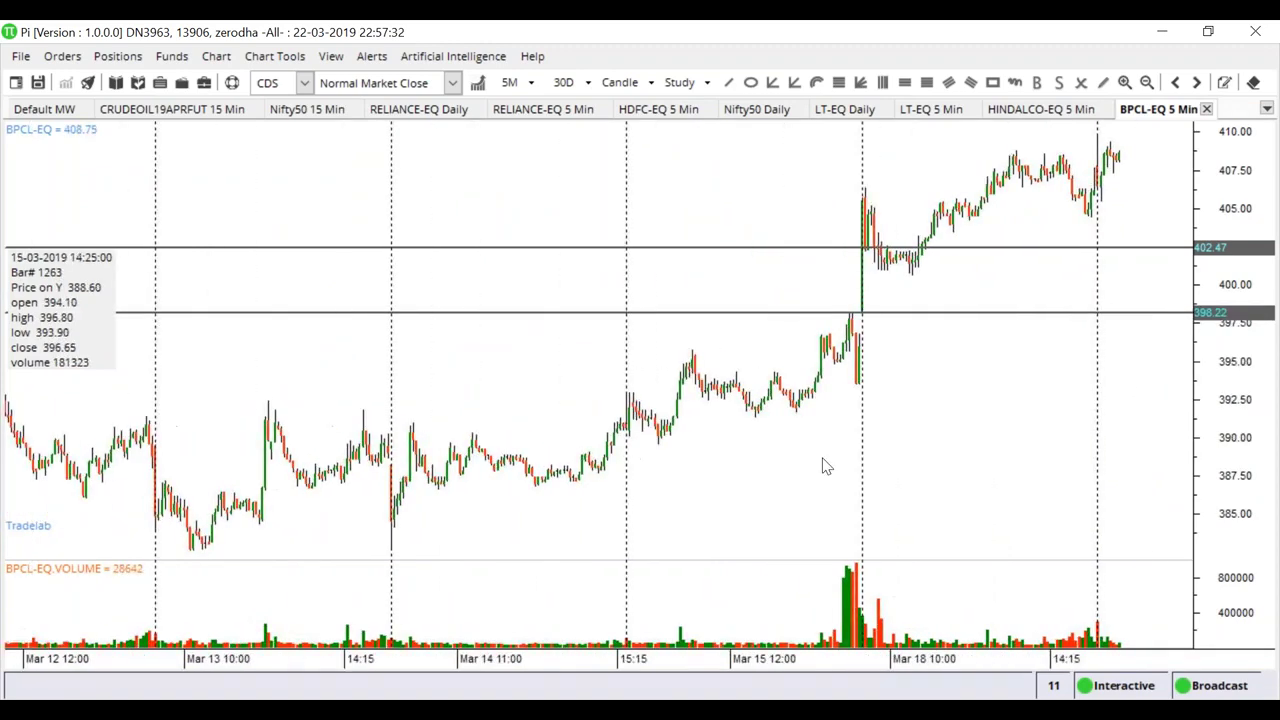
scroll(822, 468, up, 4)
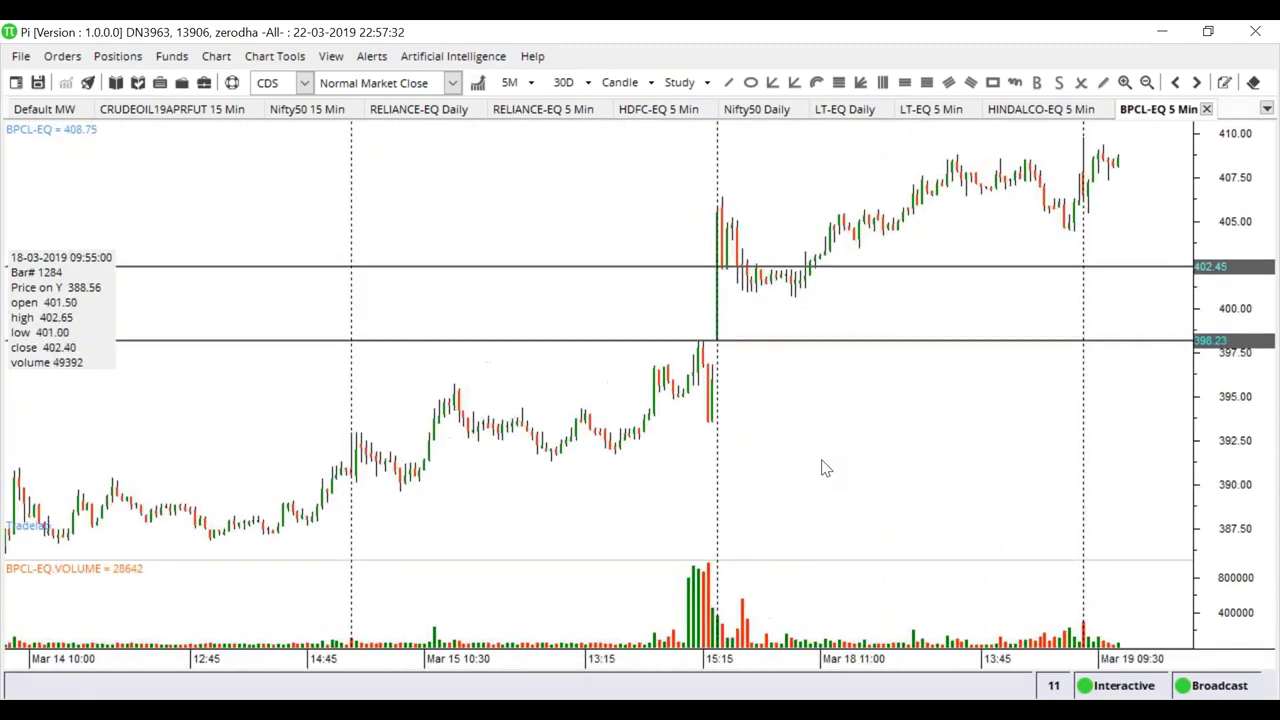
Insert horizontal lines at about 395.66 and 397.22 on the high-volume candle at 15:05 on 15 March.
scroll(822, 468, up, 3)
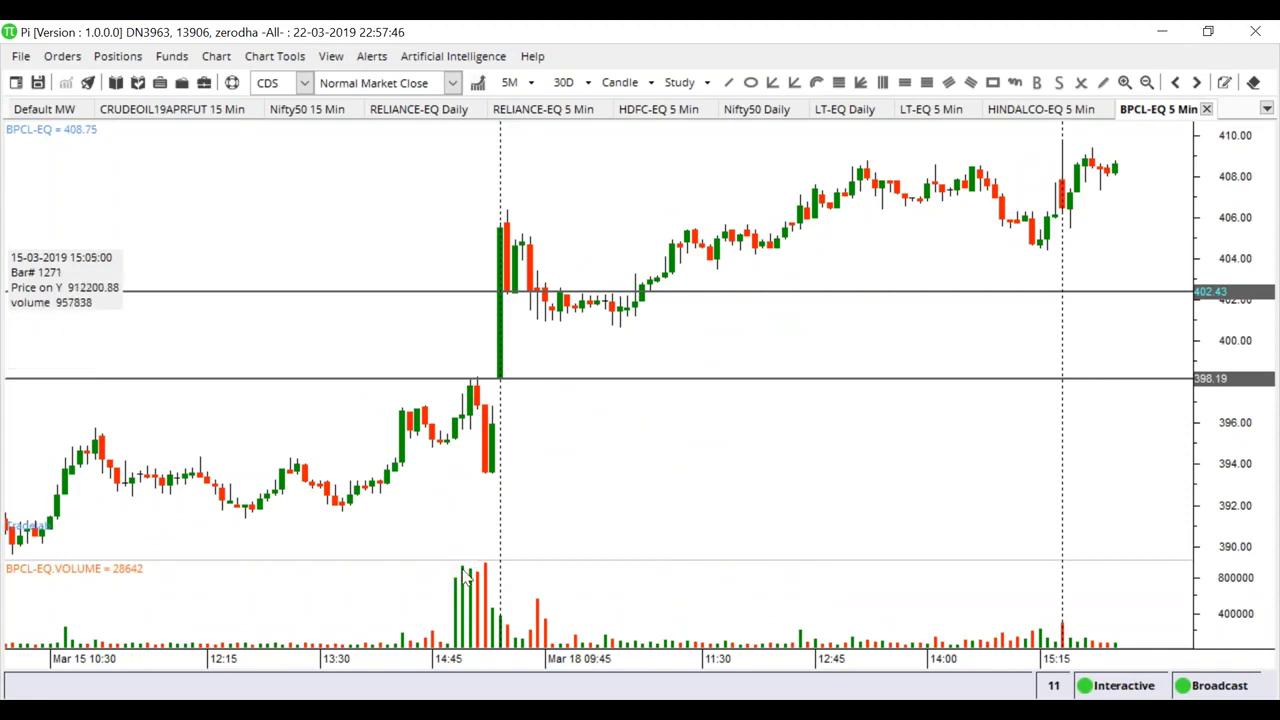
right_click(464, 435)
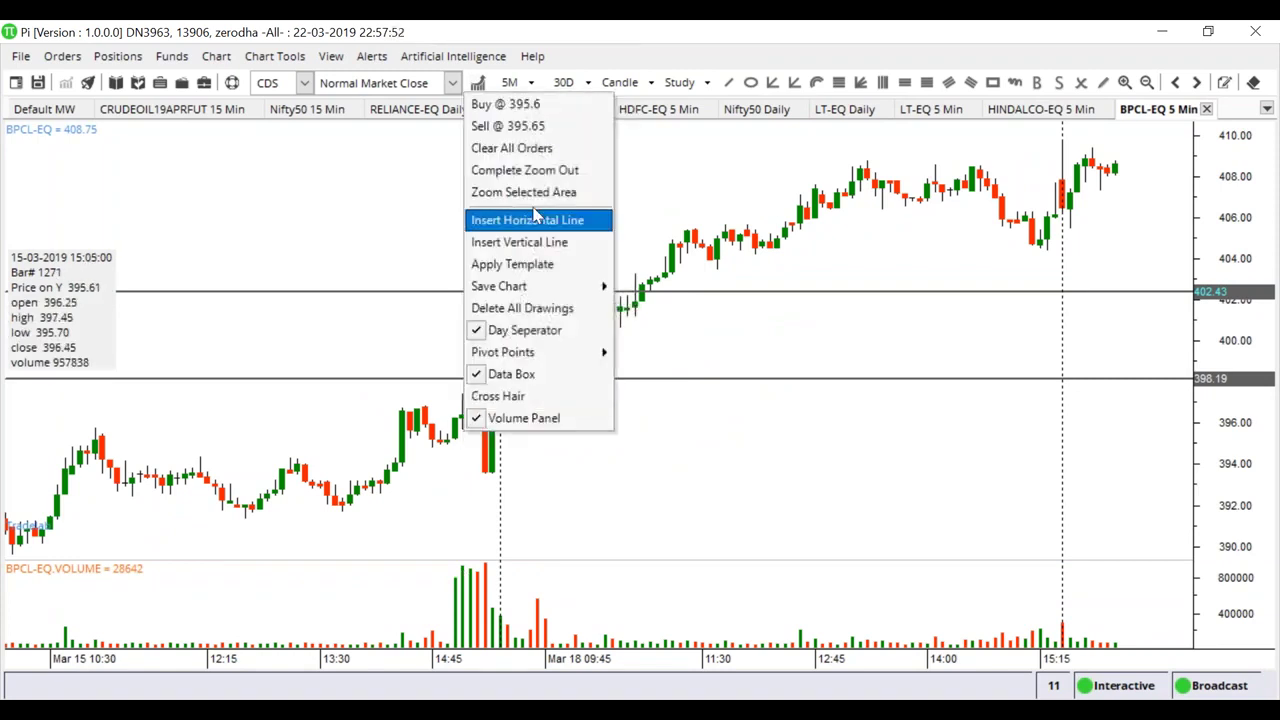
click(535, 215)
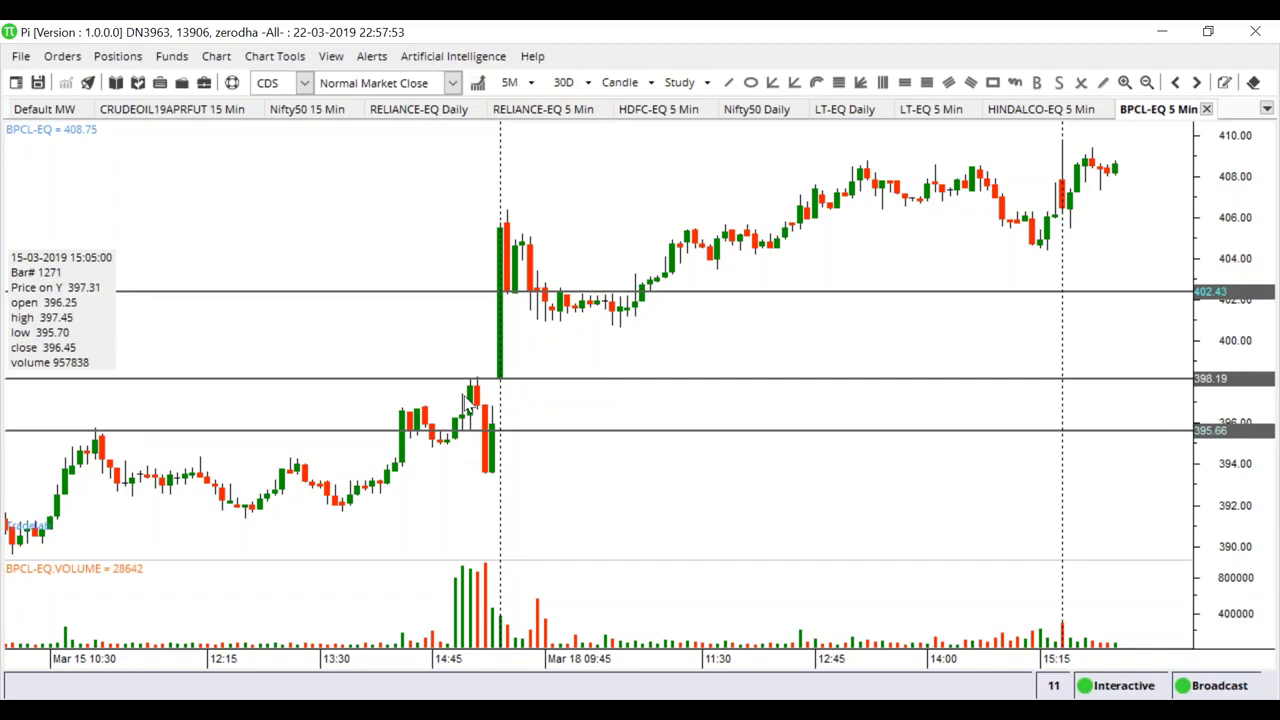
right_click(466, 395)
click(556, 186)
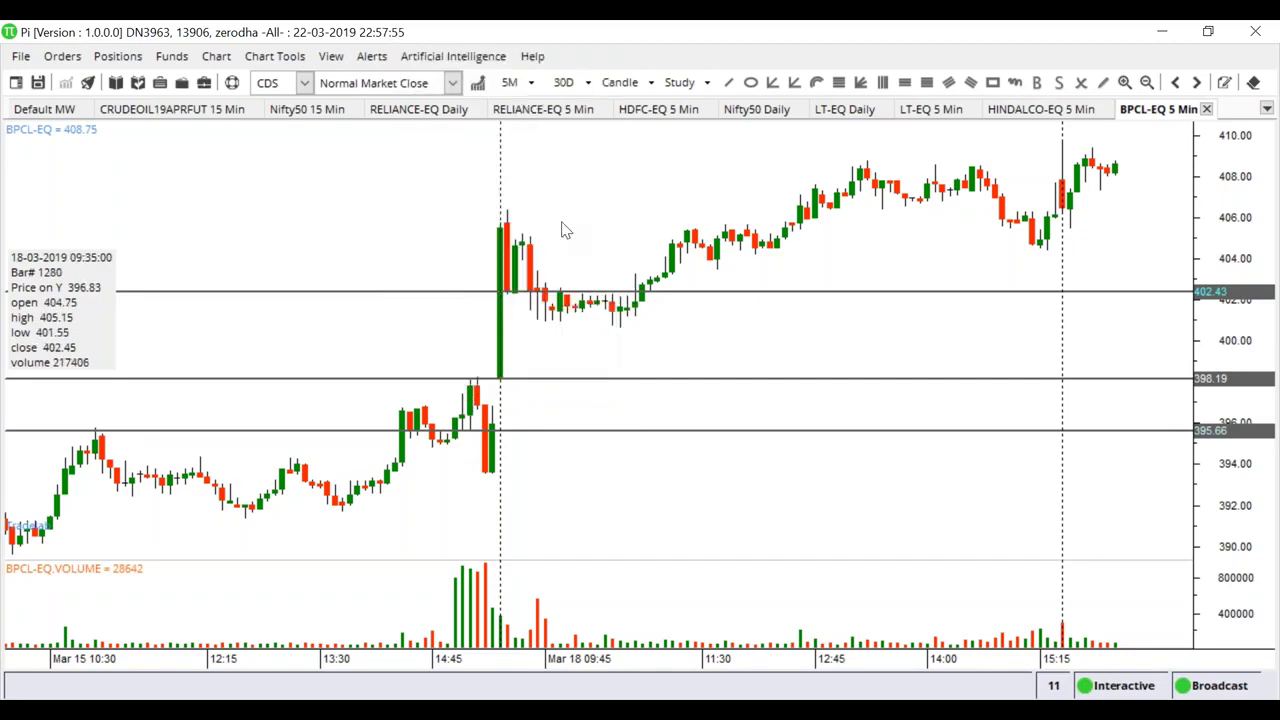
Recolour the 397.22 and 395.66 horizontal lines teal green.
double_click(566, 400)
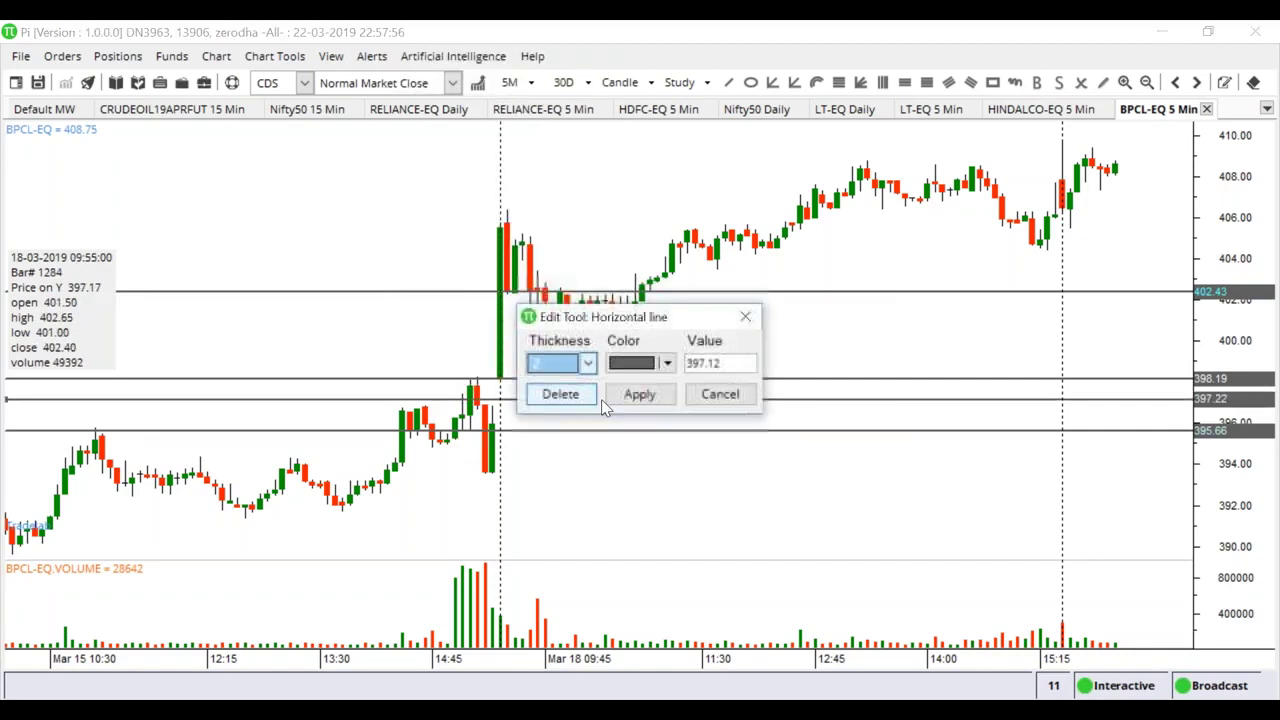
click(660, 363)
click(652, 438)
click(638, 394)
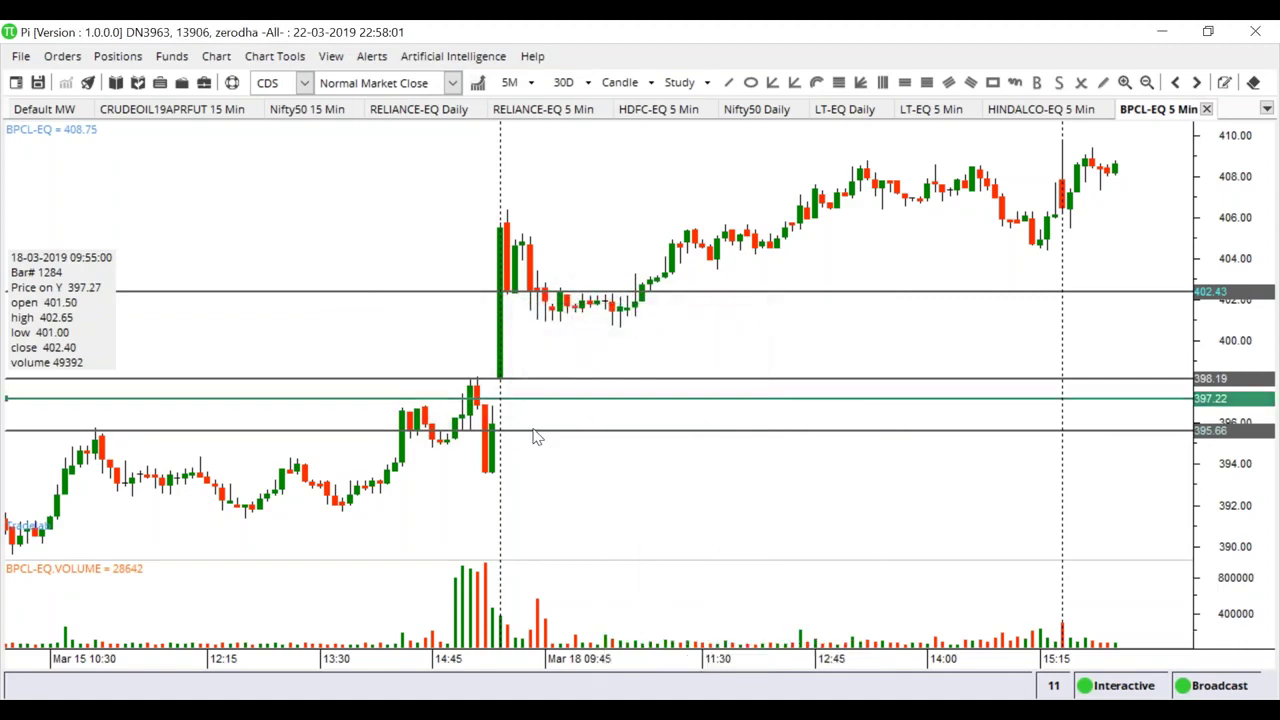
double_click(533, 431)
click(658, 364)
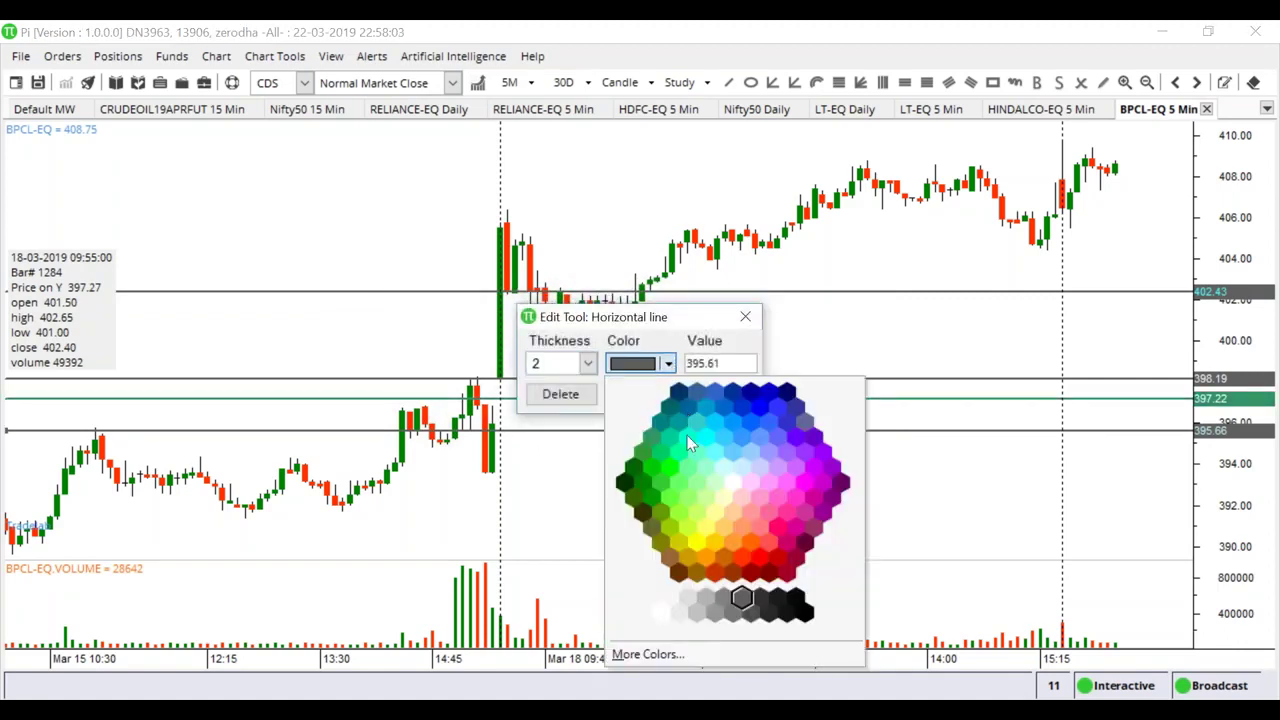
click(652, 436)
click(638, 394)
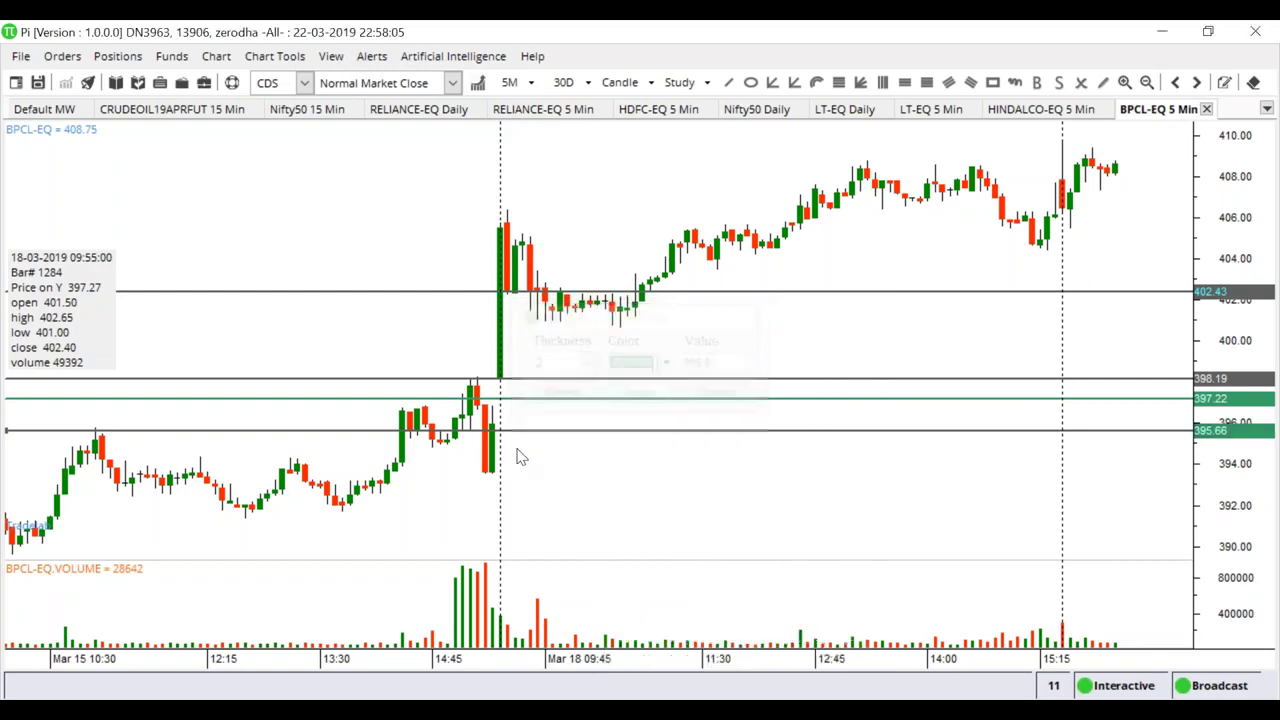
Insert a horizontal line at about 408.82 along the 18 March highs on the BPCL chart.
scroll(1004, 491, down, 2)
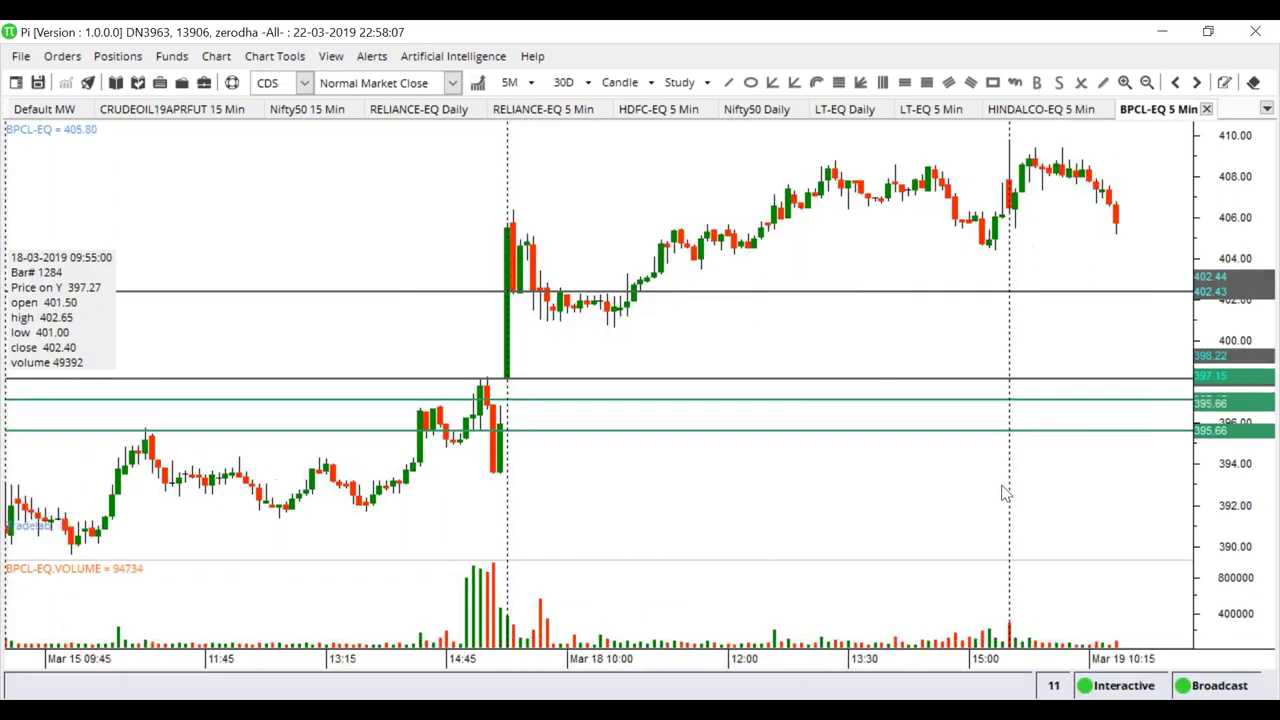
scroll(647, 380, up, 1)
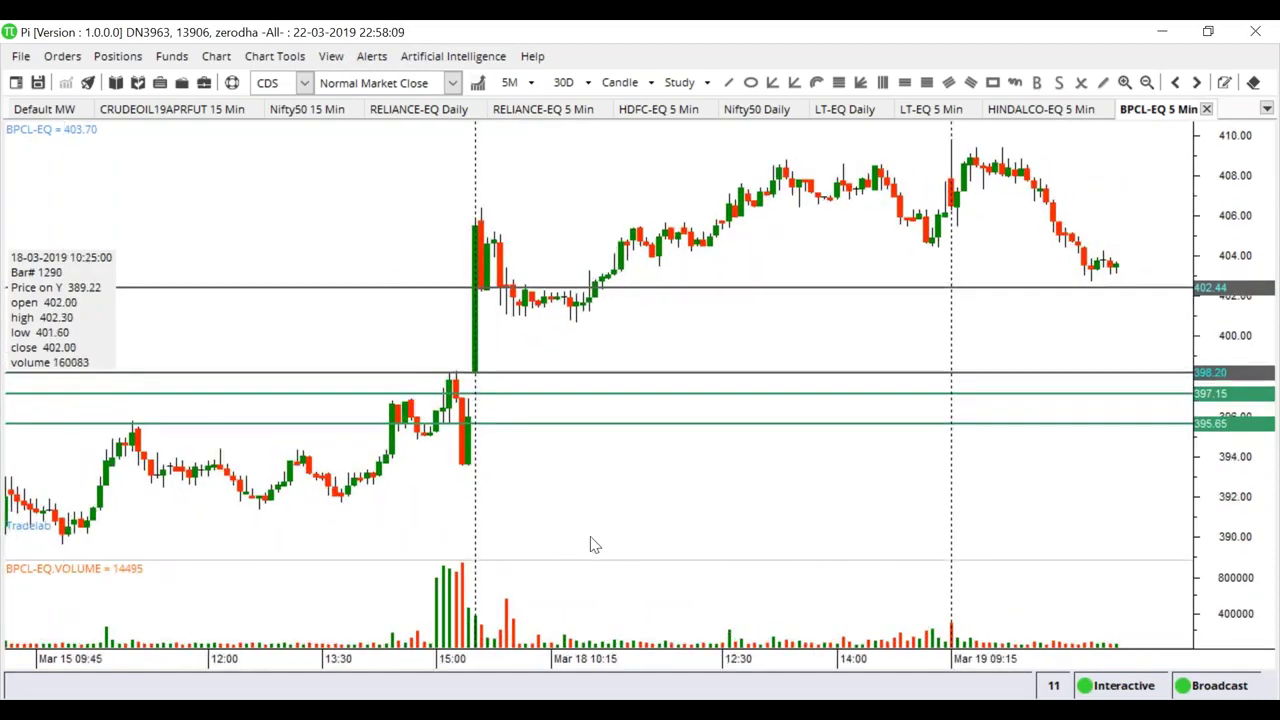
scroll(652, 540, down, 4)
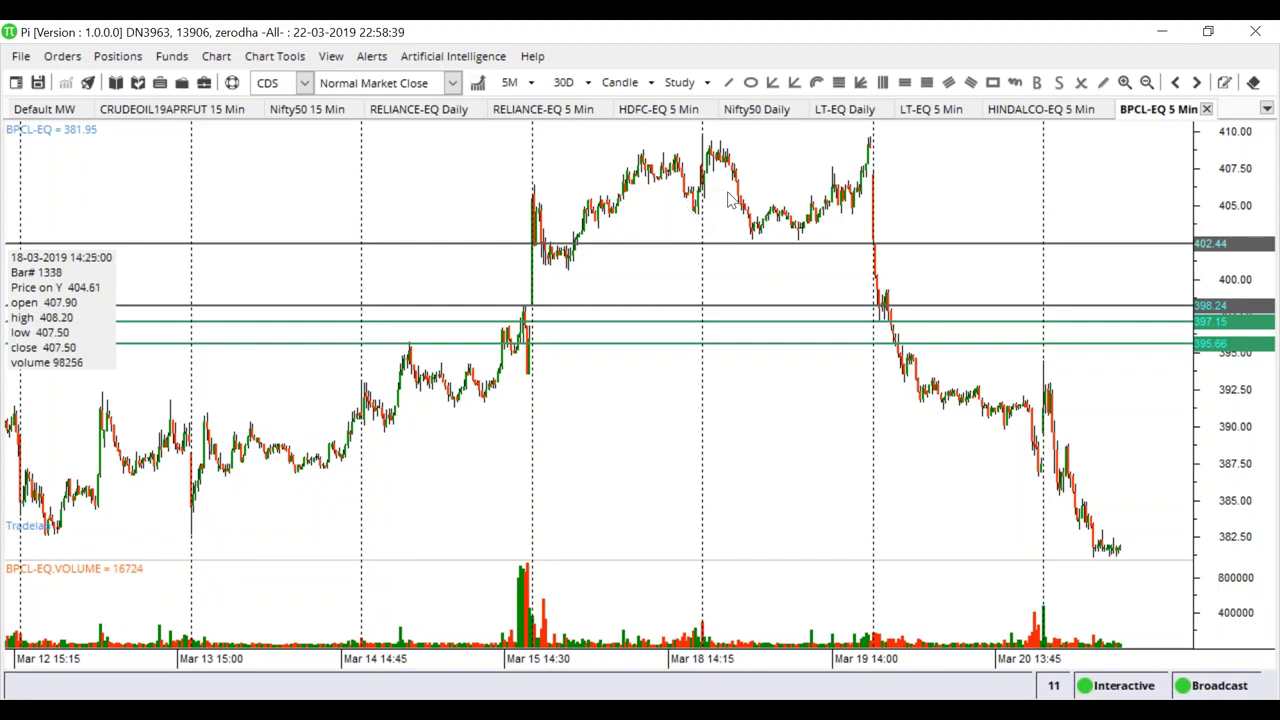
right_click(647, 150)
click(600, 149)
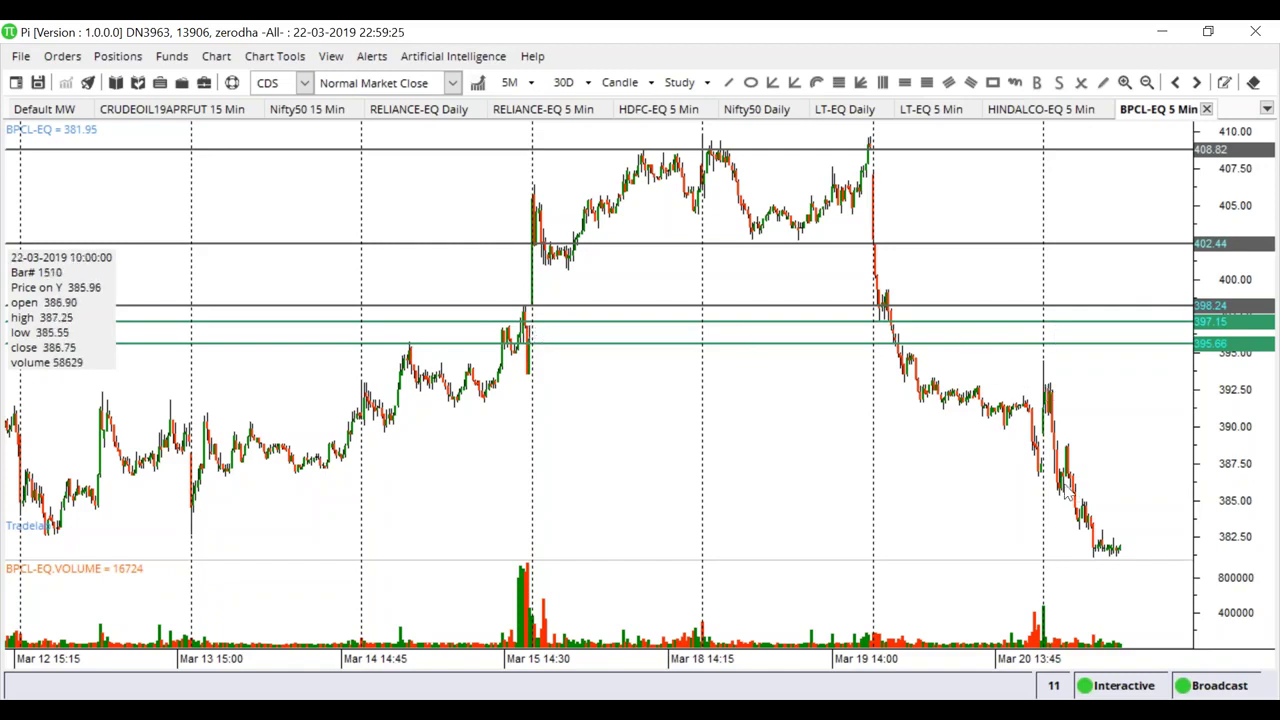
Insert horizontal lines at about 390.06 and 387.59 around the high-volume candles just before the 20 March close.
scroll(1070, 488, up, 4)
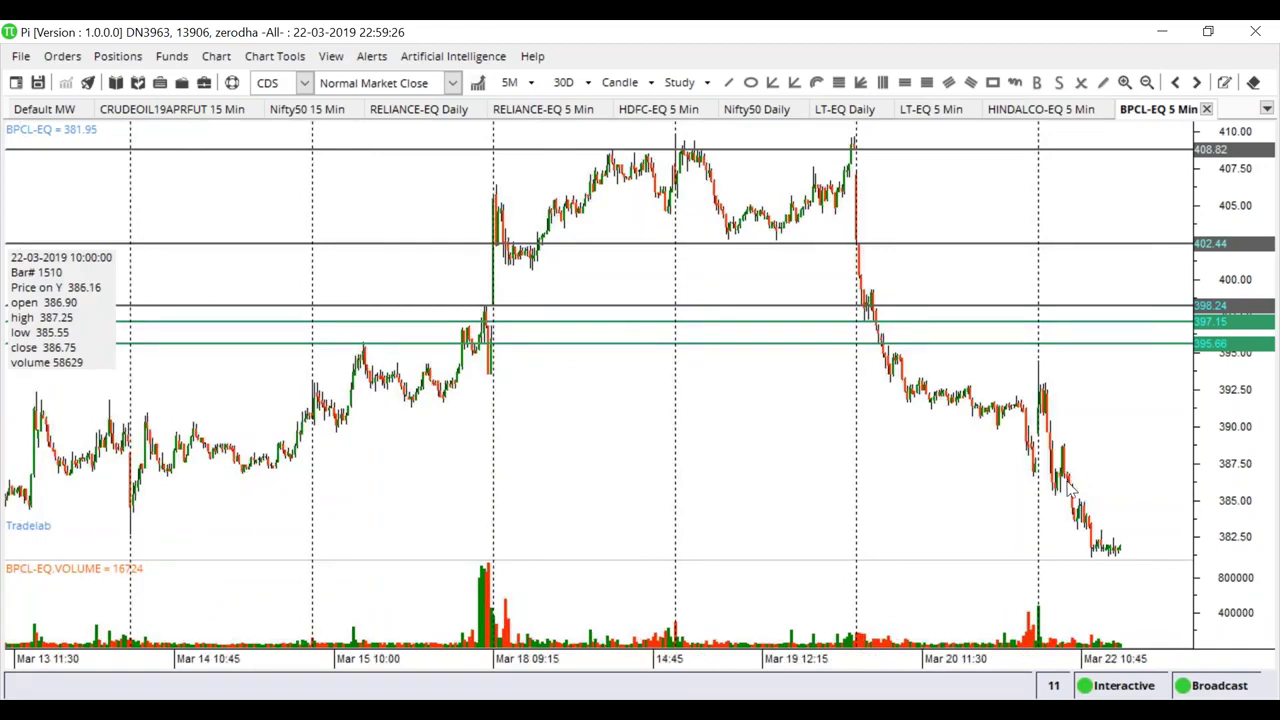
scroll(1080, 481, up, 2)
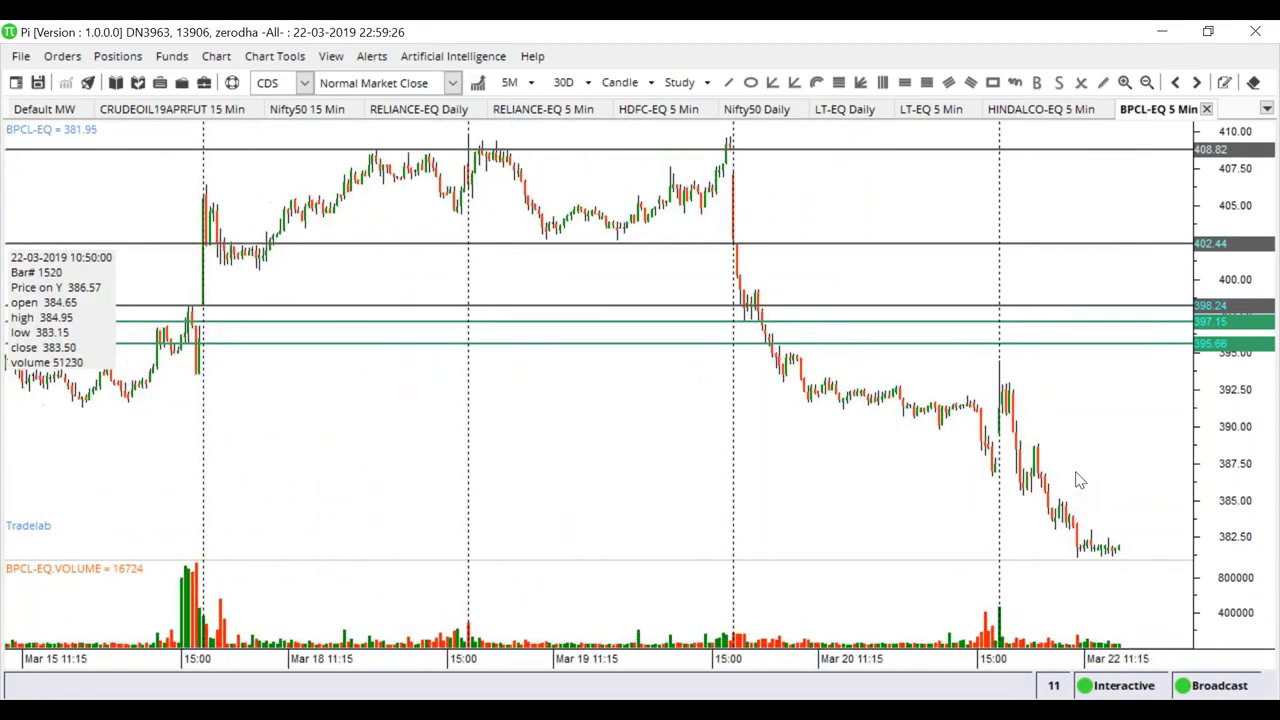
scroll(1080, 481, up, 4)
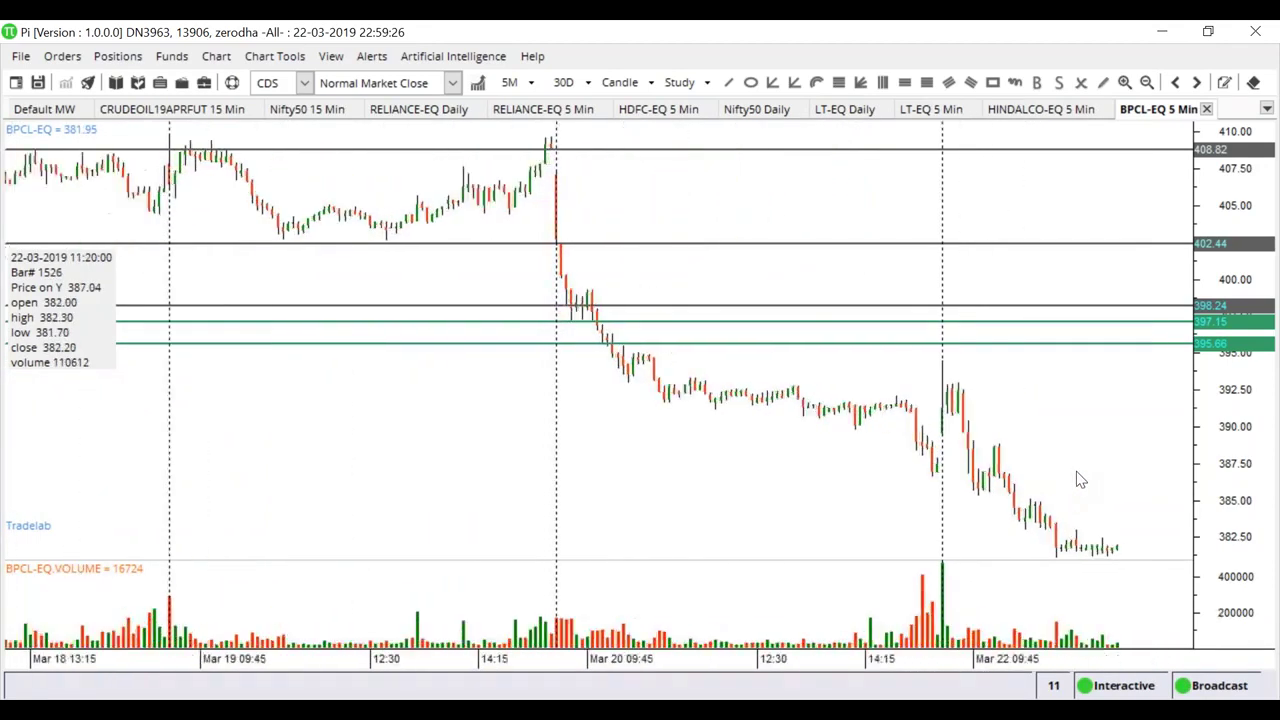
scroll(1080, 481, up, 3)
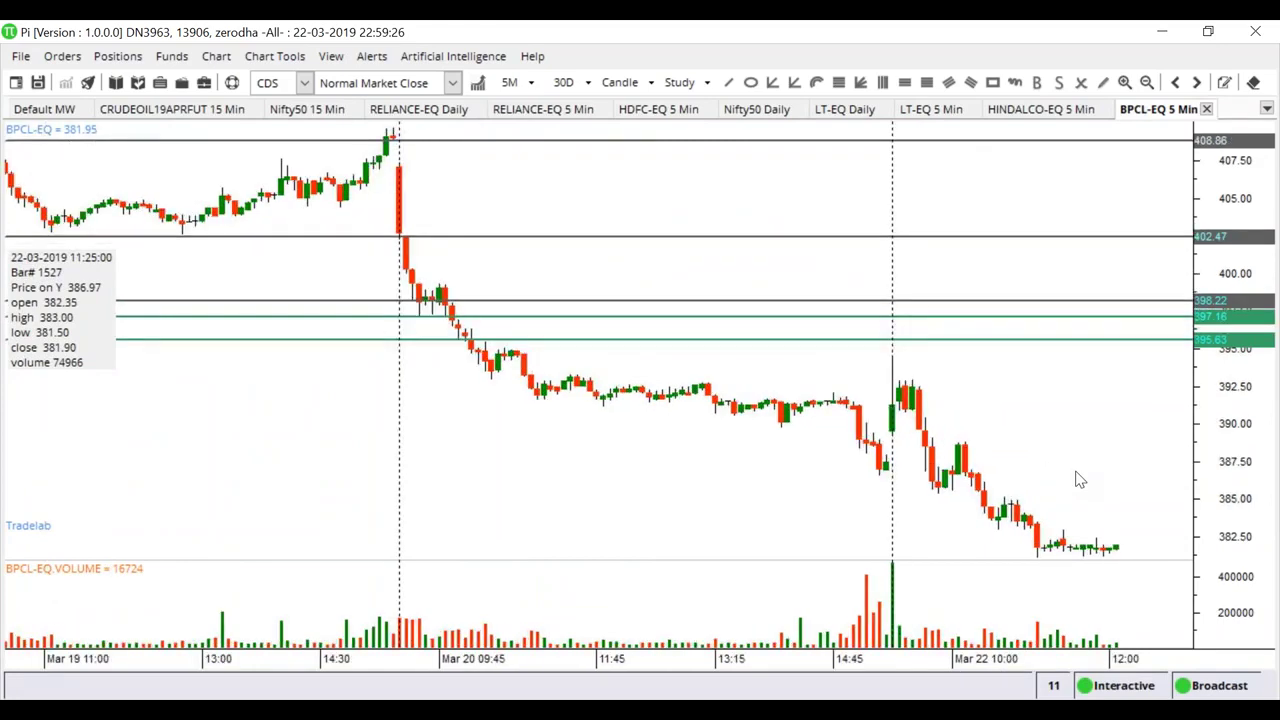
scroll(1080, 481, up, 3)
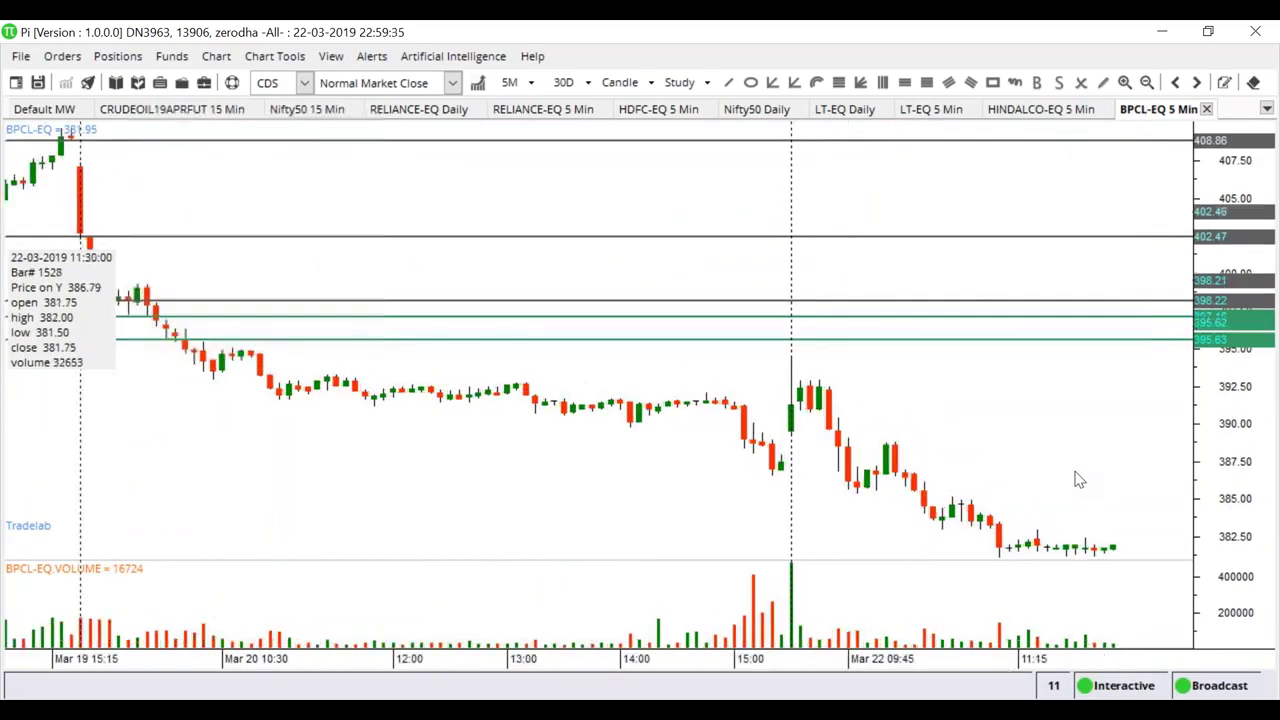
scroll(749, 632, up, 1)
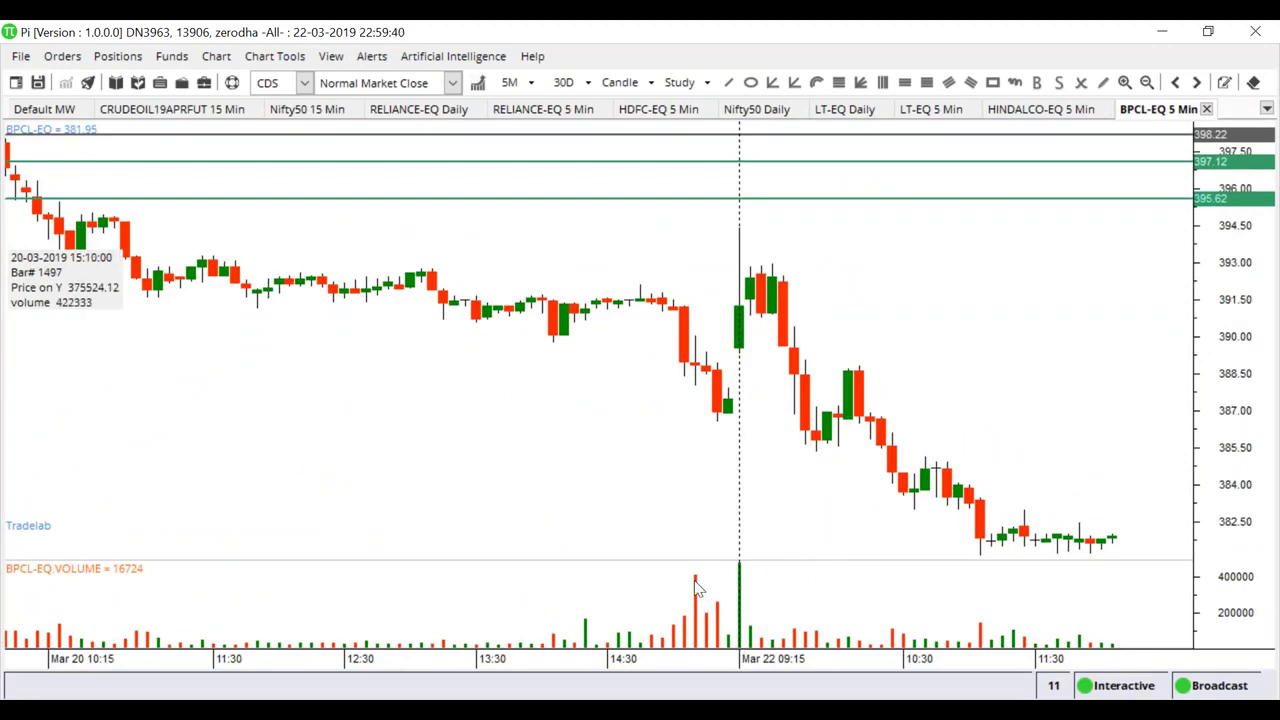
right_click(698, 338)
click(758, 464)
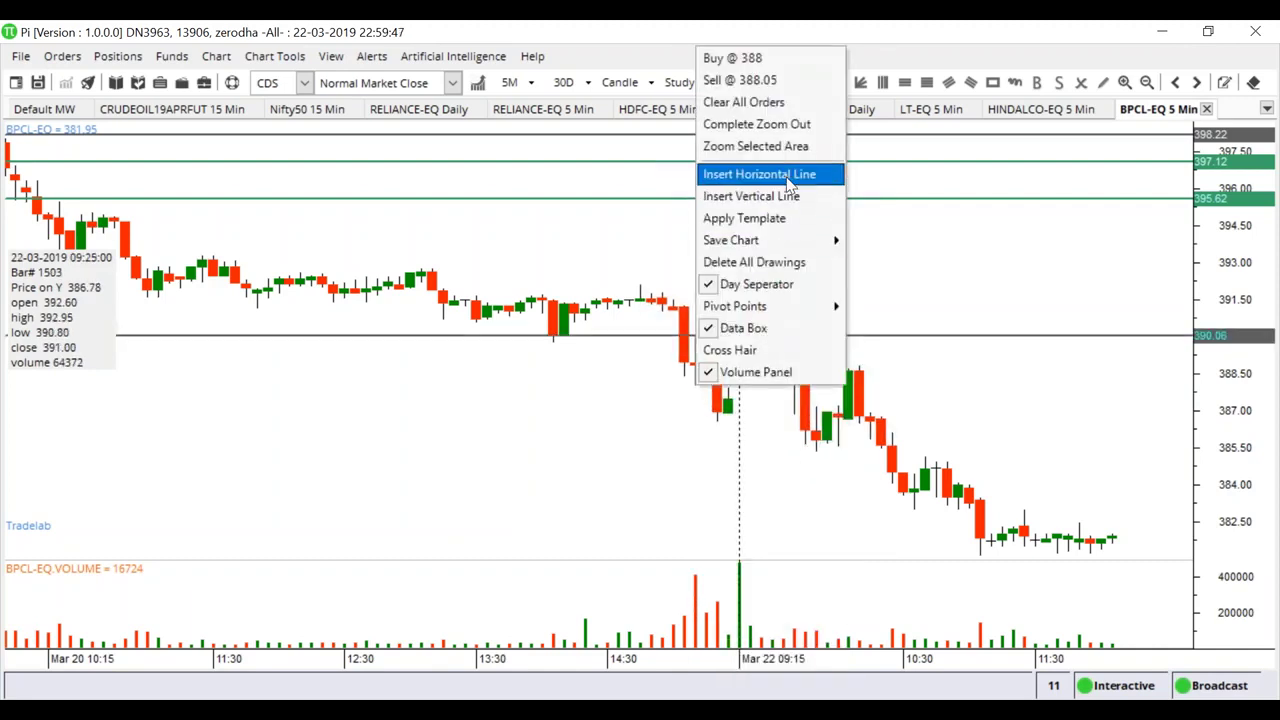
click(750, 174)
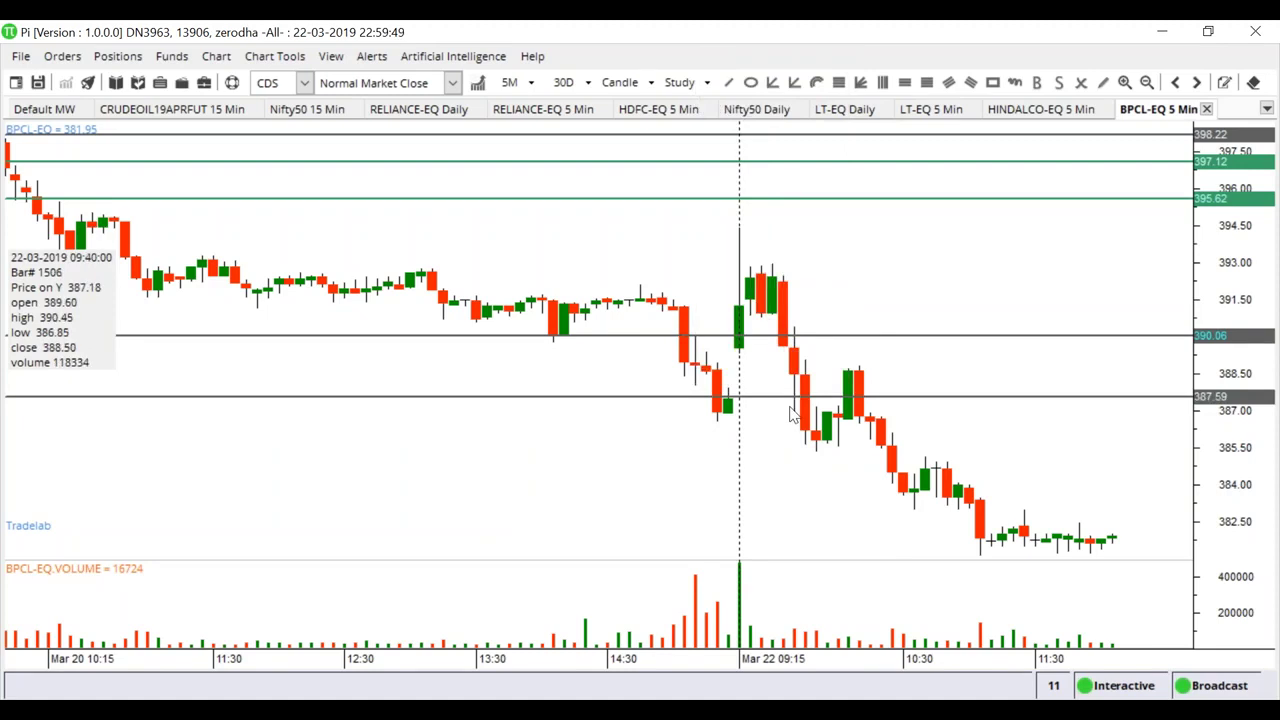
click(773, 397)
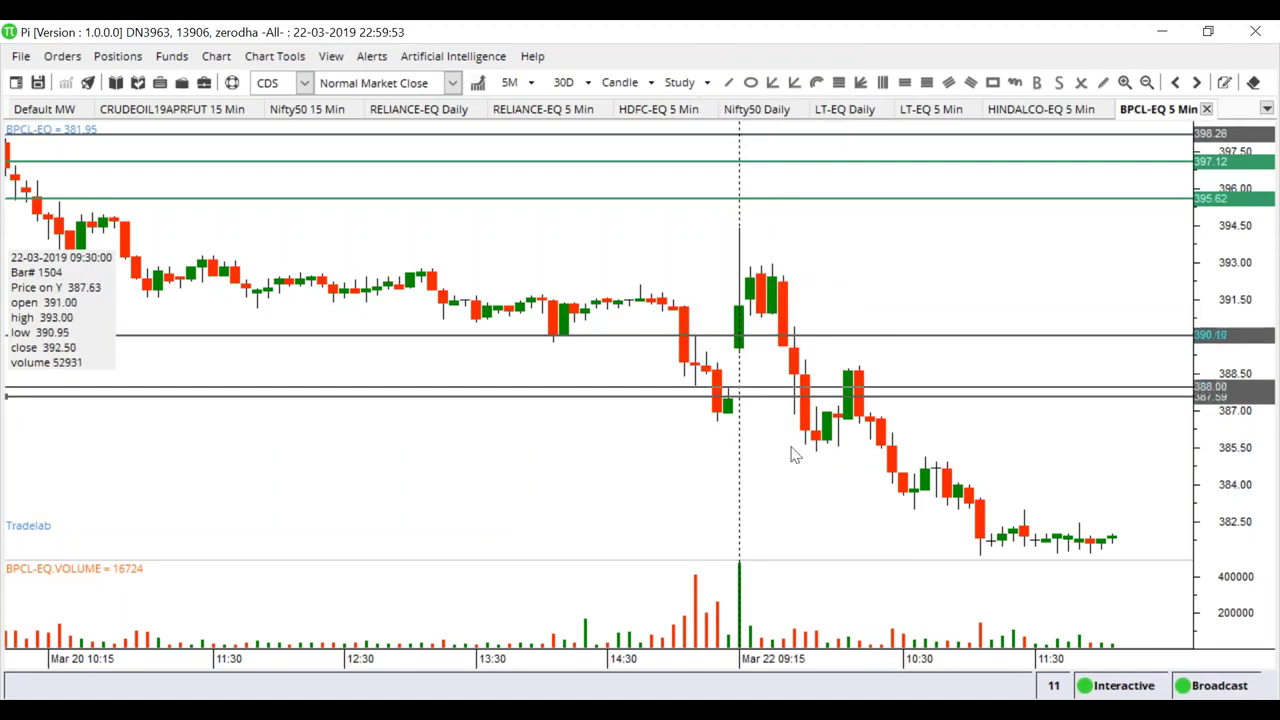
drag(780, 396, 780, 386)
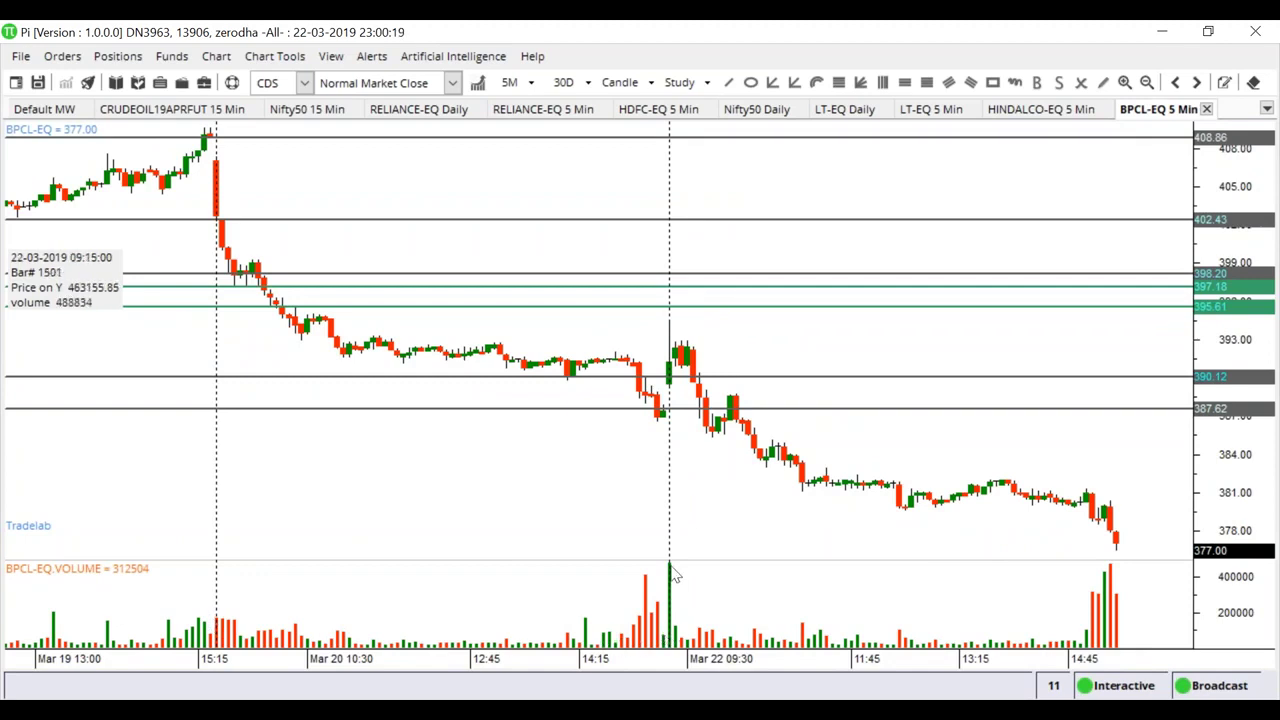
Draw a rectangle spanning the high and low of the 22 March 09:15 candle, extended across the rest of the session.
click(994, 84)
drag(642, 318, 1192, 386)
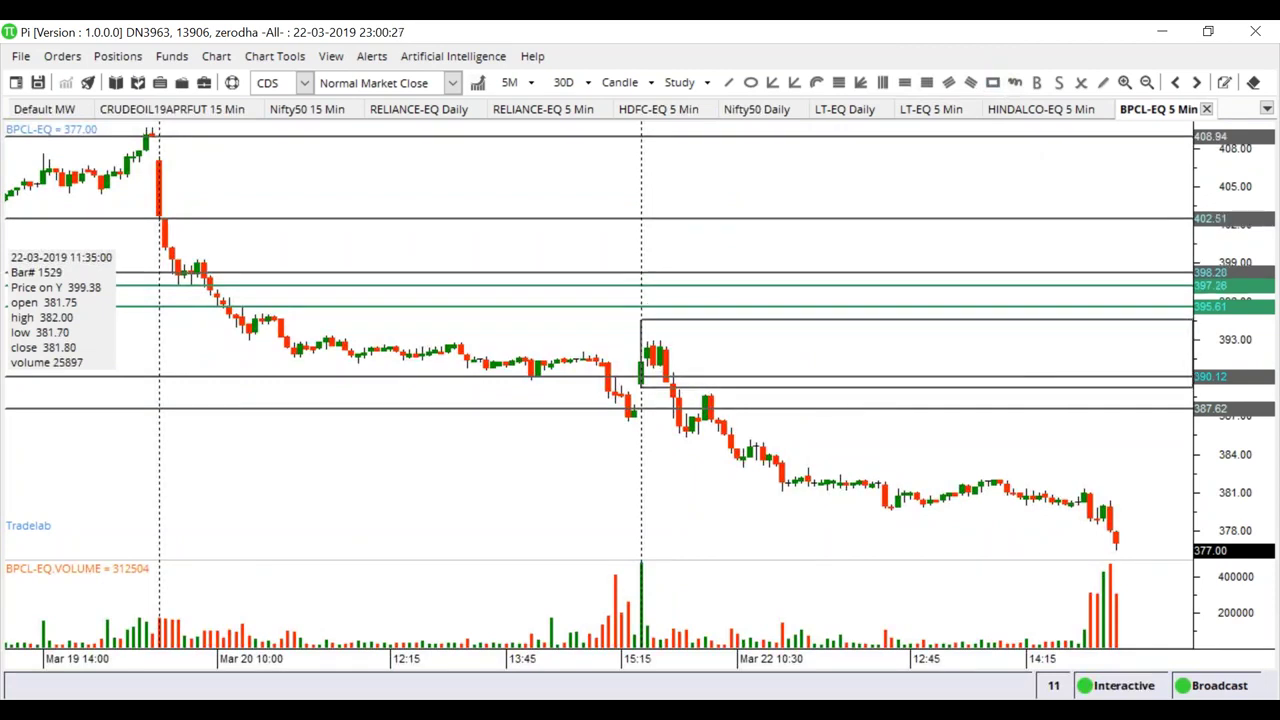
Examine how price and volume behave on 22 March relative to the rectangle and the two lines around it.
scroll(468, 486, up, 3)
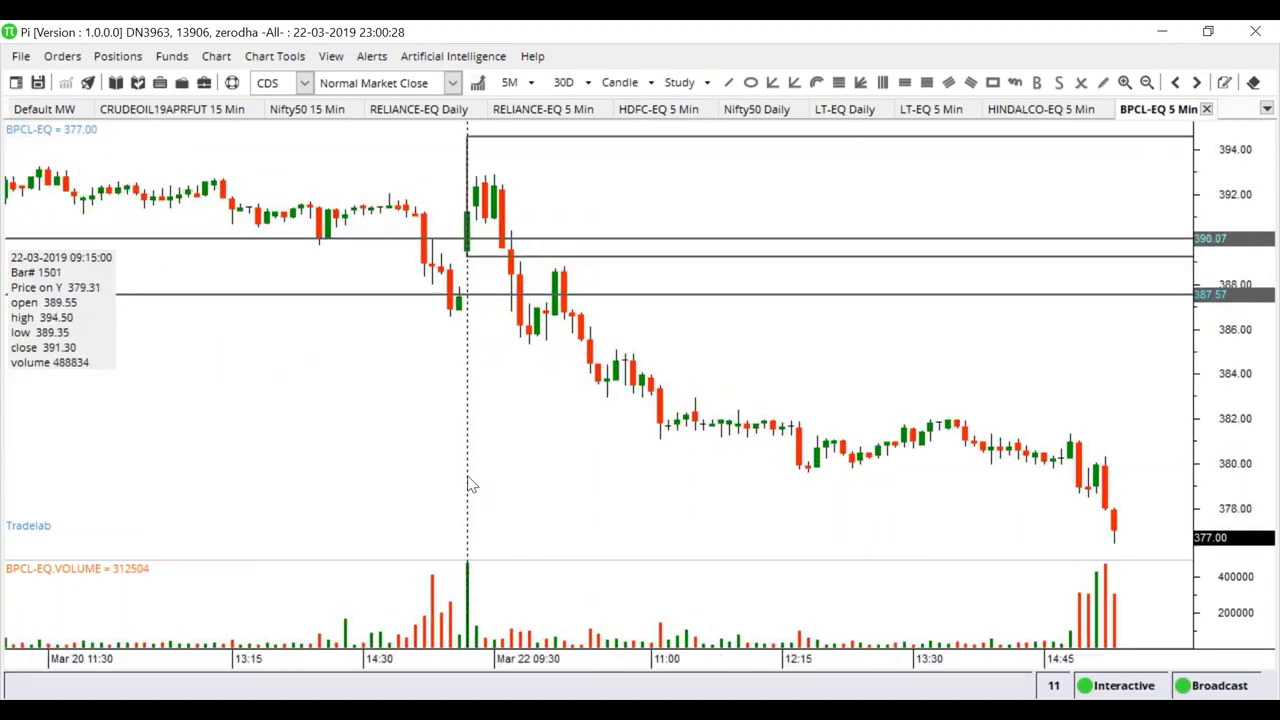
scroll(452, 245, up, 1)
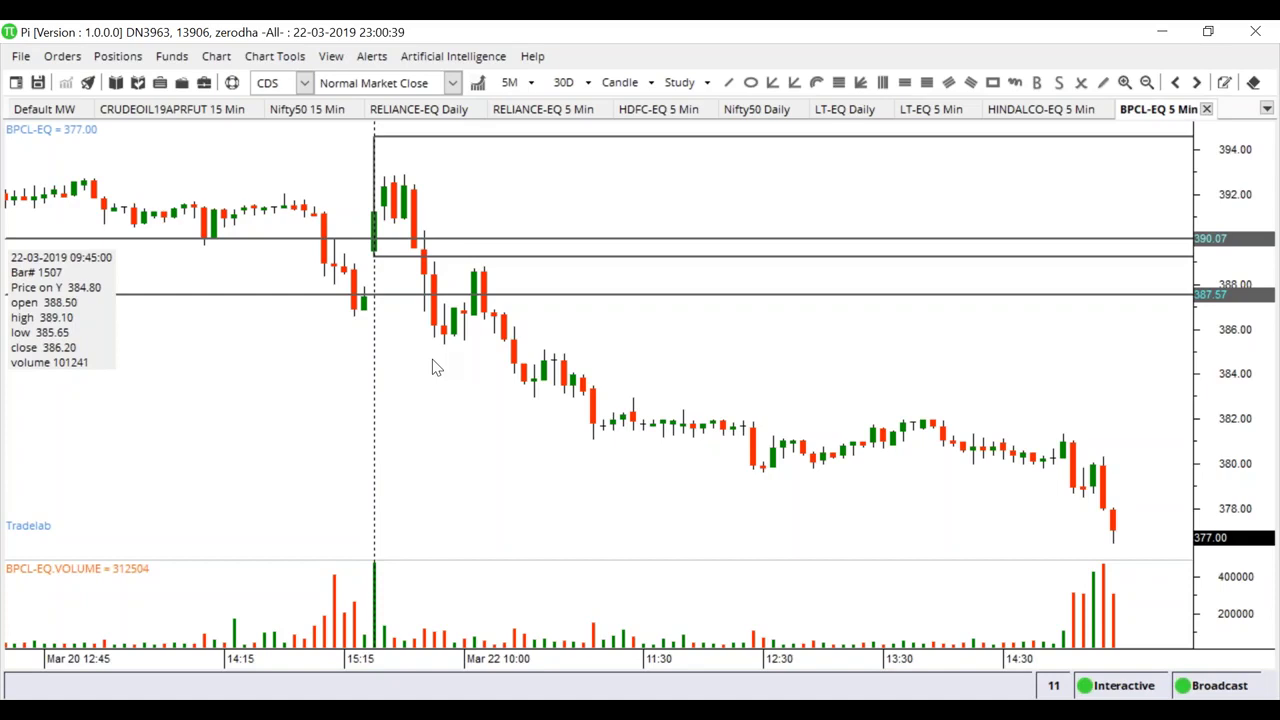
scroll(432, 367, down, 3)
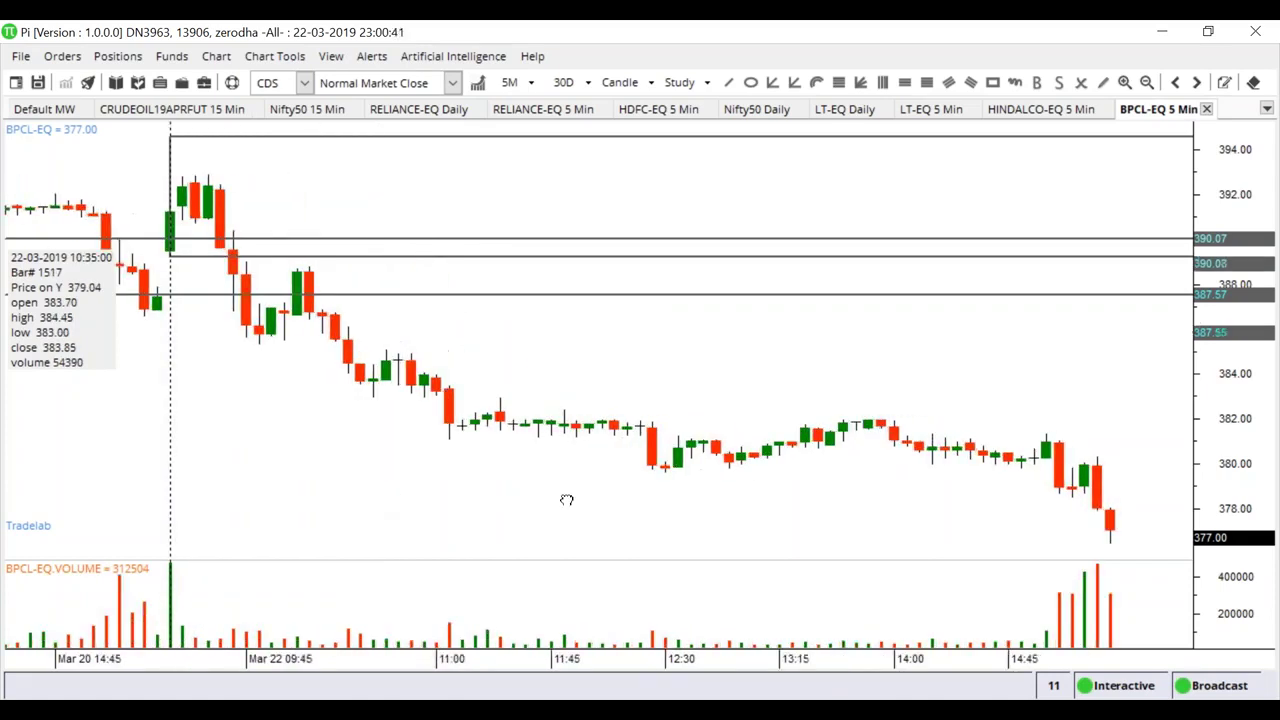
scroll(566, 500, up, 3)
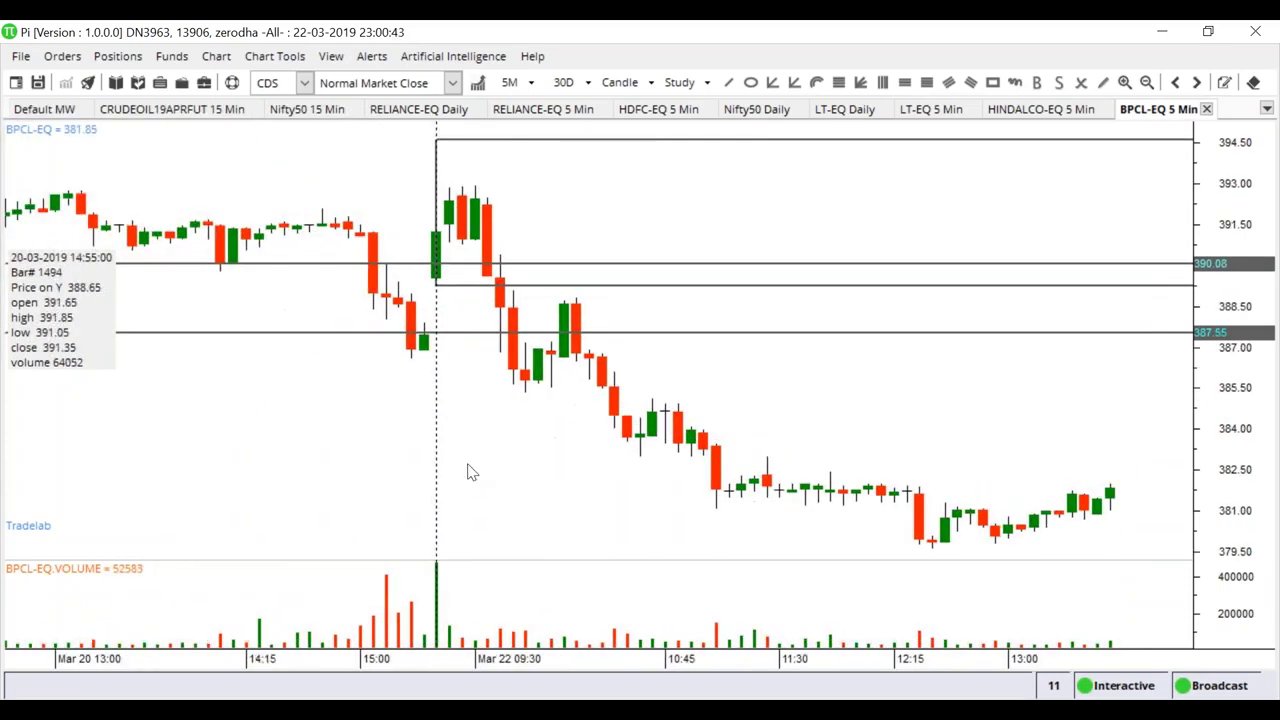
scroll(491, 457, down, 2)
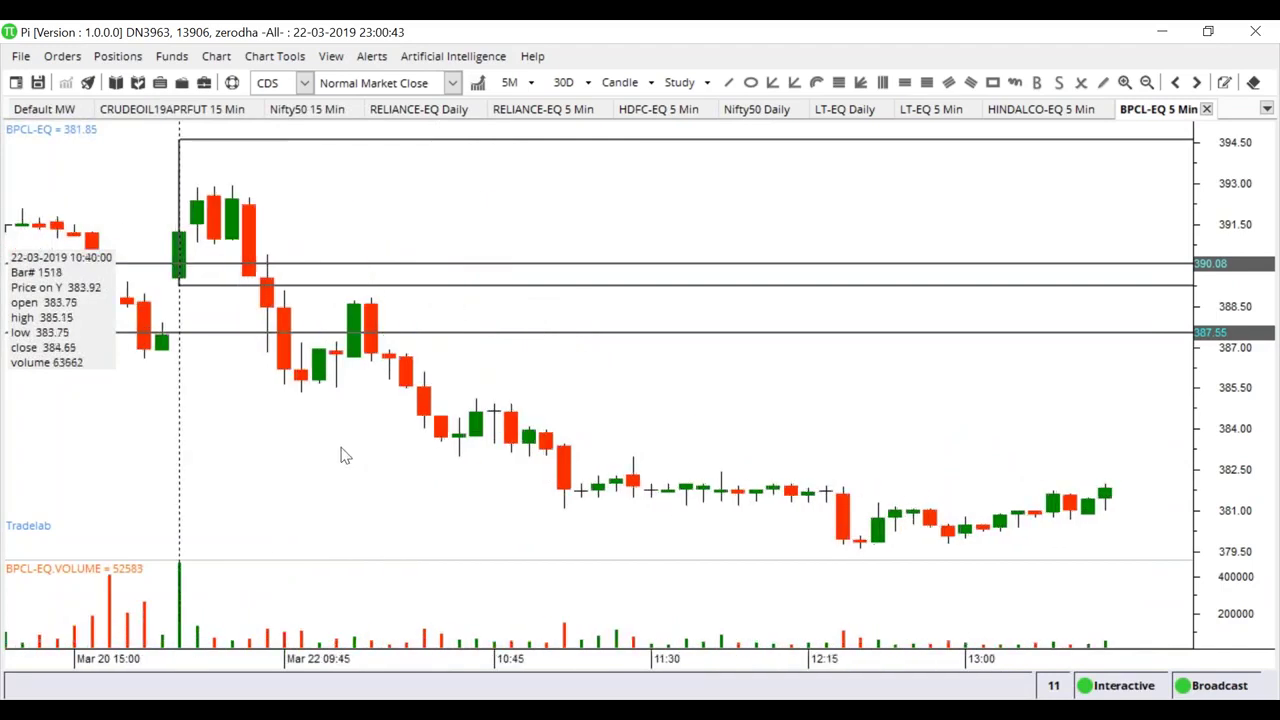
scroll(360, 453, down, 2)
scroll(677, 449, up, 3)
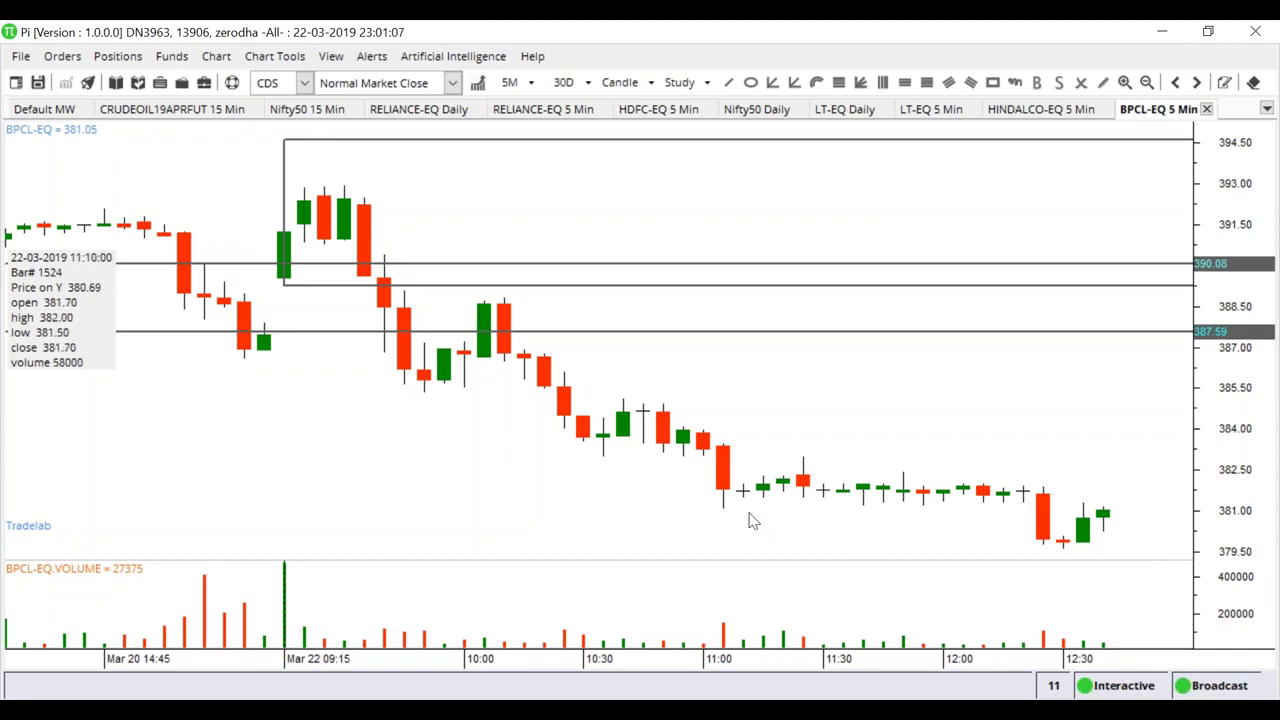
scroll(747, 512, down, 2)
scroll(747, 512, down, 2)
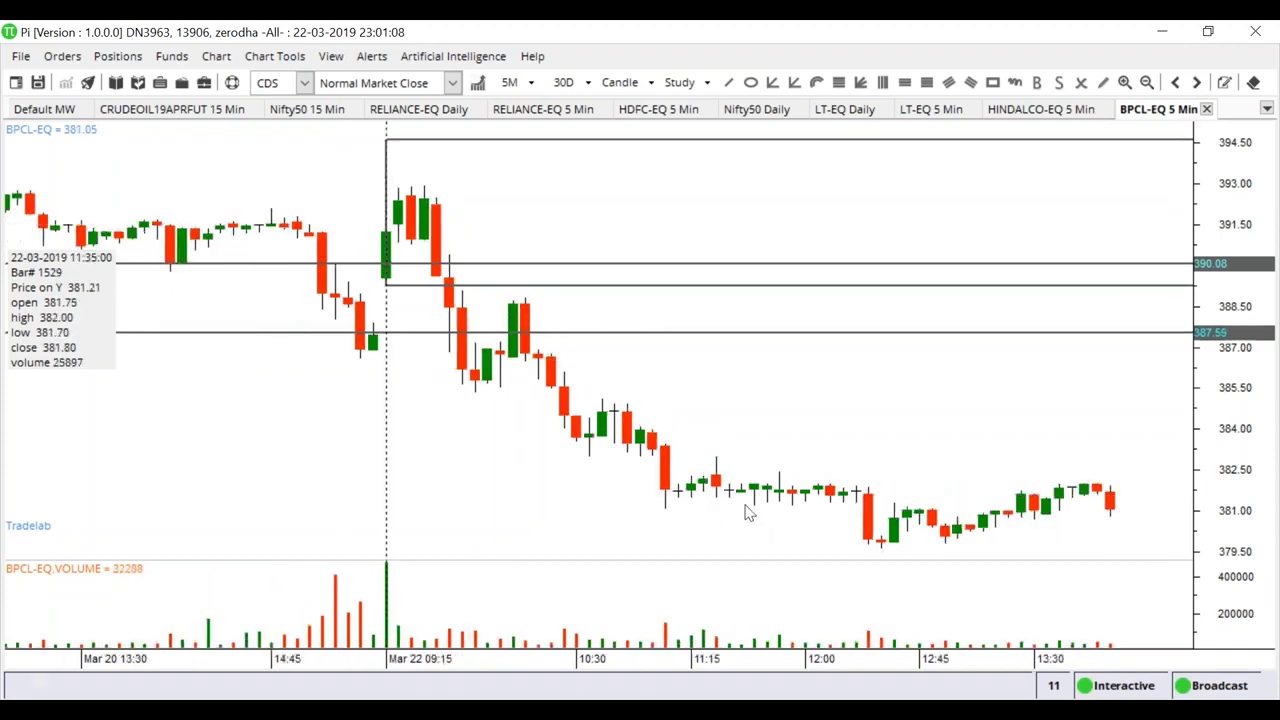
Move the horizontal line just beneath the rectangle up to about 387.93.
scroll(747, 512, down, 3)
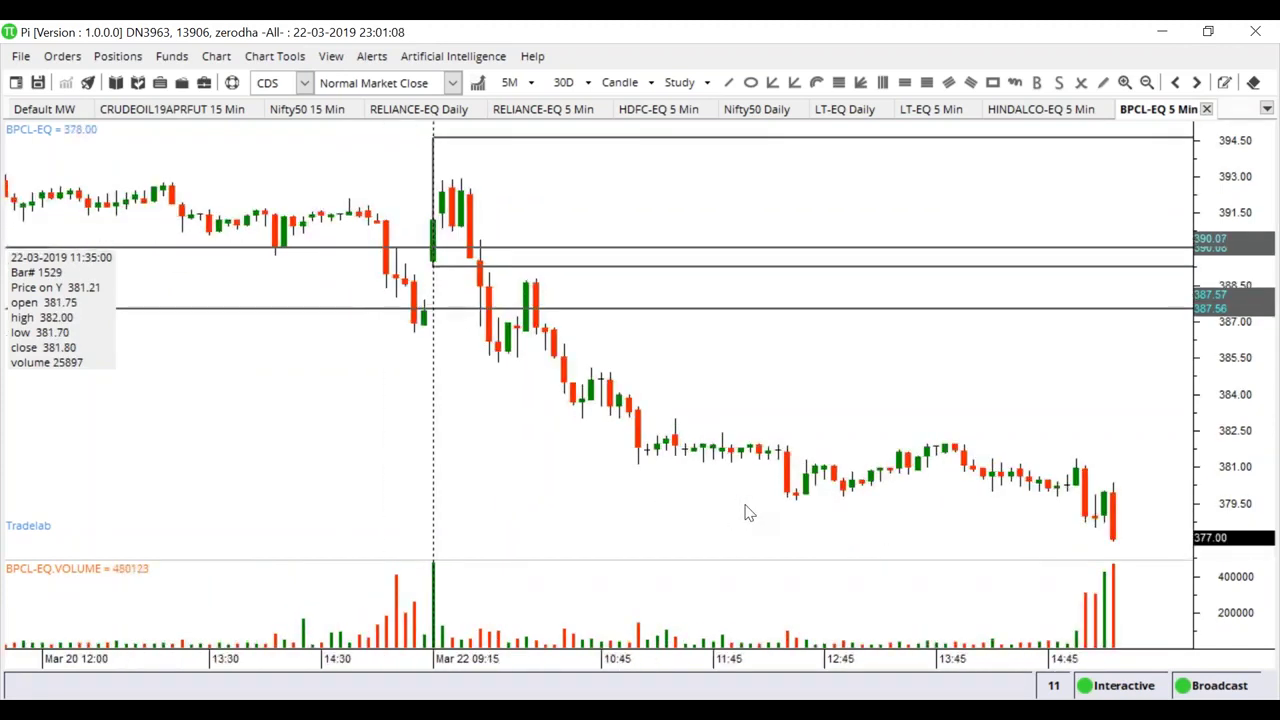
scroll(747, 512, down, 3)
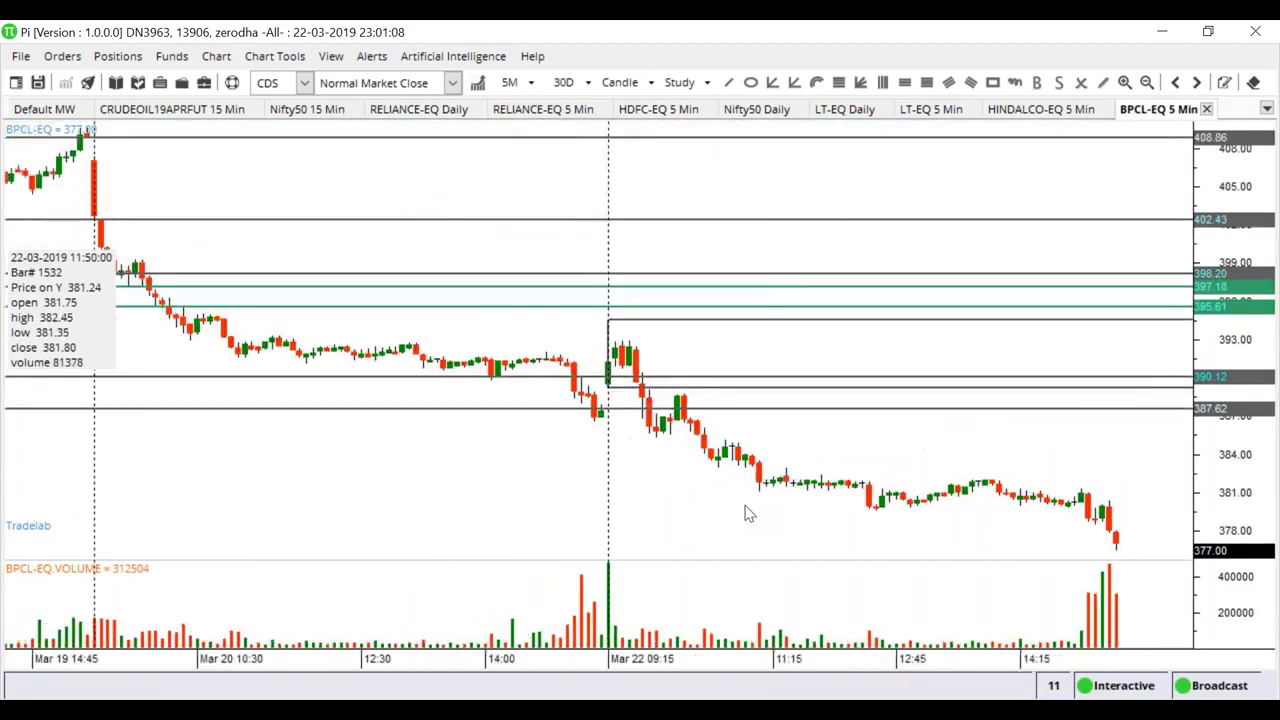
scroll(611, 401, down, 1)
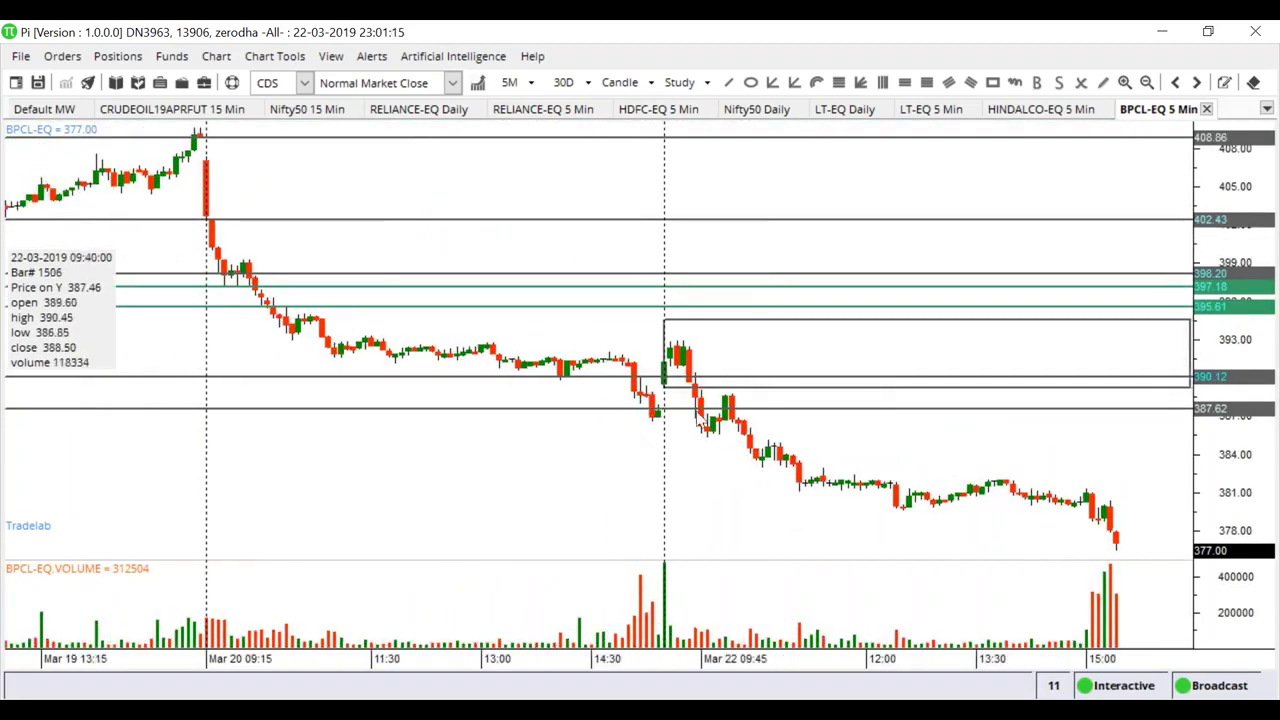
click(676, 409)
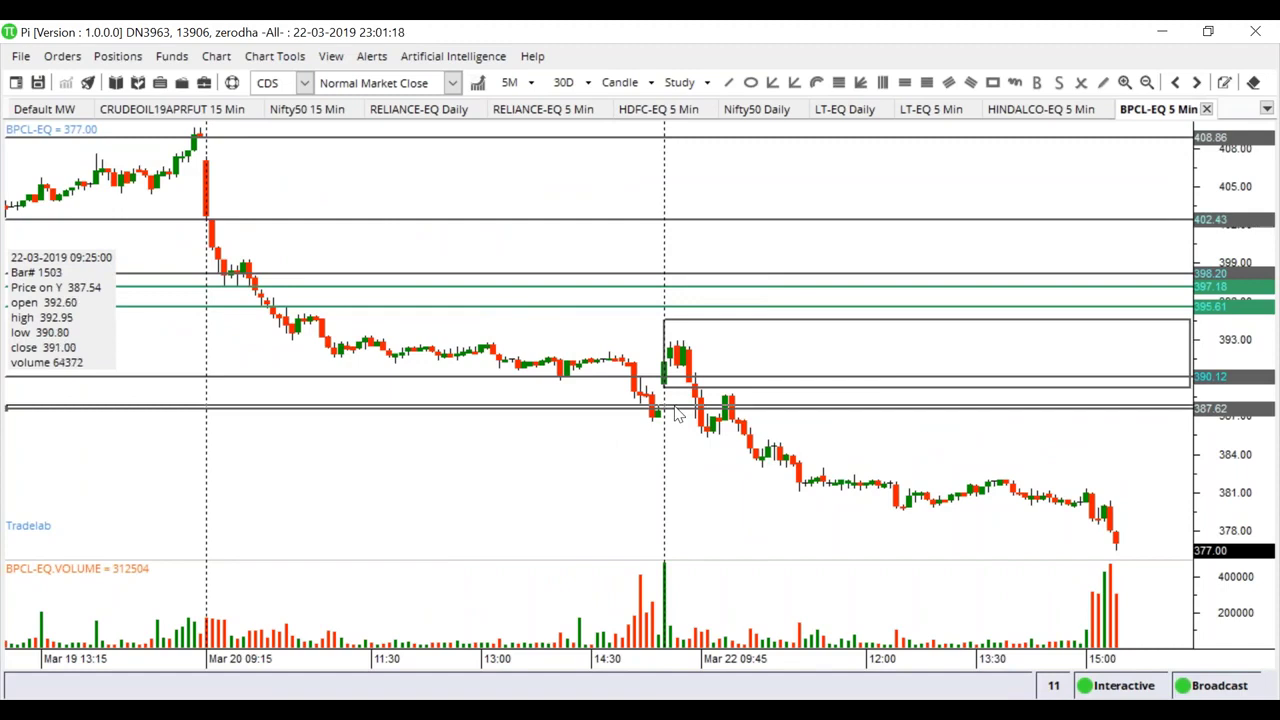
drag(676, 409, 678, 405)
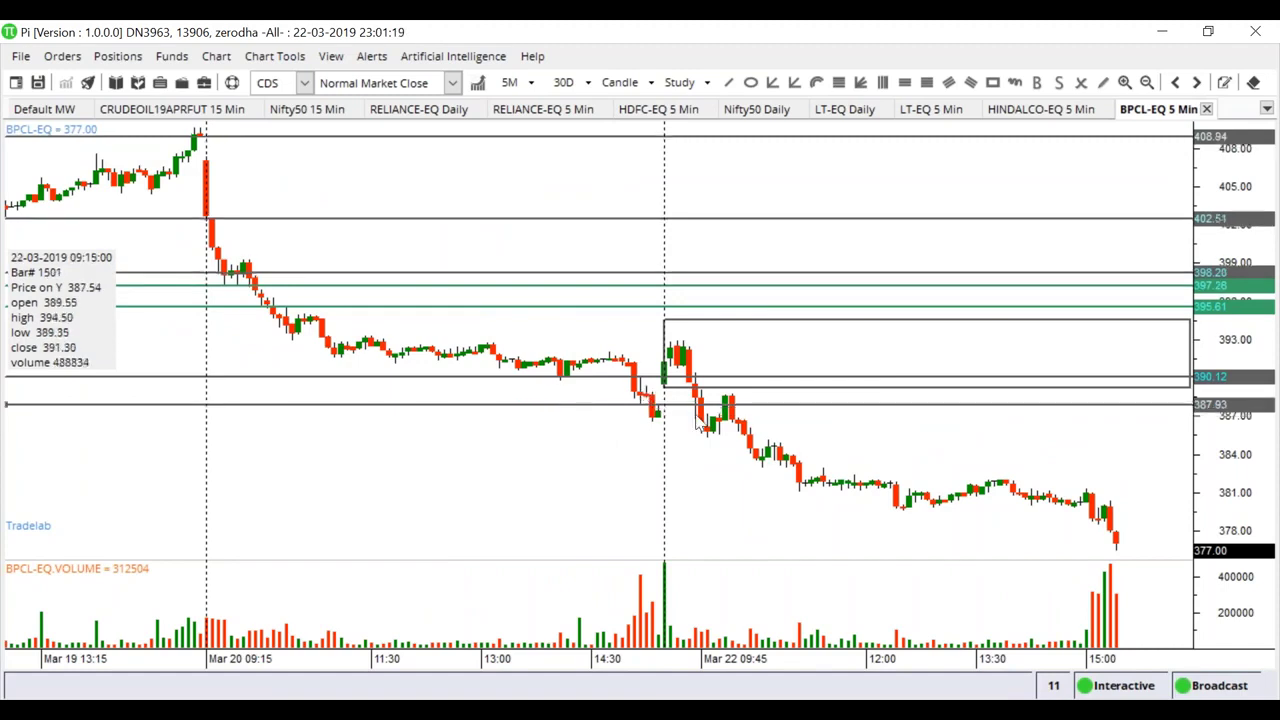
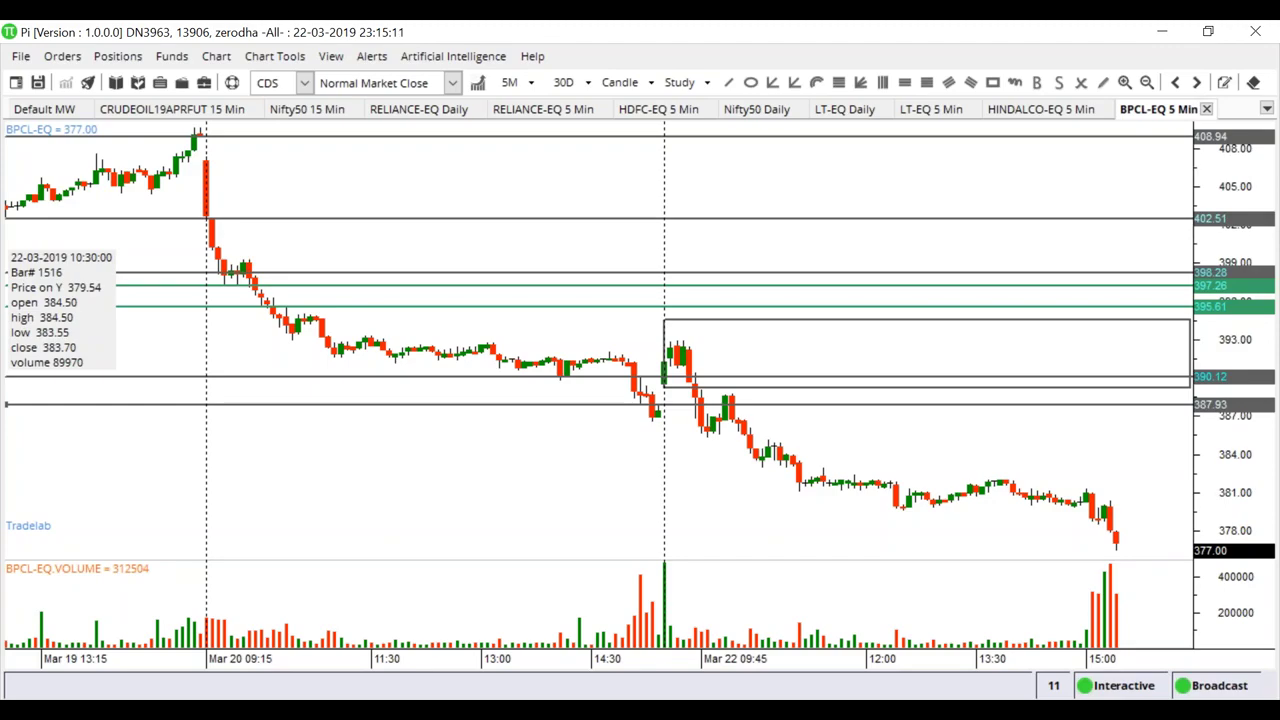
Switch to the browser and open the Nifty IT streaming chart on Investing.com in a new tab.
key(alt+Tab)
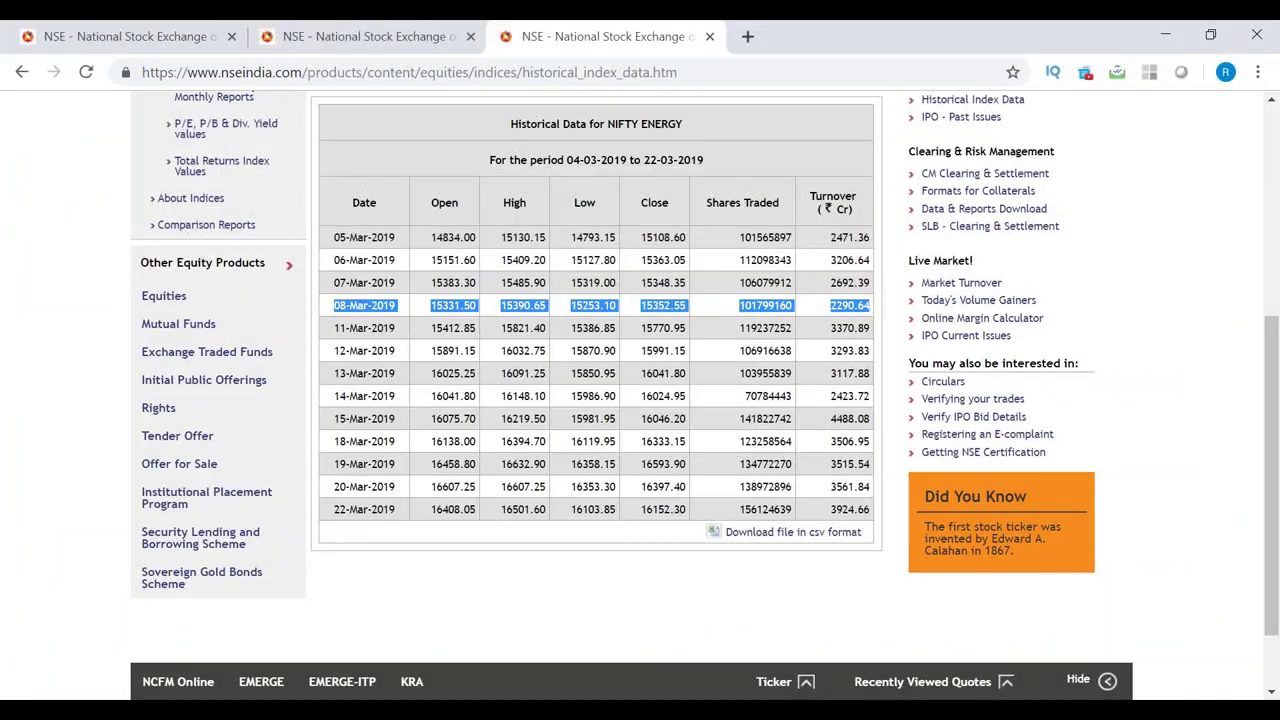
click(745, 37)
click(287, 112)
click(306, 229)
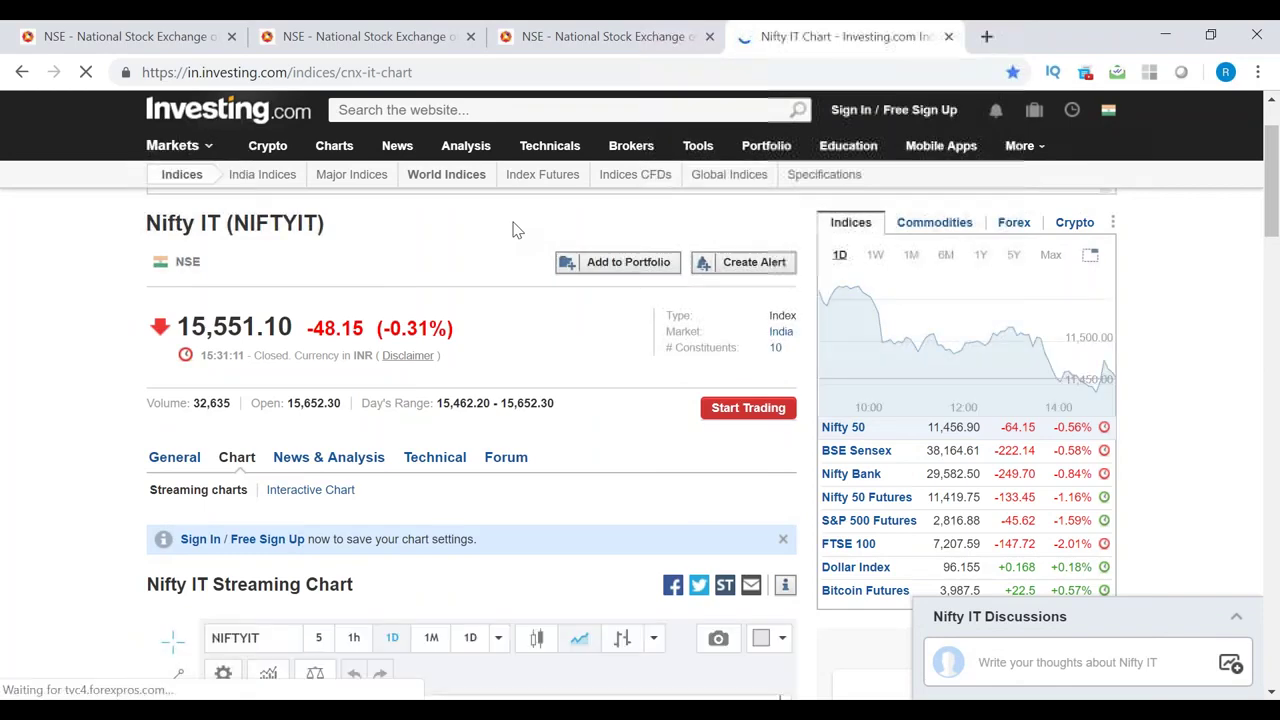
scroll(517, 229, down, 4)
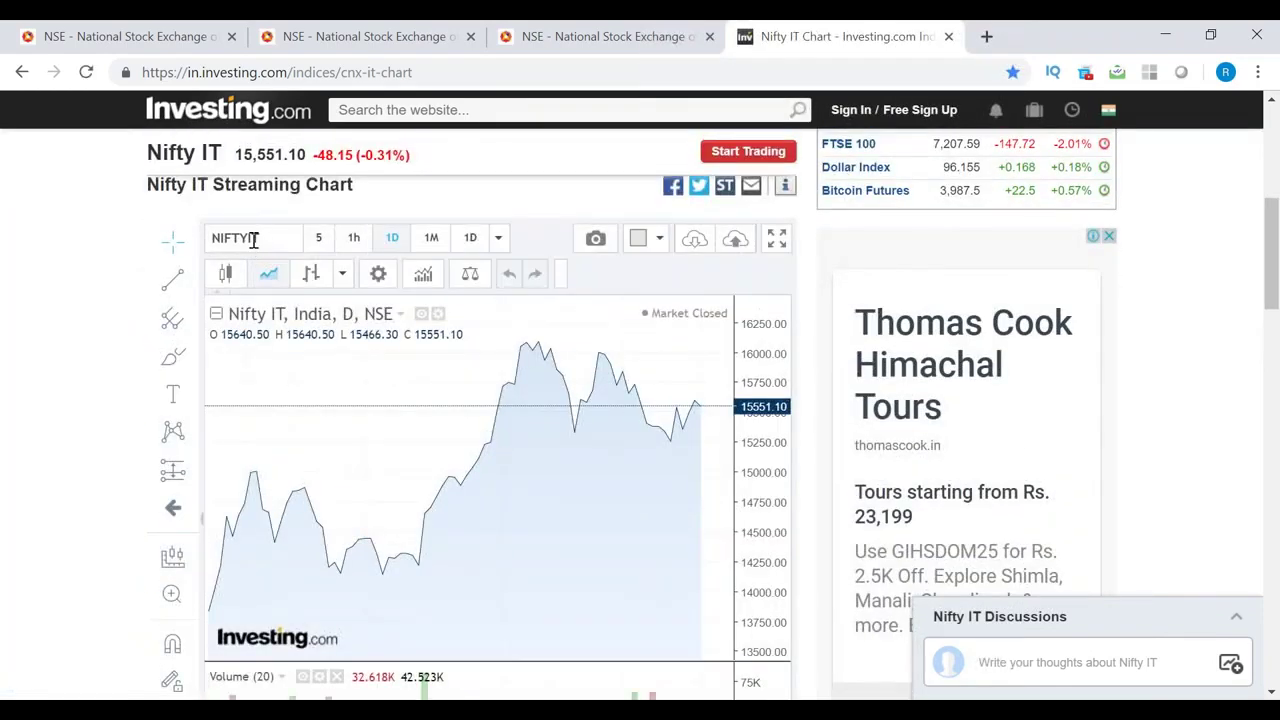
Load the Nifty Metal index in the streaming chart and show it full screen with candlesticks.
click(258, 239)
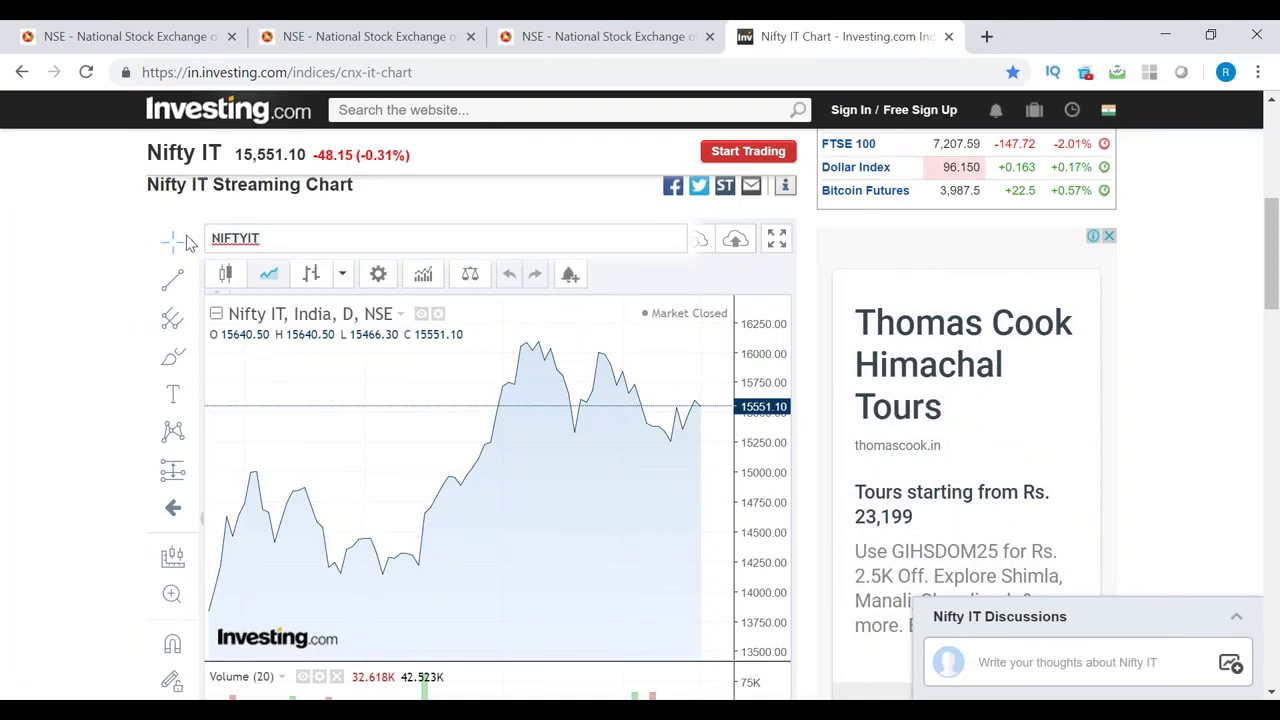
key(ctrl+a)
text(NIFTY)
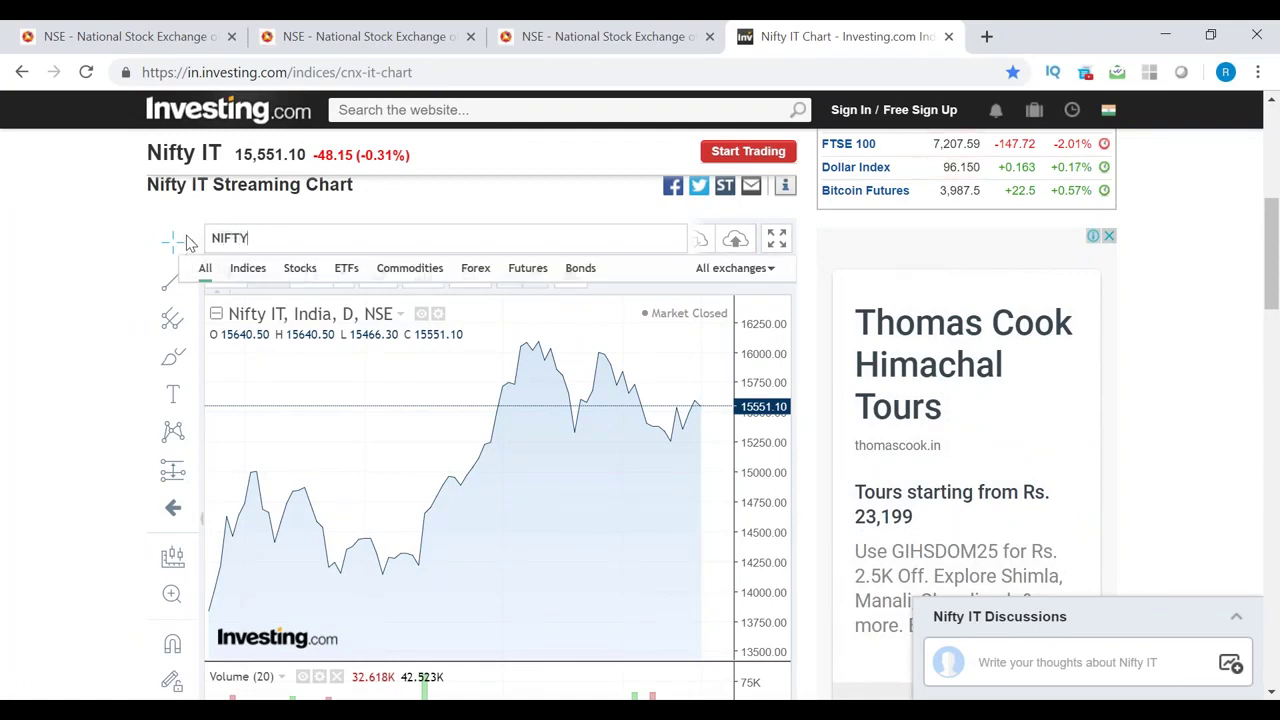
text( METAL)
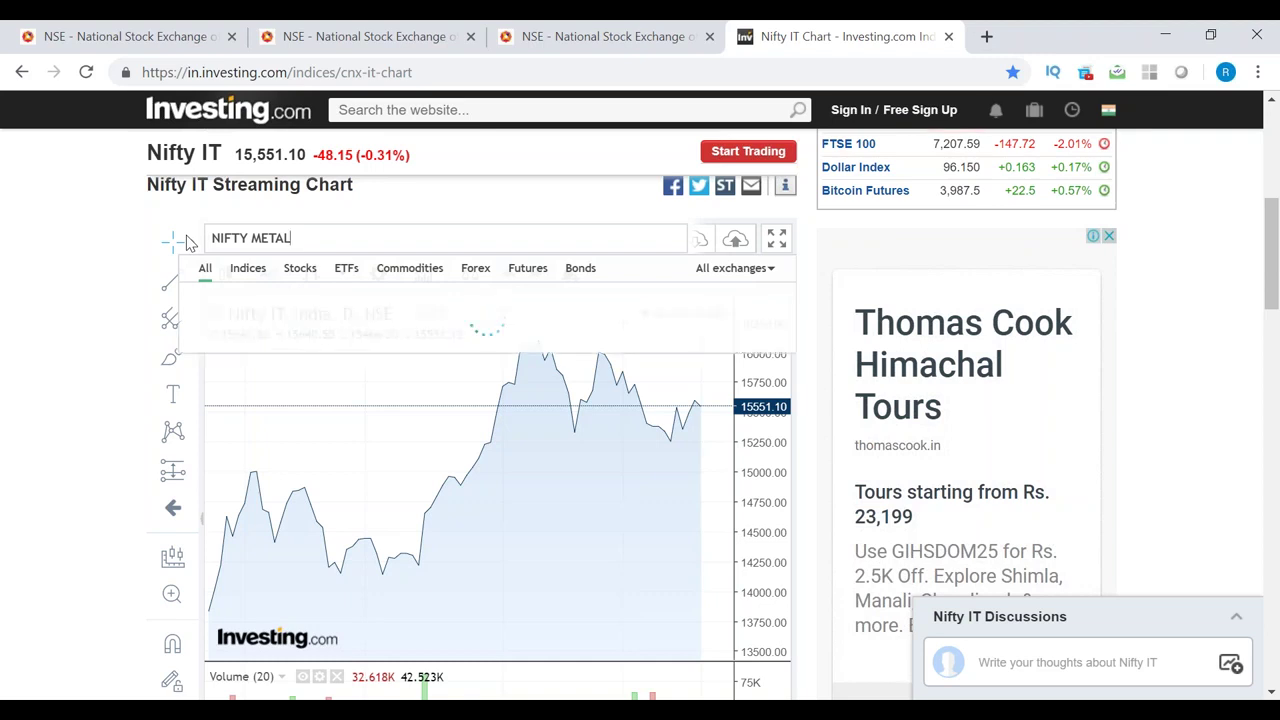
click(329, 305)
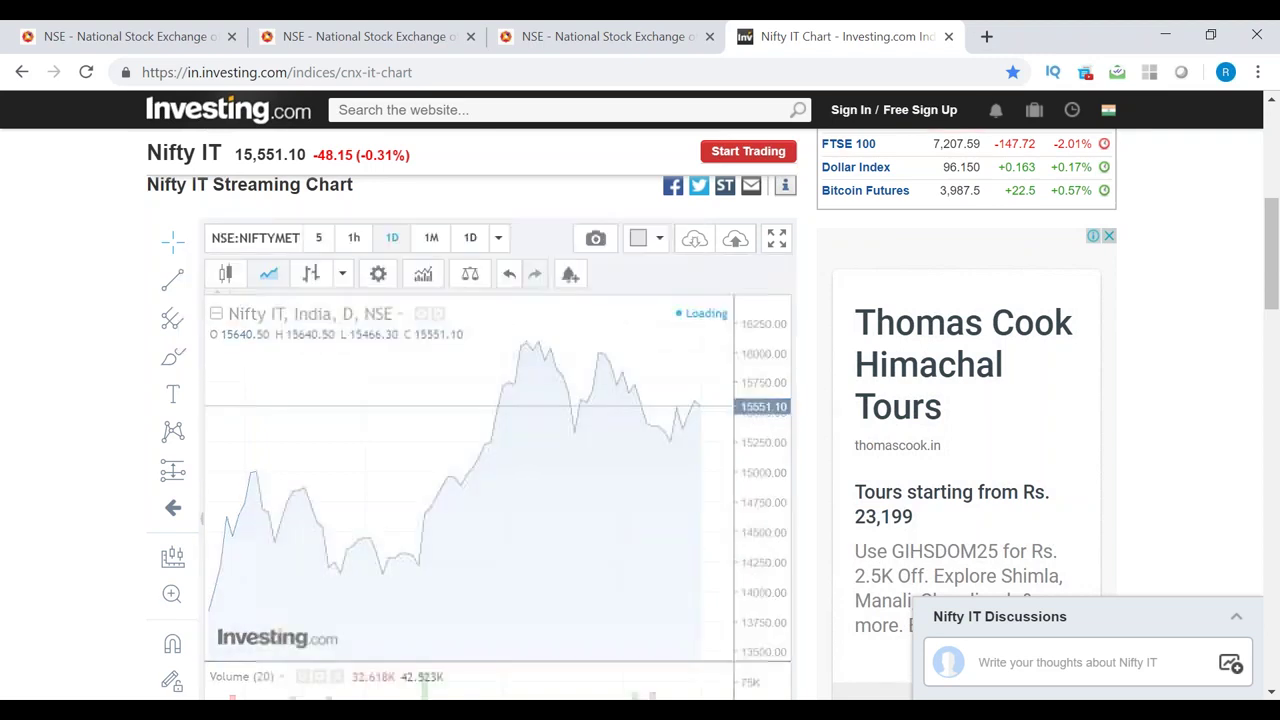
click(779, 243)
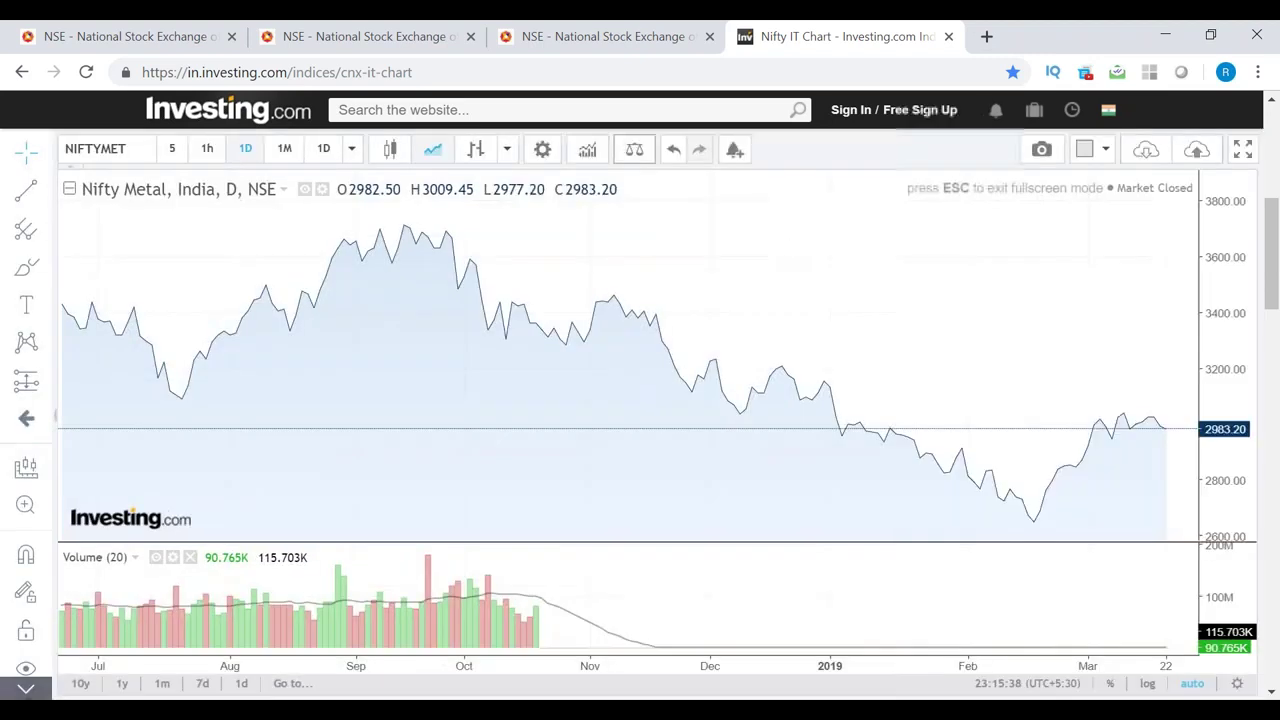
click(390, 148)
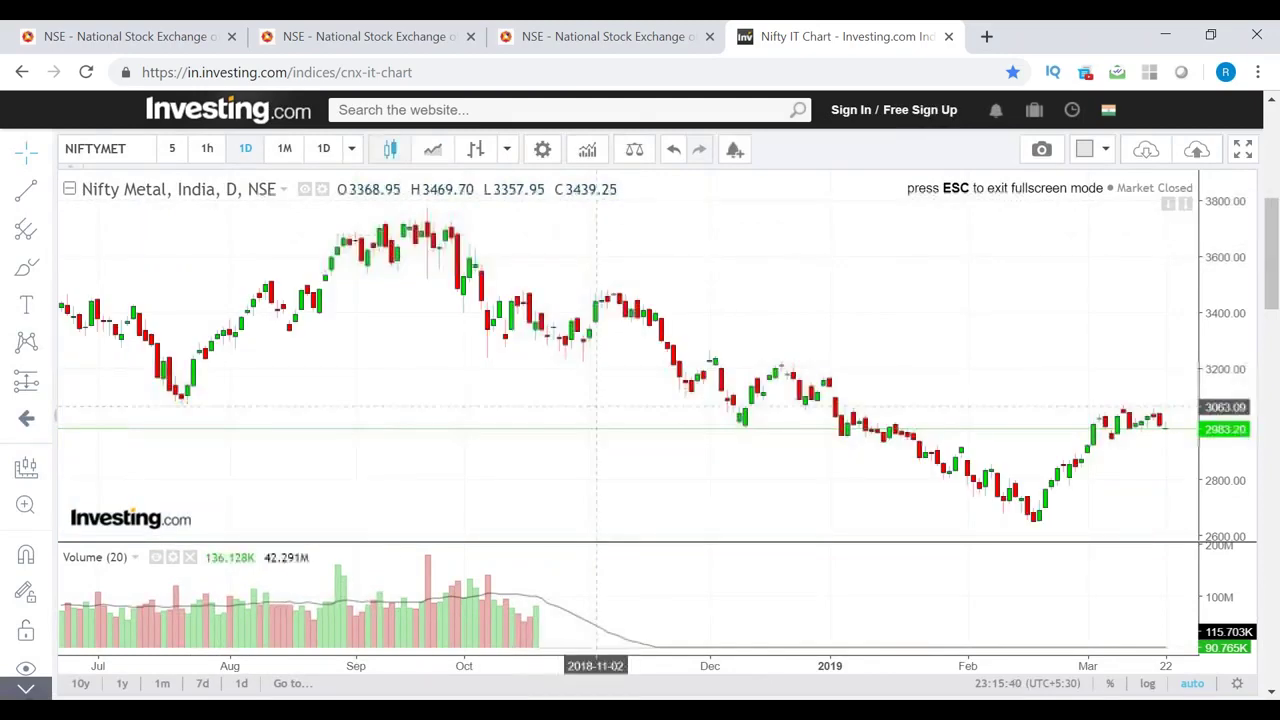
Examine Nifty Metal's daily price and volume from recent sessions back through the preceding months, and close the chart.
scroll(620, 400, down, 3)
scroll(733, 400, up, 10)
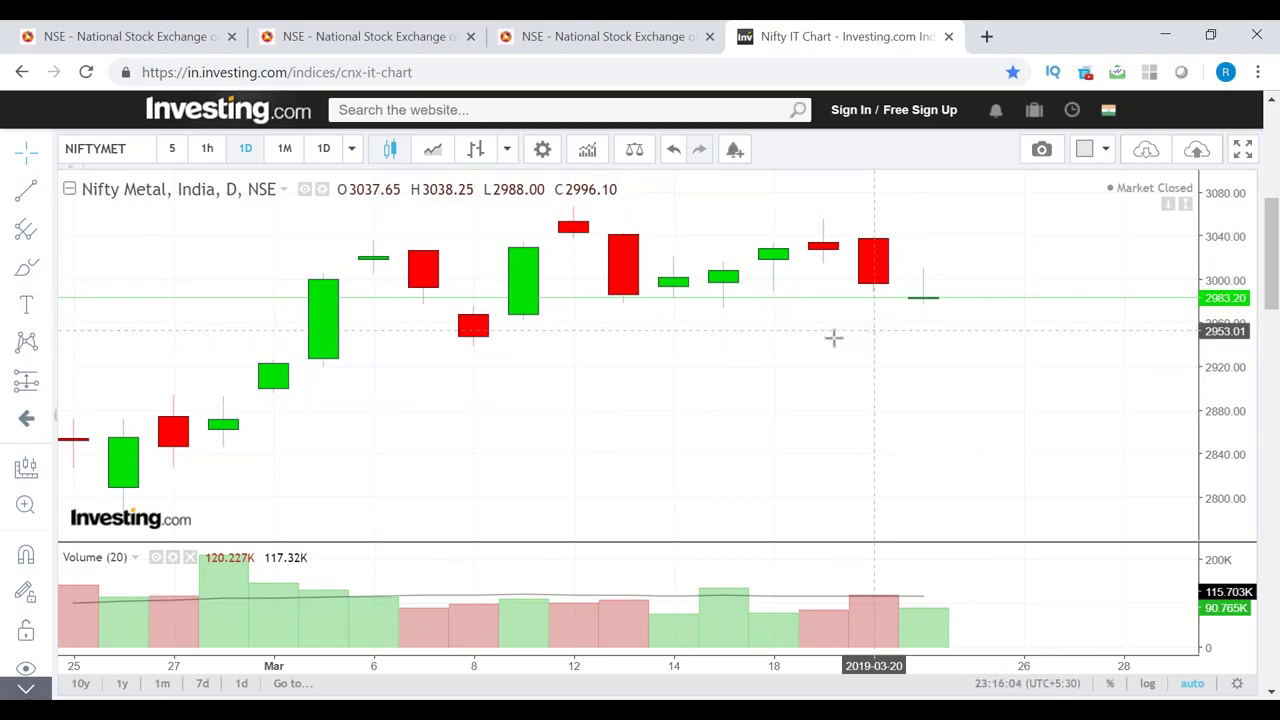
scroll(832, 339, down, 8)
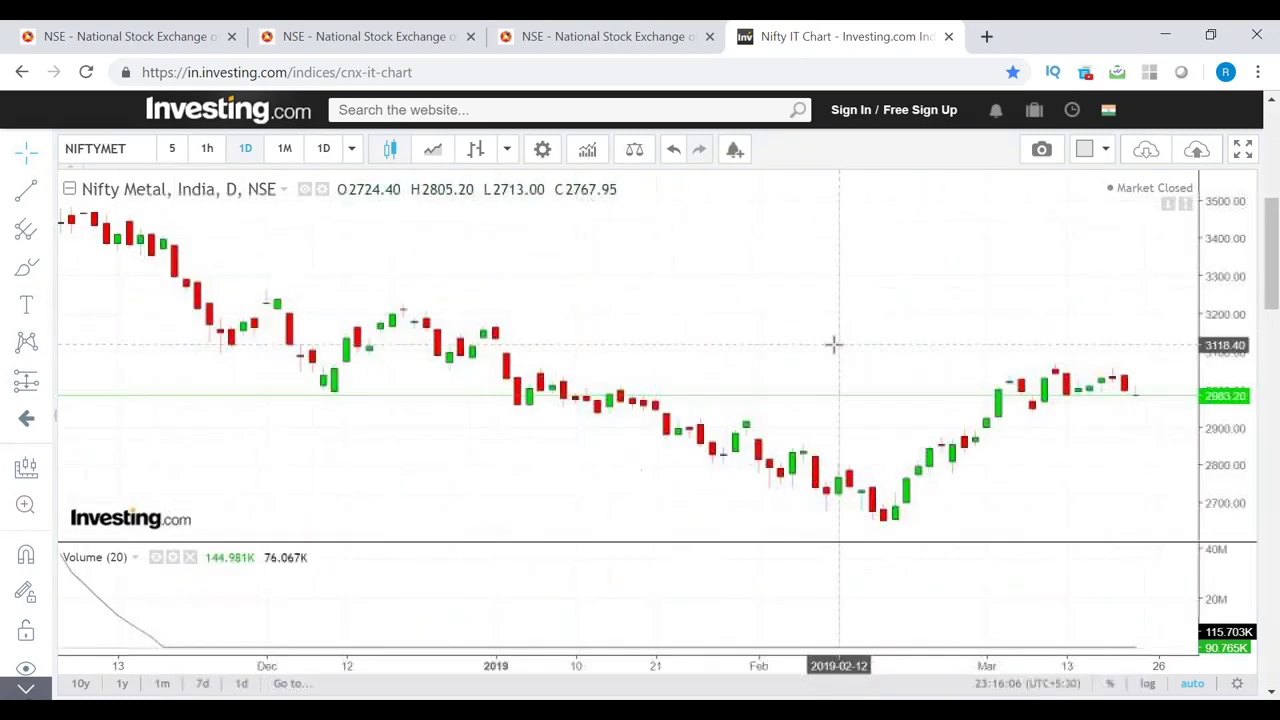
scroll(1057, 325, down, 3)
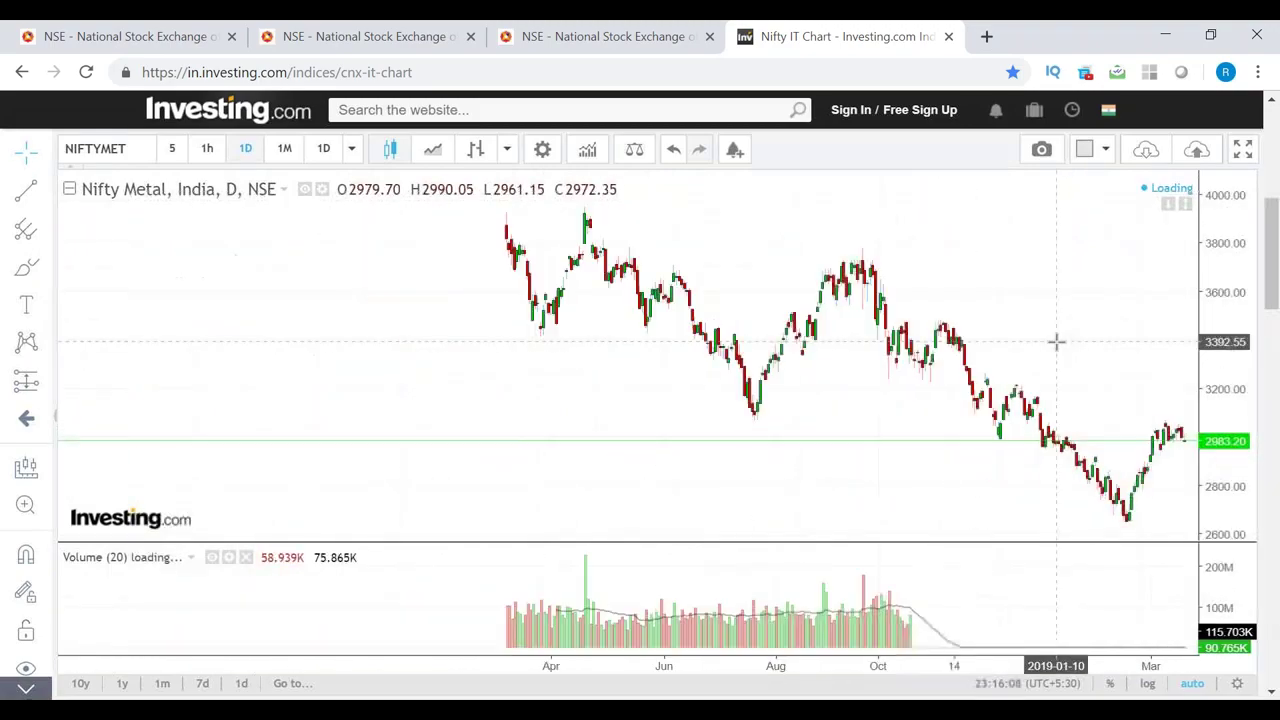
scroll(1057, 342, up, 4)
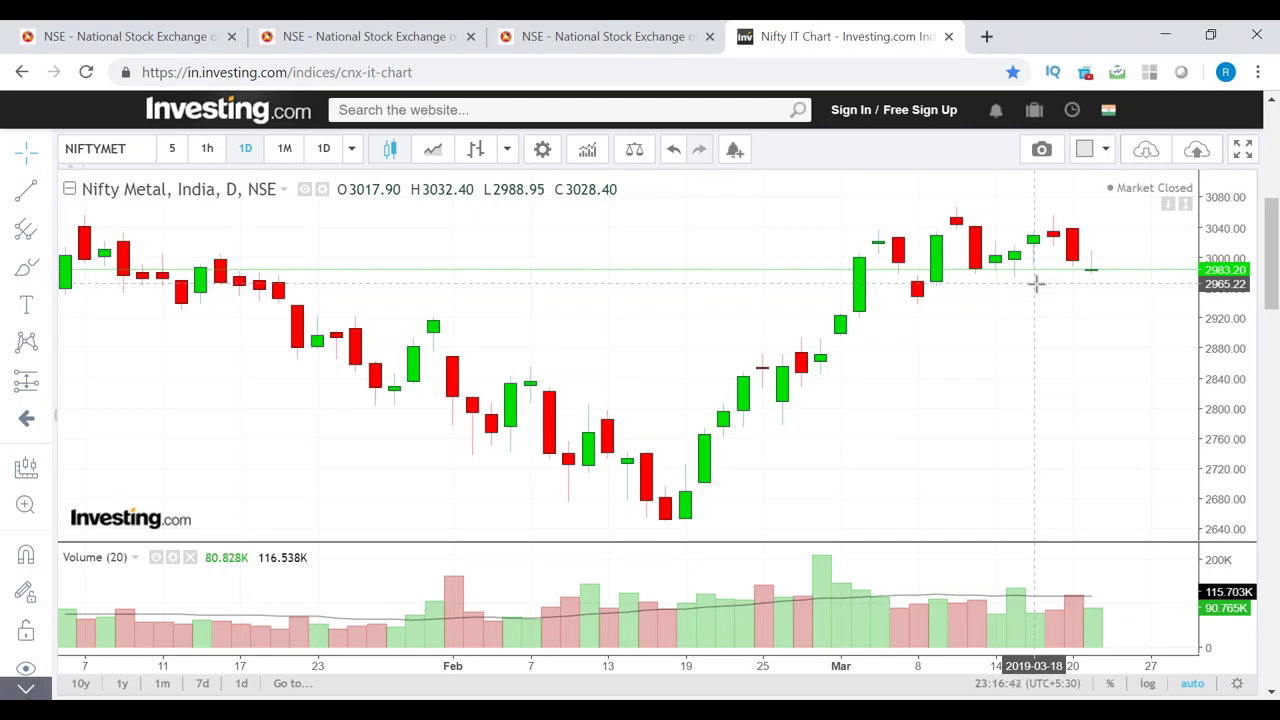
scroll(1036, 284, down, 5)
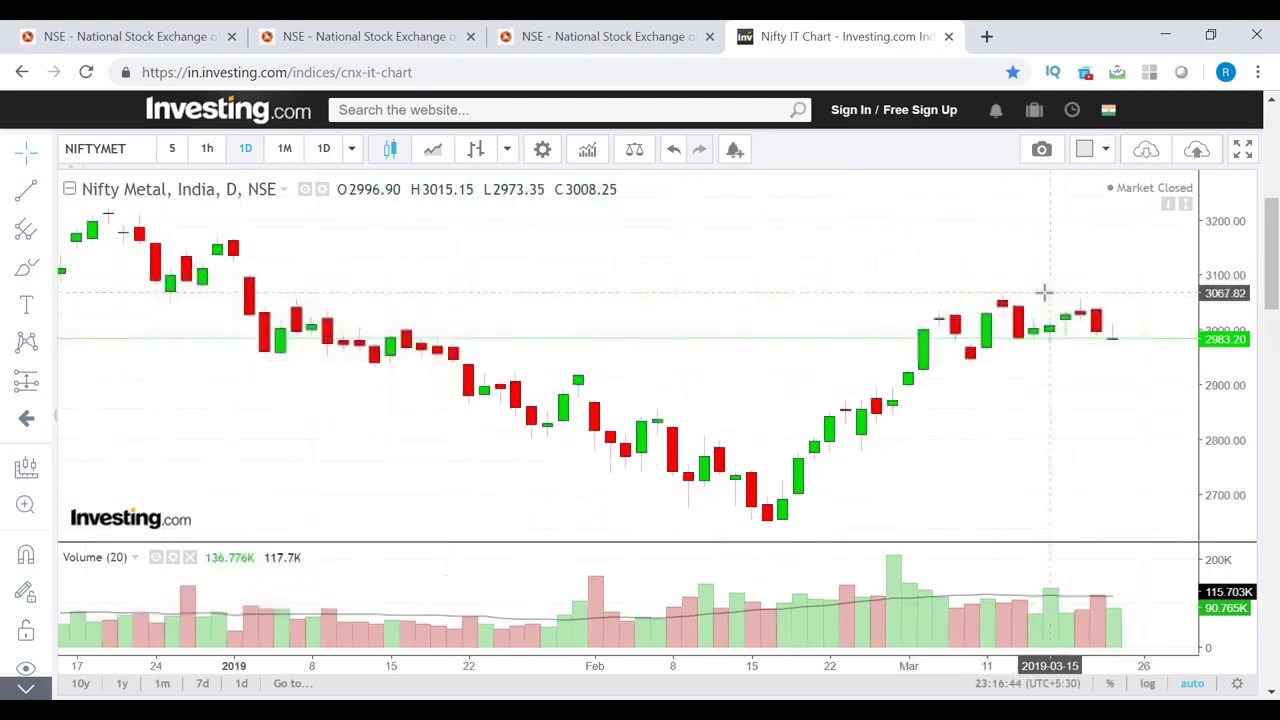
scroll(924, 319, down, 2)
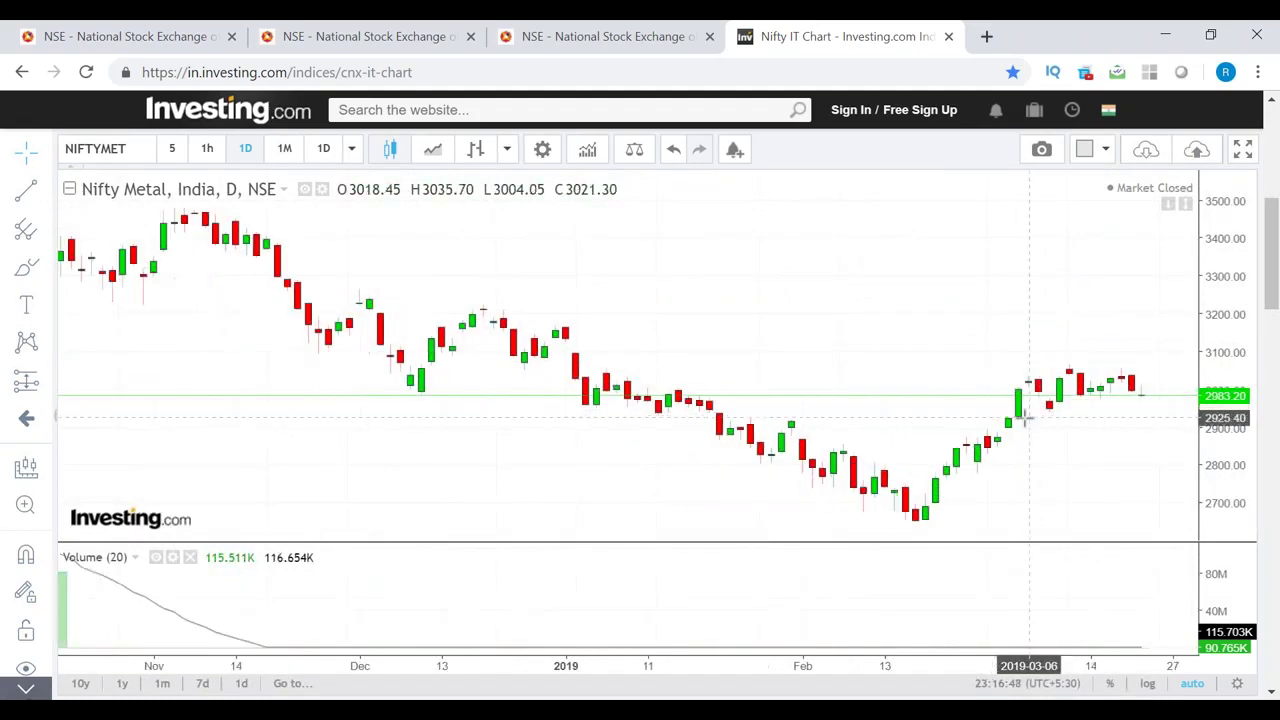
scroll(1069, 423, up, 2)
scroll(1069, 424, up, 1)
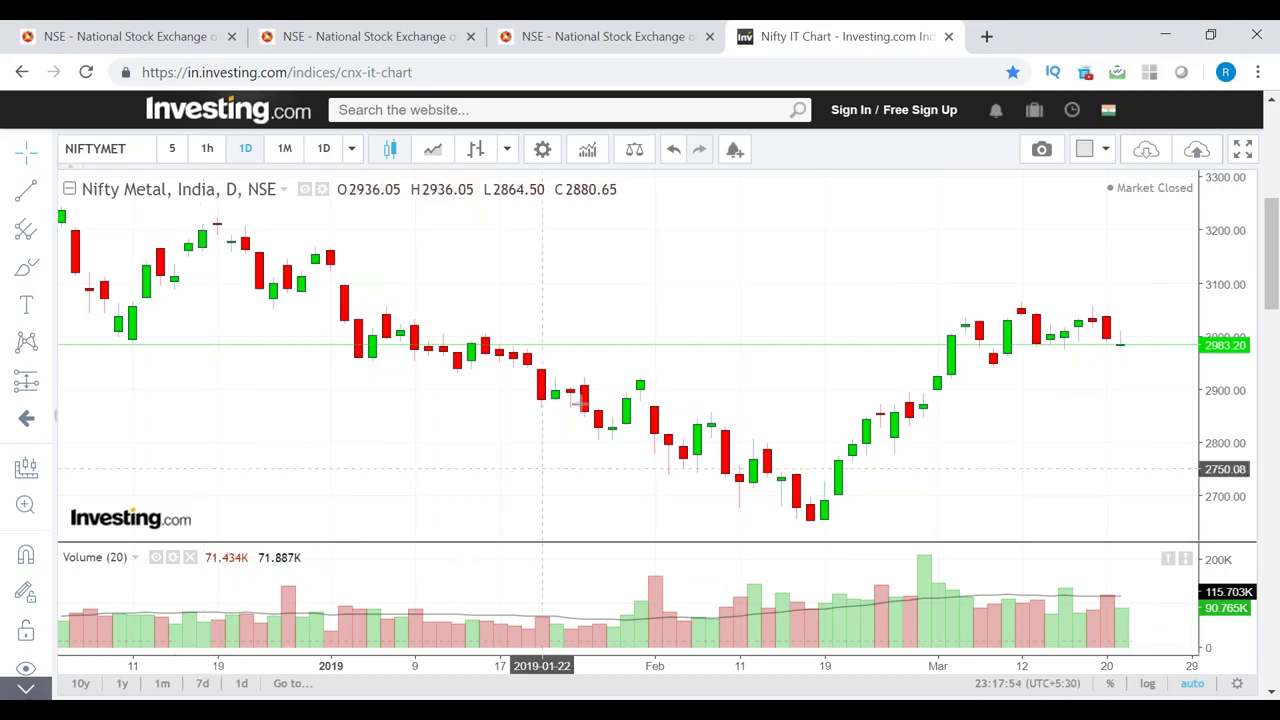
click(949, 36)
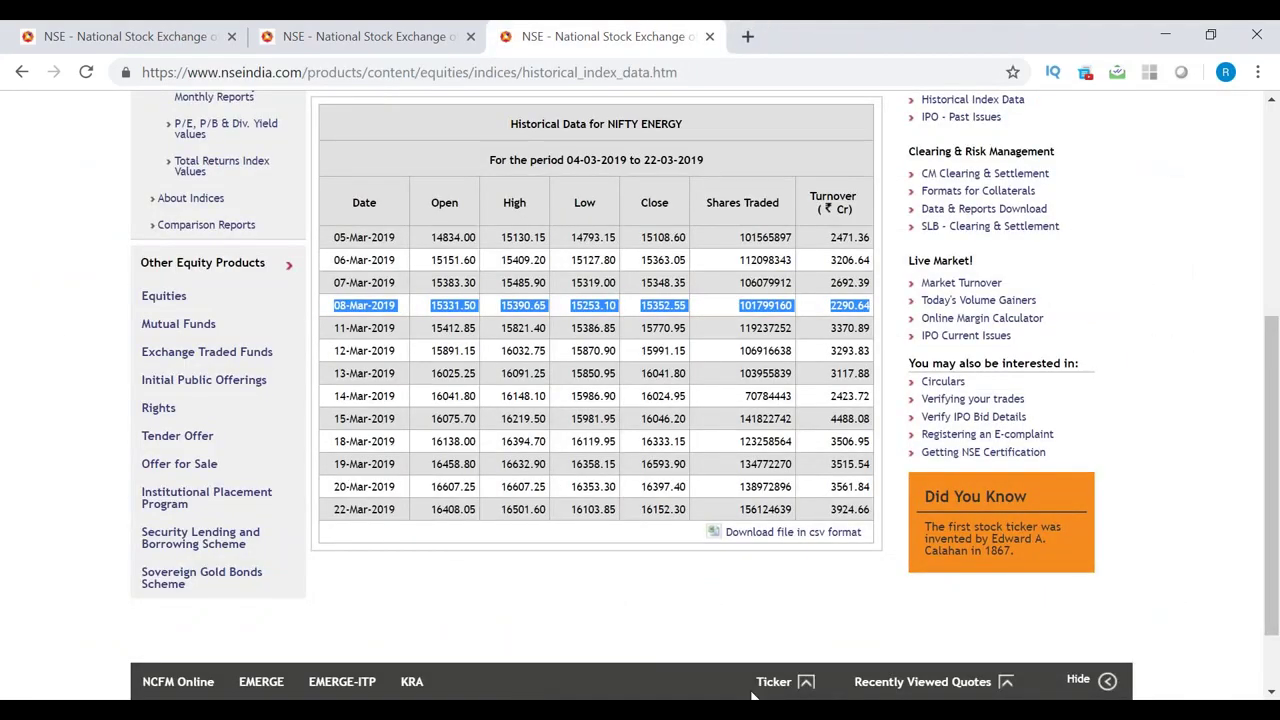
Switch back to Pi and delete all drawings from the BPCL-EQ 5-minute chart.
key(alt+Tab)
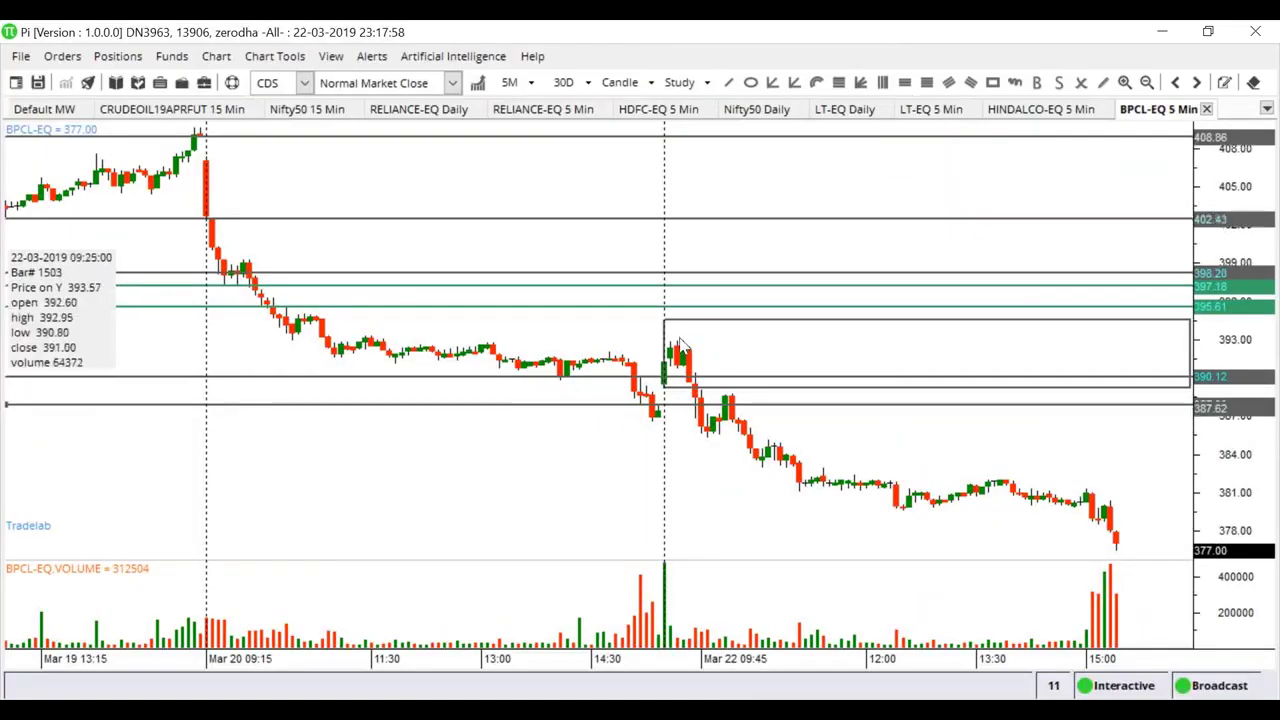
scroll(680, 345, up, 2)
scroll(680, 345, up, 1)
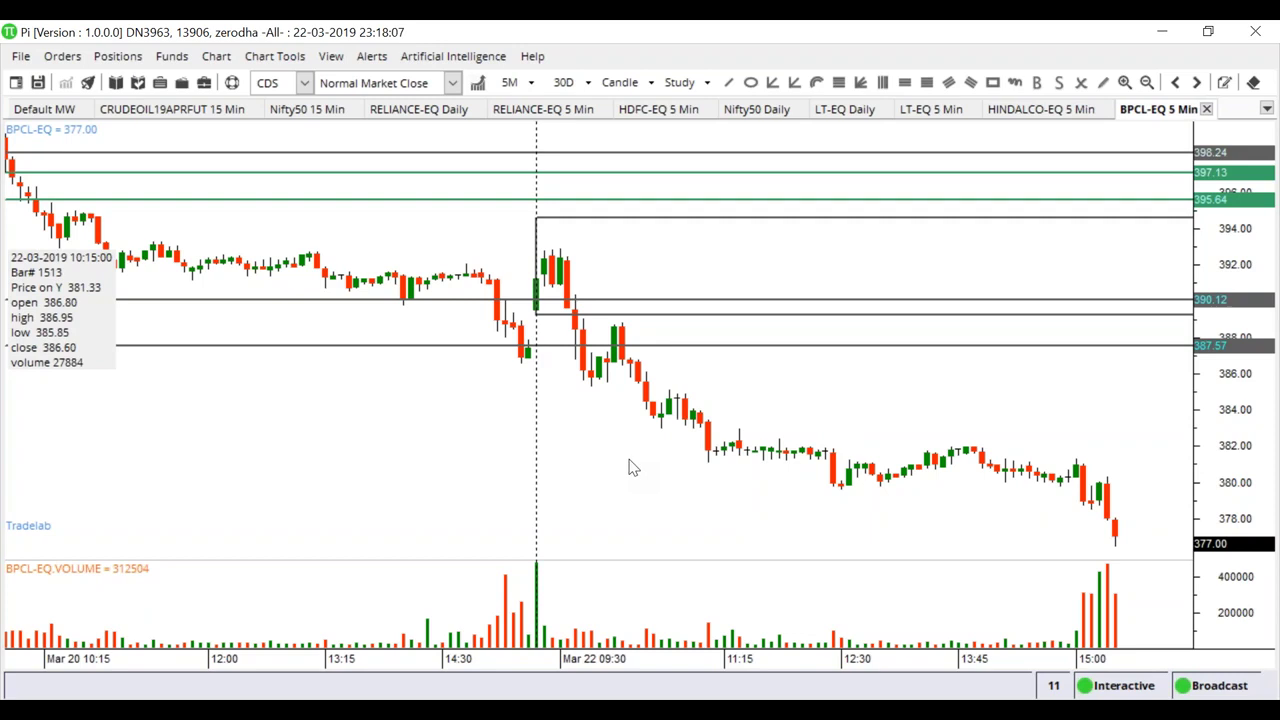
scroll(632, 469, up, 2)
scroll(638, 468, up, 3)
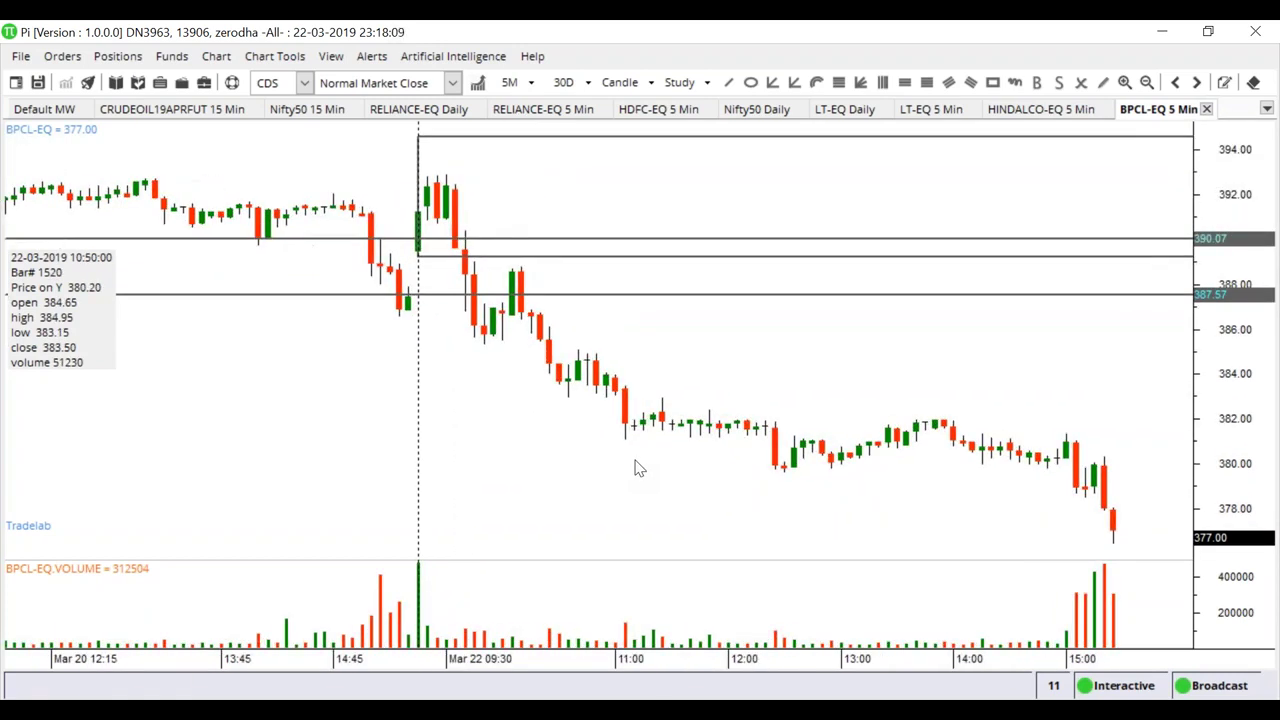
scroll(641, 465, up, 2)
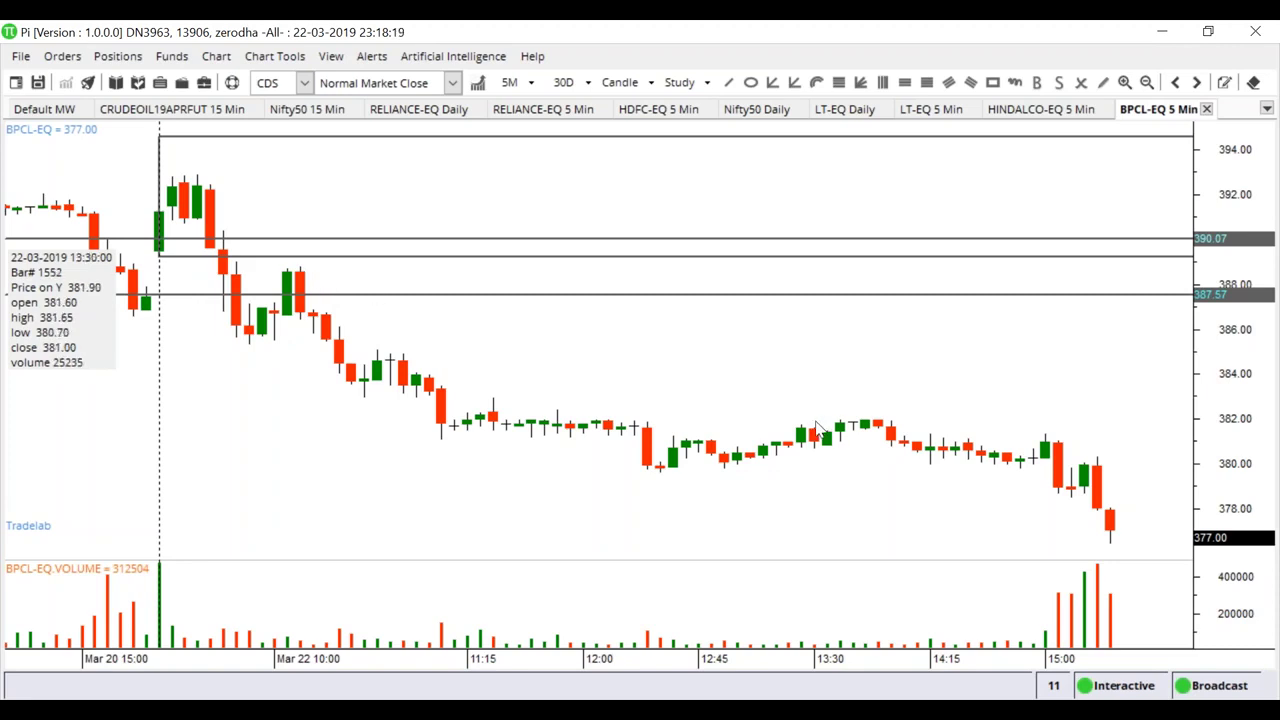
right_click(815, 360)
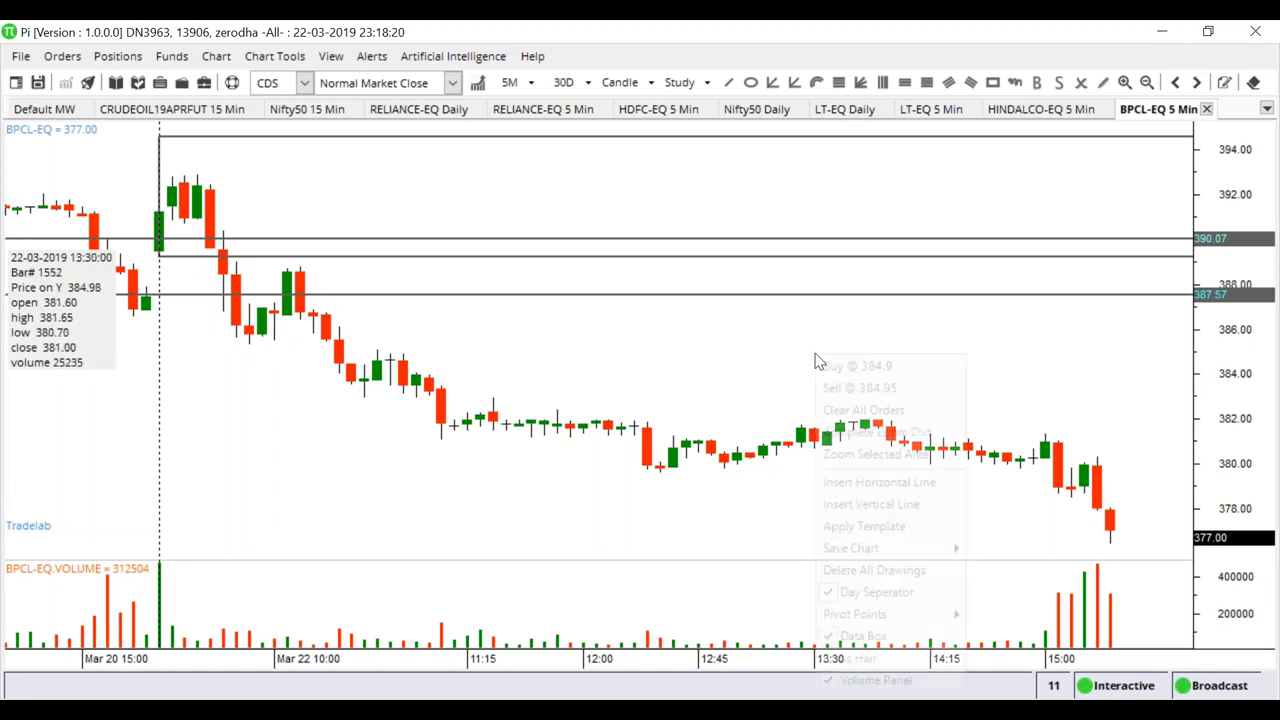
click(872, 571)
click(609, 436)
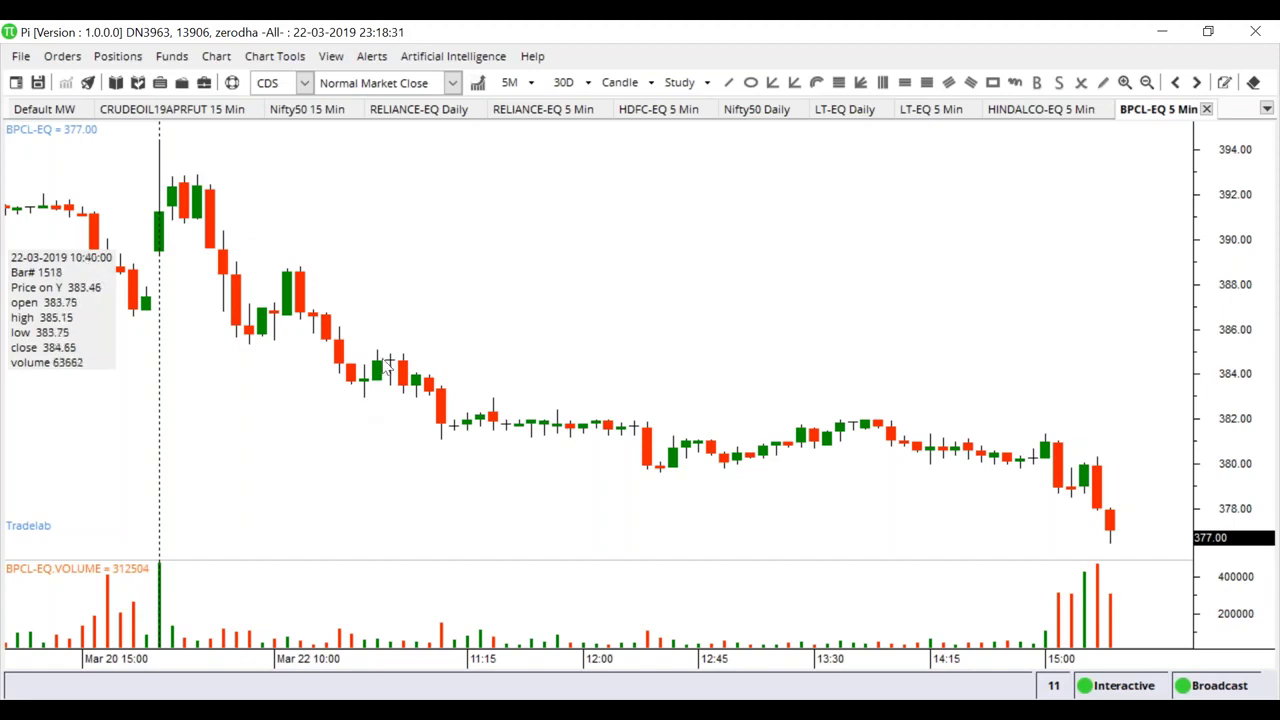
Insert horizontal lines at about 382.97 and 385.11, at the low and high of the small consolidation around 10:40 on 22 March.
right_click(366, 400)
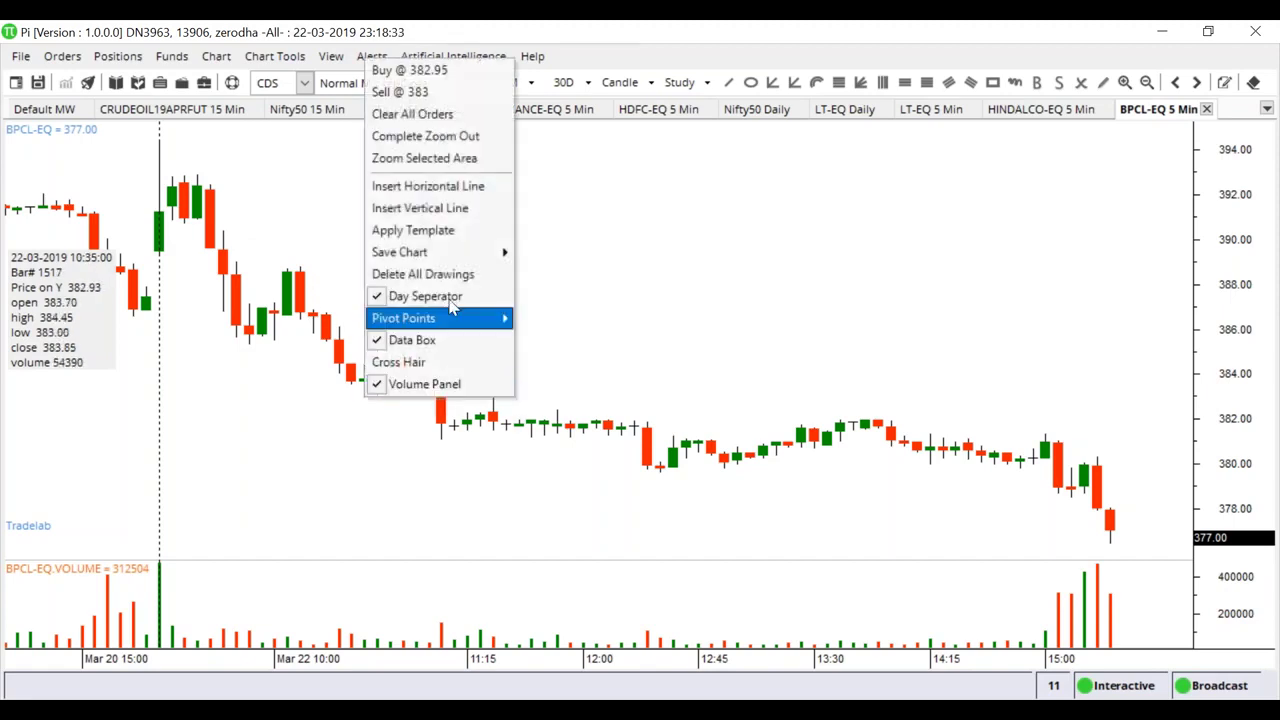
click(449, 187)
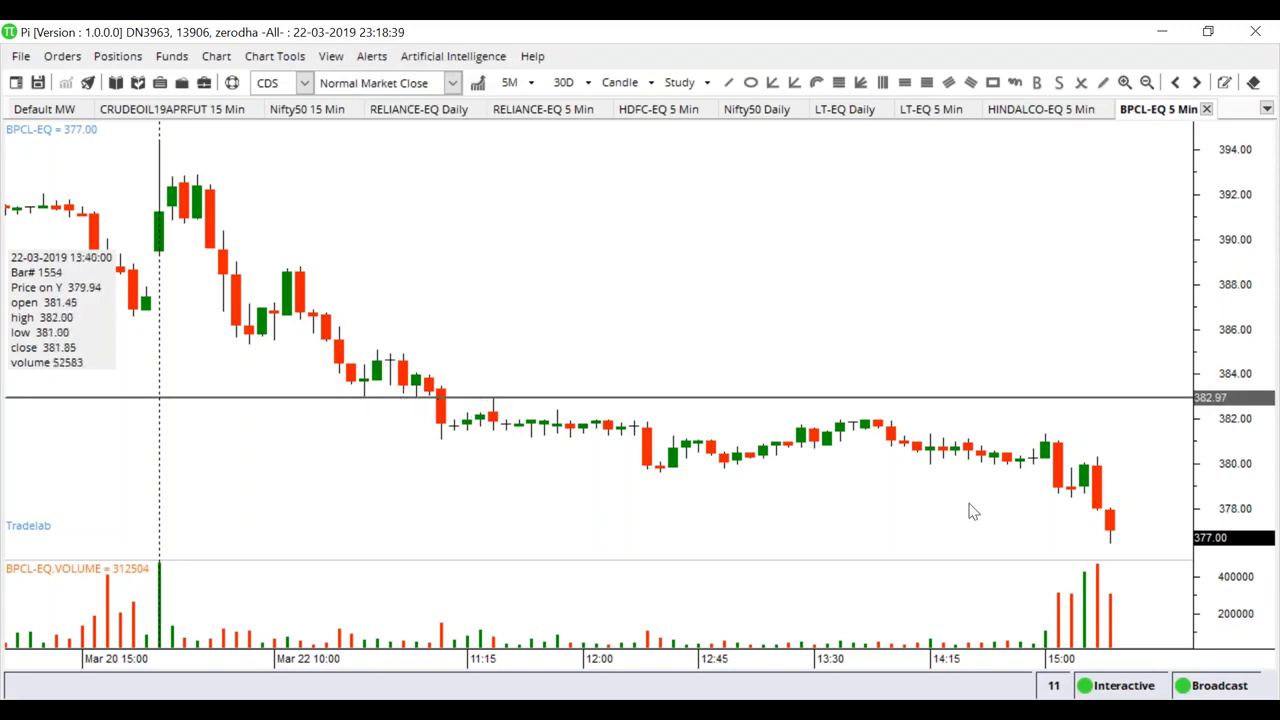
scroll(910, 440, down, 2)
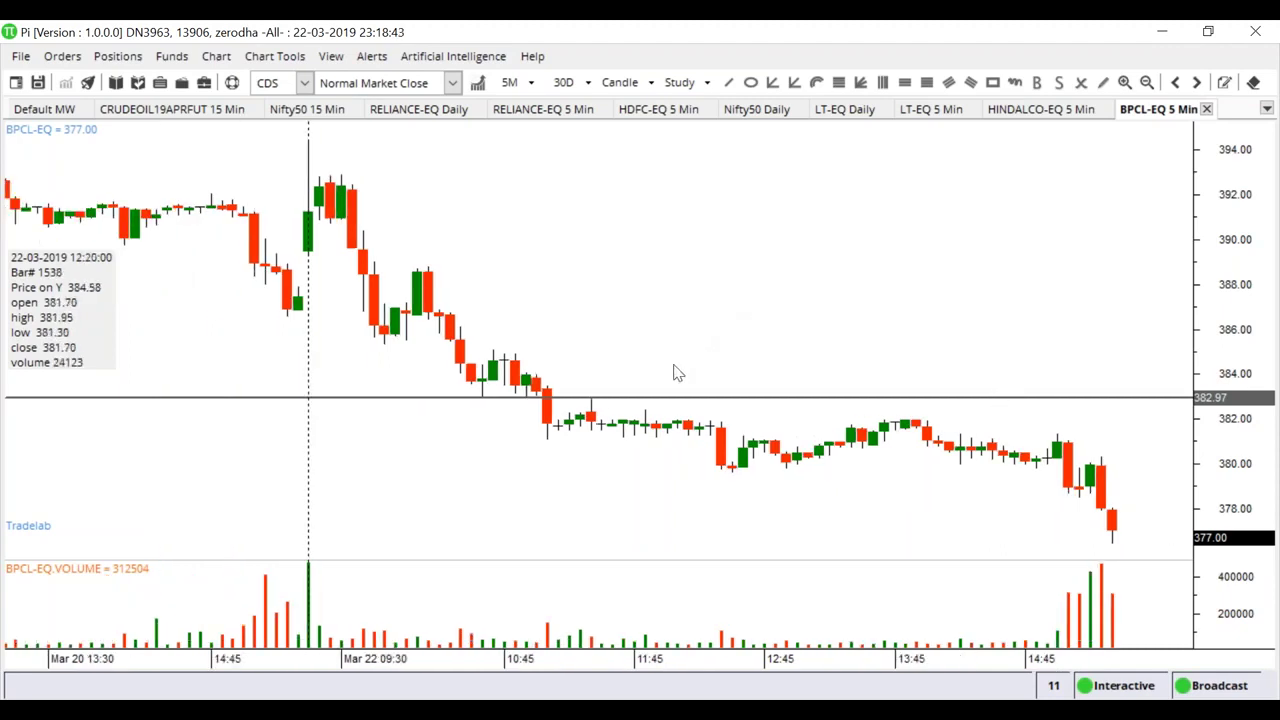
scroll(672, 367, up, 3)
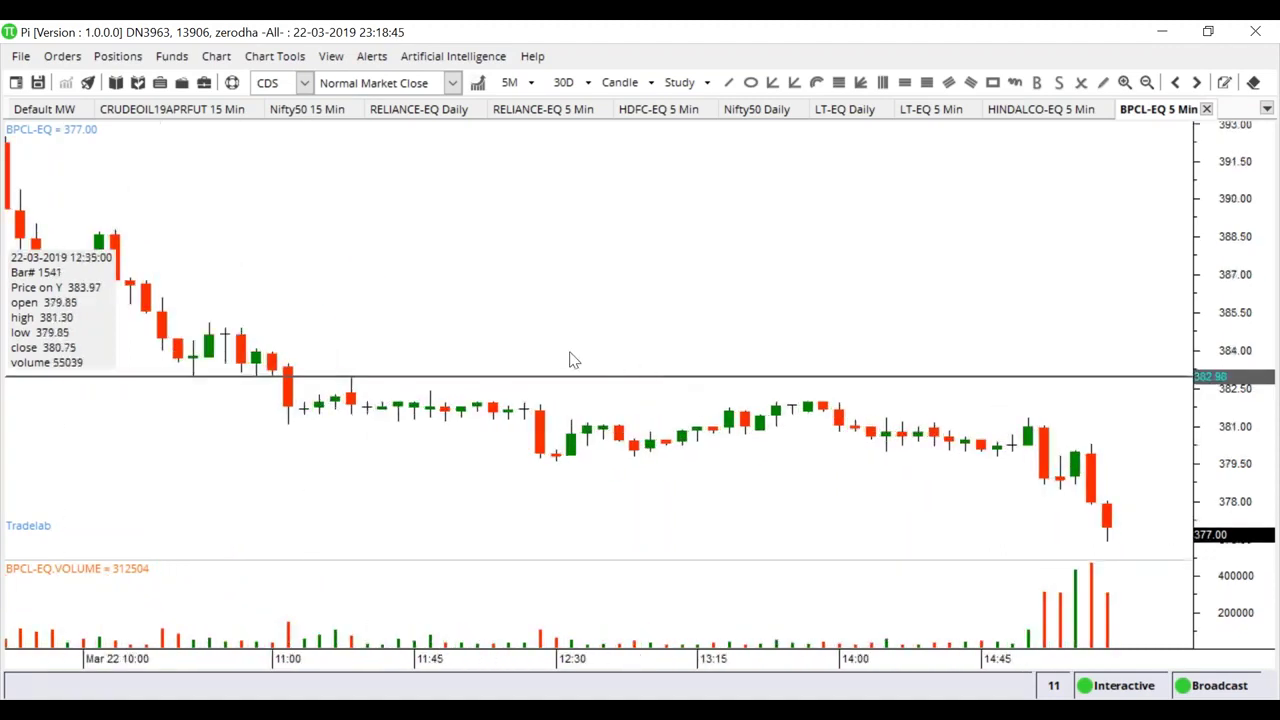
scroll(628, 360, down, 2)
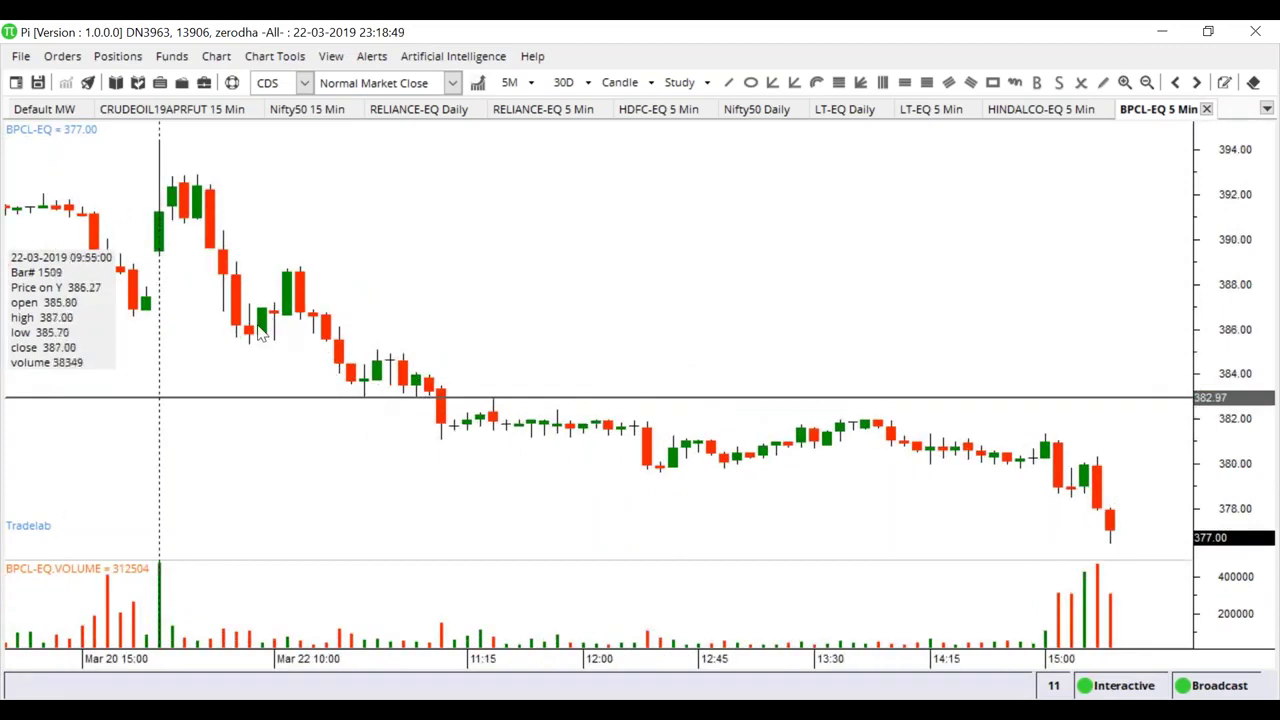
scroll(767, 358, down, 3)
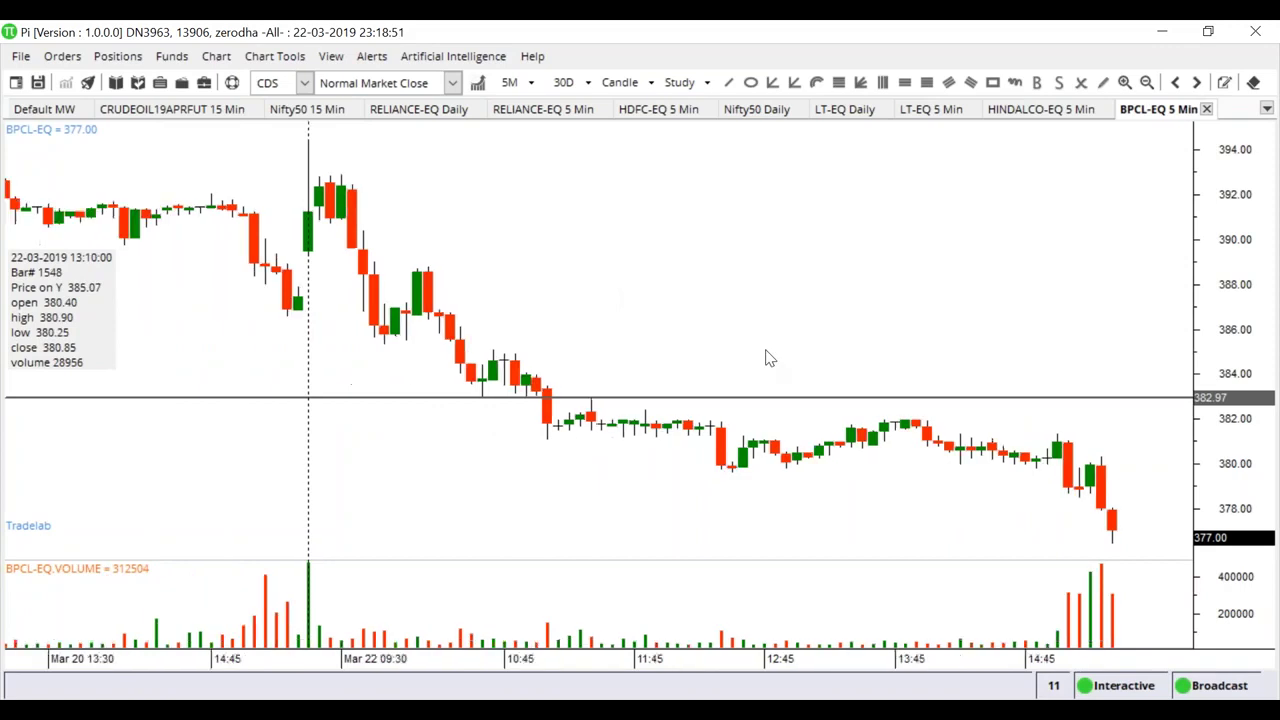
scroll(767, 358, down, 3)
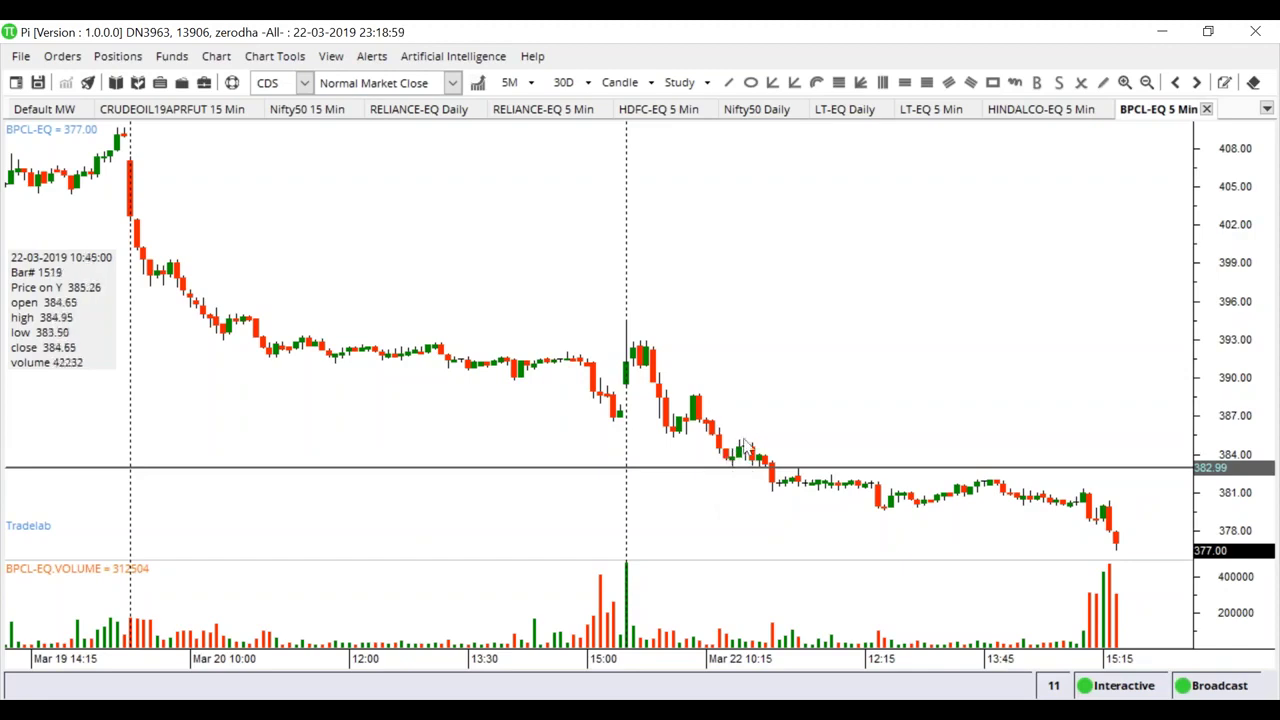
scroll(757, 432, up, 2)
scroll(757, 432, up, 2)
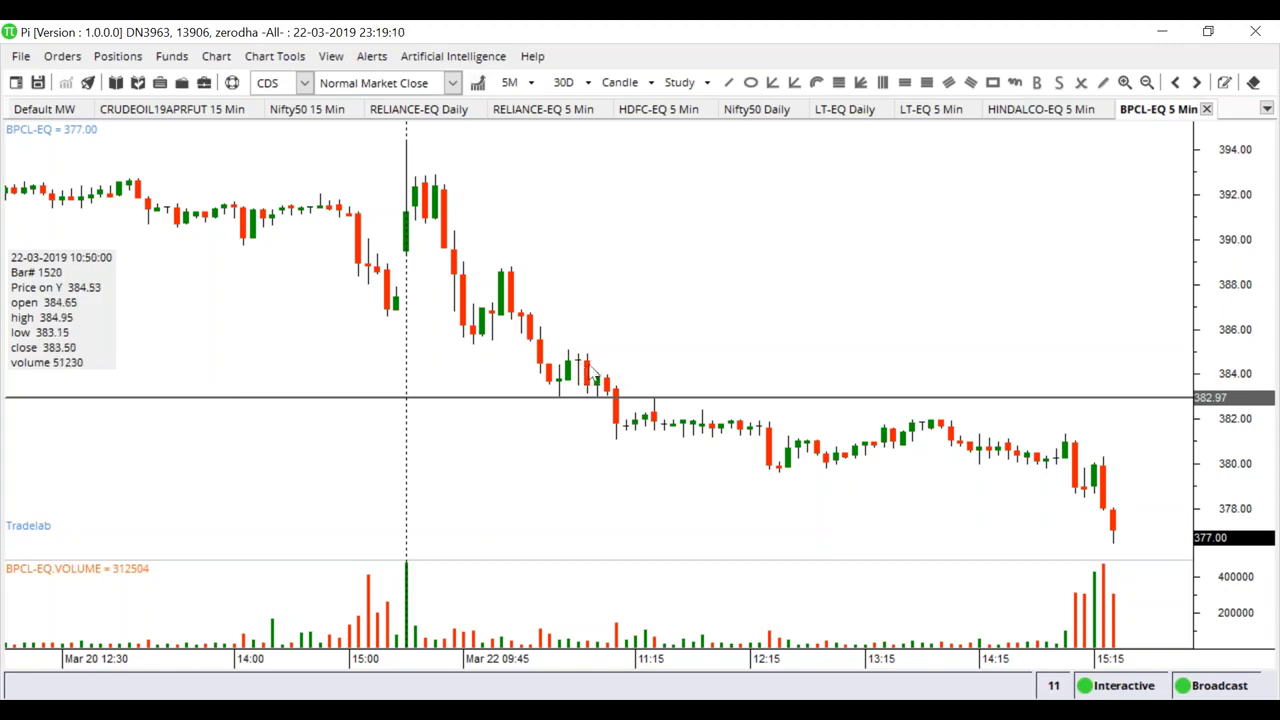
right_click(568, 355)
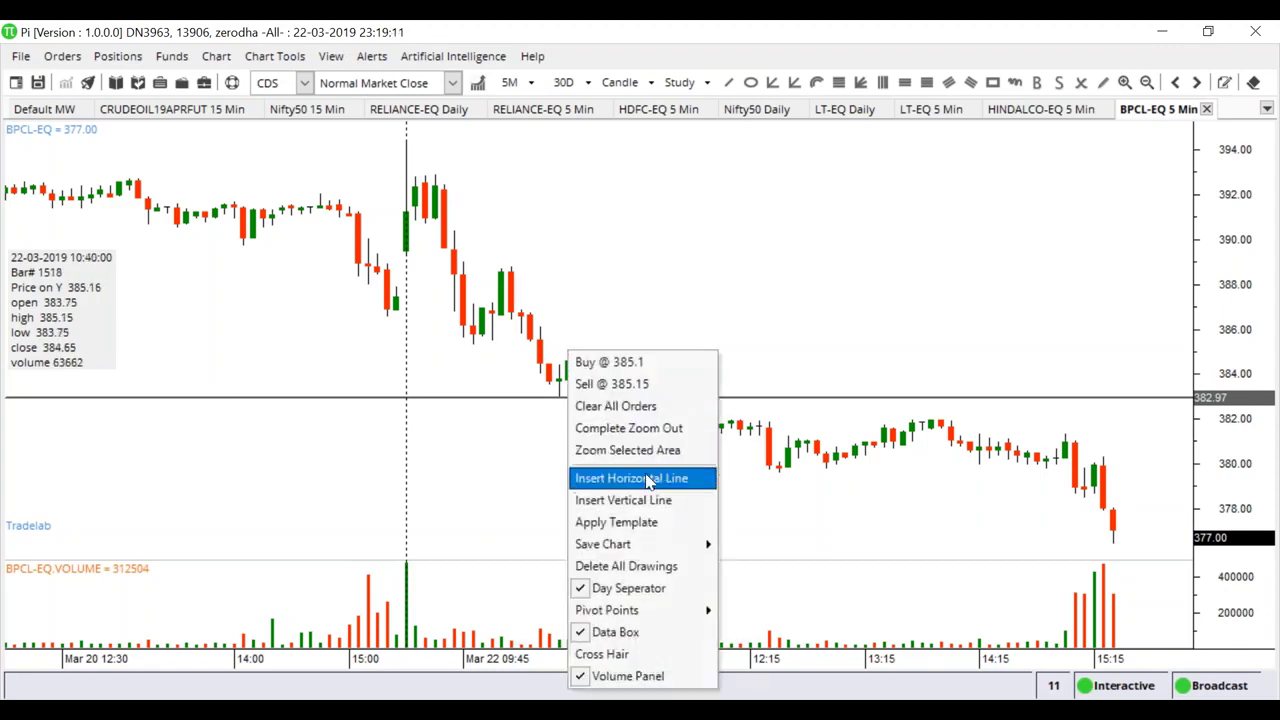
click(672, 482)
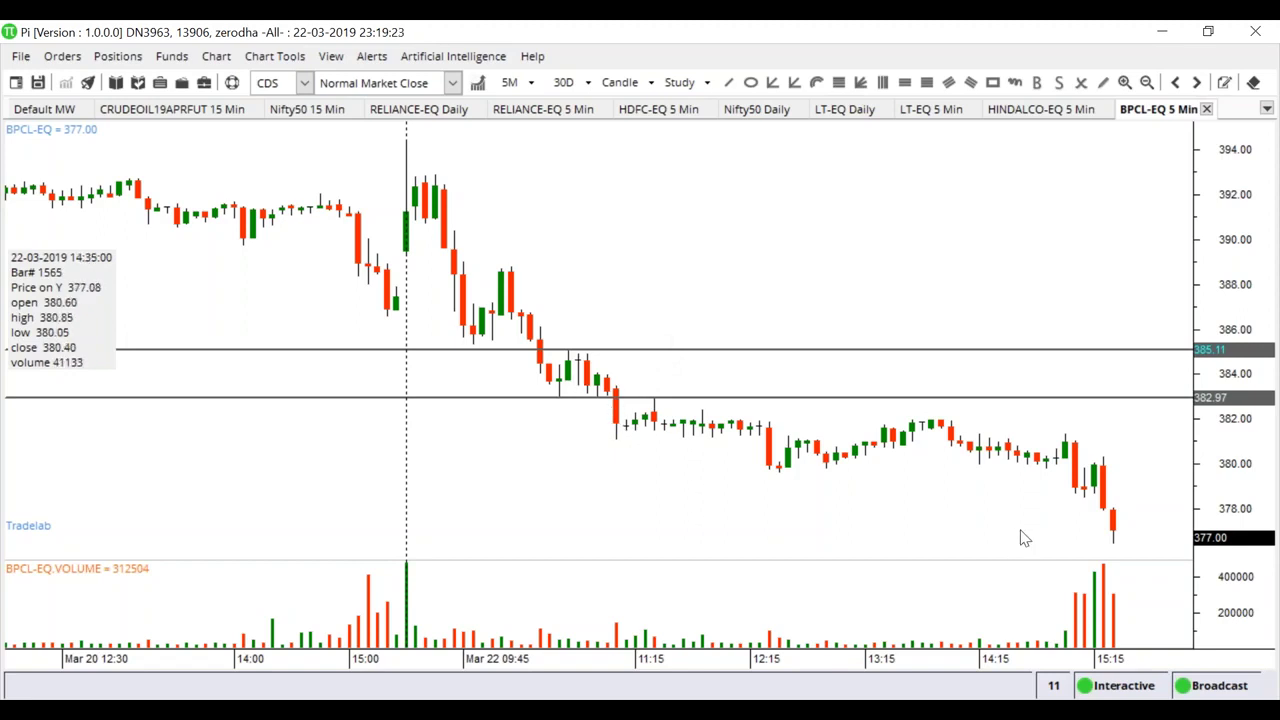
scroll(1022, 536, up, 2)
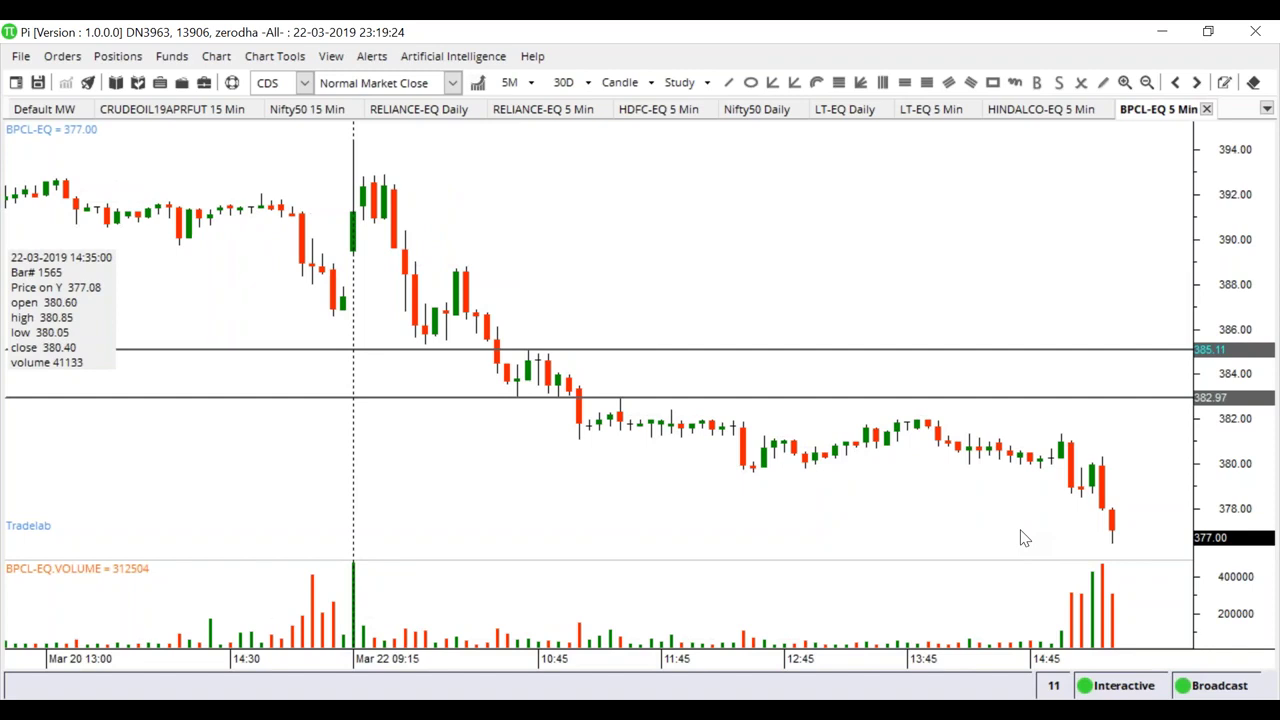
Clear all drawings from the BPCL-EQ 5-minute chart.
right_click(631, 296)
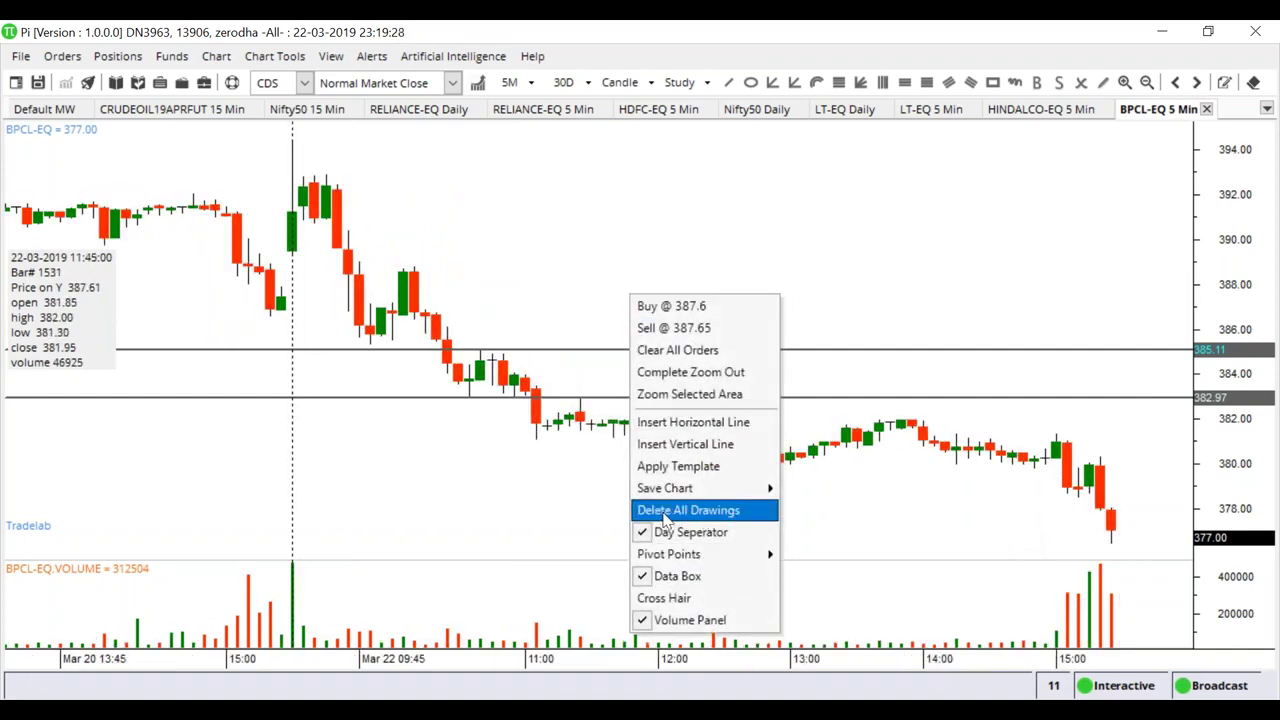
click(703, 512)
click(600, 436)
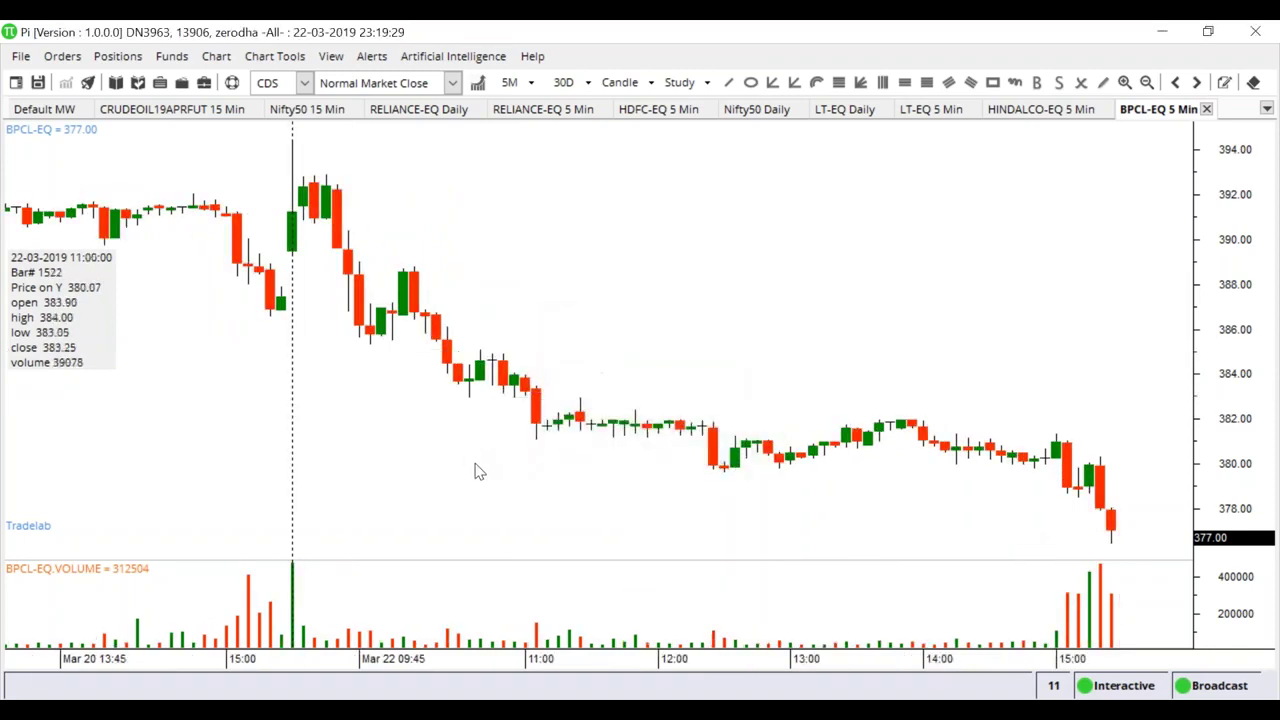
Insert horizontal lines at about 383.00, at the 22 March mid-morning consolidation low, and 385.46, at the low of the 10:20 candle.
scroll(478, 470, up, 1)
scroll(478, 470, up, 1)
scroll(606, 449, up, 1)
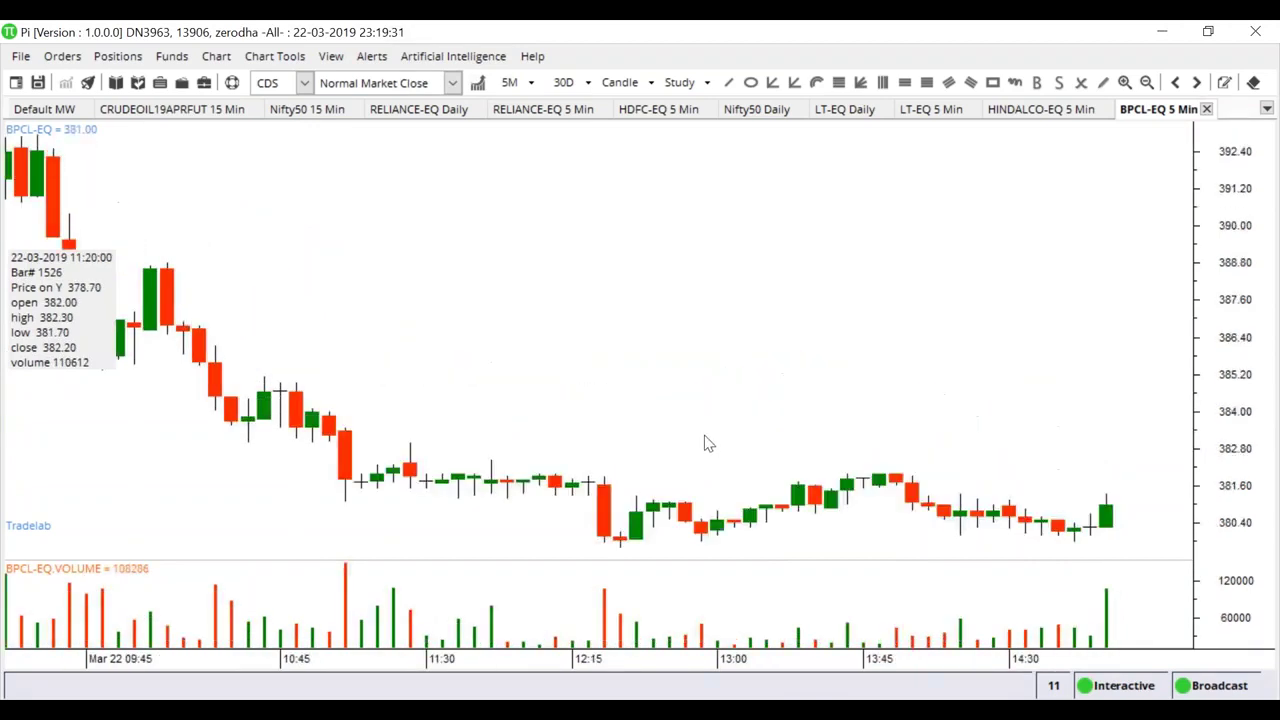
scroll(706, 440, up, 2)
scroll(551, 477, up, 2)
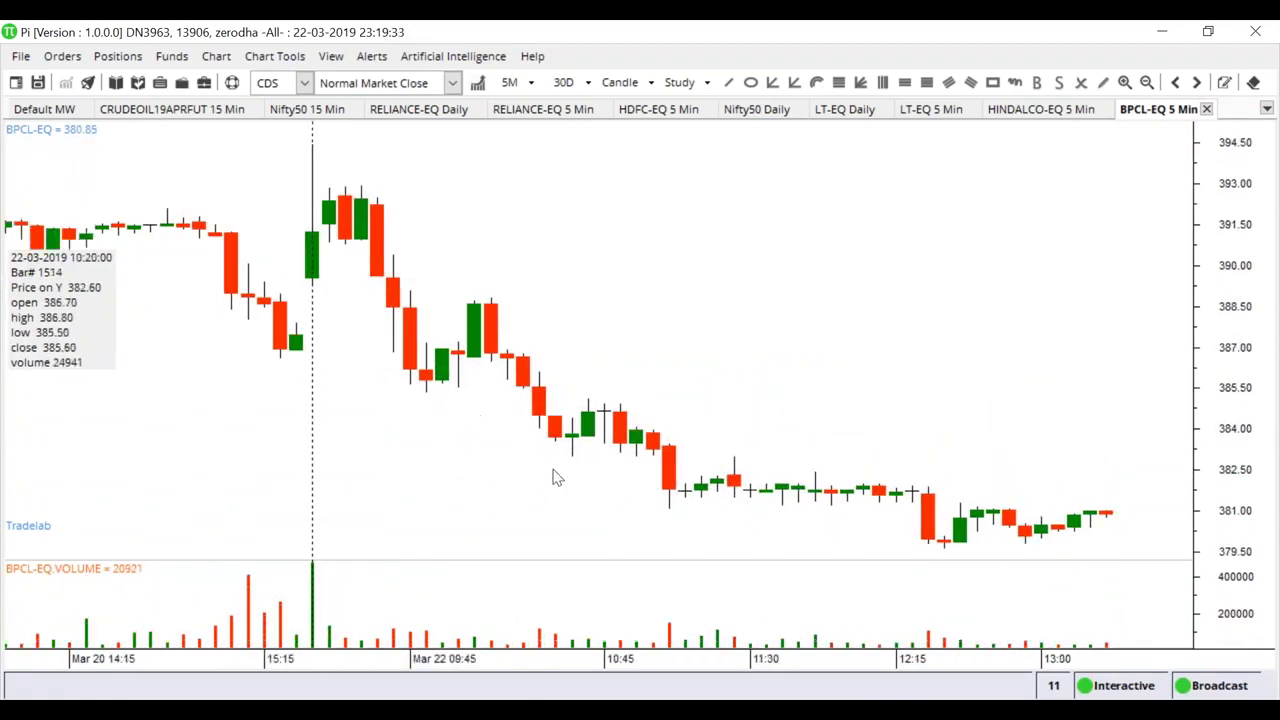
right_click(576, 457)
click(638, 246)
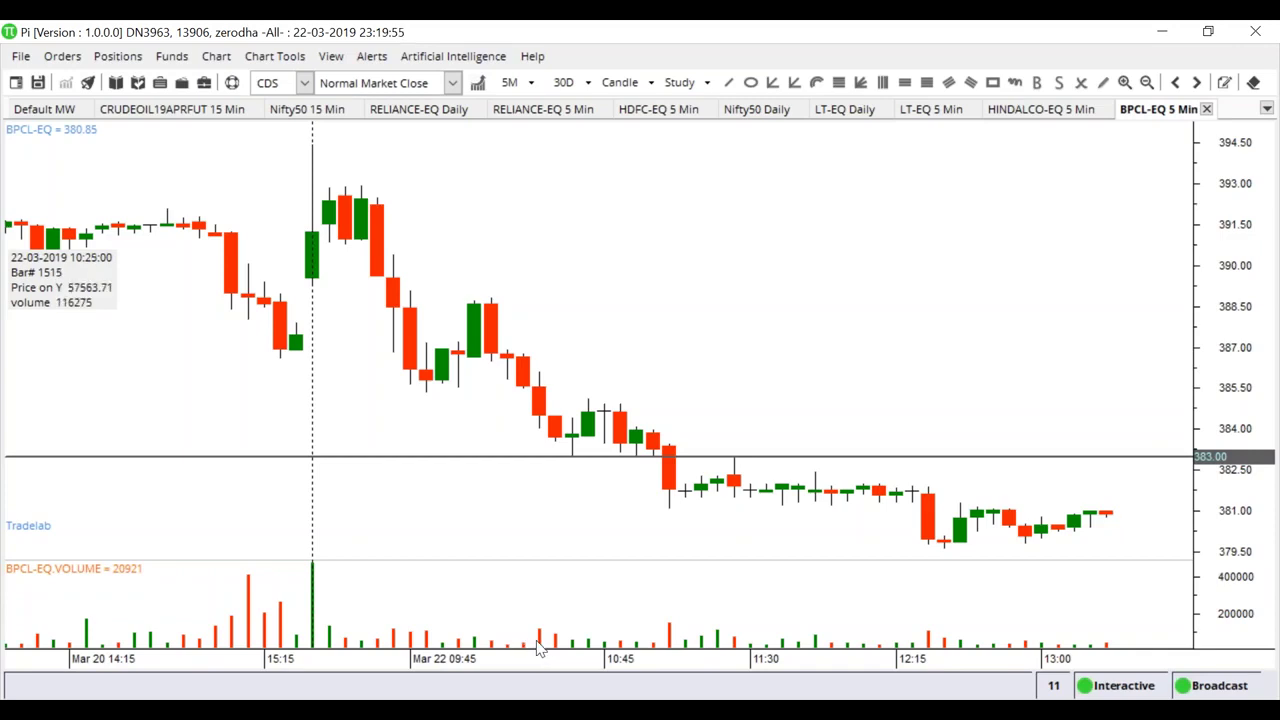
right_click(527, 395)
click(602, 182)
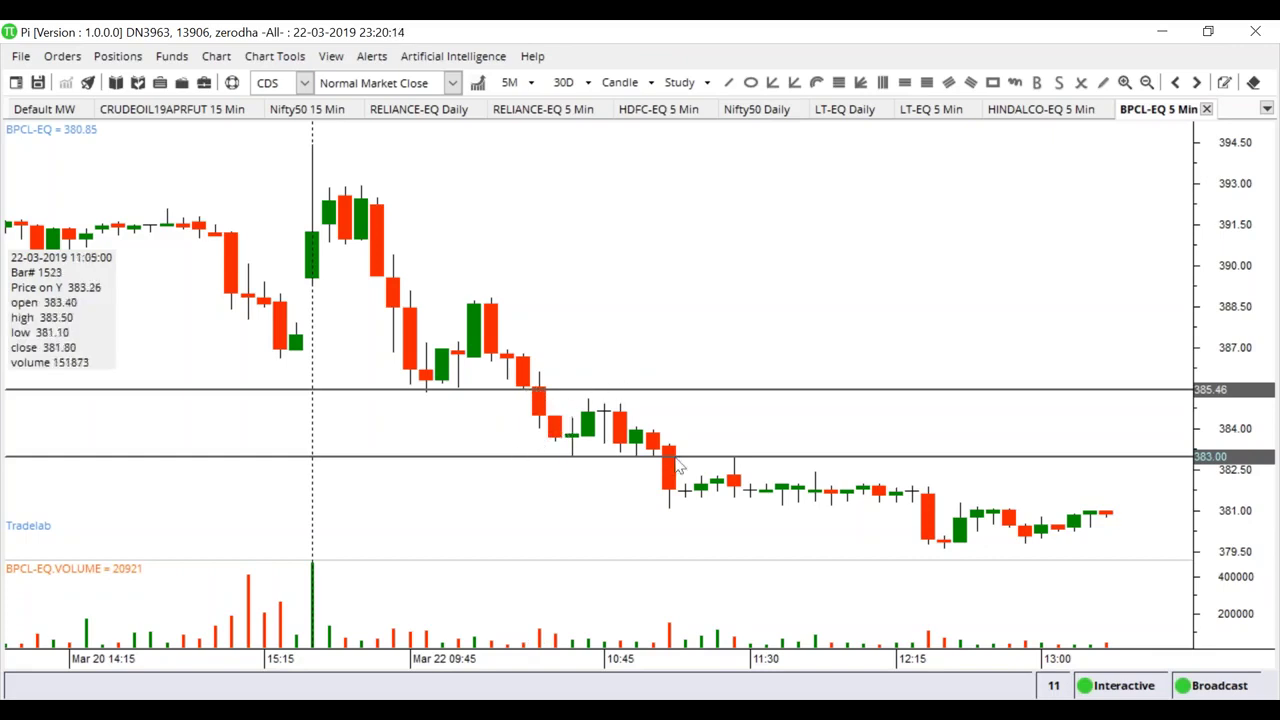
Add horizontal lines at about 387.02, just above the 10:20 candle's high, and at about 384.50, at the 10:30 candle's open.
scroll(1036, 532, down, 1)
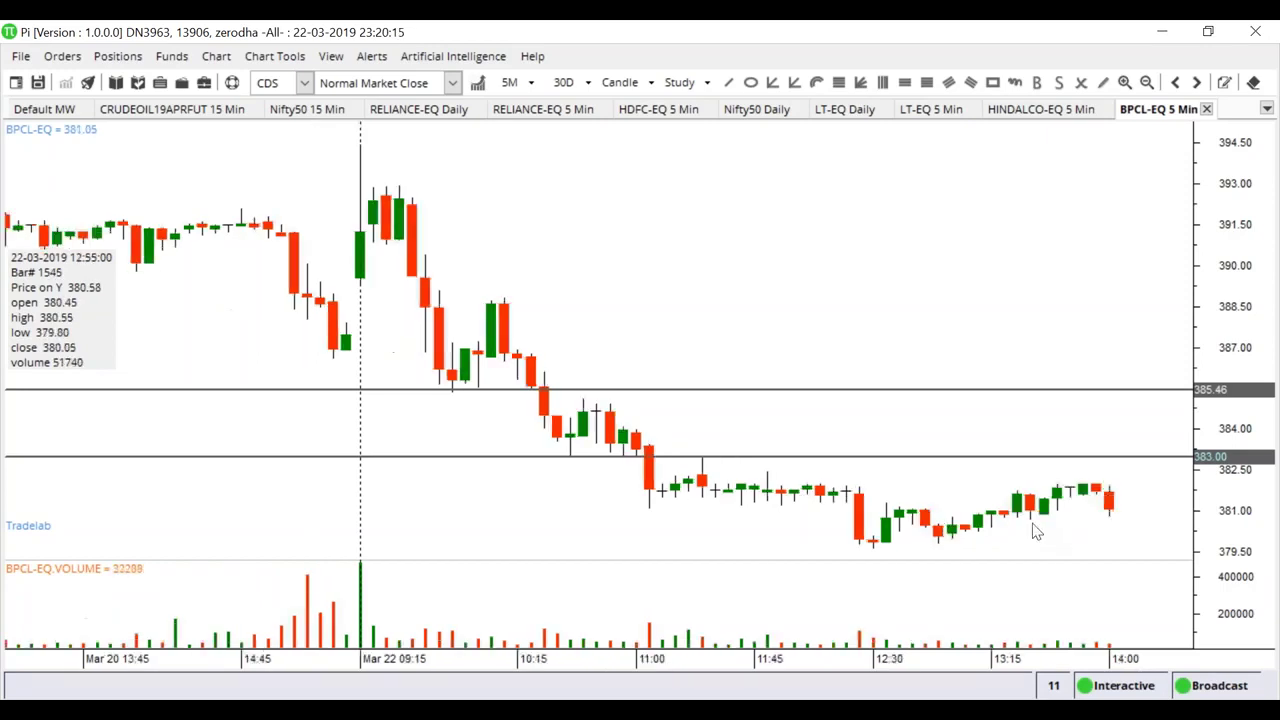
scroll(1043, 529, down, 1)
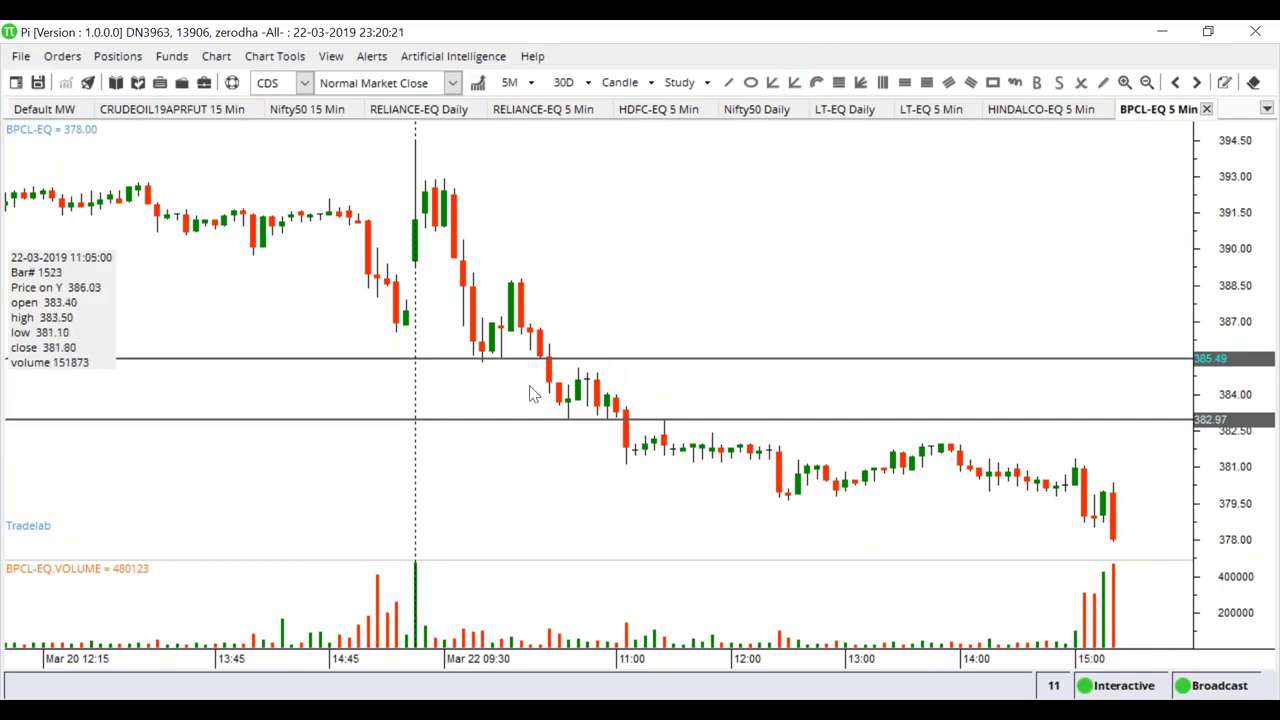
right_click(545, 330)
click(590, 449)
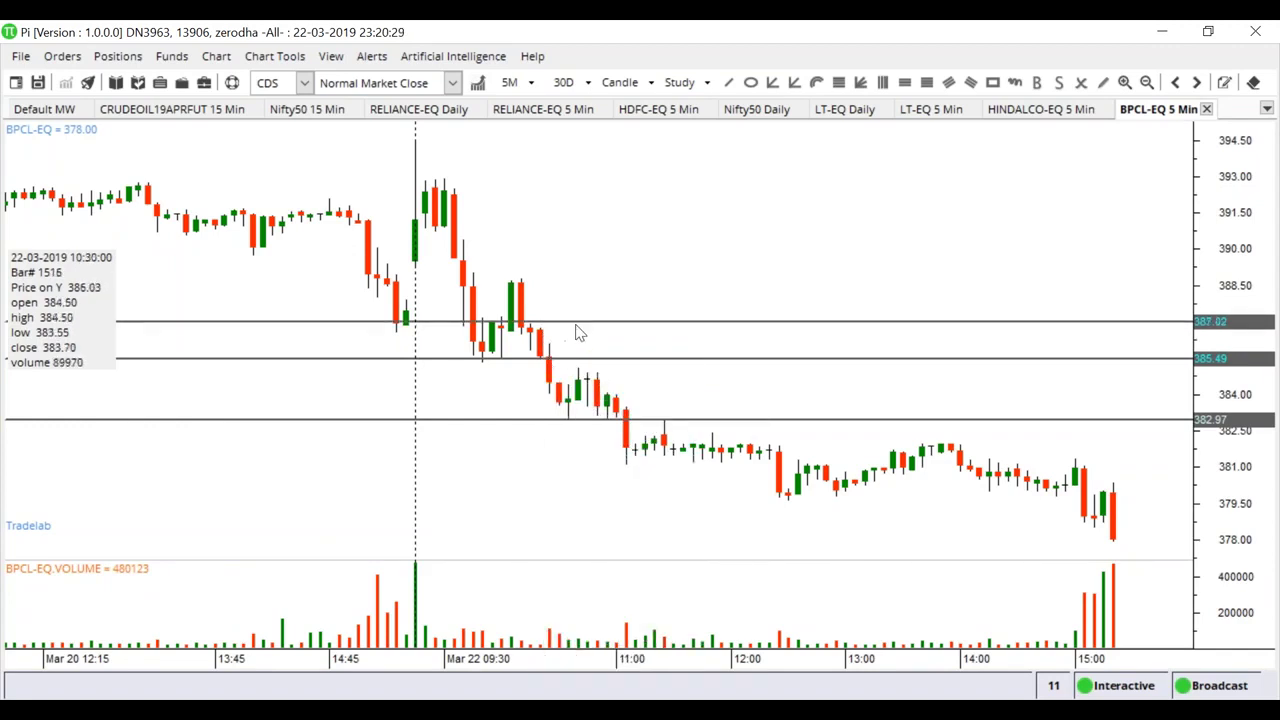
right_click(552, 382)
click(664, 171)
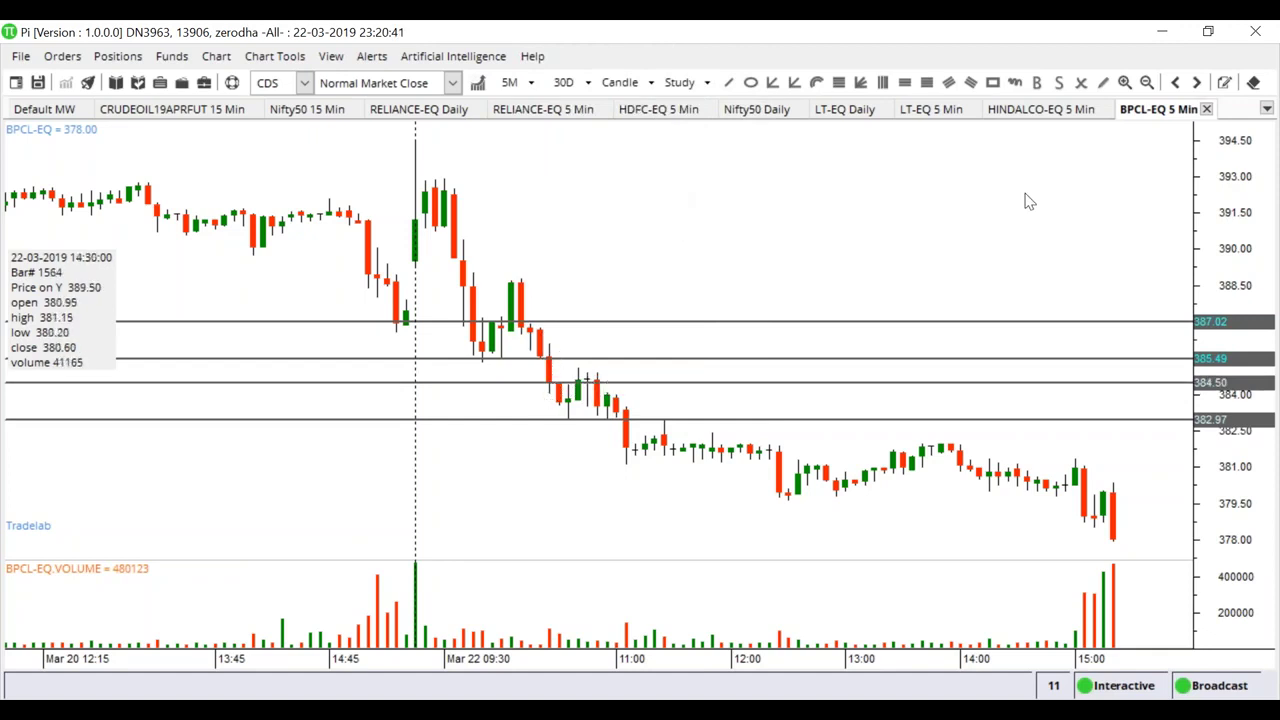
Switch to the HINDALCO-EQ 5-minute chart and insert a horizontal line at about 211.48, at the 22 March 09:50 candle's high.
drag(1043, 114, 963, 120)
scroll(906, 414, up, 4)
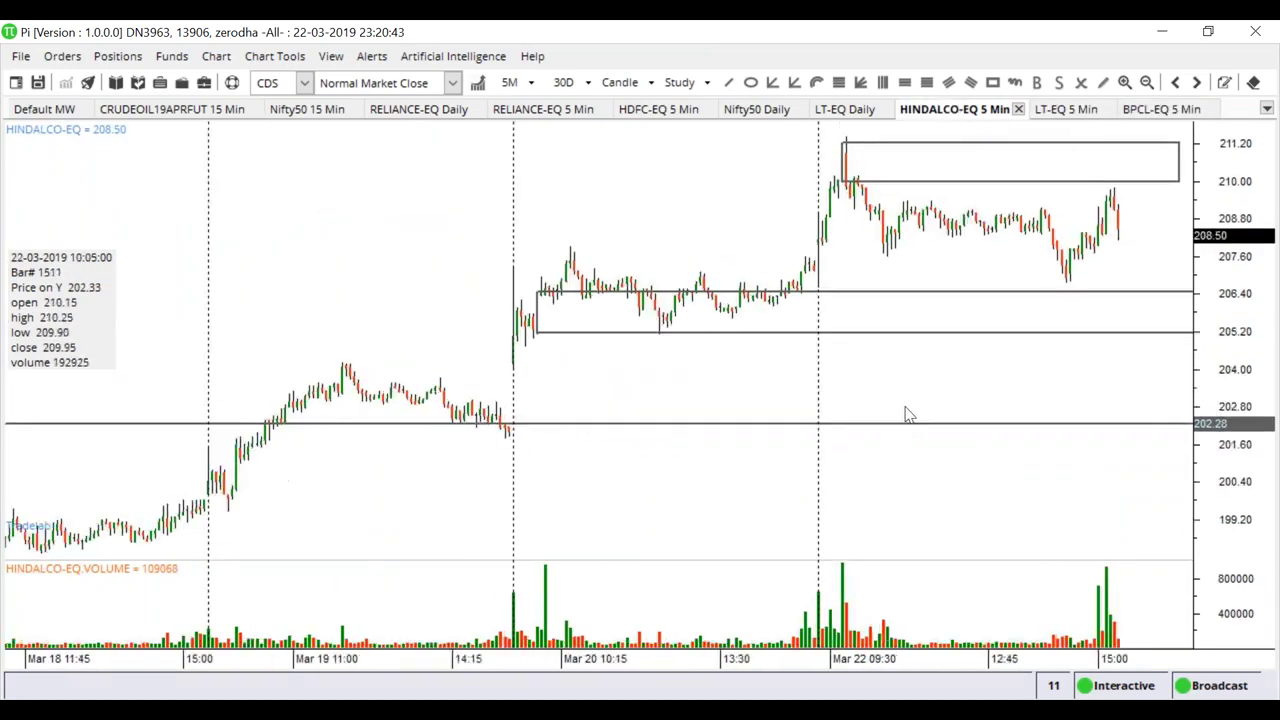
scroll(912, 410, up, 5)
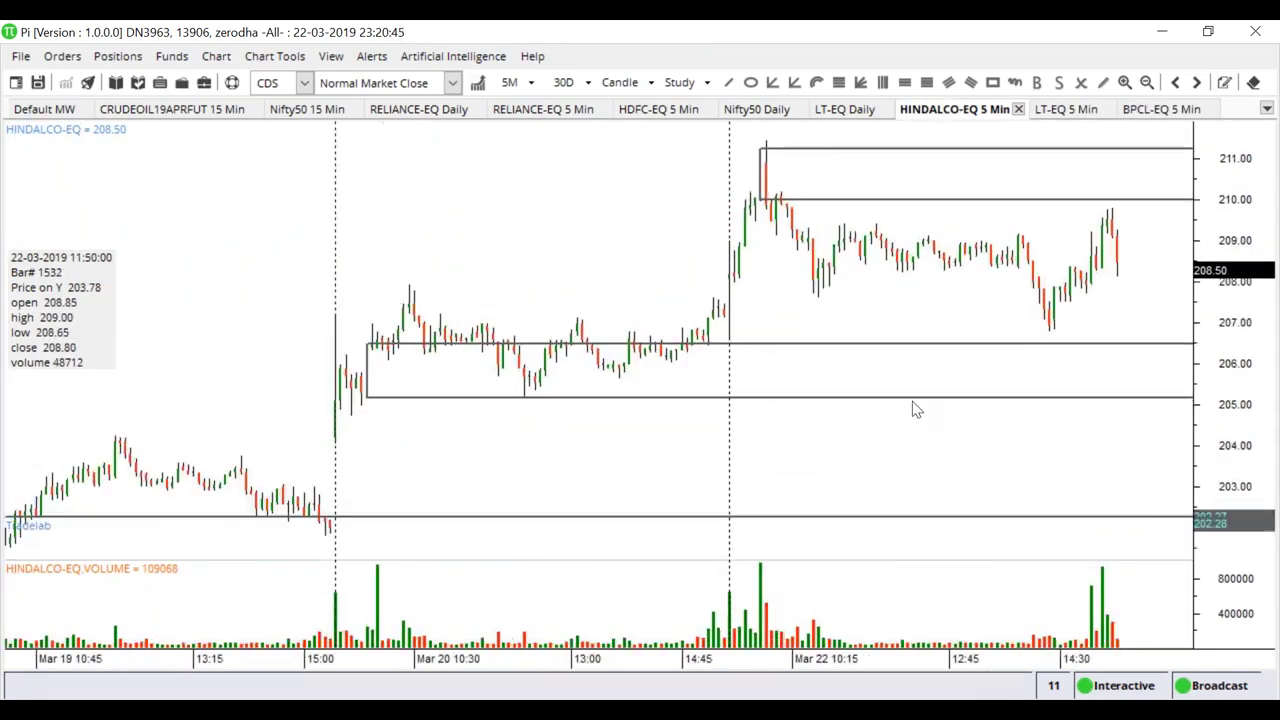
scroll(912, 410, up, 1)
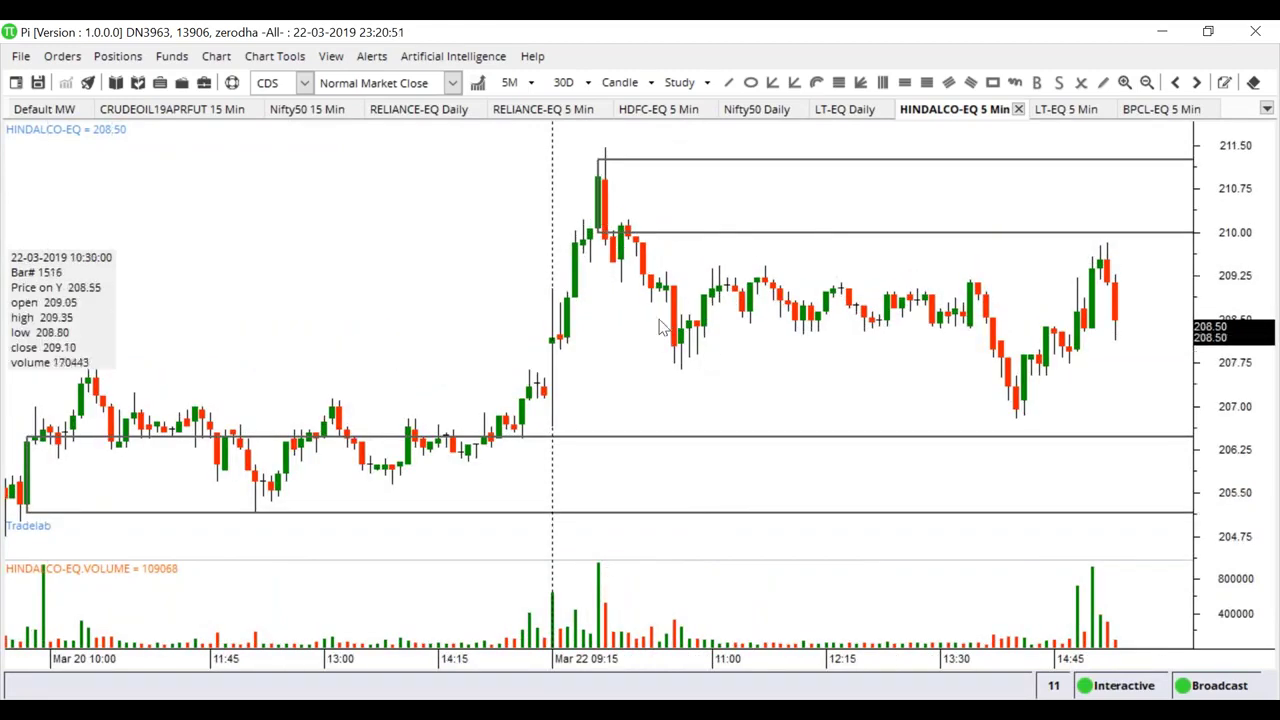
scroll(640, 380, up, 3)
scroll(630, 367, up, 1)
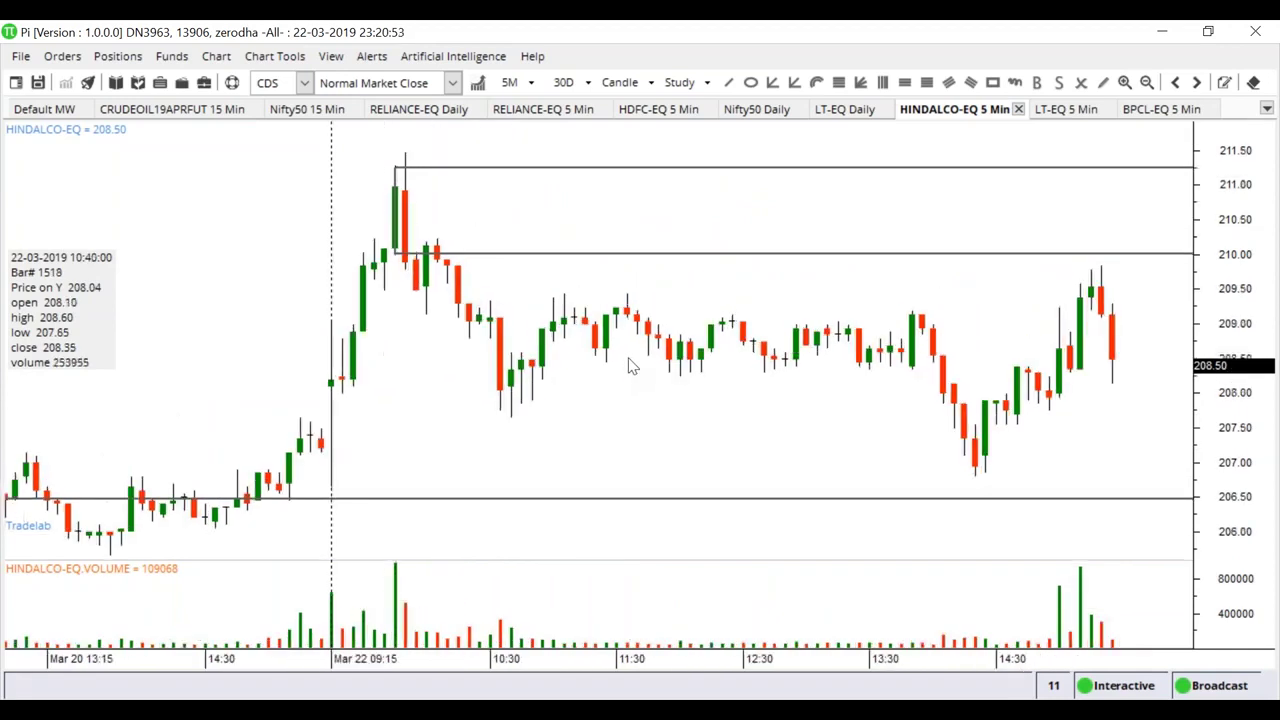
right_click(405, 160)
click(482, 200)
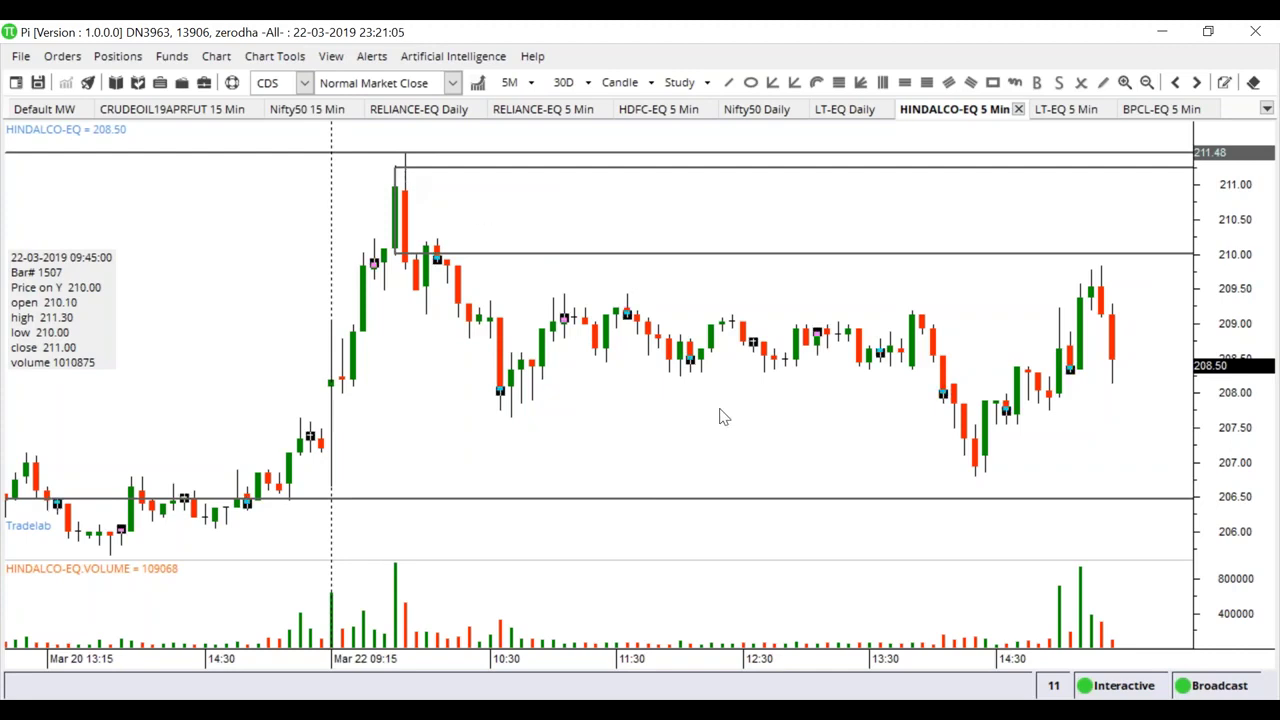
Delete all drawings from the HINDALCO-EQ 5-minute chart and confirm the removal.
right_click(735, 458)
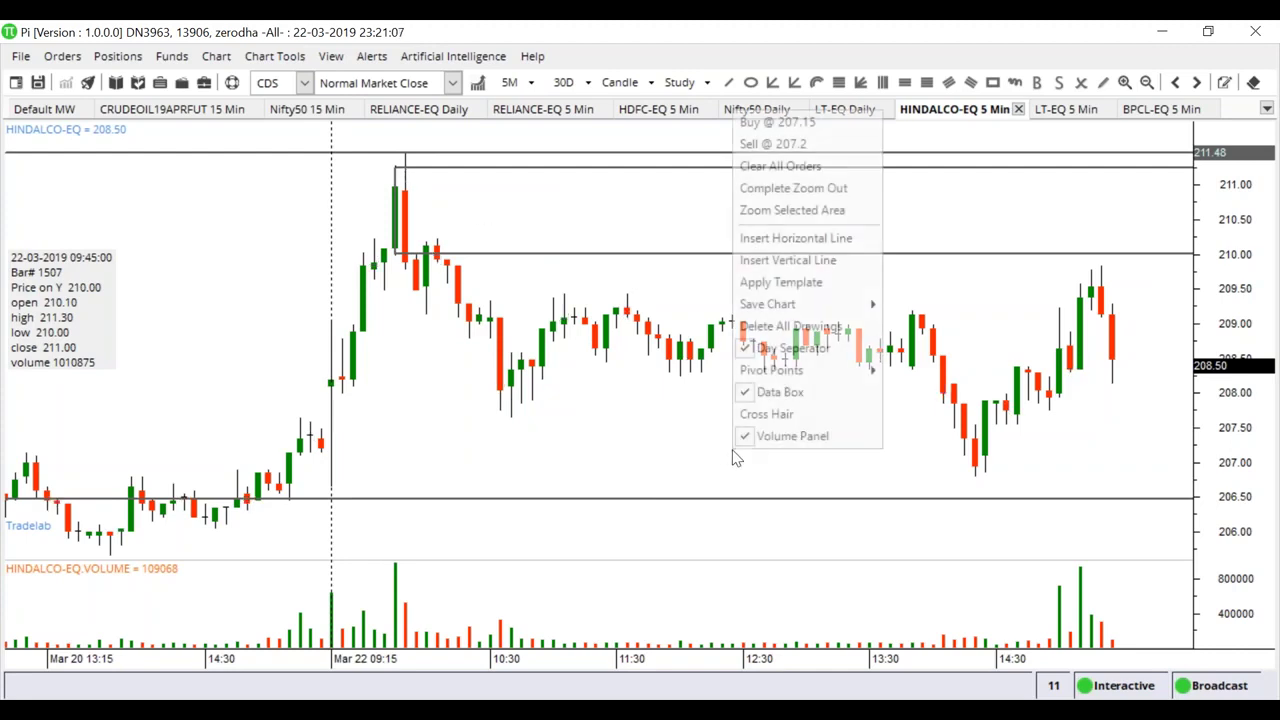
click(785, 325)
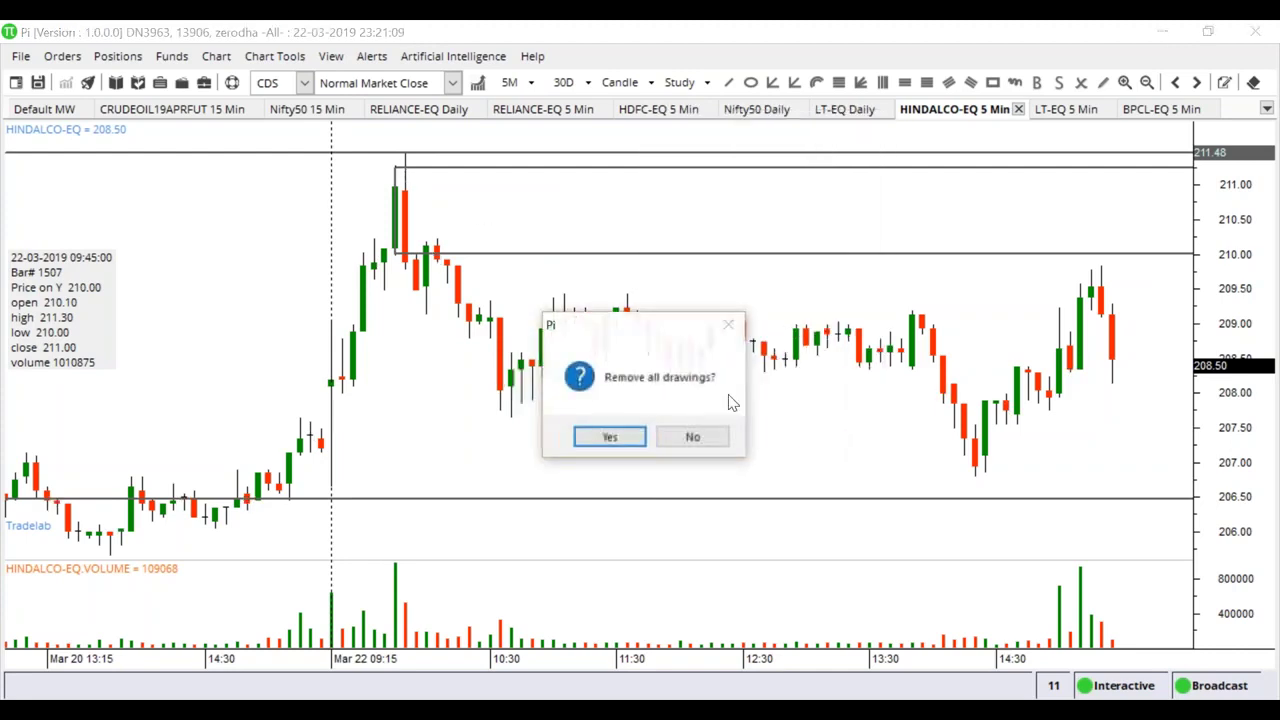
click(610, 437)
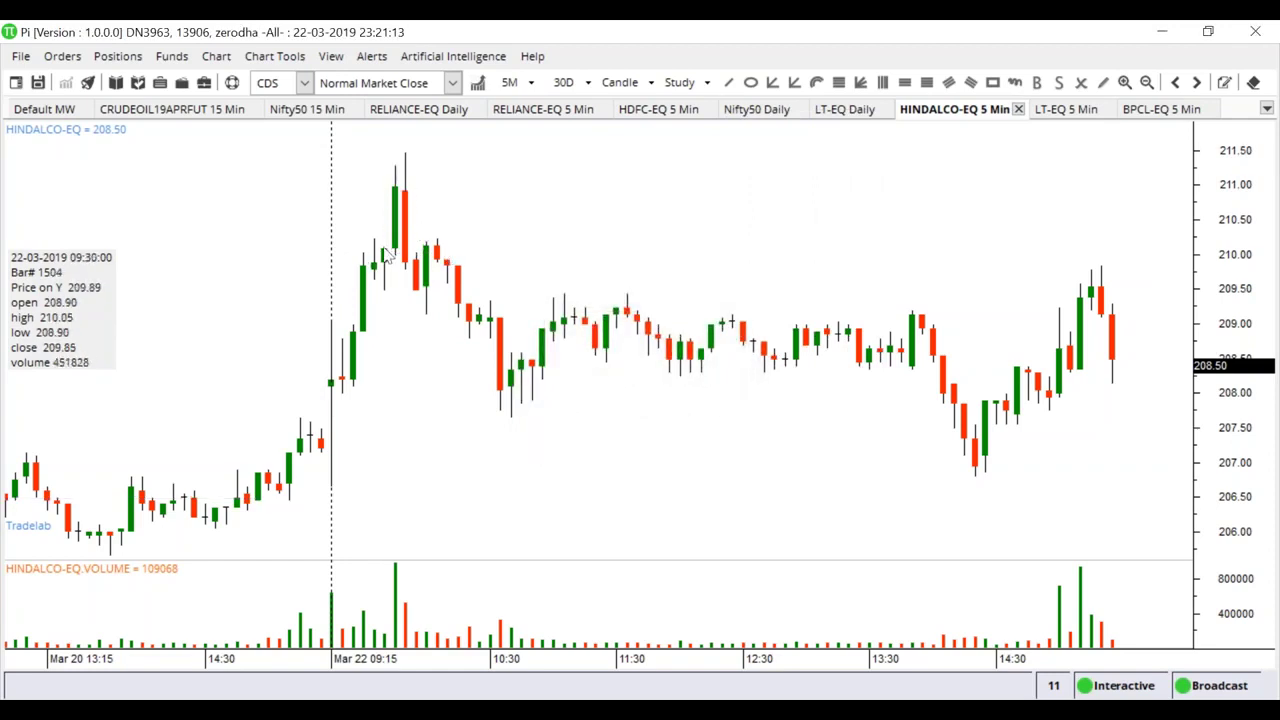
Insert horizontal lines at about 211.46, at the 22 March peak, and at about 210.10 and 209.46, at the 09:40 candle's high and low.
right_click(407, 160)
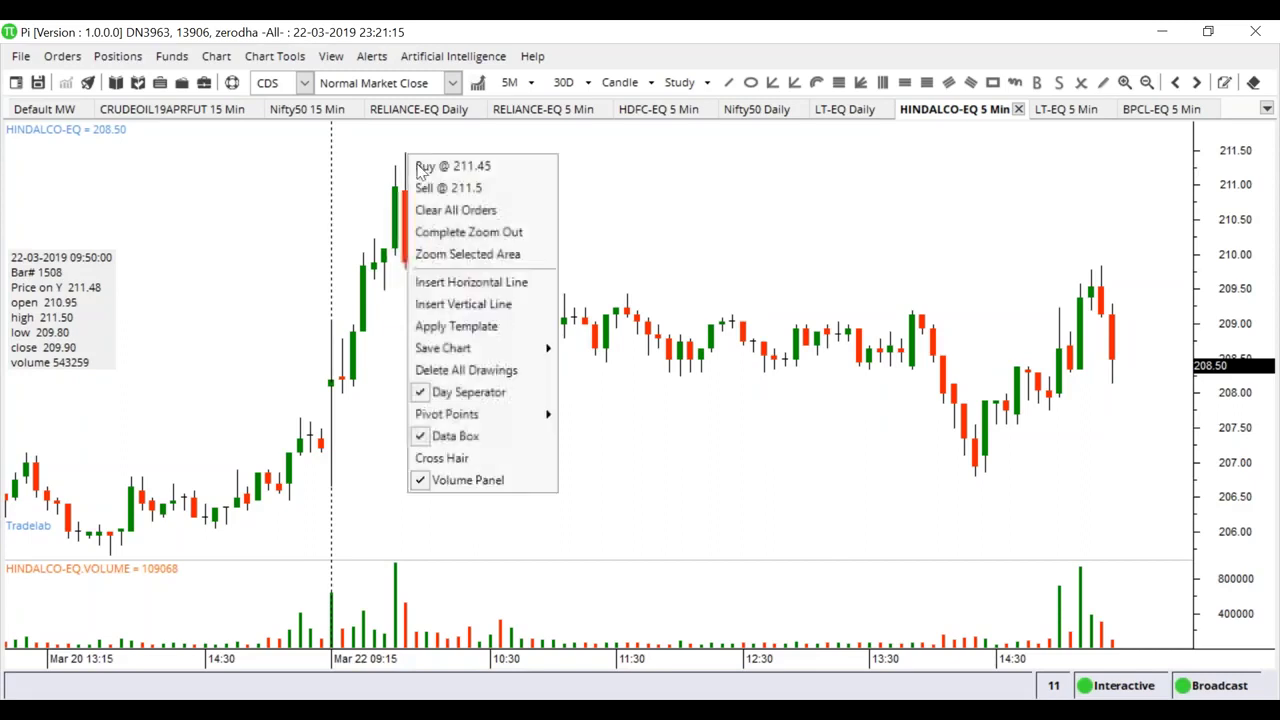
click(470, 200)
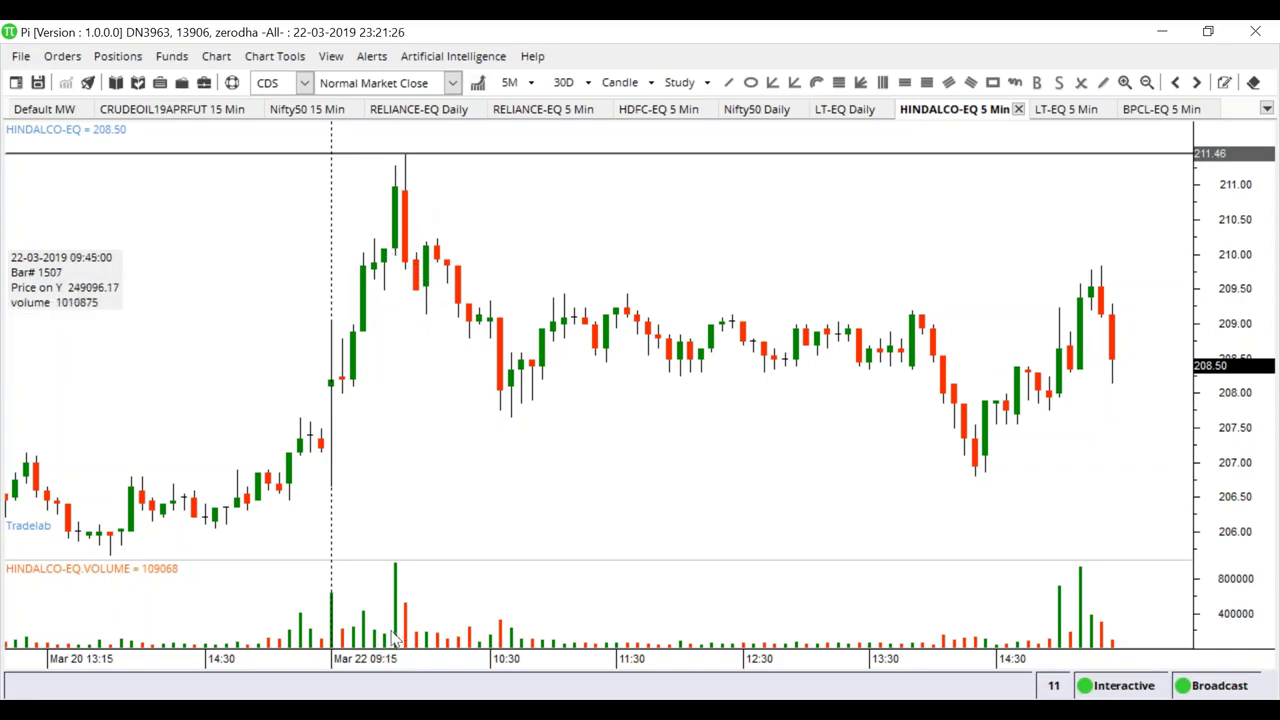
right_click(383, 254)
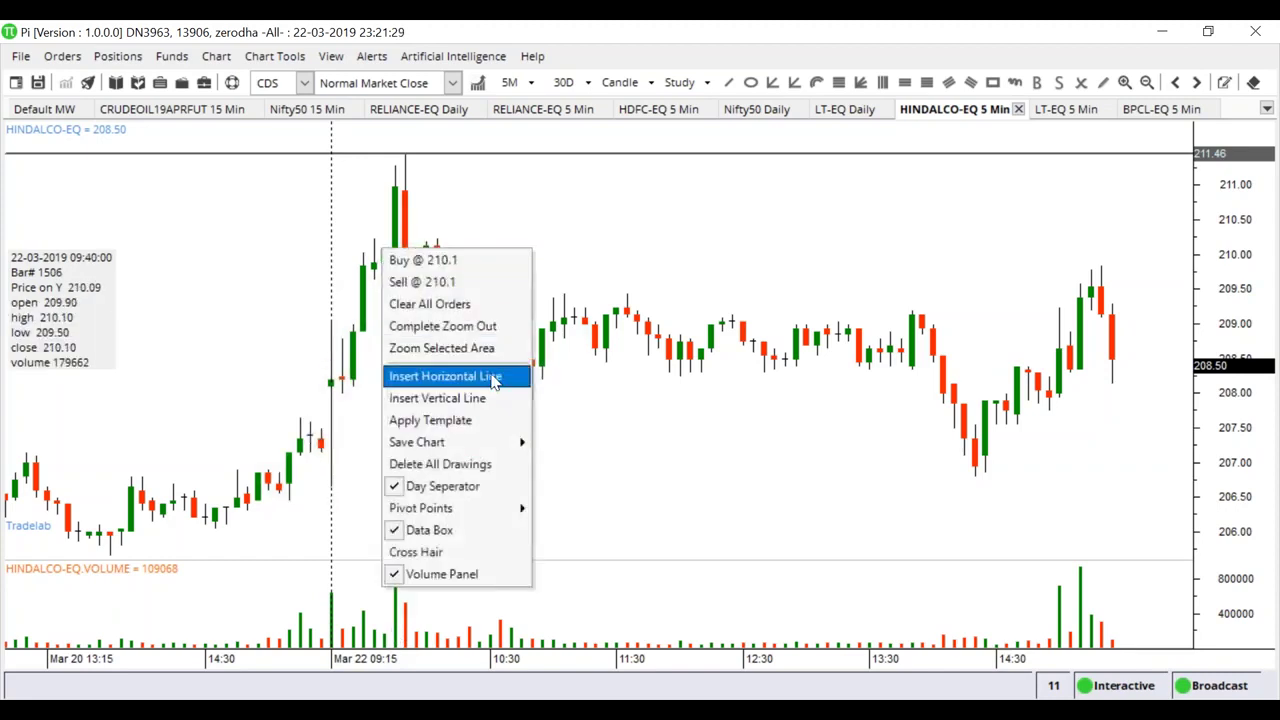
click(451, 371)
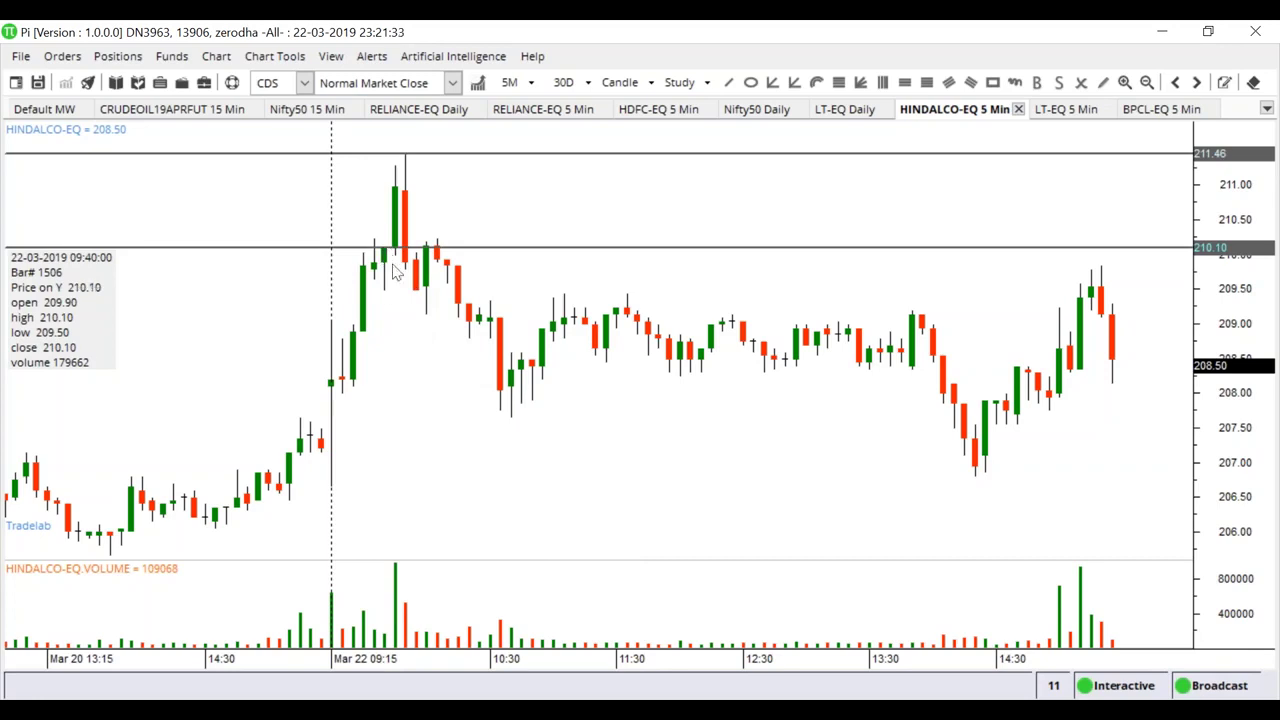
right_click(389, 297)
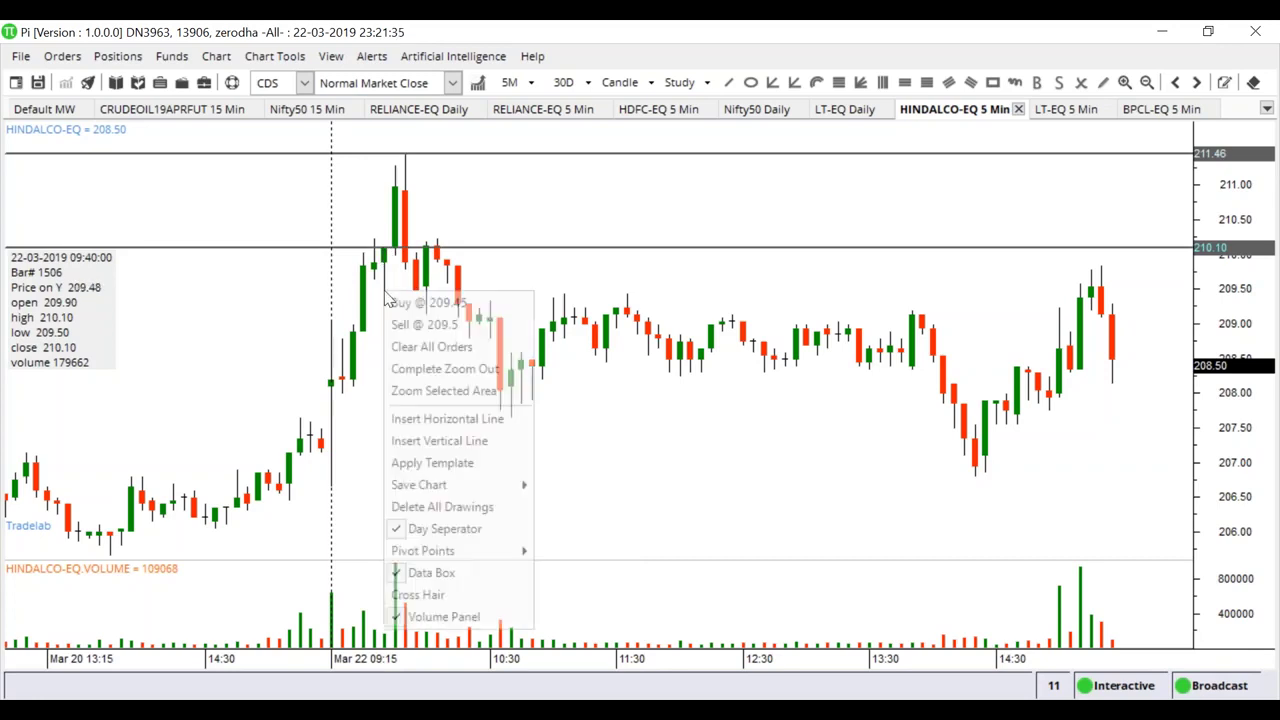
click(462, 420)
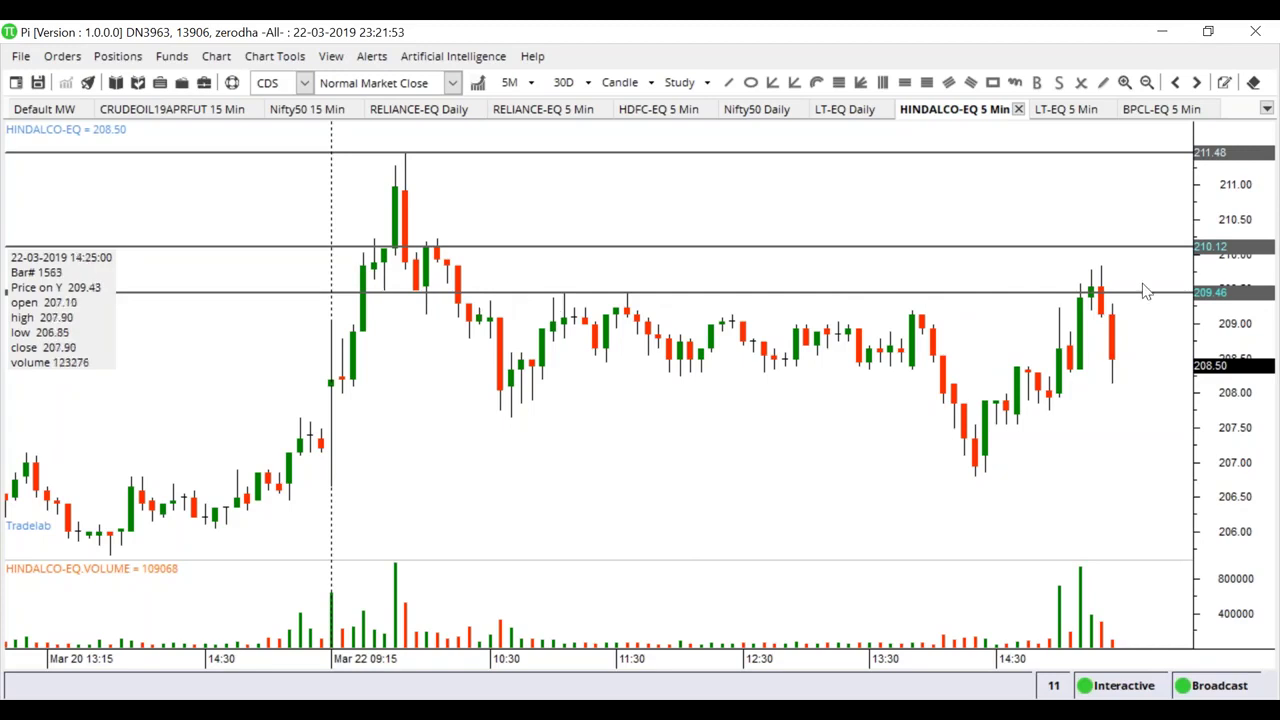
scroll(803, 480, down, 1)
scroll(812, 470, down, 1)
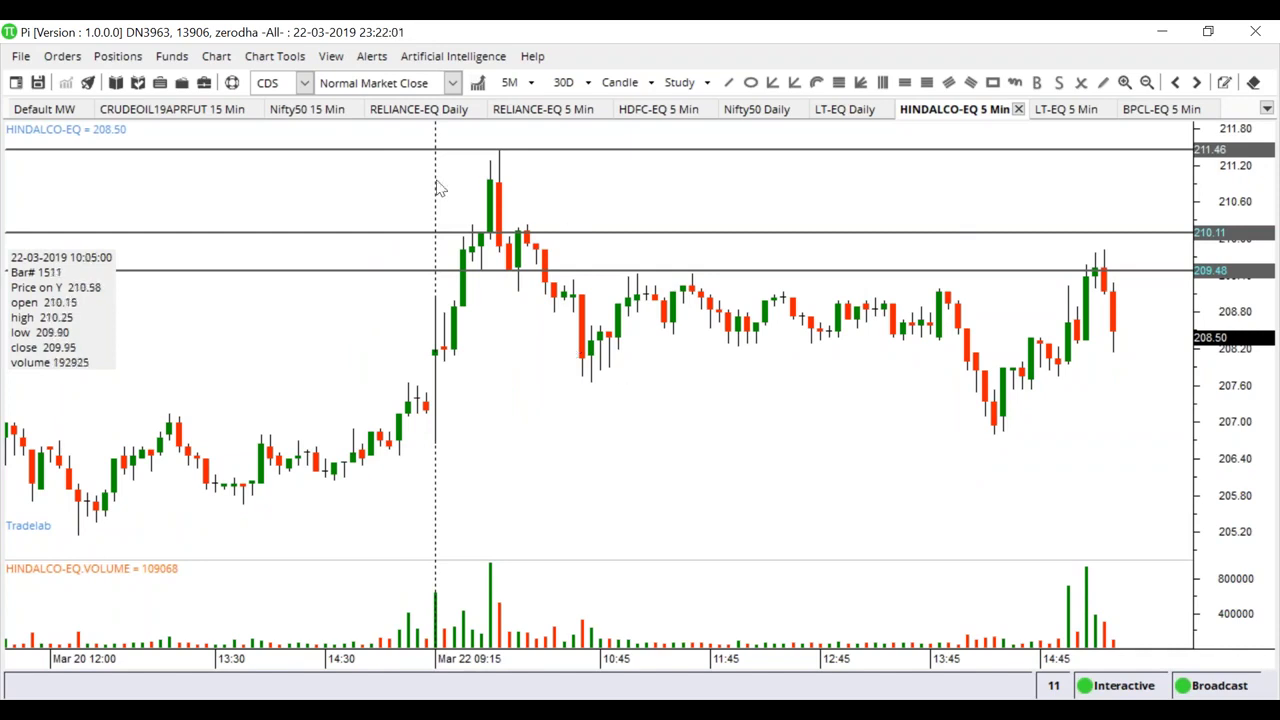
Switch to the RELIANCE-EQ 5-minute chart and delete all its drawings.
click(540, 115)
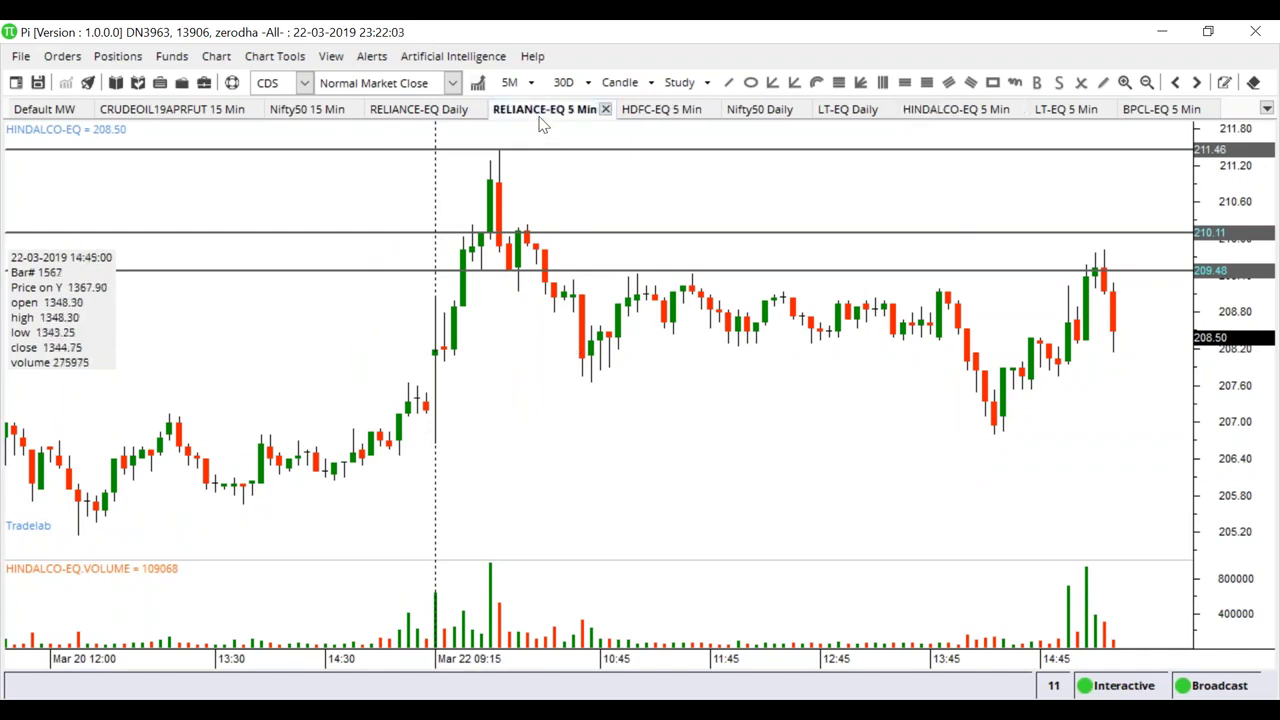
scroll(655, 290, up, 1)
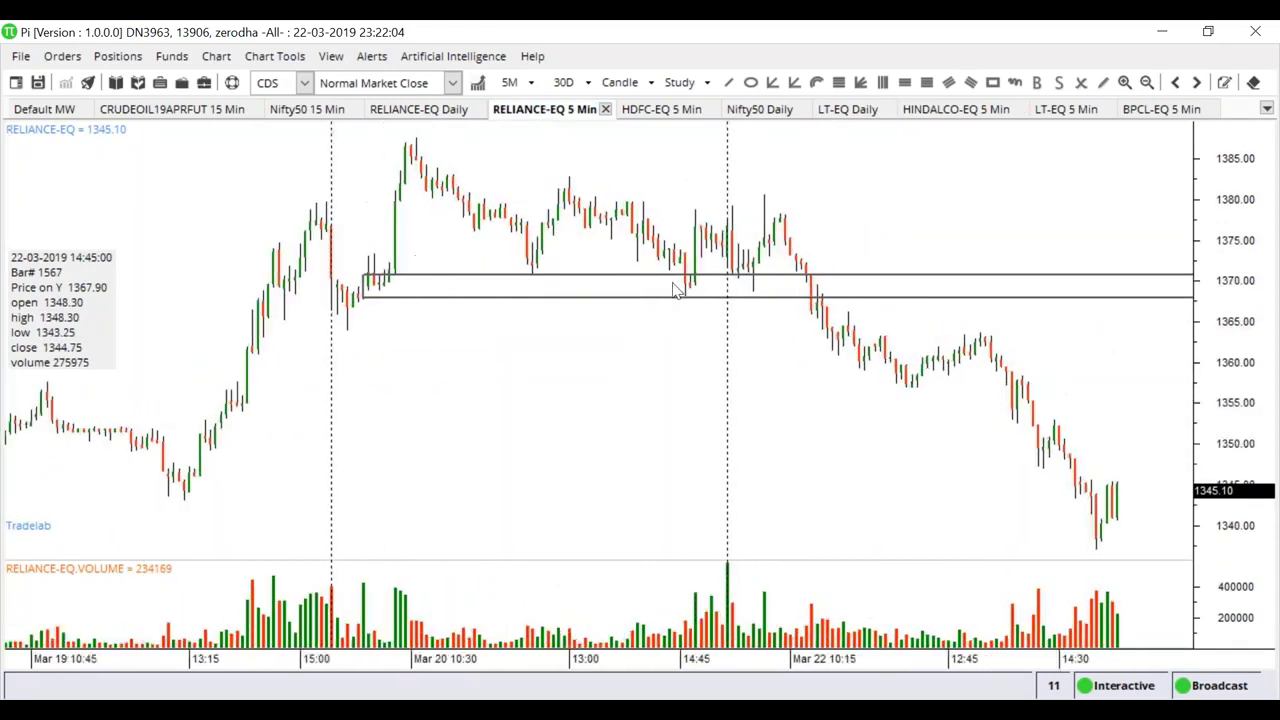
scroll(1150, 380, up, 1)
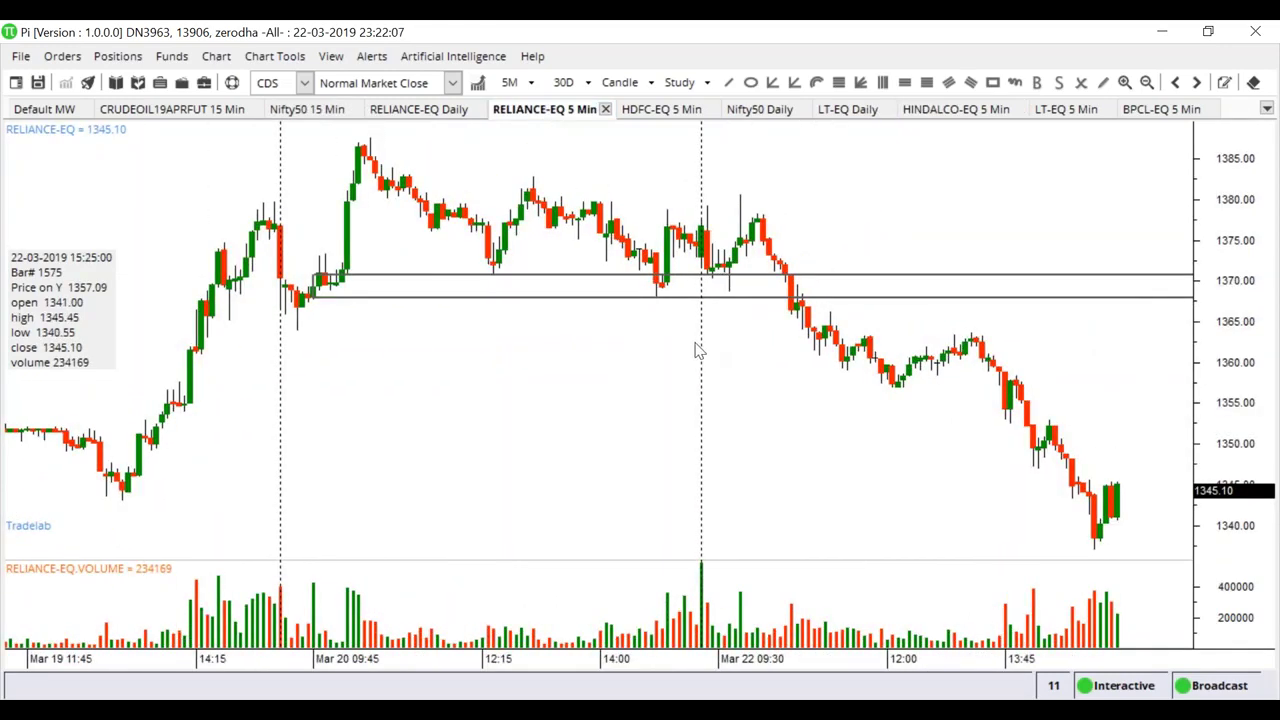
scroll(730, 300, up, 1)
scroll(820, 195, up, 1)
right_click(820, 195)
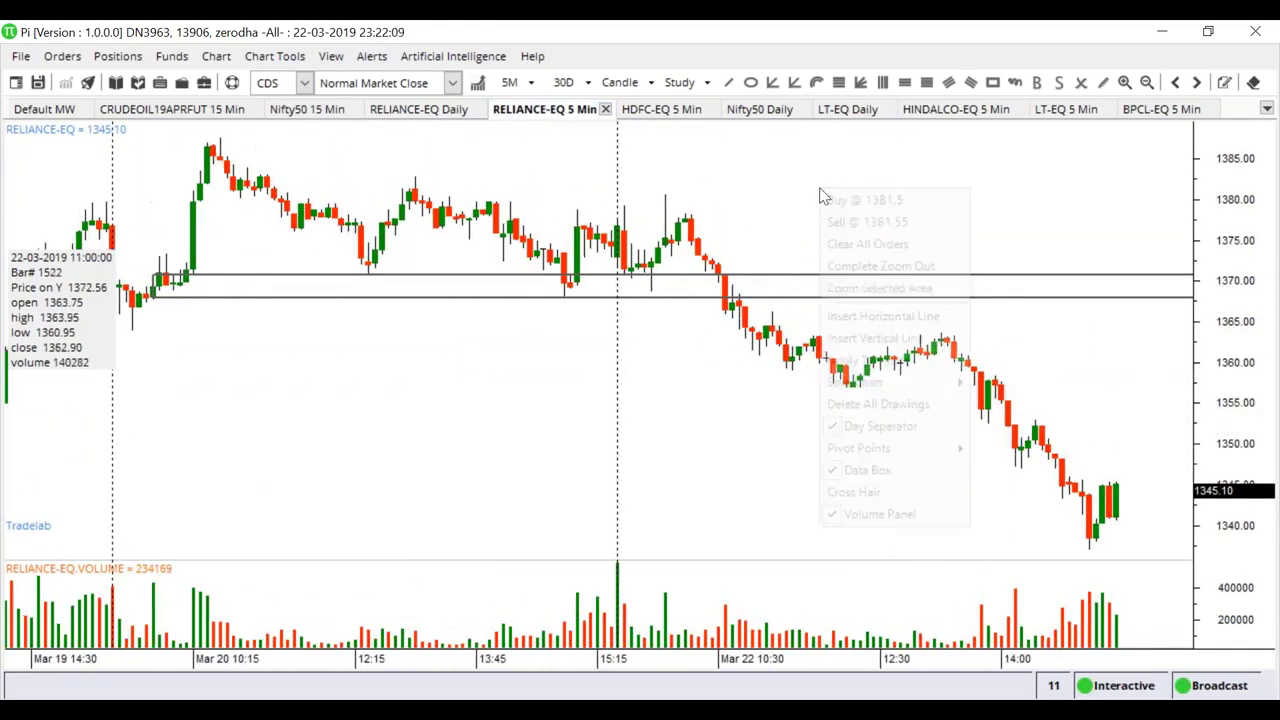
click(887, 404)
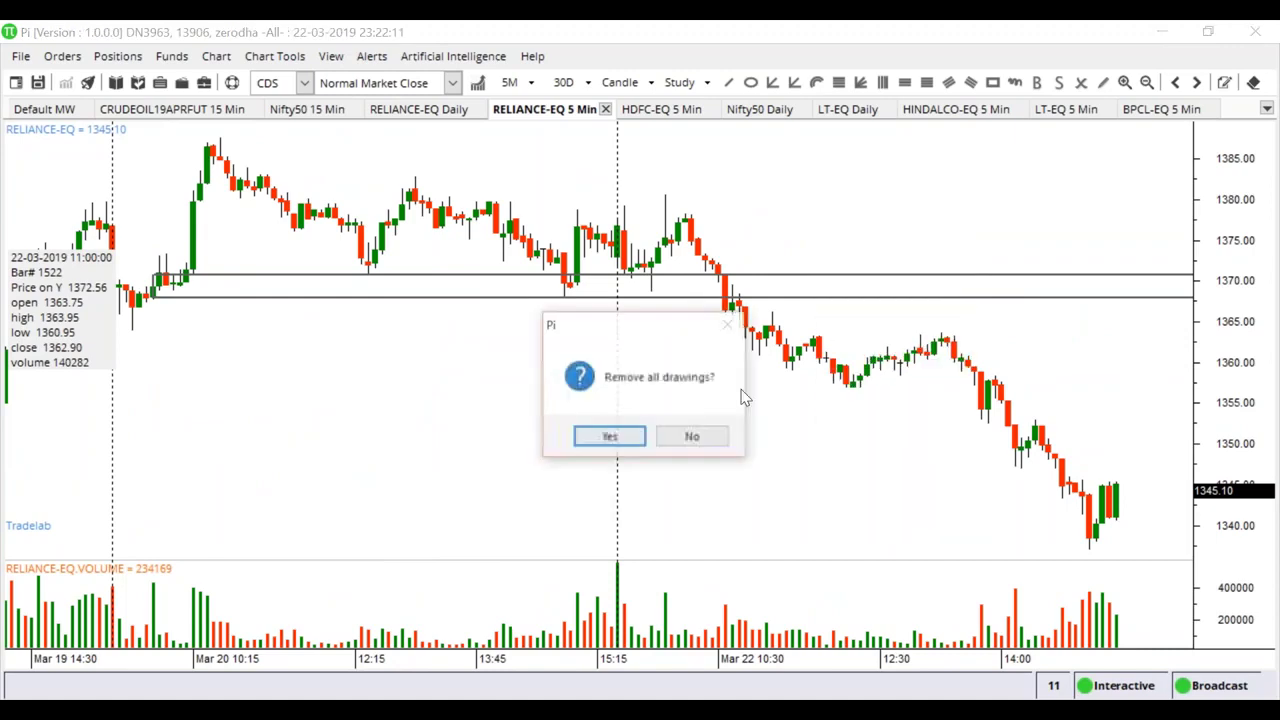
click(603, 435)
Insert a horizontal line at about 1378.57, at the high of the 22 March 10:05 candle before the decline.
scroll(600, 435, up, 4)
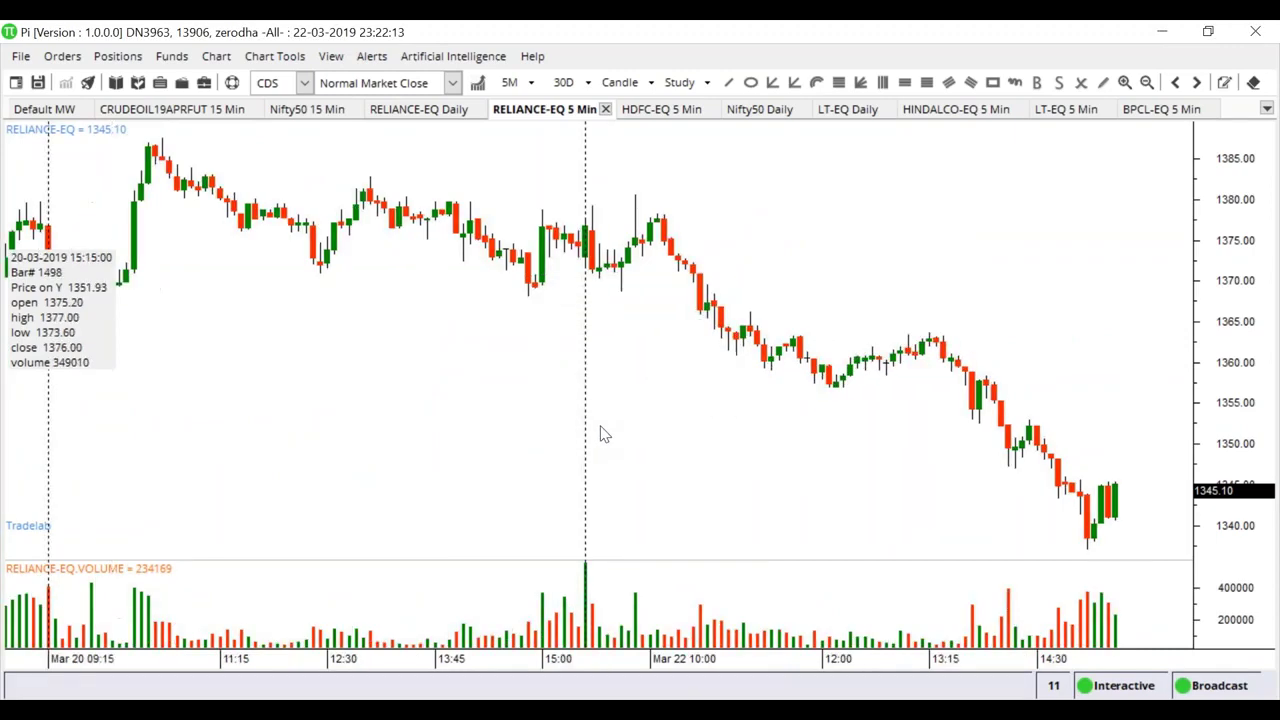
scroll(724, 435, up, 6)
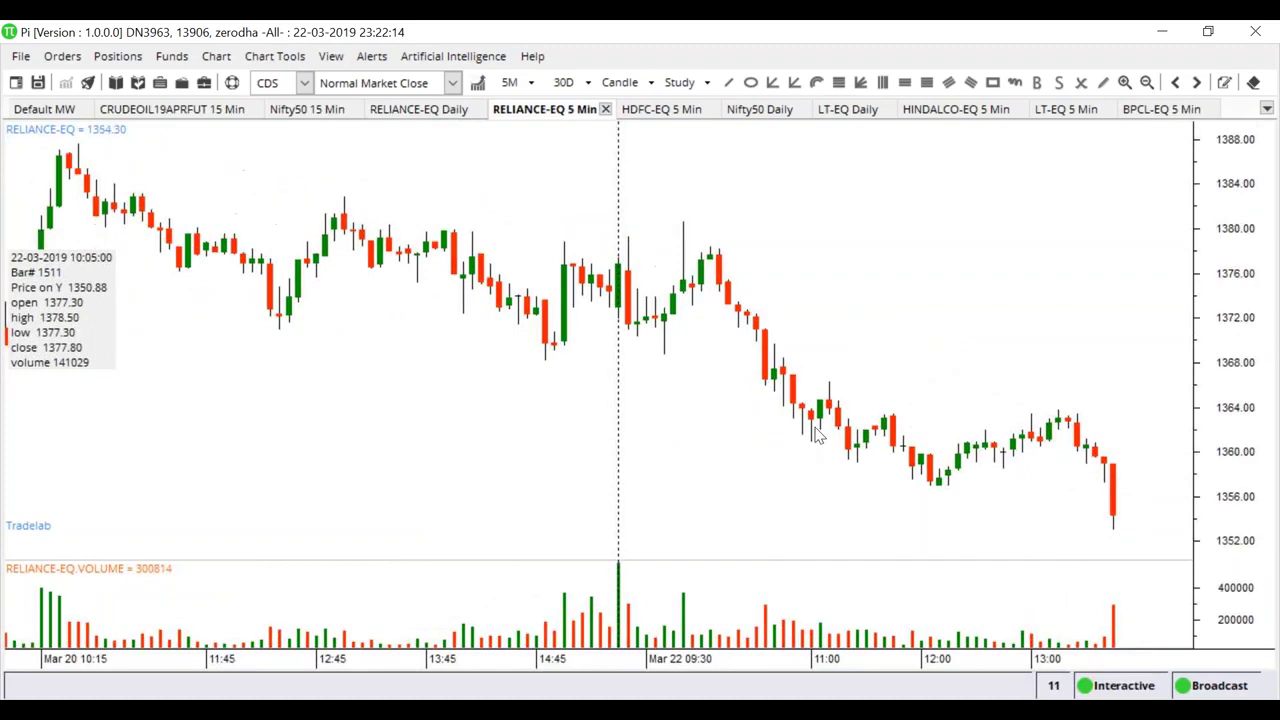
scroll(790, 428, up, 3)
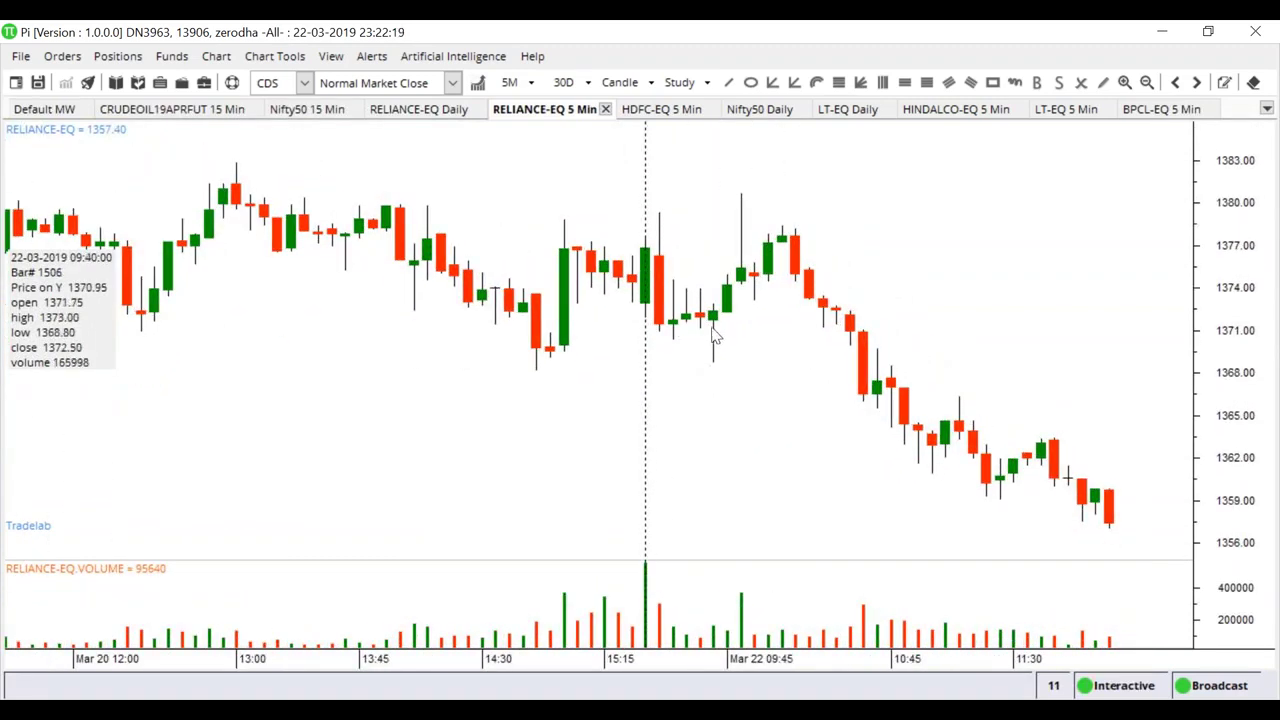
right_click(786, 230)
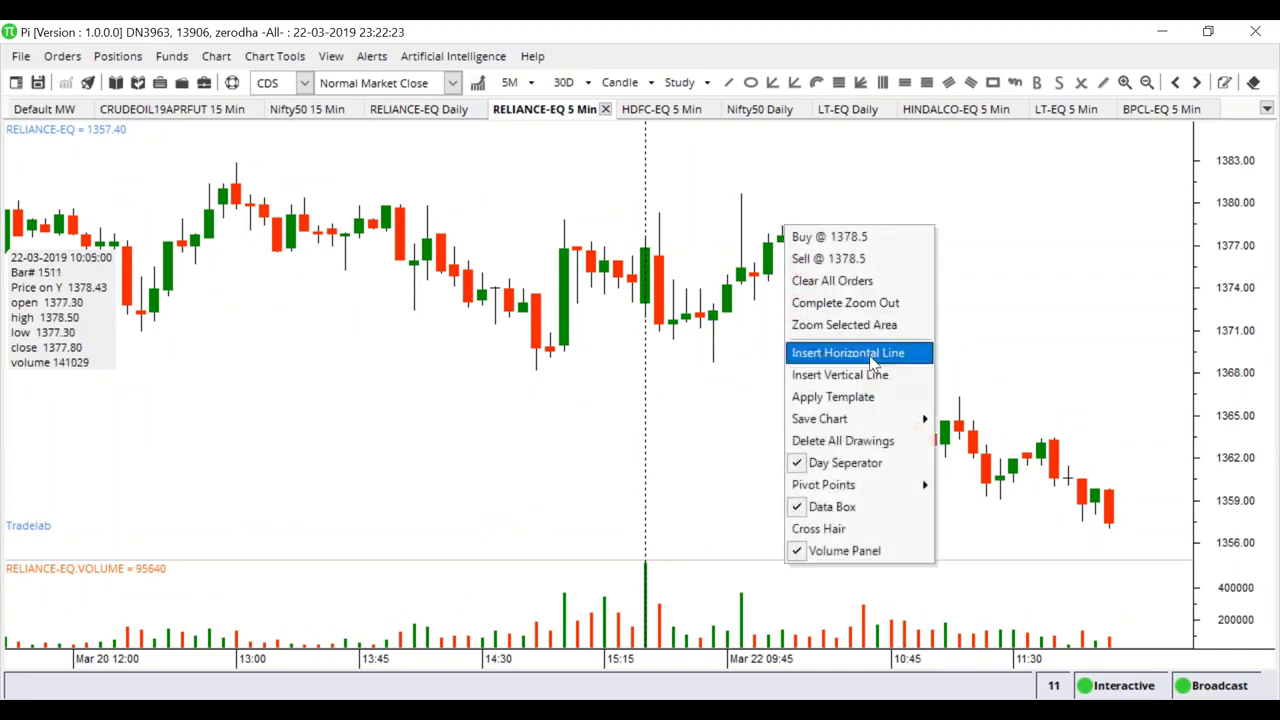
click(860, 353)
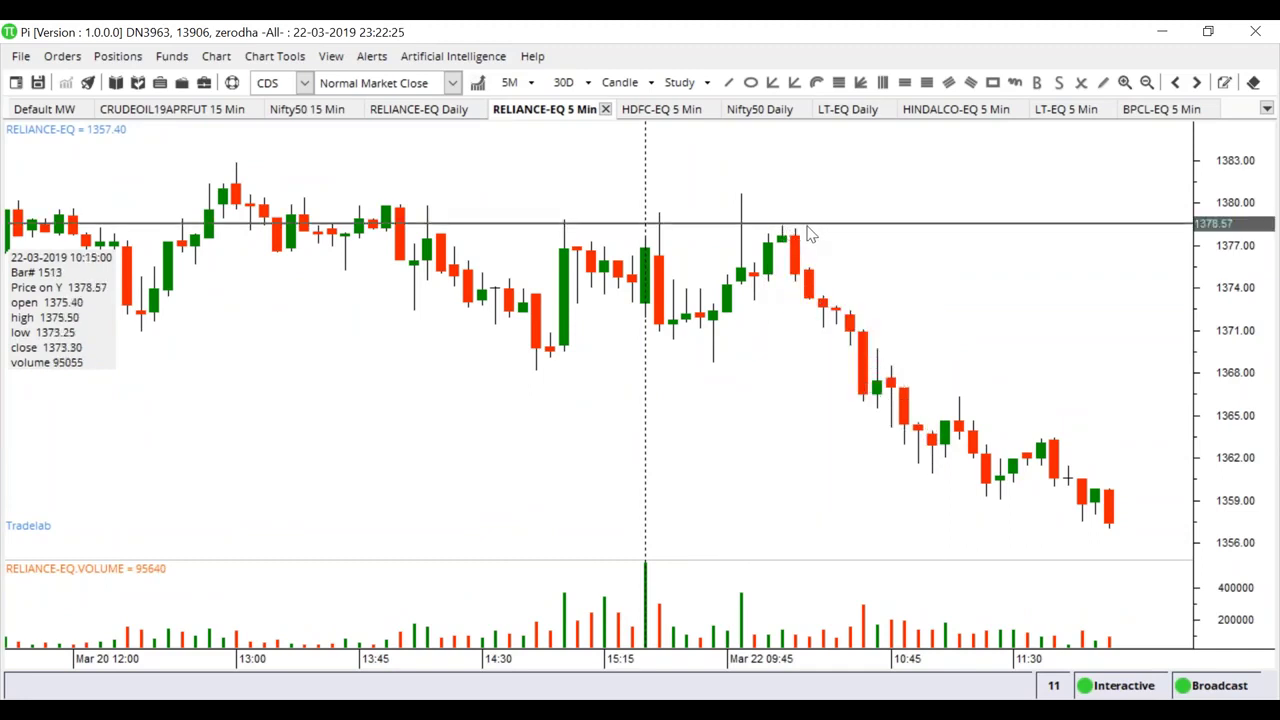
Try to lower the horizontal line near the 22 March 10:05 candle's high to about 1378.14.
drag(806, 232, 804, 248)
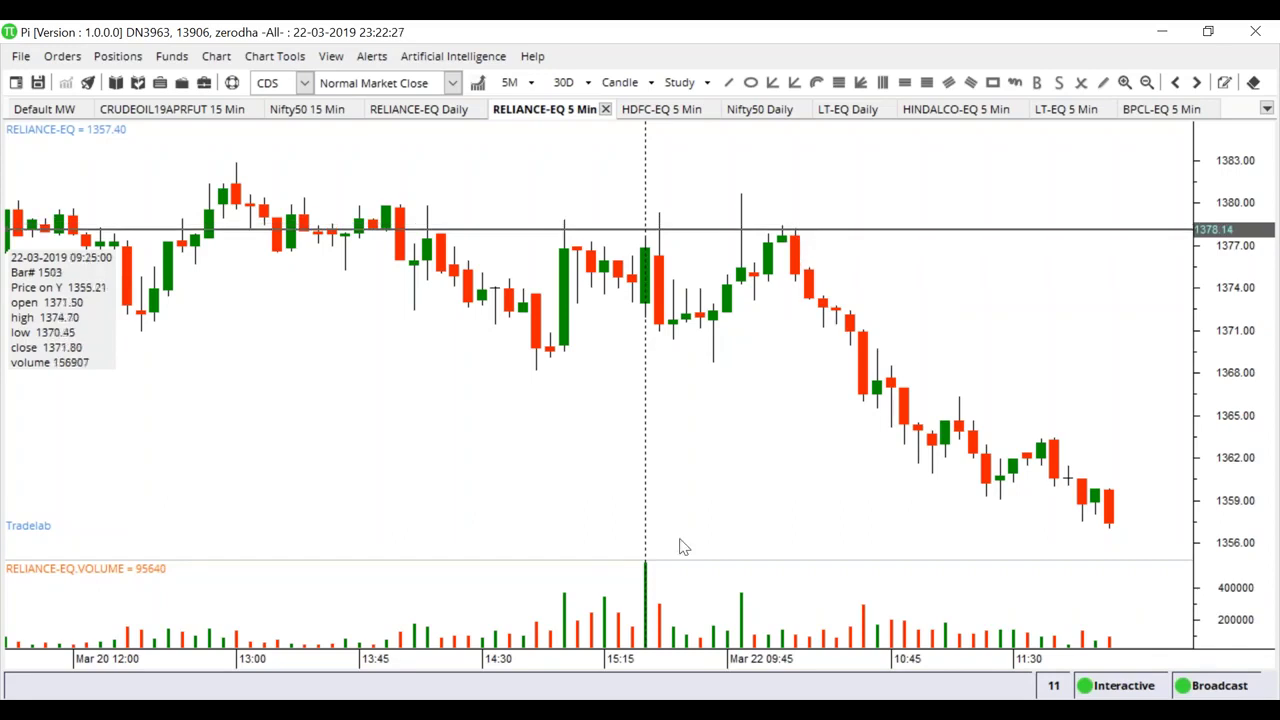
scroll(683, 545, up, 1)
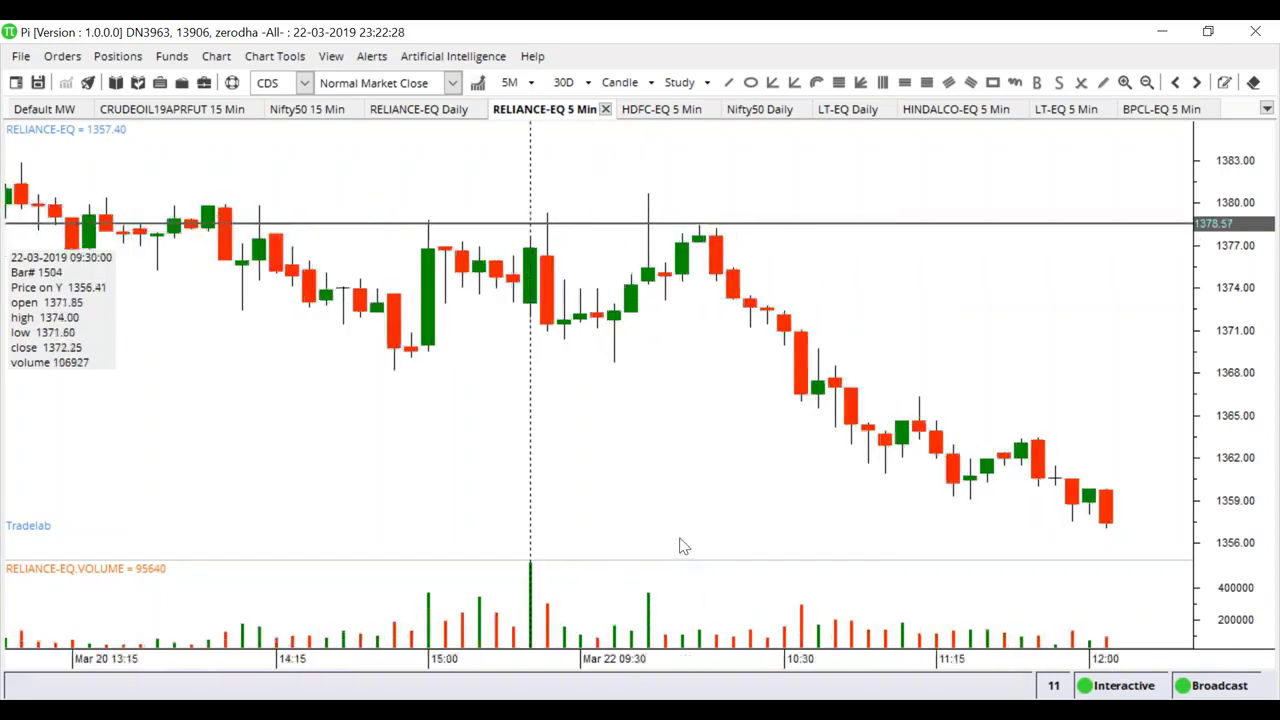
click(769, 230)
drag(767, 230, 765, 234)
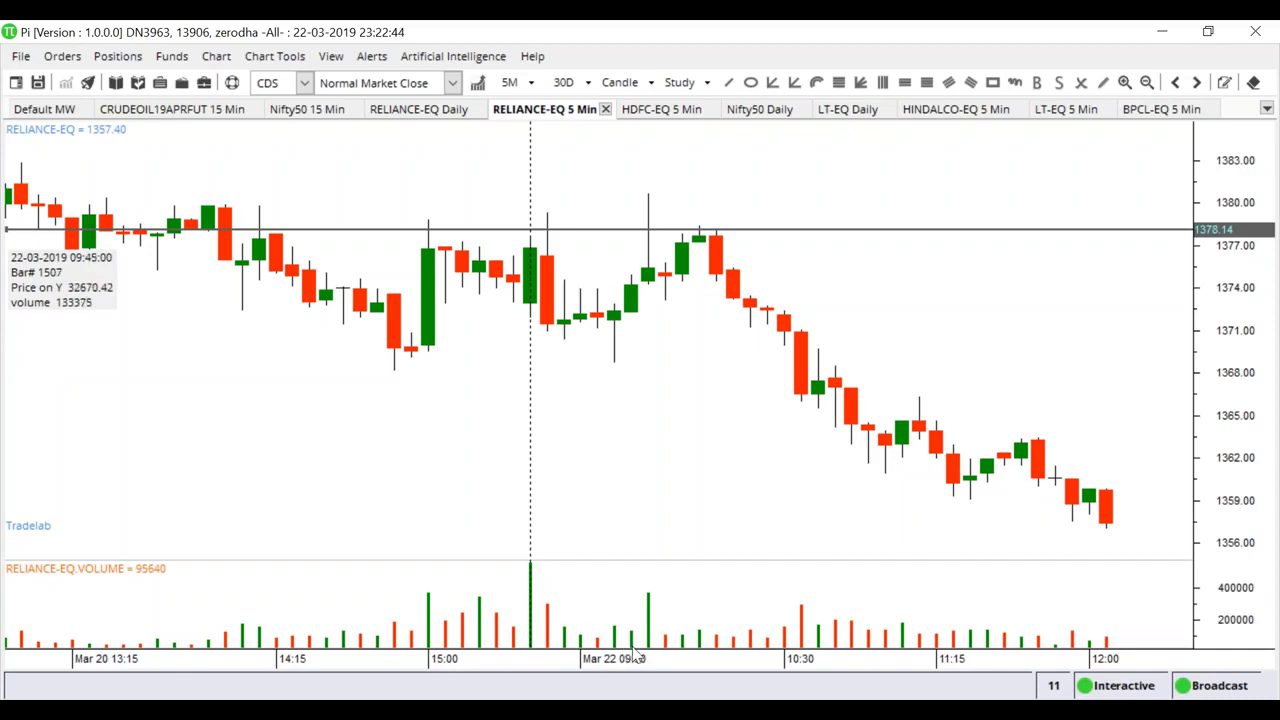
Insert horizontal lines at about 1374.8 and 1372.1, at the top and bottom of the 22 March 09:45 candle.
right_click(632, 280)
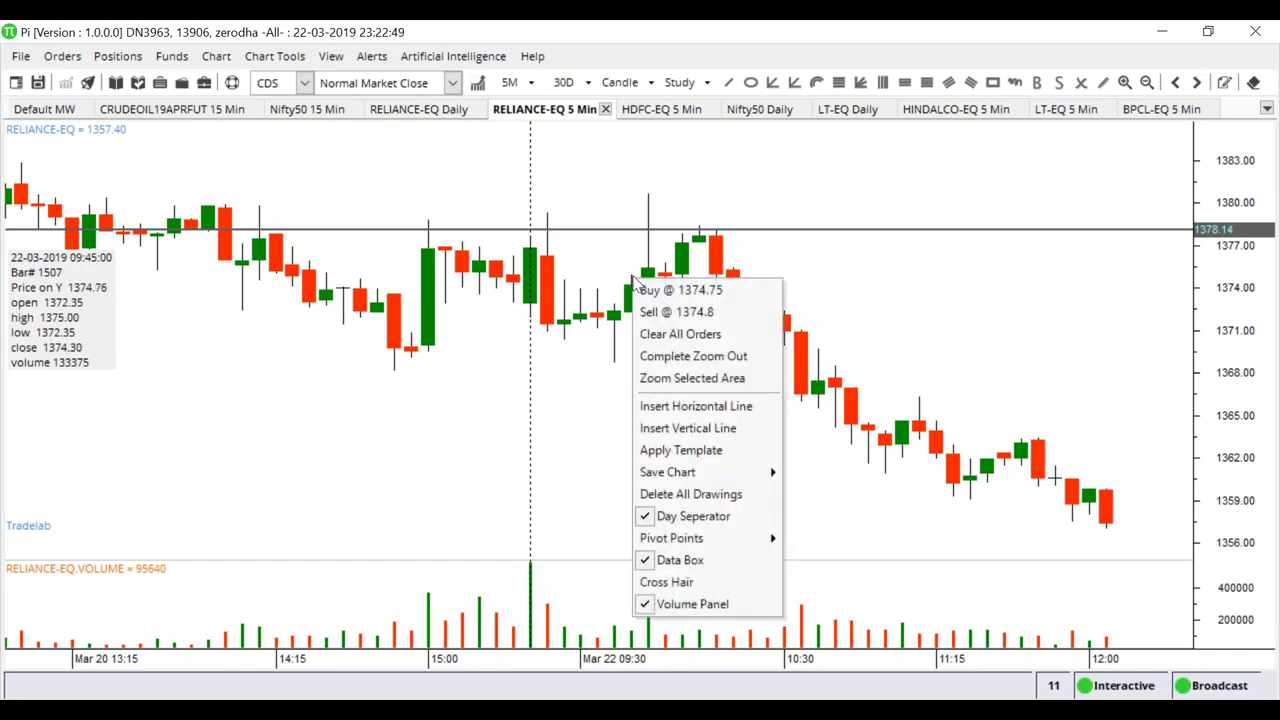
click(719, 408)
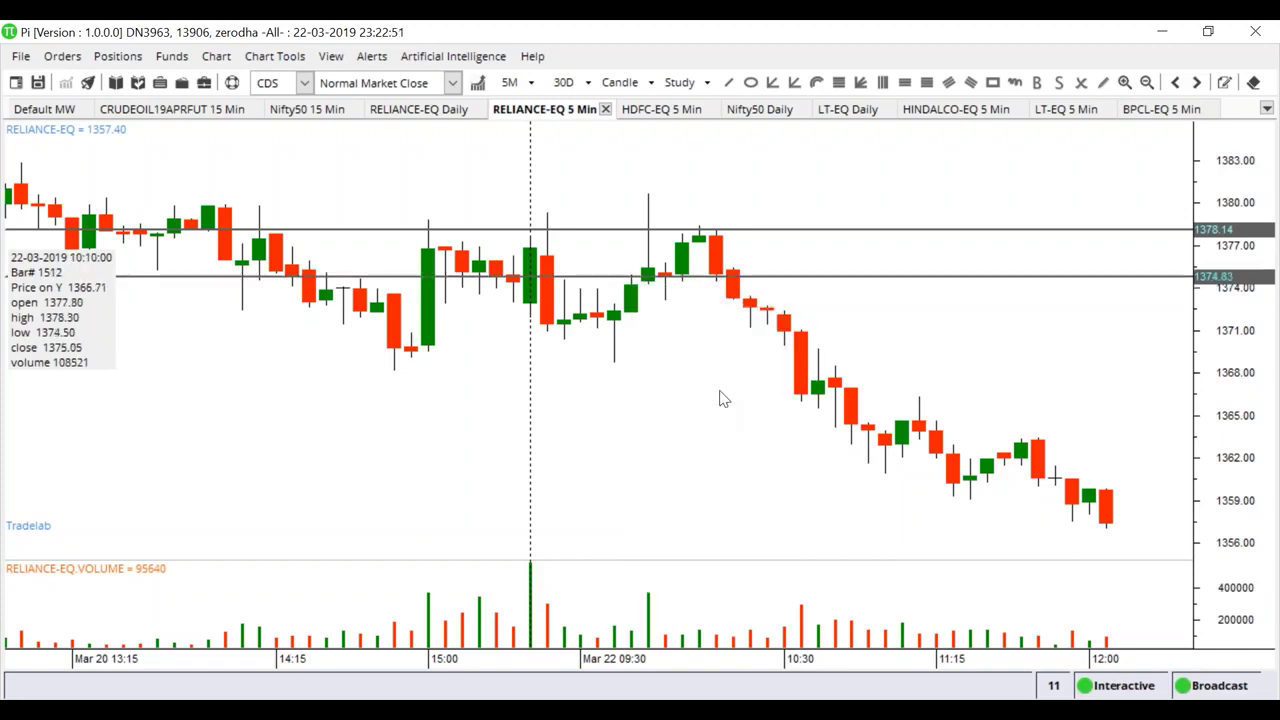
right_click(634, 321)
click(715, 444)
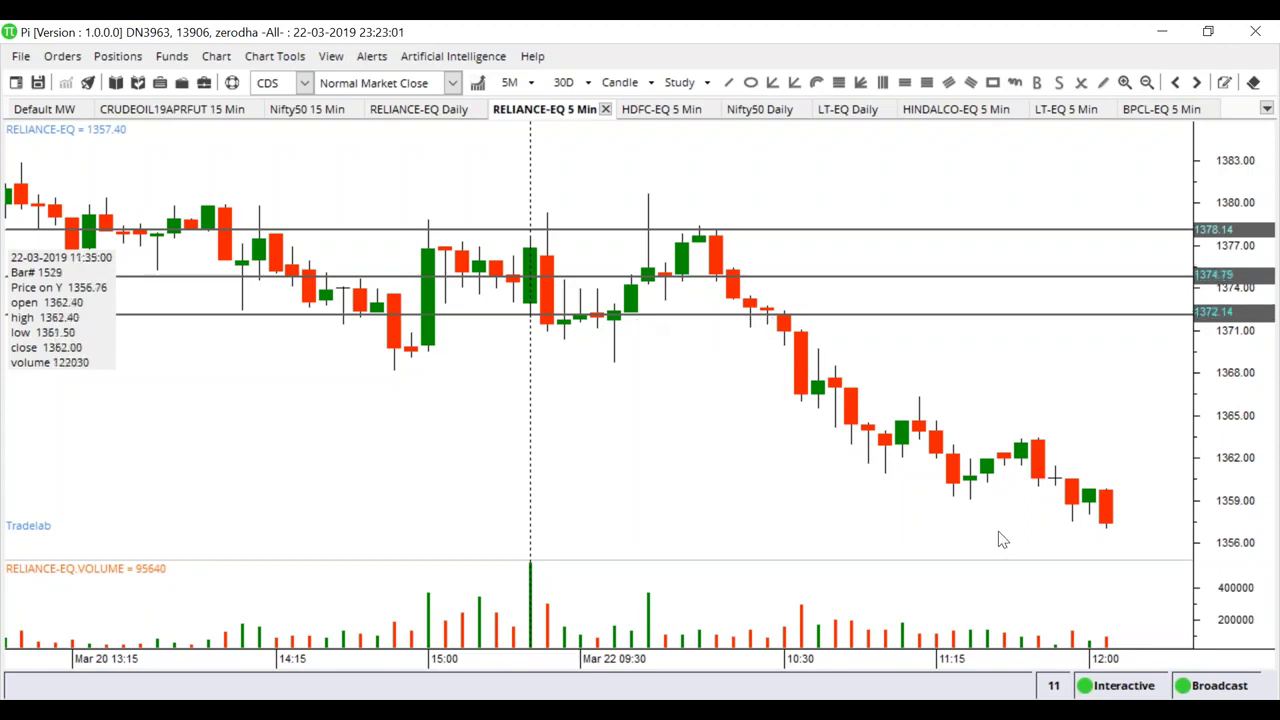
scroll(998, 531, down, 2)
scroll(988, 535, down, 1)
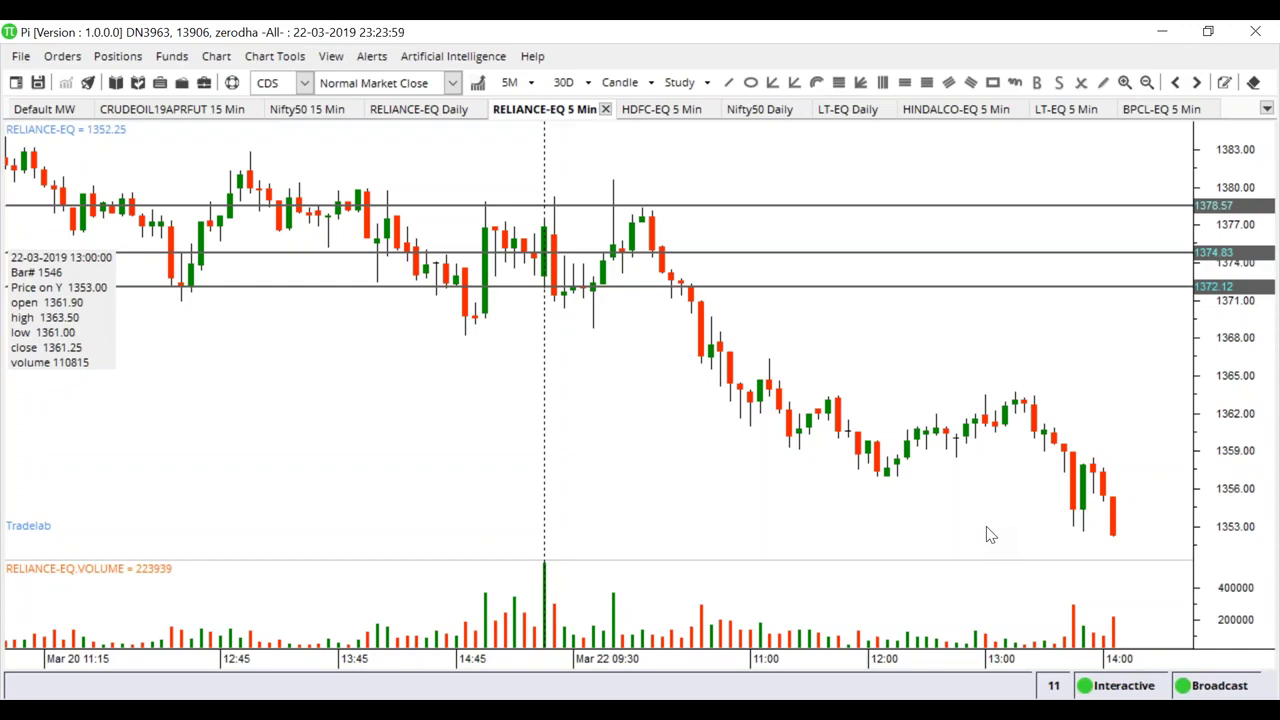
Close the BPCL-EQ, LT-EQ, HINDALCO-EQ, HDFC-EQ and RELIANCE-EQ 5-minute charts and the LT-EQ and Nifty50 daily charts.
click(1156, 110)
click(1209, 109)
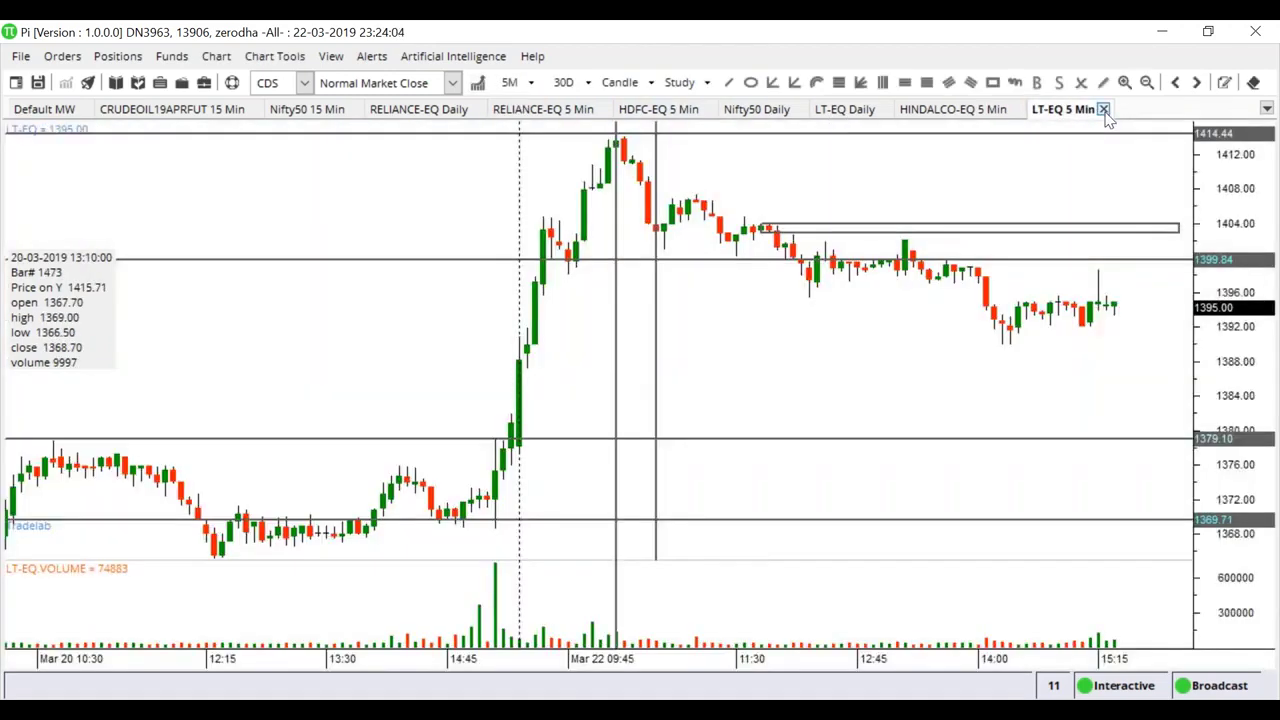
click(1104, 109)
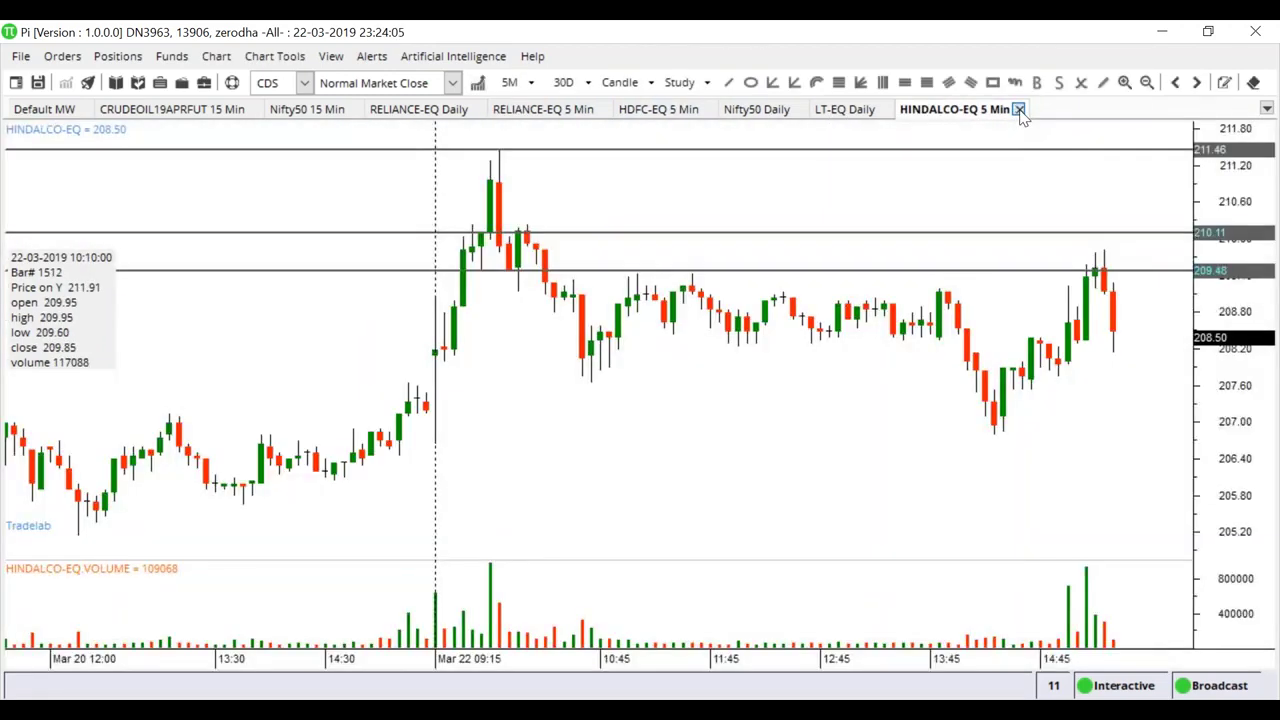
click(1019, 109)
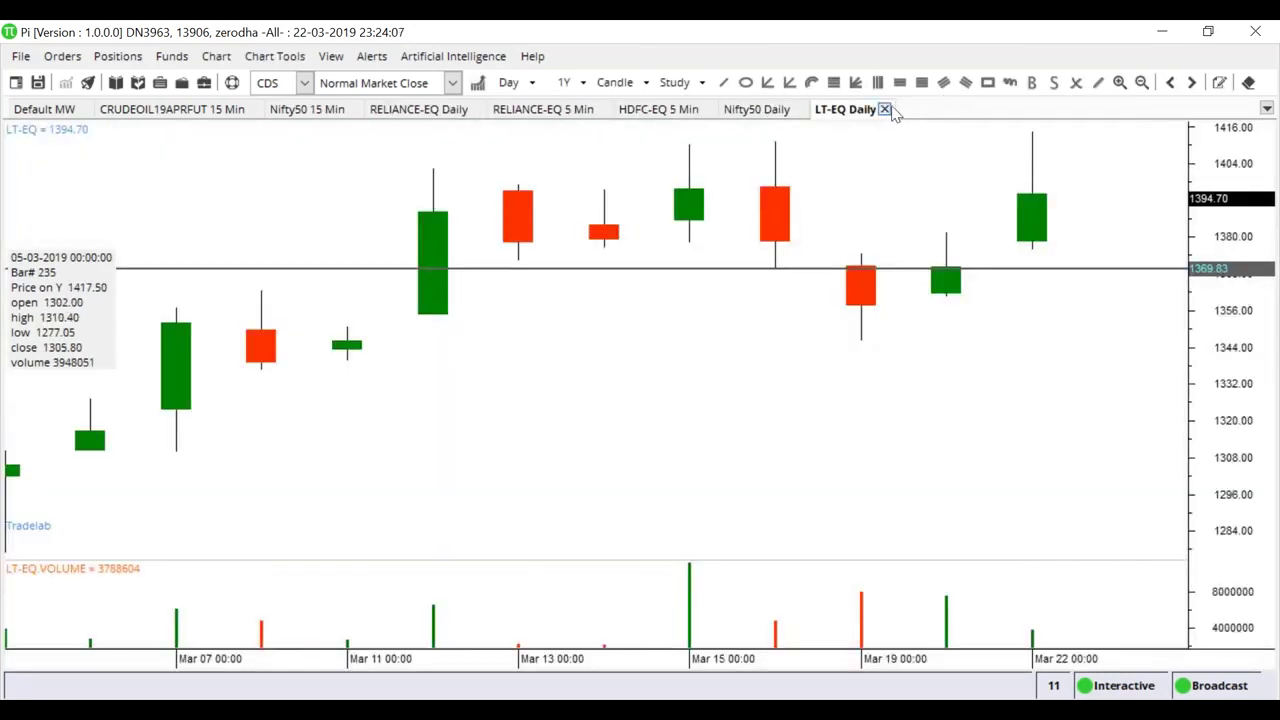
click(884, 109)
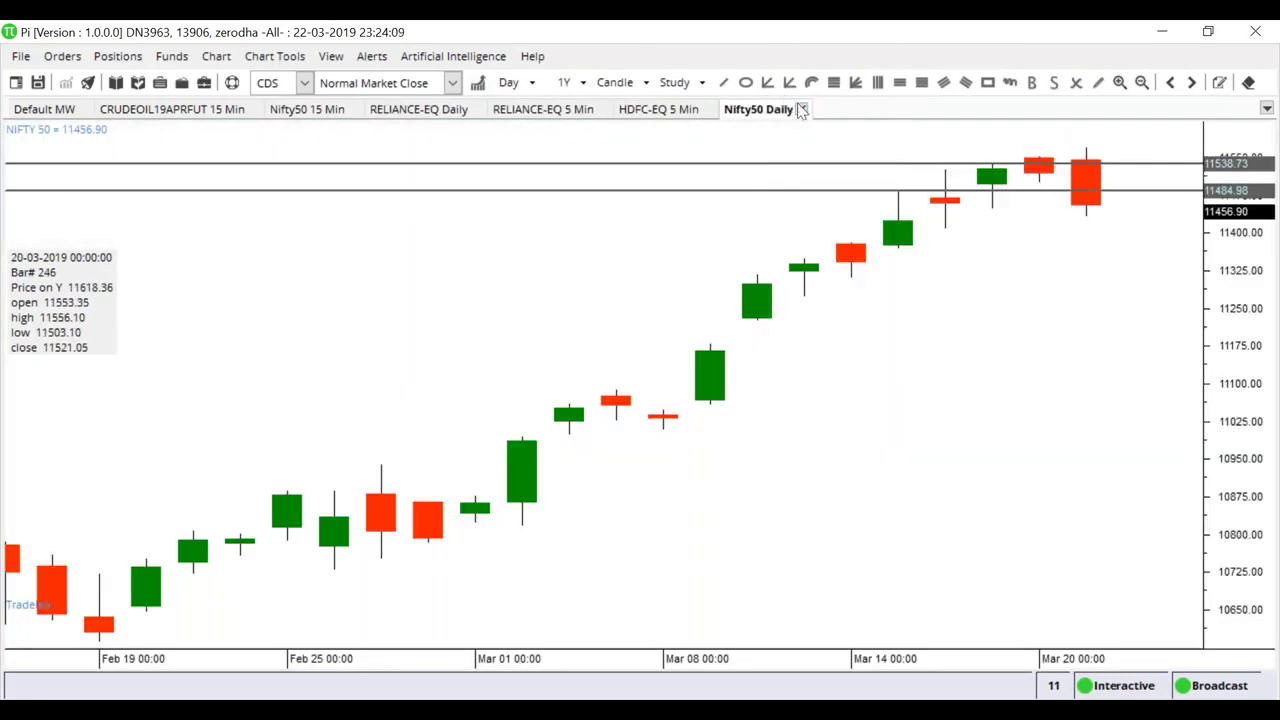
click(801, 109)
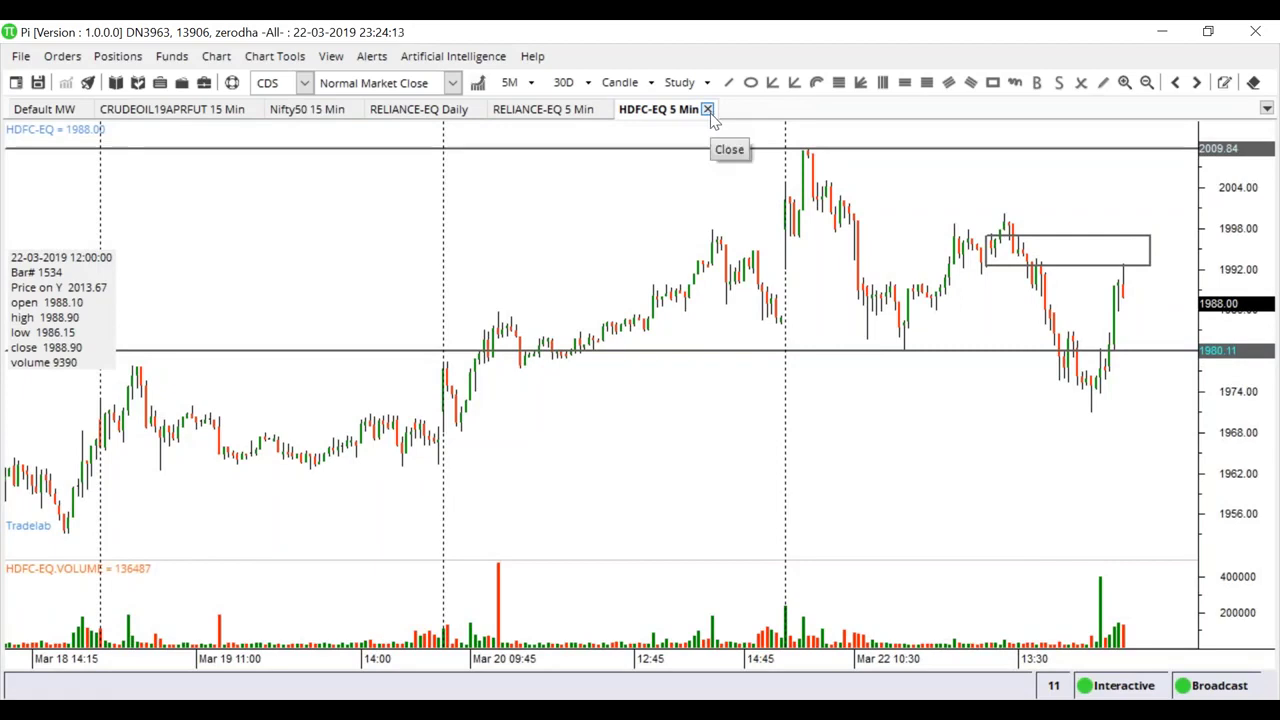
click(708, 110)
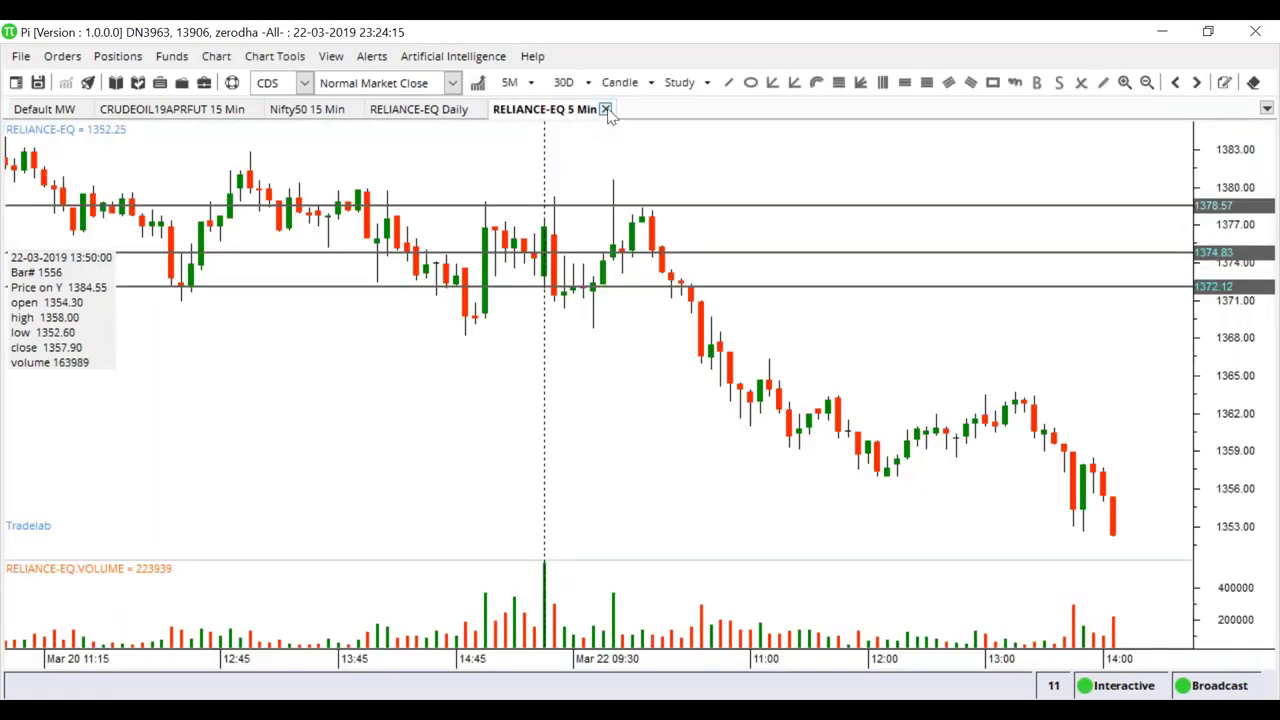
click(606, 110)
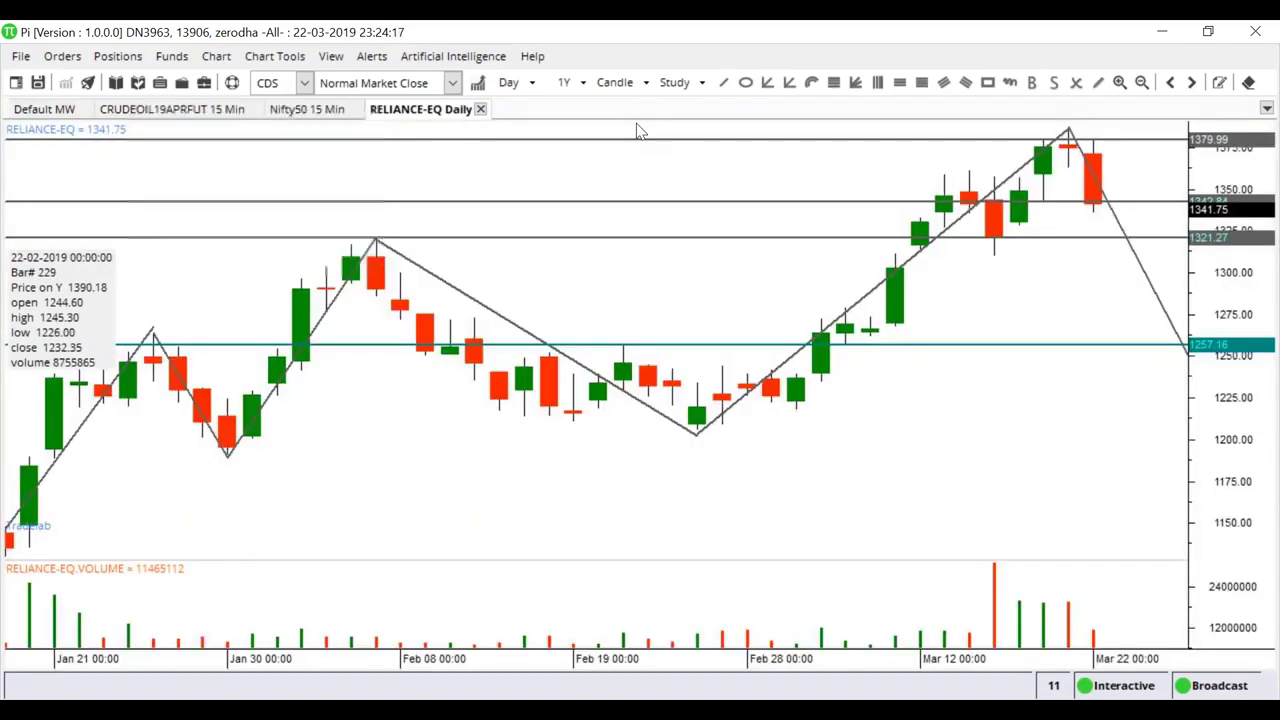